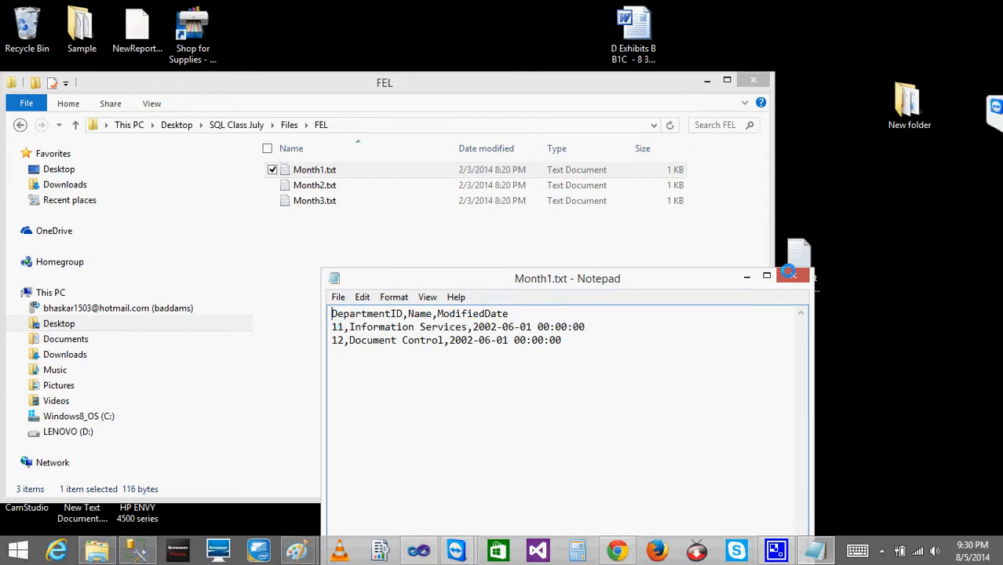
- Examine the department records in Month1.txt, Month2.txt and Month3.txt in the FEL folder
{"action": "left_click", "coordinate": [790, 275]}
{"action": "left_click", "coordinate": [325, 185]}
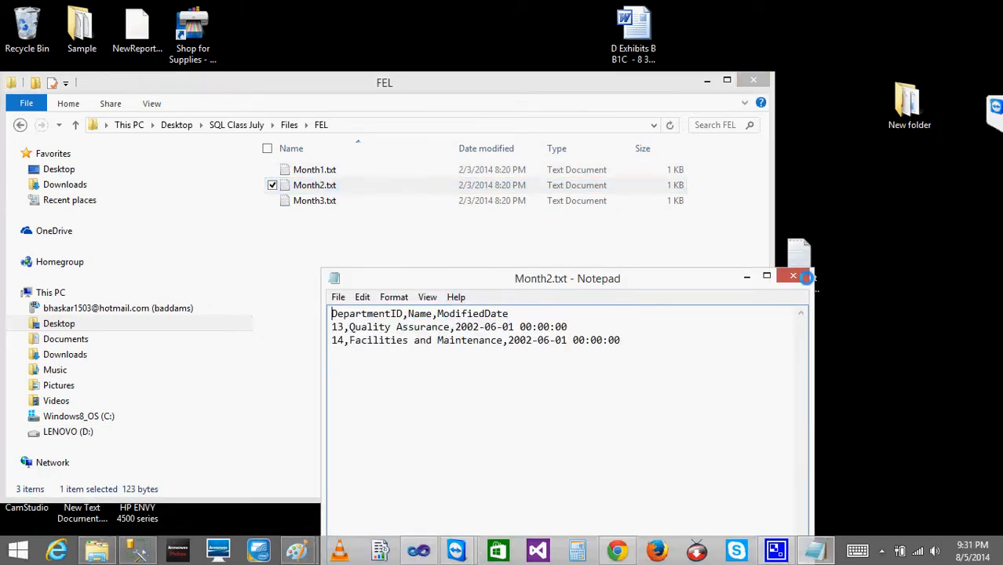
{"action": "left_click", "coordinate": [793, 275]}
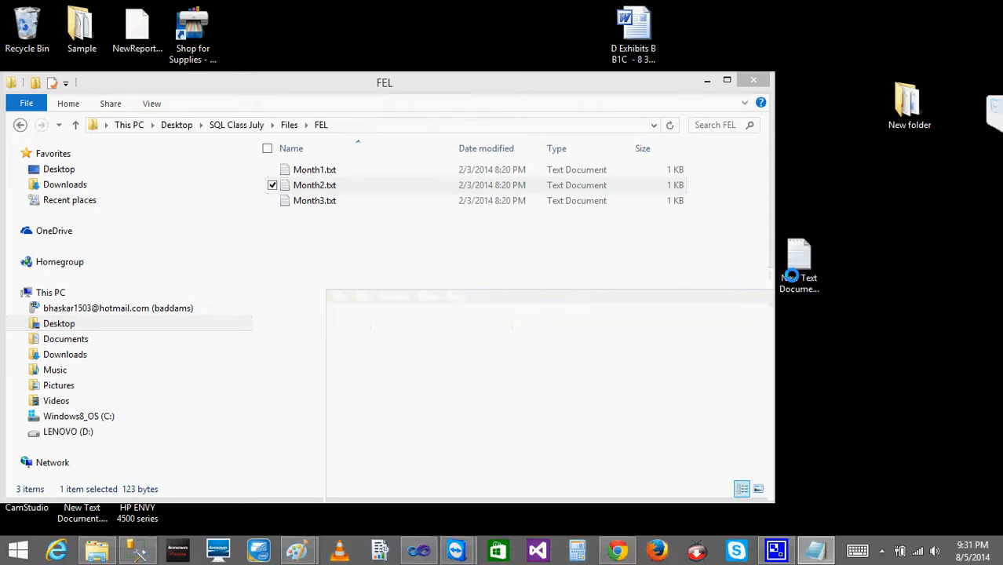
{"action": "double_click", "coordinate": [314, 201]}
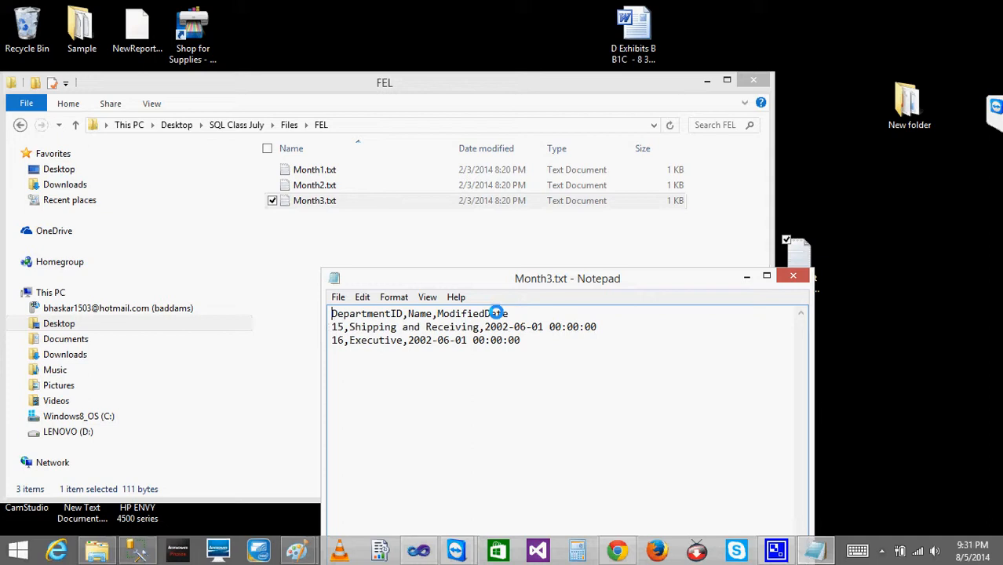
{"action": "left_click", "coordinate": [792, 276]}
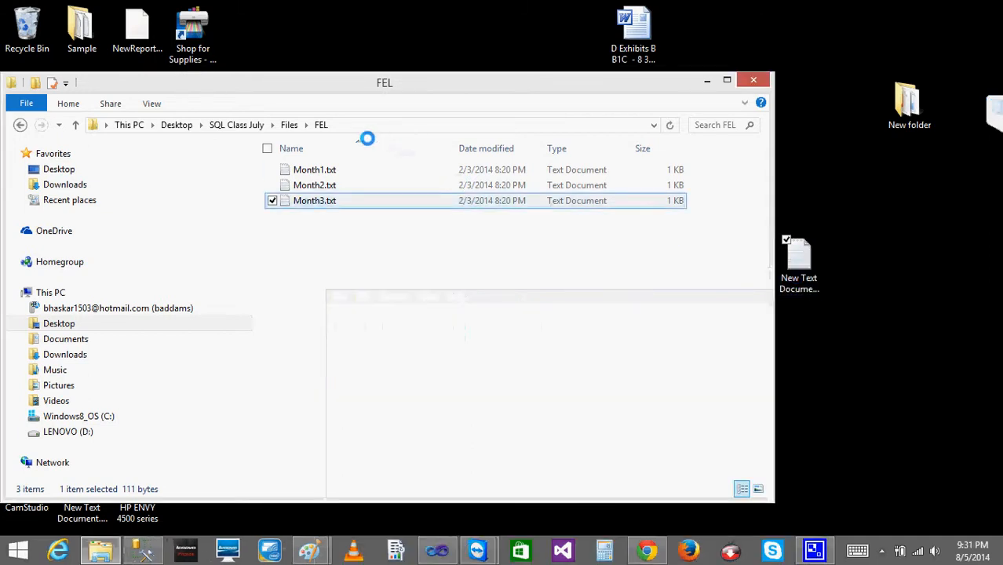
{"action": "double_click", "coordinate": [306, 170]}
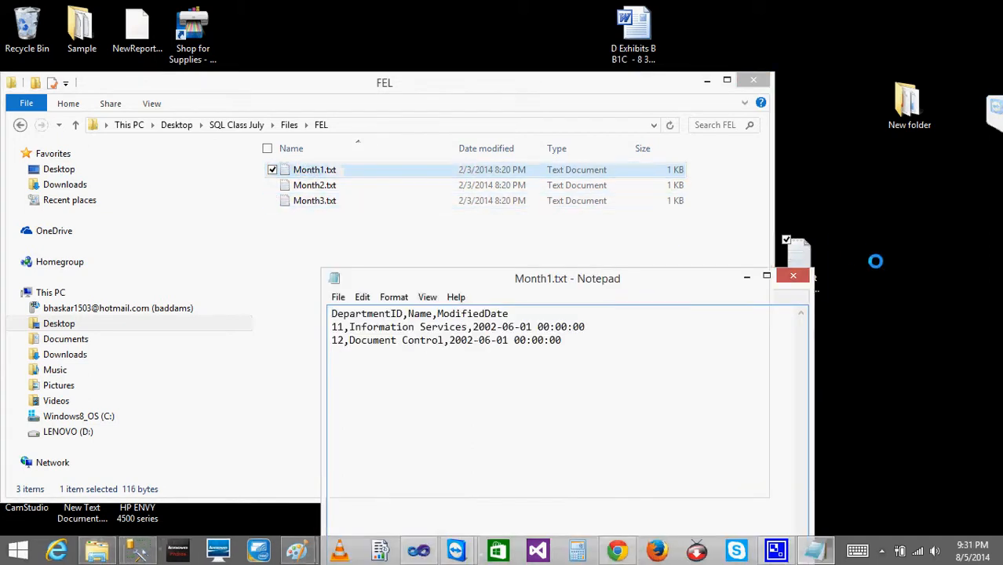
{"action": "left_click", "coordinate": [792, 275]}
{"action": "double_click", "coordinate": [347, 186]}
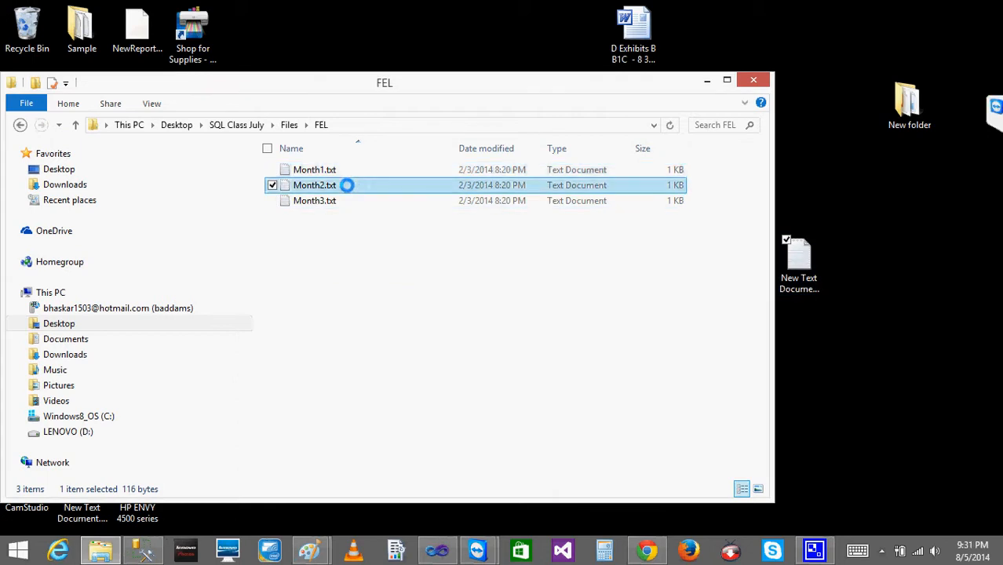
{"action": "left_click", "coordinate": [791, 275]}
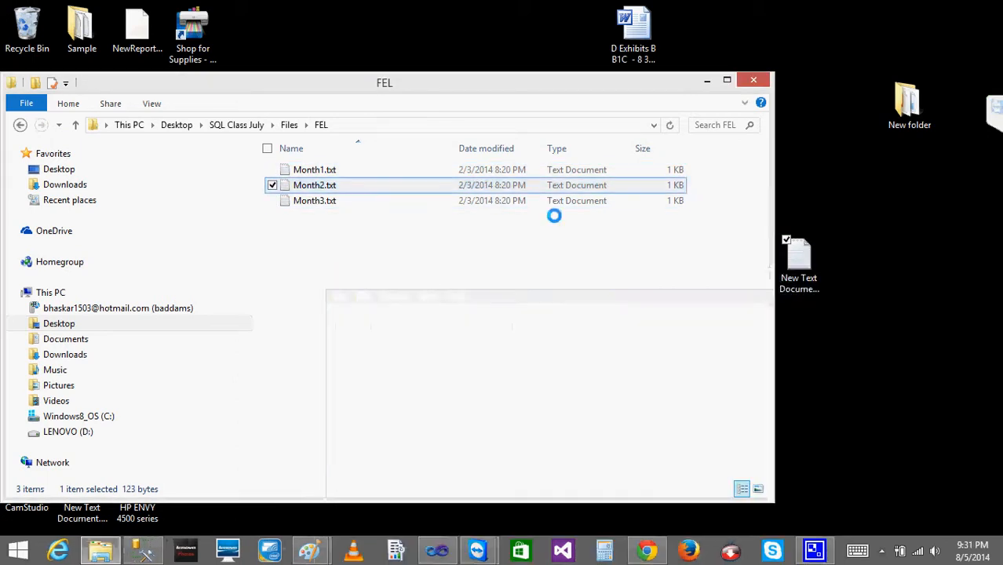
{"action": "double_click", "coordinate": [345, 202]}
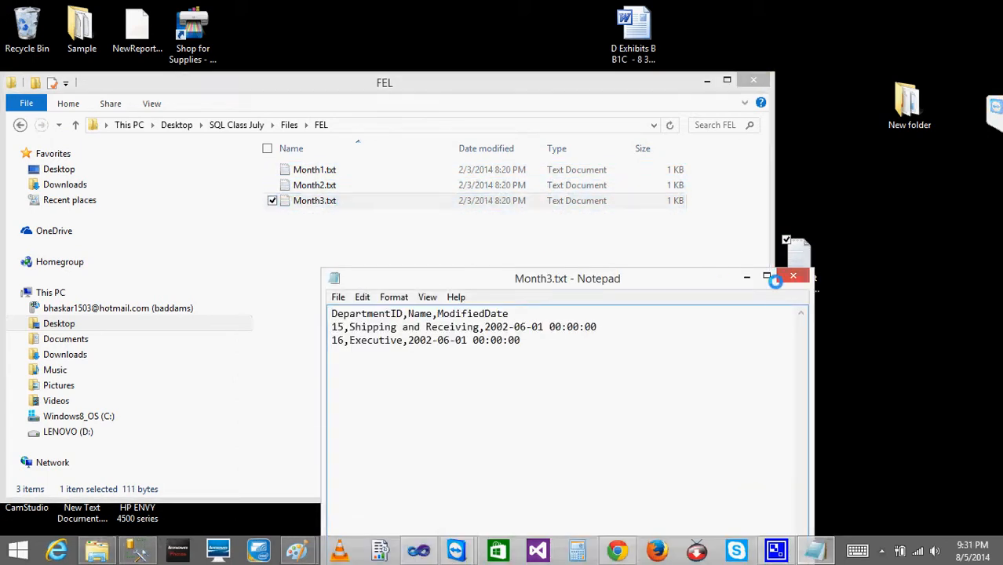
{"action": "left_click", "coordinate": [791, 275]}
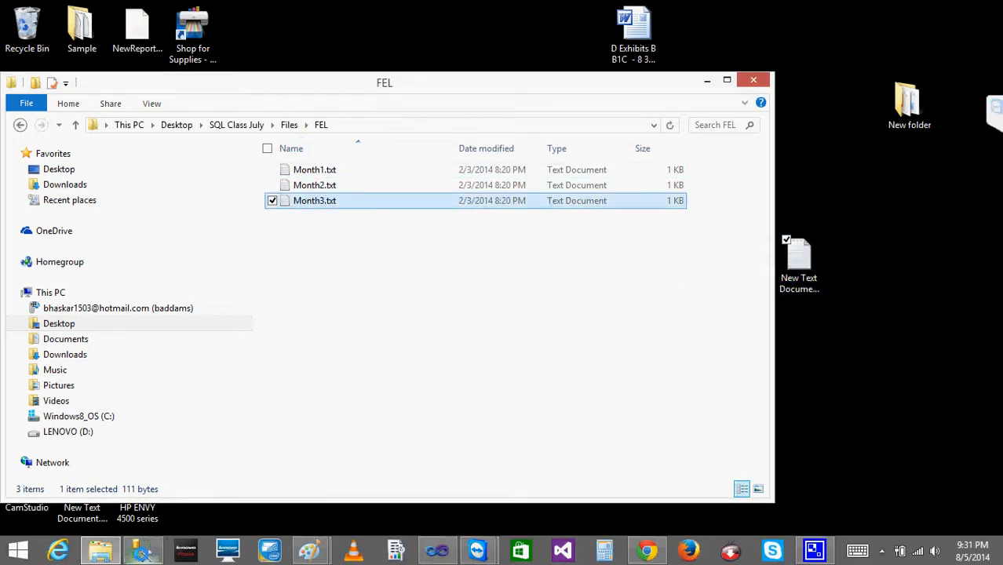
- Switch to SQL Server Management Studio and script AdventureWorks2012's HumanResources.Department table as CREATE to a new query window
{"action": "left_click", "coordinate": [143, 550]}
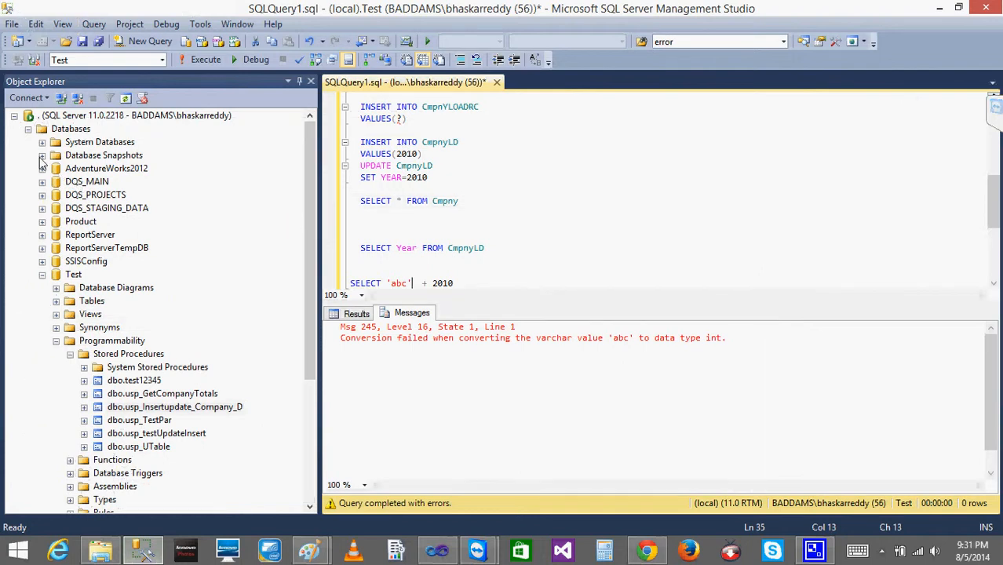
{"action": "left_click", "coordinate": [42, 275]}
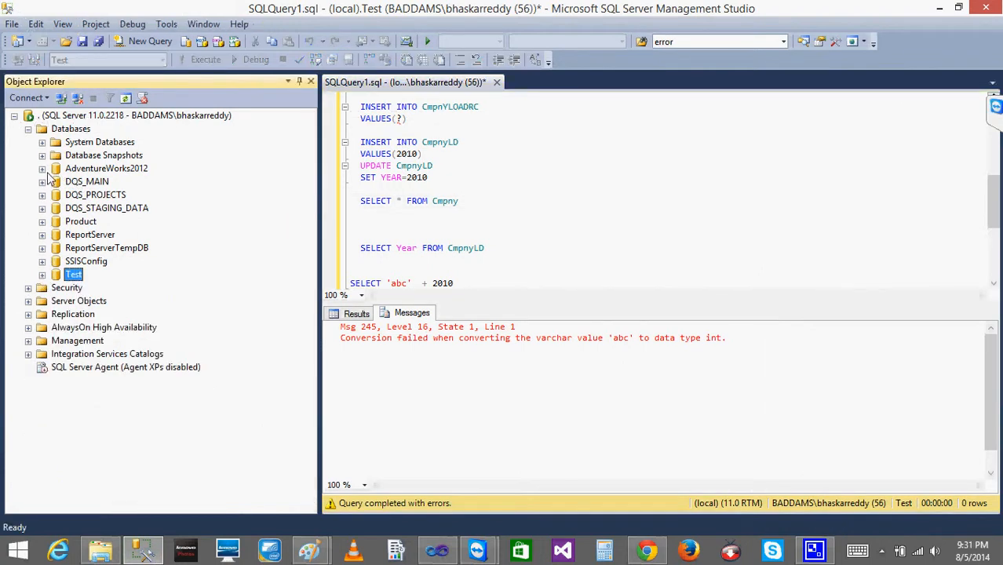
{"action": "left_click", "coordinate": [42, 169]}
{"action": "left_click", "coordinate": [55, 196]}
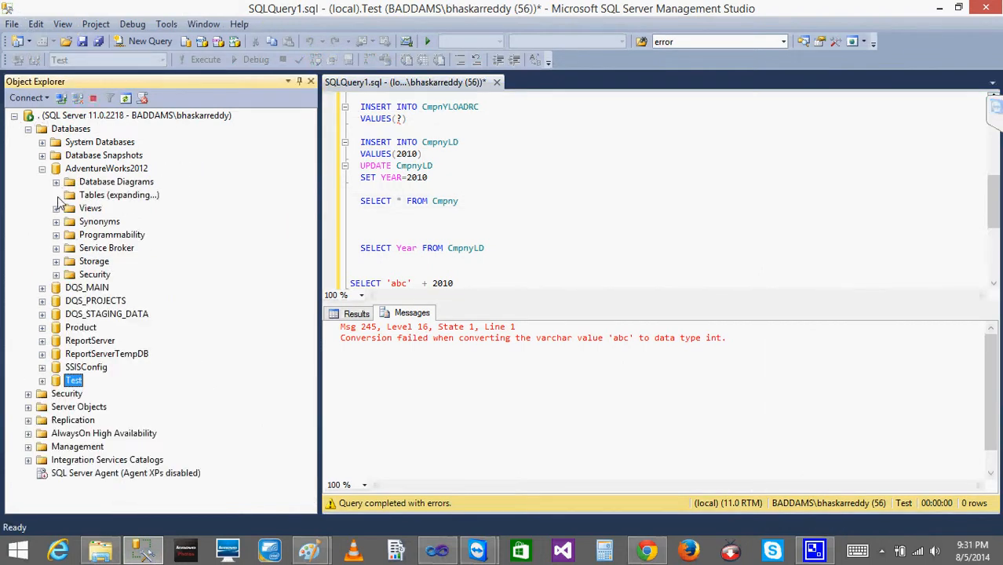
{"action": "right_click", "coordinate": [132, 210]}
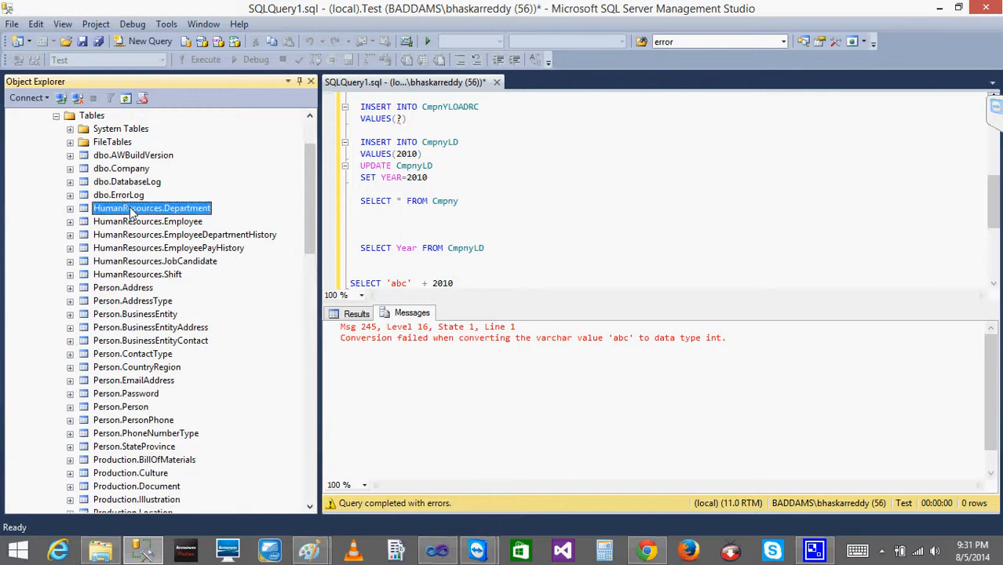
{"action": "mouse_move", "coordinate": [212, 284]}
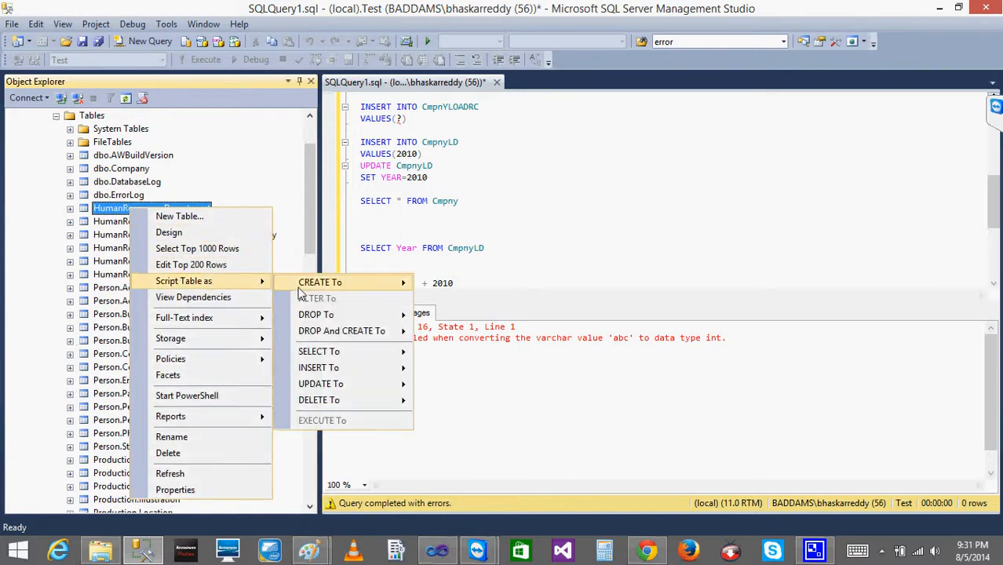
{"action": "mouse_move", "coordinate": [314, 283]}
{"action": "left_click", "coordinate": [474, 287]}
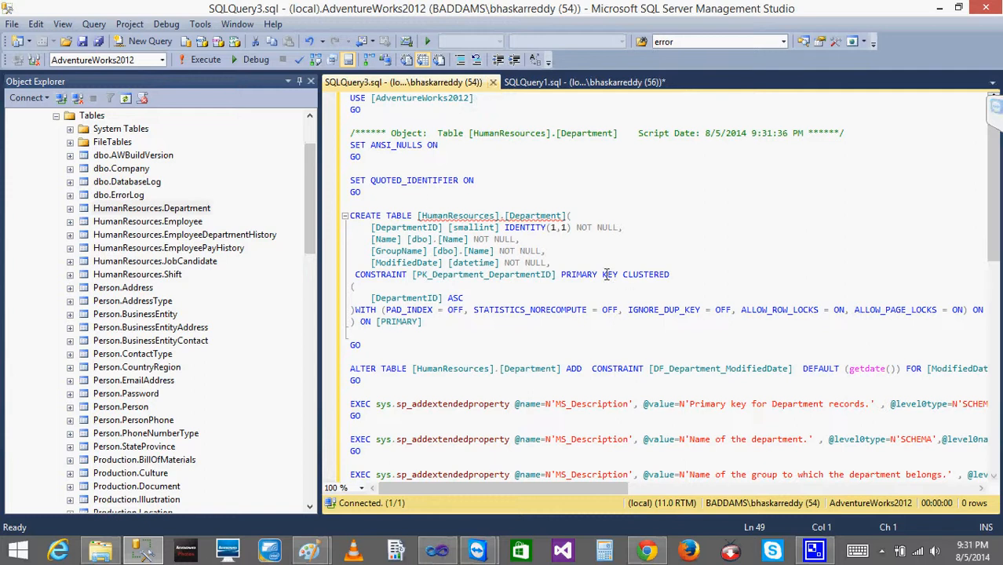
- Copy the script's CREATE TABLE lines through the ModifiedDate column and close the generated script
{"action": "left_click_drag", "start_coordinate": [567, 262], "coordinate": [308, 215]}
{"action": "key", "text": "ctrl+c"}
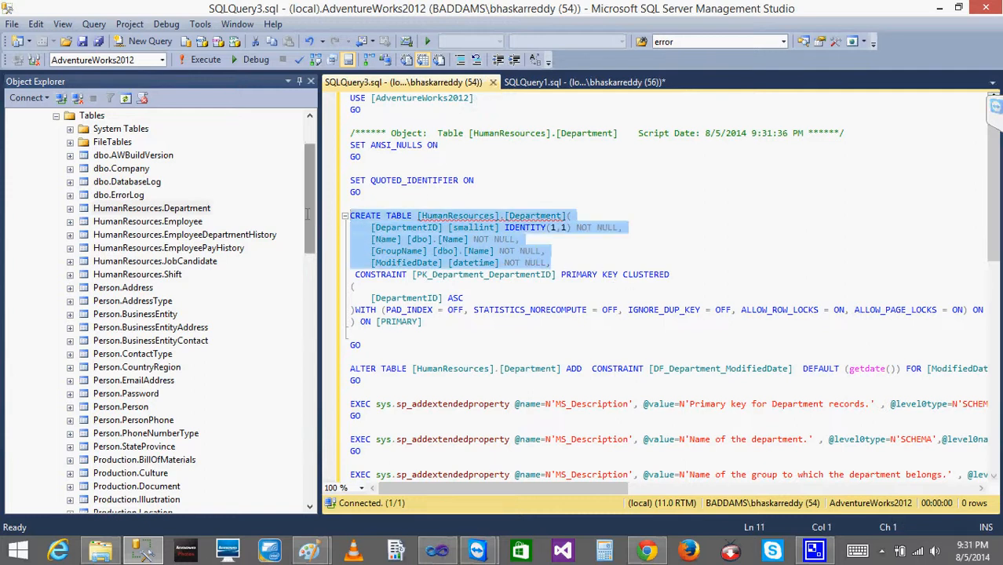
{"action": "left_click", "coordinate": [493, 83]}
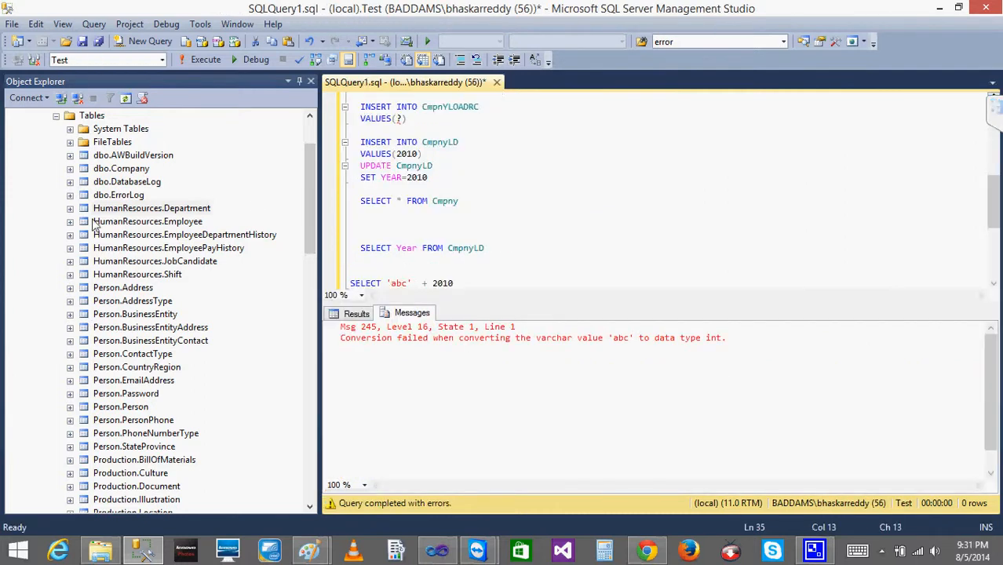
{"action": "left_click", "coordinate": [57, 117]}
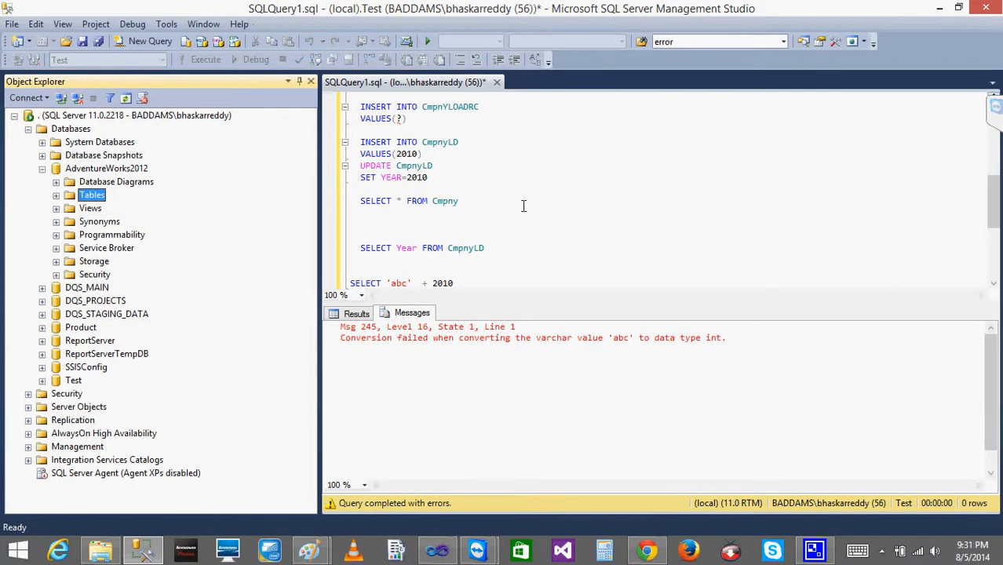
- Replace all the text in SQLQuery1.sql with the copied CREATE TABLE lines
{"action": "left_click", "coordinate": [504, 234]}
{"action": "key", "text": "ctrl+a"}
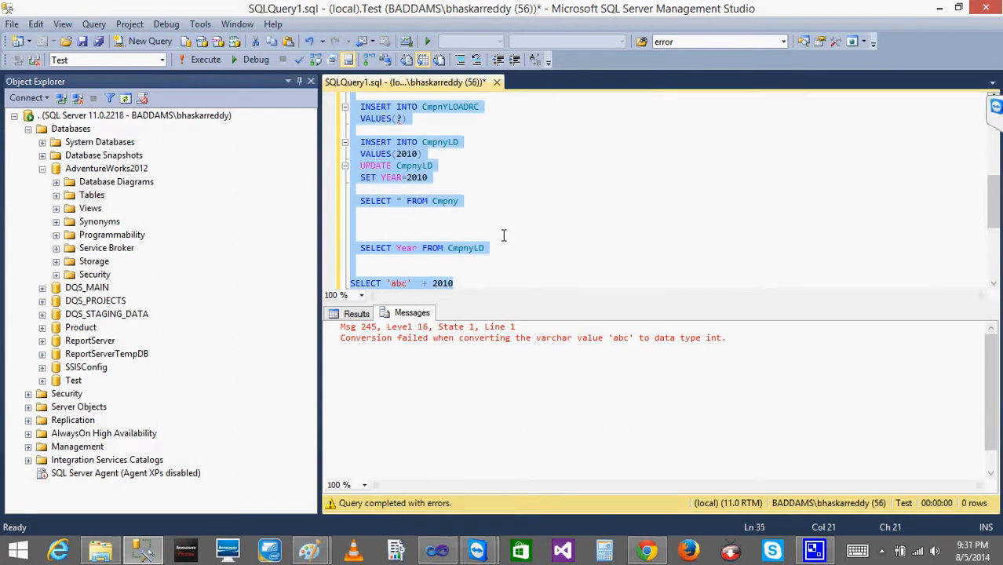
{"action": "key", "text": "Delete"}
{"action": "key", "text": "ctrl+v"}
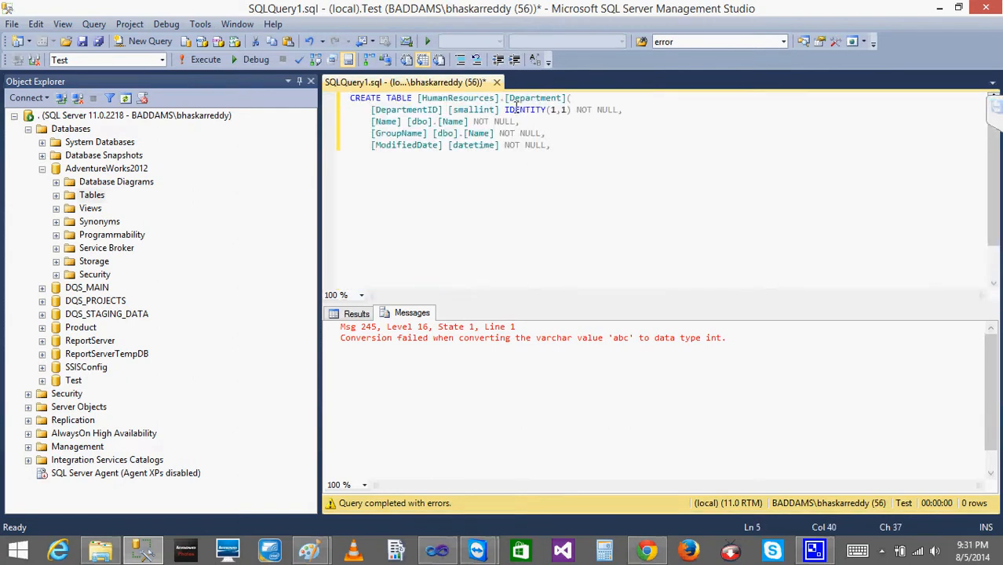
- Remove the HumanResources schema from the table name and reduce DepartmentID's IDENTITY(1,1) NOT NULL definition to NULL
{"action": "key", "text": "BackSpace"}
{"action": "key", "text": "BackSpace"}
{"action": "key", "text": "BackSpace"}
{"action": "key", "text": "BackSpace"}
{"action": "key", "text": "BackSpace"}
{"action": "key", "text": "BackSpace"}
{"action": "key", "text": "BackSpace"}
{"action": "key", "text": "BackSpace"}
{"action": "key", "text": "BackSpace"}
{"action": "key", "text": "BackSpace"}
{"action": "key", "text": "BackSpace"}
{"action": "key", "text": "BackSpace"}
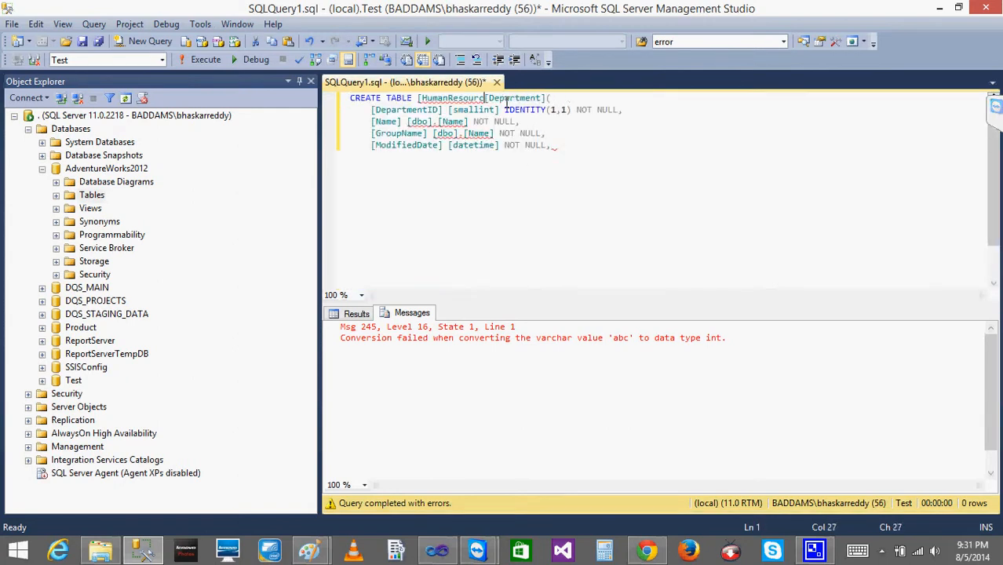
{"action": "key", "text": "BackSpace"}
{"action": "key", "text": "BackSpace"}
{"action": "key", "text": "BackSpace"}
{"action": "key", "text": "BackSpace"}
{"action": "key", "text": "BackSpace"}
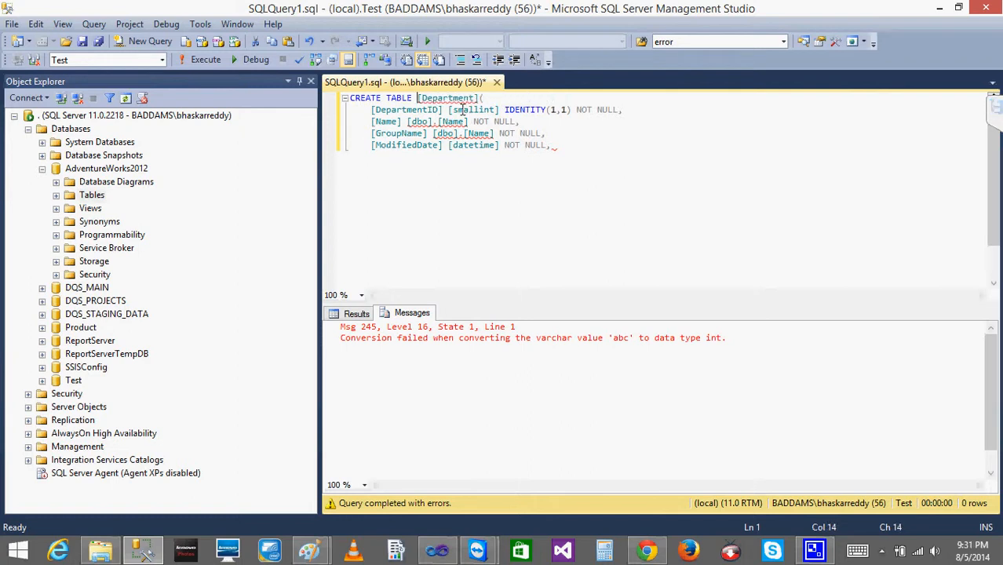
{"action": "left_click_drag", "start_coordinate": [503, 110], "coordinate": [594, 111]}
{"action": "key", "text": "Delete"}
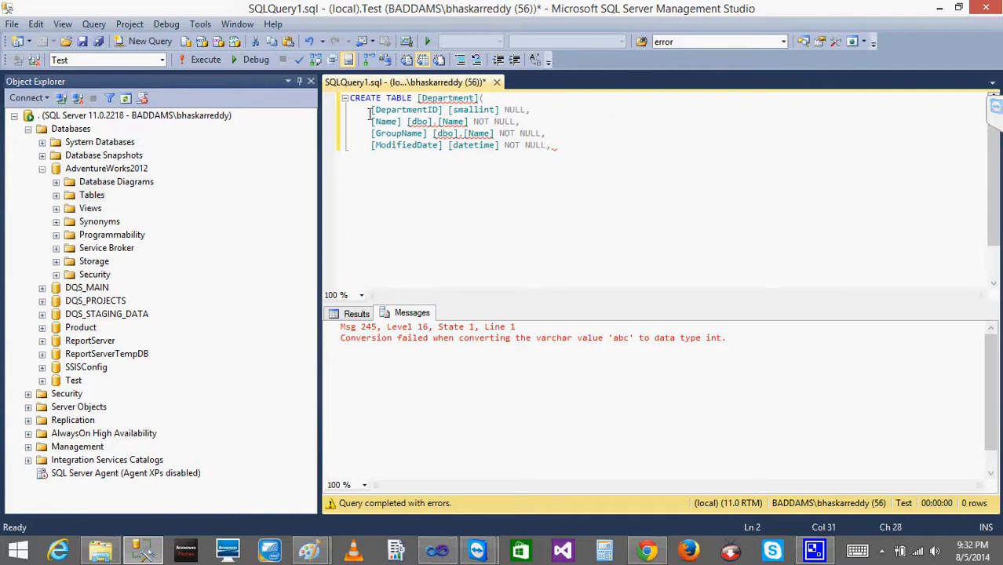
- Delete the GroupName column and end the column list after ModifiedDate with a closing parenthesis instead of a comma
{"action": "left_click_drag", "start_coordinate": [371, 133], "coordinate": [553, 132]}
{"action": "key", "text": "Delete"}
{"action": "key", "text": "Delete"}
{"action": "key", "text": "Delete"}
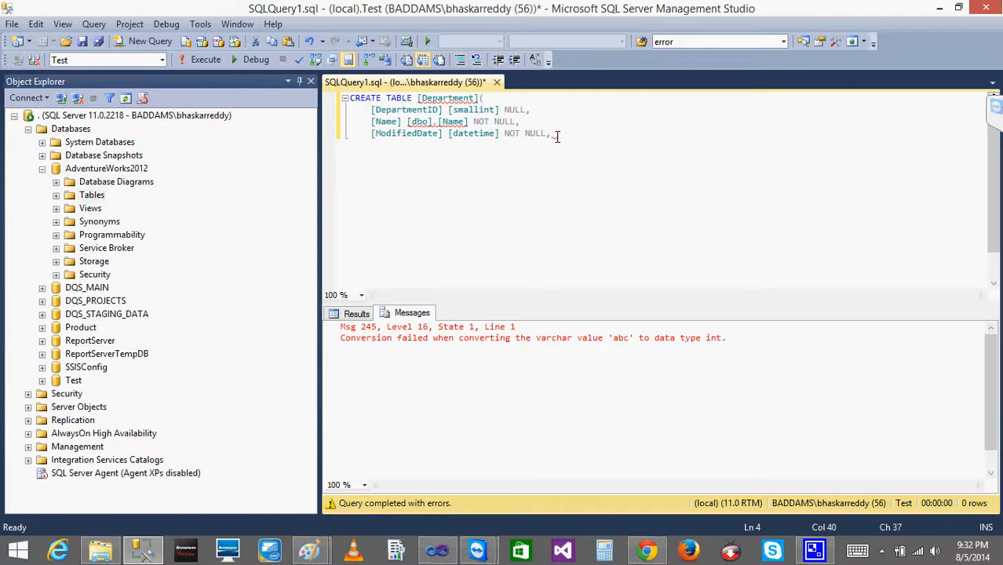
{"action": "key", "text": "Return"}
{"action": "type", "text": ")"}
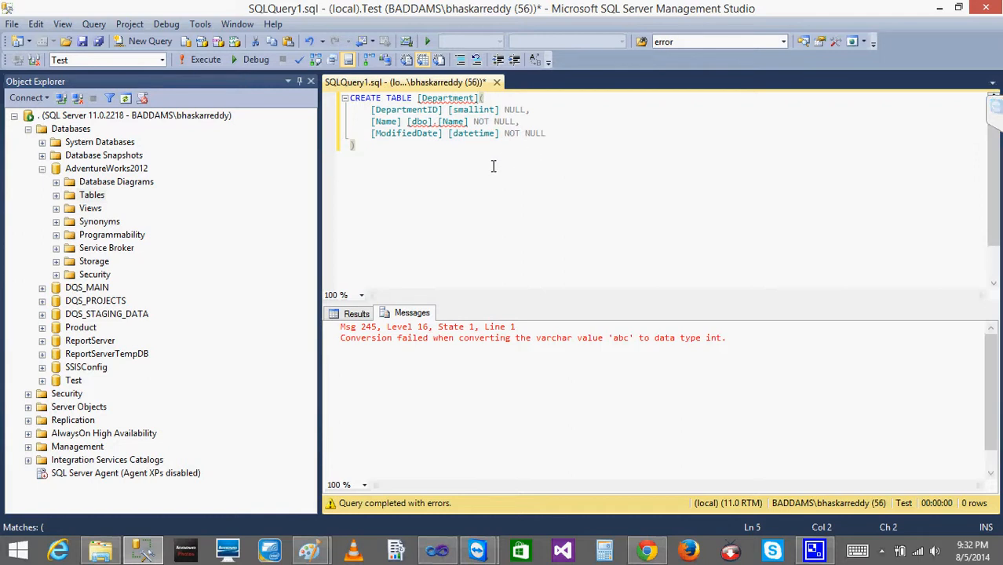
- Change the Name column's data type to VARCHAR(100) and run the CREATE TABLE statement against the Test database
{"action": "left_click", "coordinate": [438, 124]}
{"action": "key", "text": "Delete"}
{"action": "key", "text": "Delete"}
{"action": "key", "text": "Delete"}
{"action": "key", "text": "Delete"}
{"action": "key", "text": "Delete"}
{"action": "key", "text": "BackSpace"}
{"action": "key", "text": "BackSpace"}
{"action": "key", "text": "BackSpace"}
{"action": "key", "text": "BackSpace"}
{"action": "key", "text": "BackSpace"}
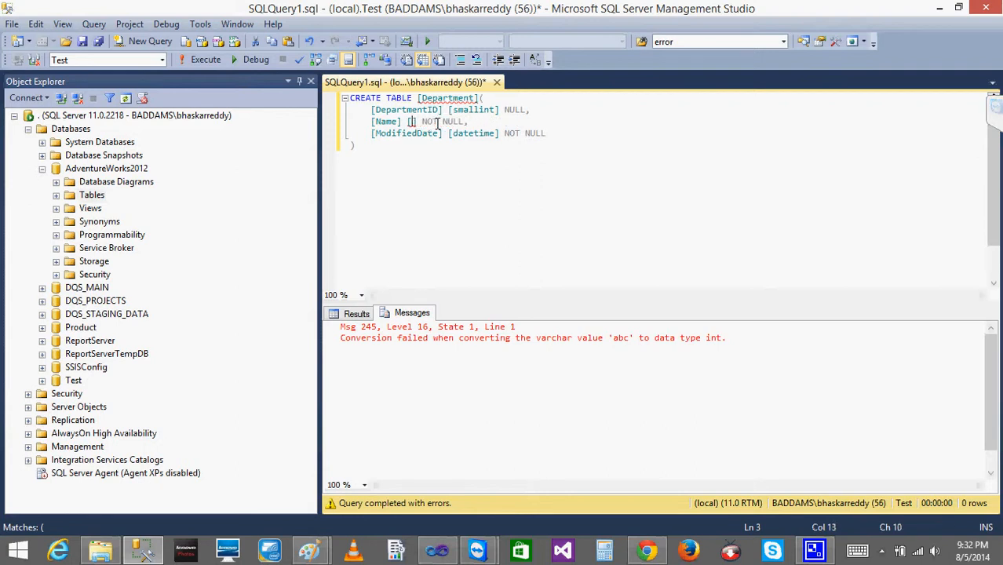
{"action": "key", "text": "Delete"}
{"action": "key", "text": "BackSpace"}
{"action": "type", "text": "VARCHAR"}
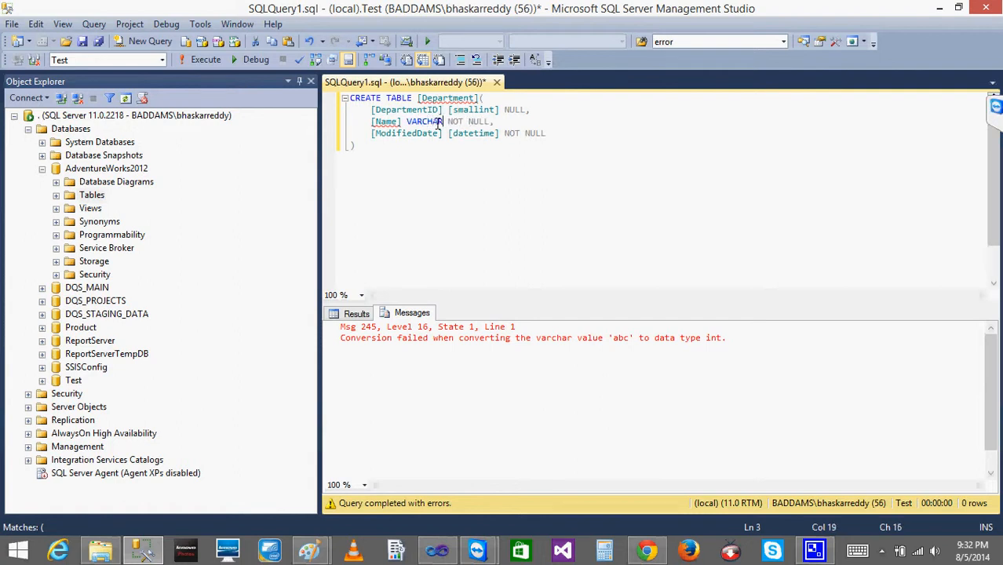
{"action": "type", "text": "(100"}
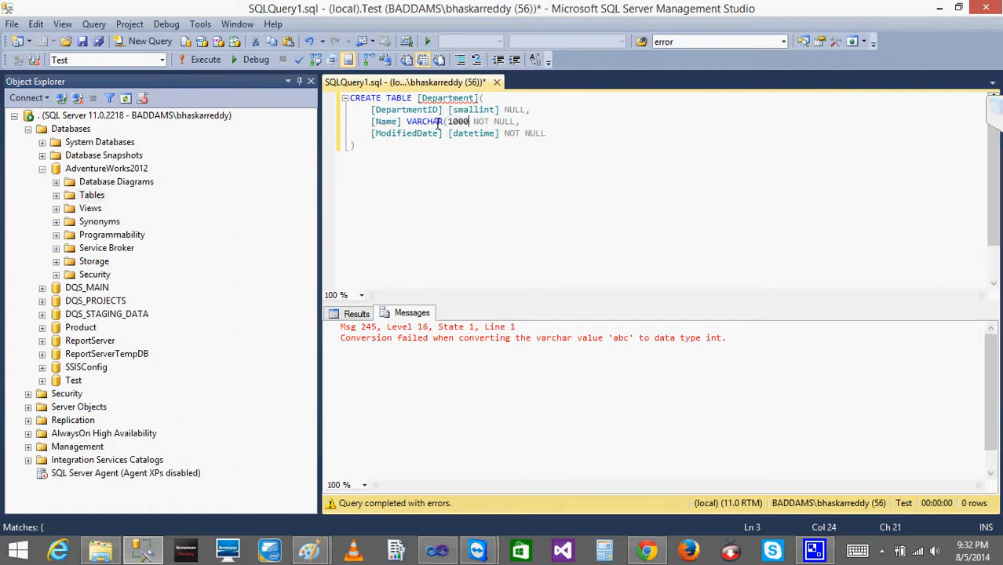
{"action": "type", "text": ")"}
{"action": "left_click", "coordinate": [198, 60]}
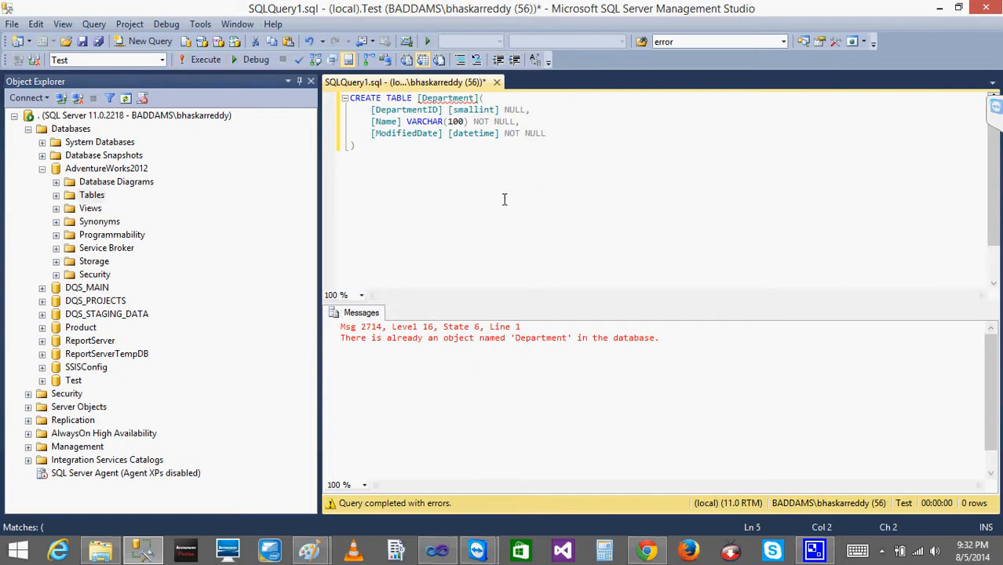
- Drop the existing Department table from the Test database using a temporary DROP keyword, and recreate it with the restored CREATE TABLE statement
{"action": "left_click", "coordinate": [474, 98]}
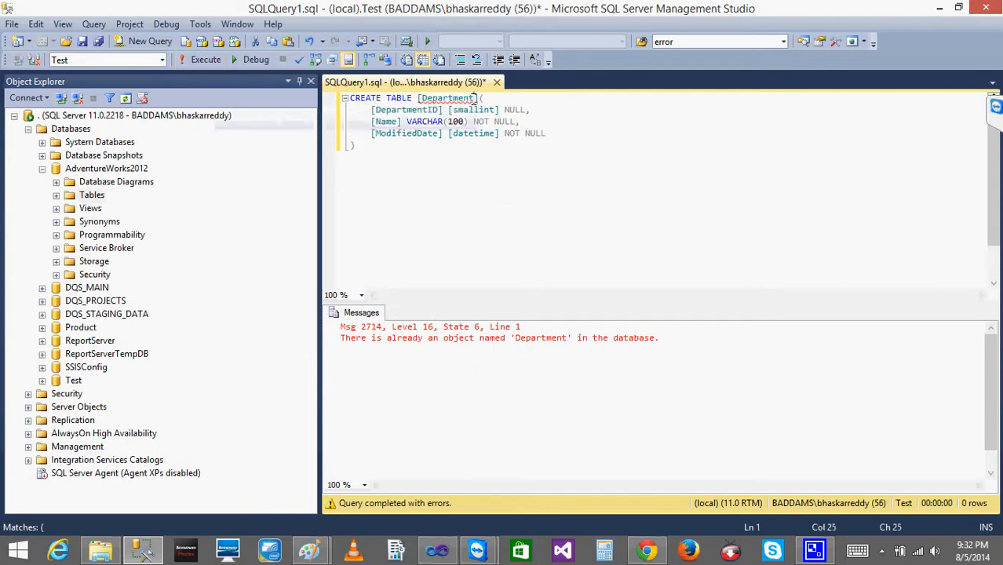
{"action": "left_click", "coordinate": [41, 380]}
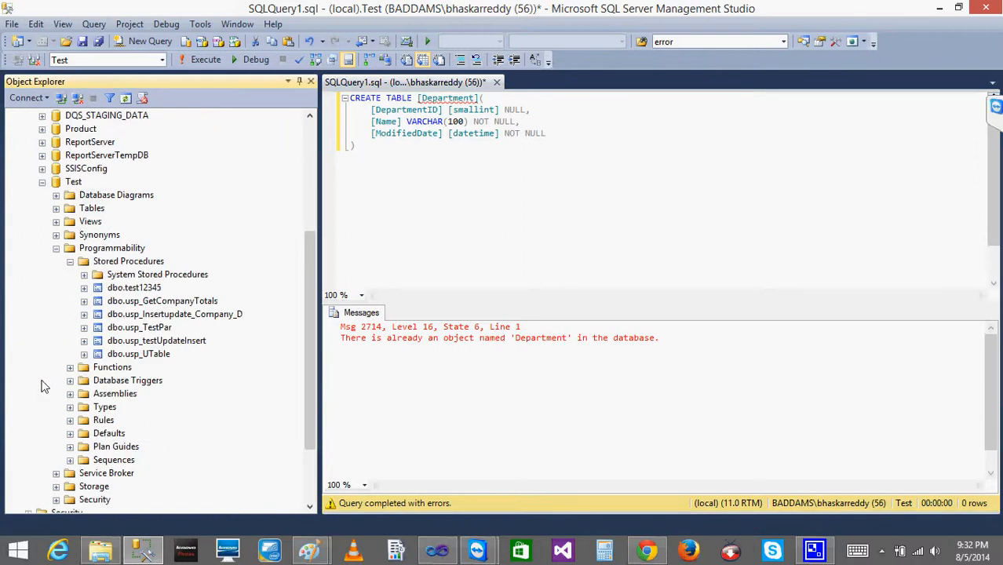
{"action": "left_click", "coordinate": [388, 98]}
{"action": "type", "text": "DROP"}
{"action": "left_click_drag", "start_coordinate": [385, 97], "coordinate": [506, 97]}
{"action": "left_click", "coordinate": [206, 60]}
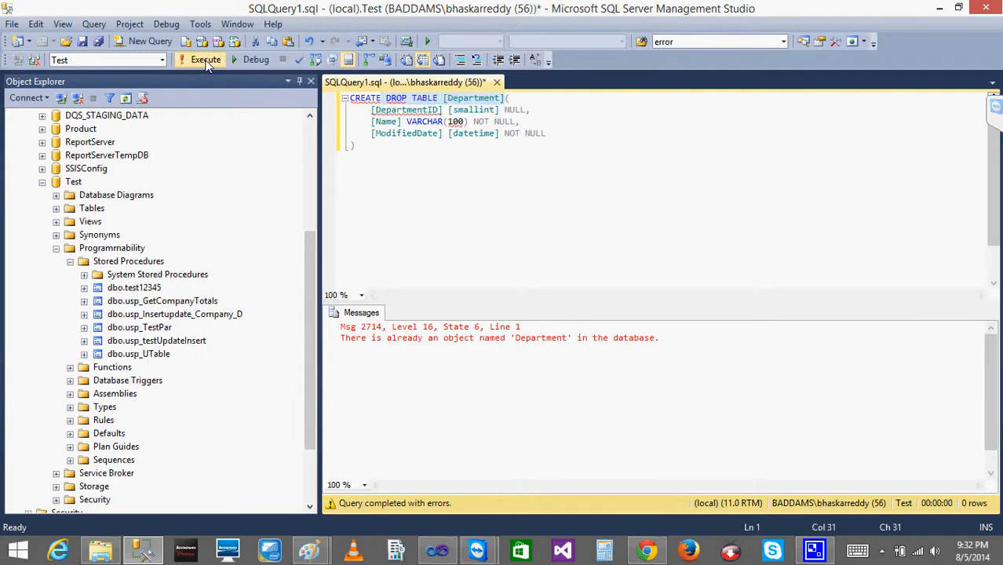
{"action": "key", "text": "ctrl+z"}
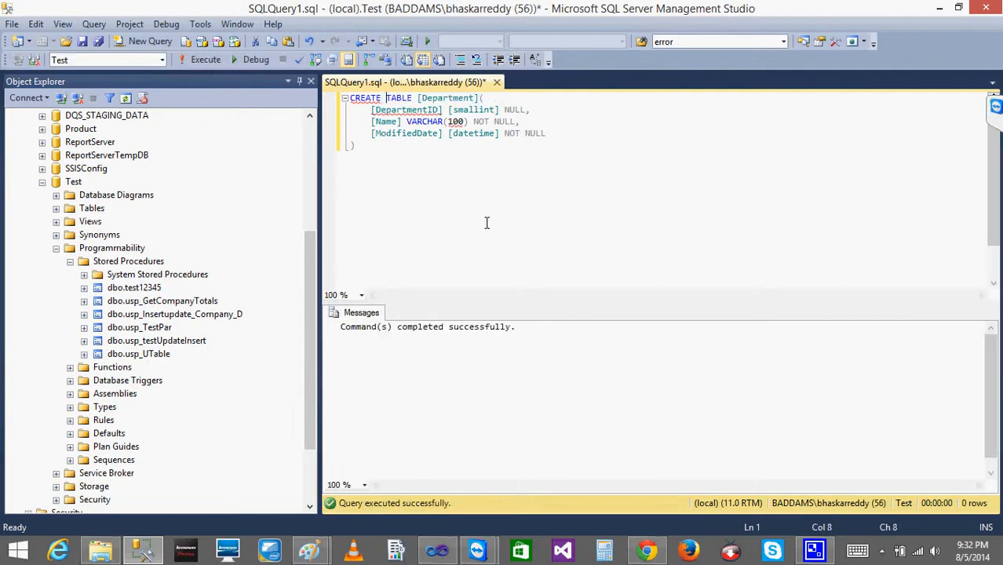
{"action": "left_click", "coordinate": [202, 61]}
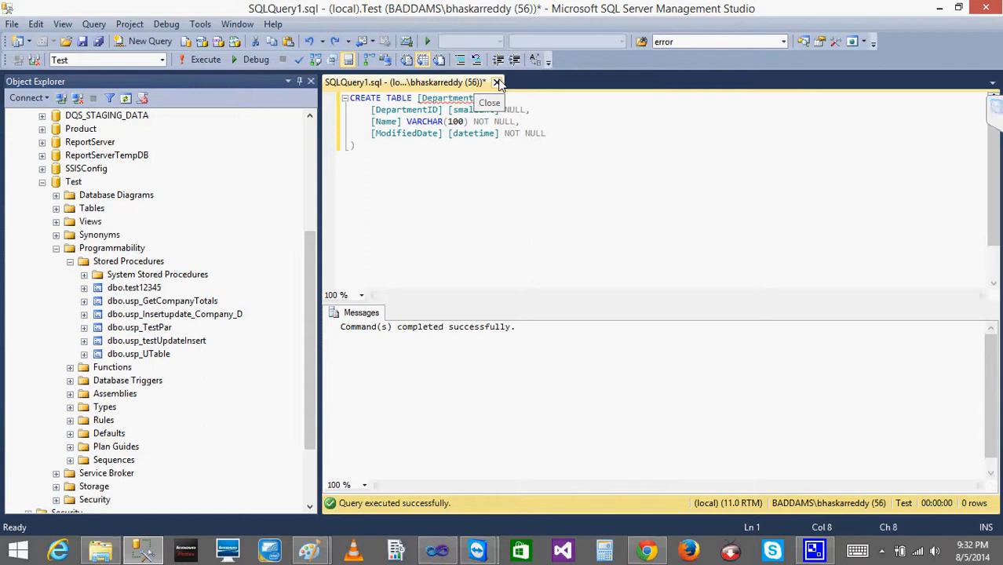
- Switch to Visual Studio and add three Flat File Sources to the data flow of the Load Files.dtsx package's Data Flow Task
{"action": "left_click", "coordinate": [441, 552]}
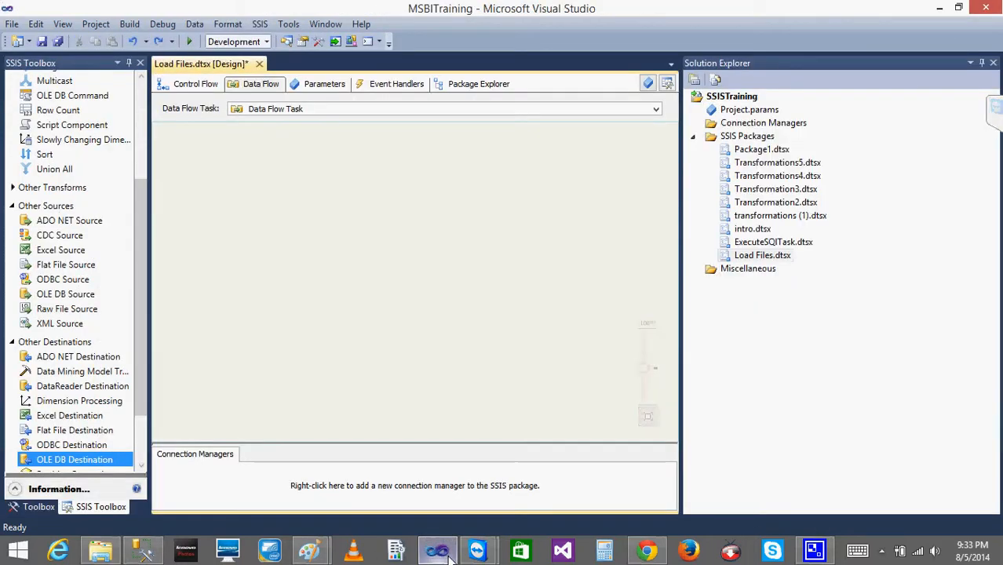
{"action": "left_click", "coordinate": [189, 84]}
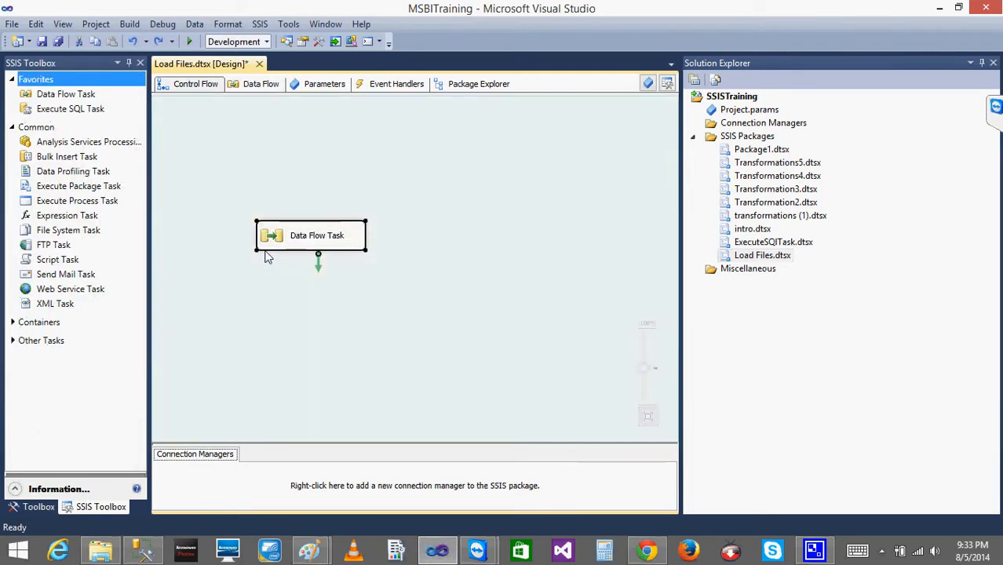
{"action": "double_click", "coordinate": [268, 240]}
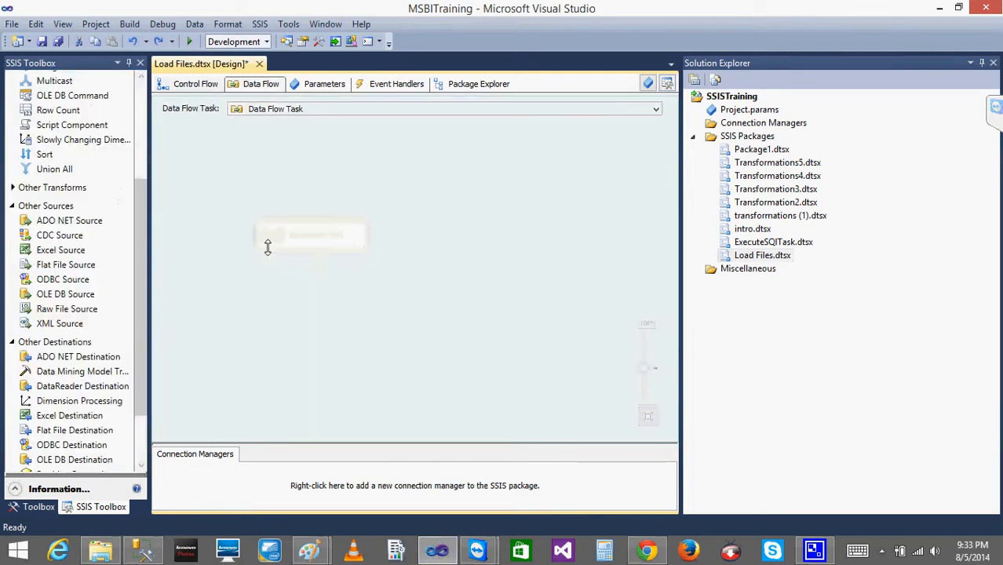
{"action": "left_click", "coordinate": [140, 223]}
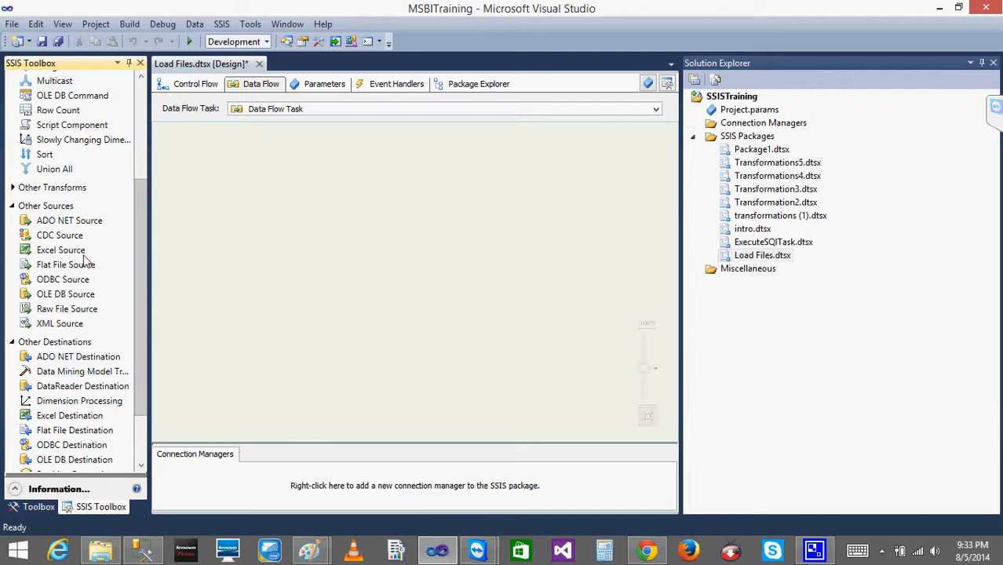
{"action": "left_click_drag", "start_coordinate": [82, 267], "coordinate": [204, 171]}
{"action": "left_click_drag", "start_coordinate": [47, 270], "coordinate": [337, 177]}
{"action": "left_click_drag", "start_coordinate": [383, 230], "coordinate": [528, 180]}
- Create a flat file connection manager for the first Flat File Source using Month1.txt from the Desktop folder SQL Class July\Files\FEL
{"action": "double_click", "coordinate": [242, 189]}
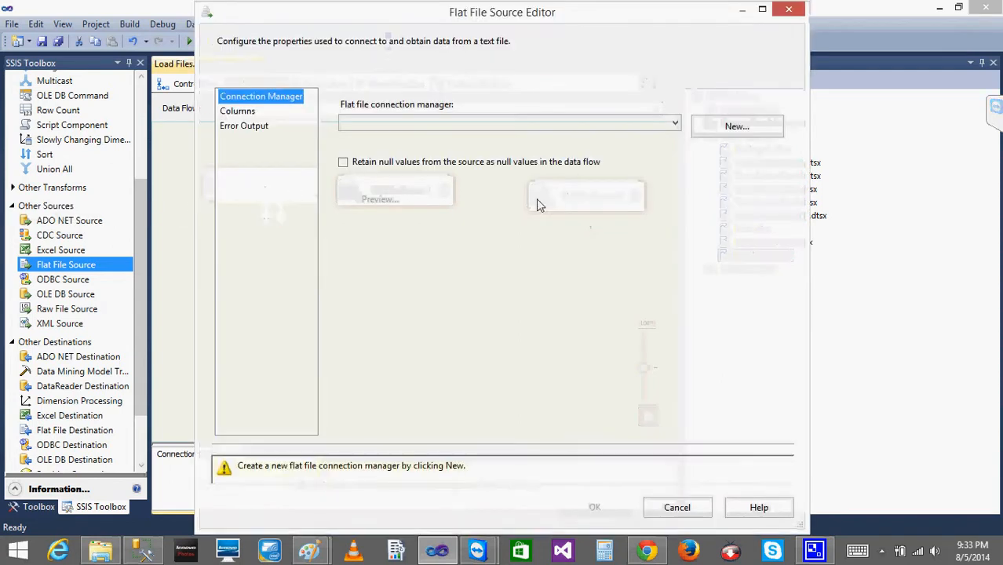
{"action": "left_click", "coordinate": [729, 131]}
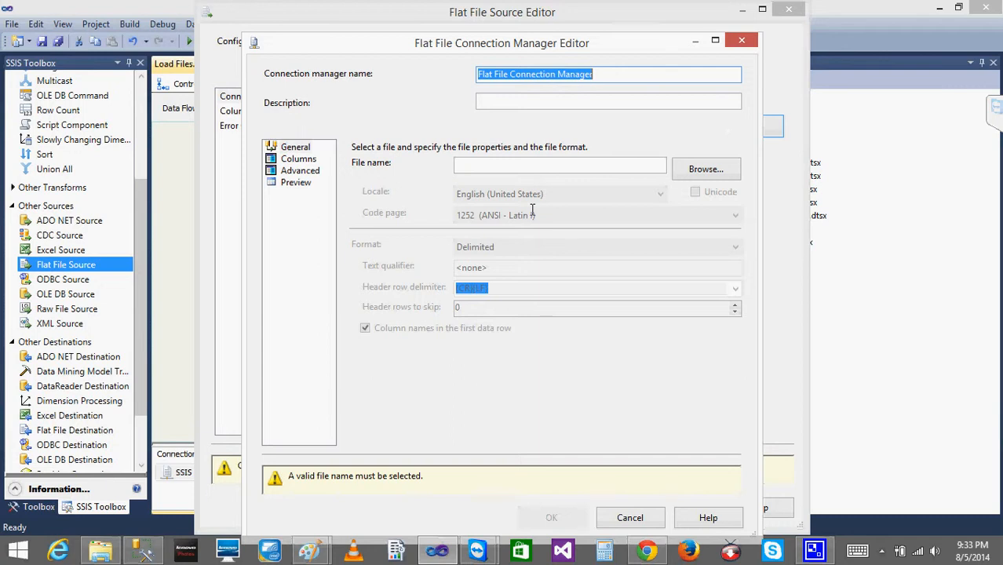
{"action": "left_click", "coordinate": [709, 170]}
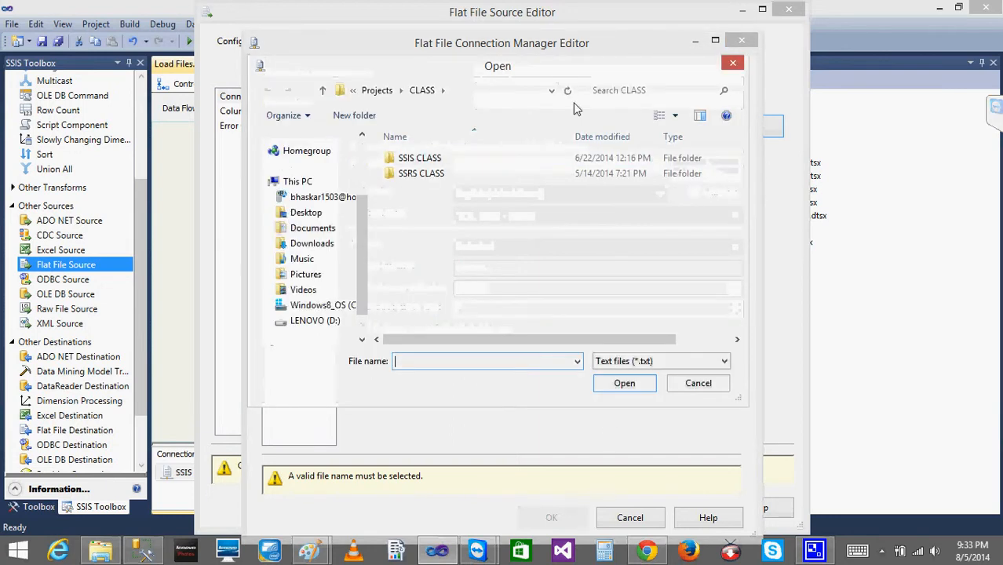
{"action": "left_click", "coordinate": [300, 213]}
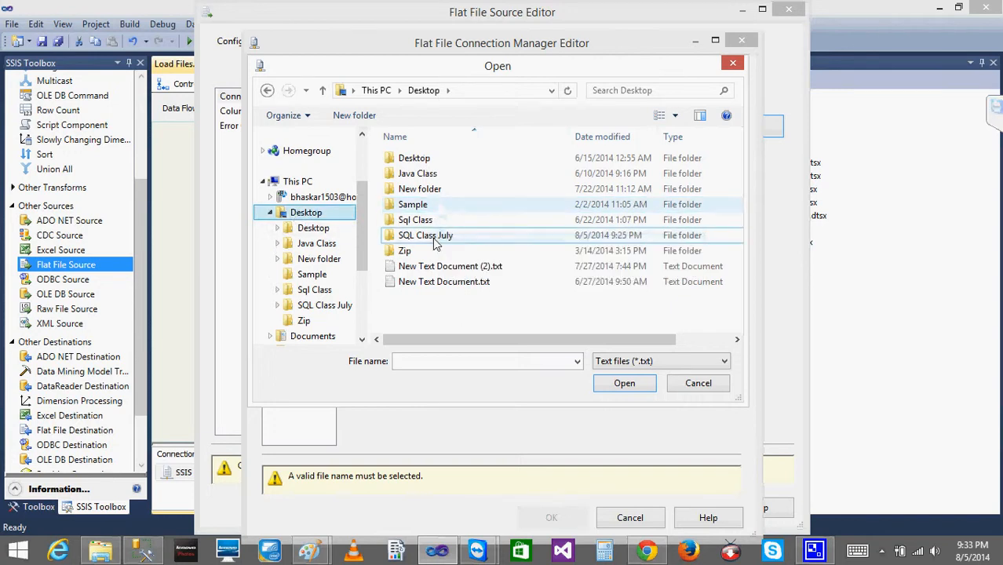
{"action": "double_click", "coordinate": [436, 243]}
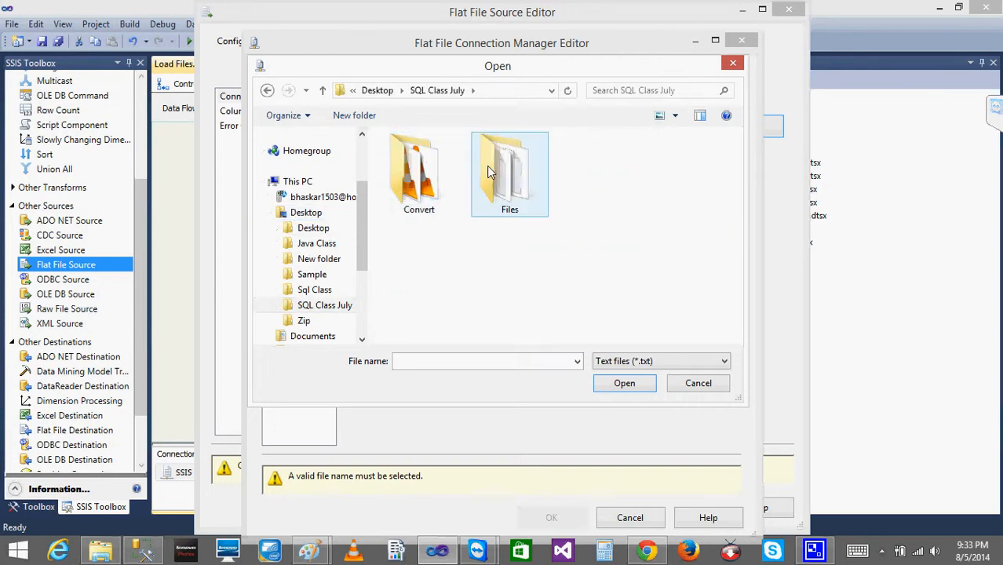
{"action": "double_click", "coordinate": [487, 165]}
{"action": "double_click", "coordinate": [418, 161]}
{"action": "left_click", "coordinate": [417, 161]}
{"action": "left_click", "coordinate": [625, 384]}
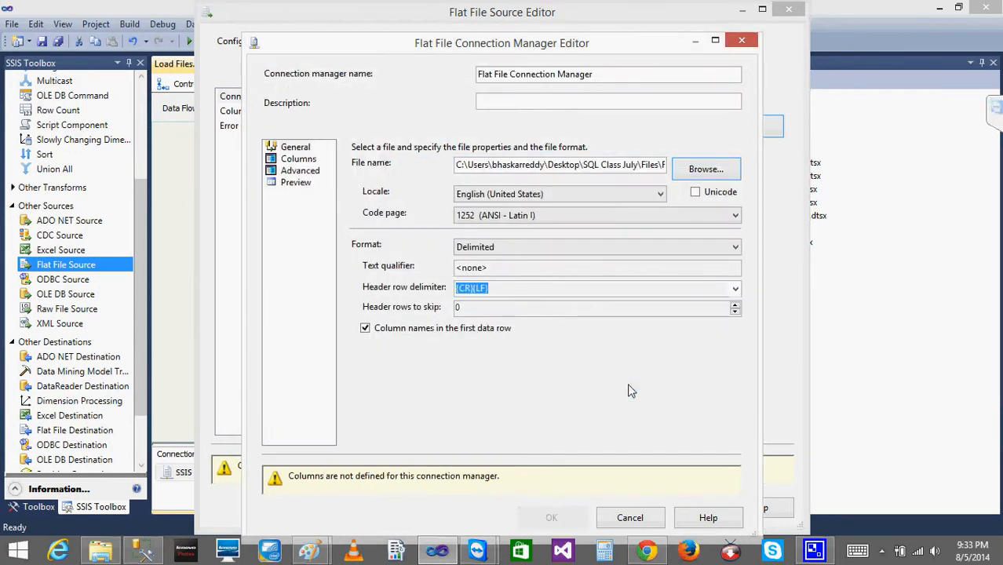
- Define the columns of the Month1.txt connection and accept their mapping in the first Flat File Source
{"action": "left_click", "coordinate": [306, 159]}
{"action": "left_click", "coordinate": [552, 478]}
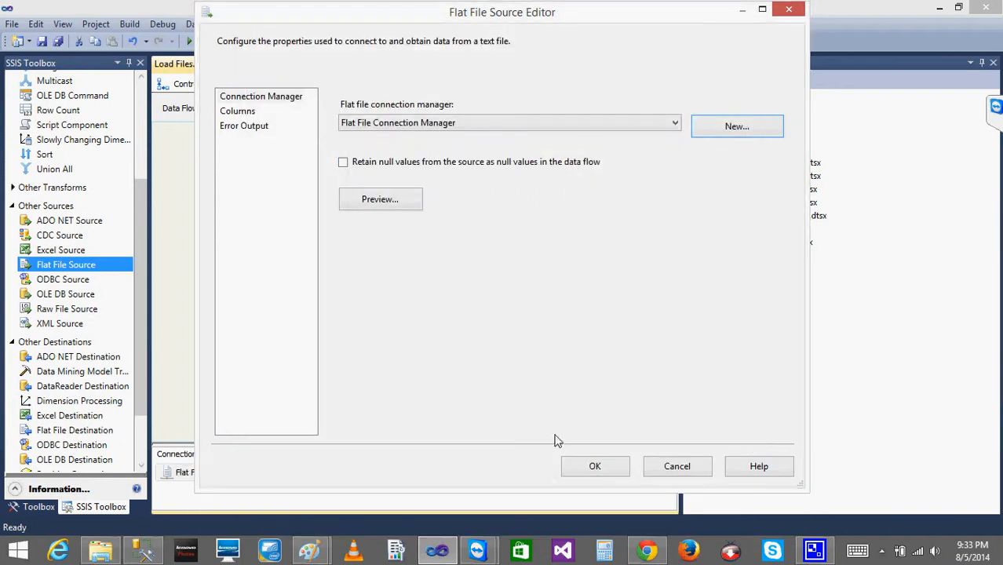
{"action": "left_click", "coordinate": [236, 112]}
{"action": "left_click", "coordinate": [608, 466]}
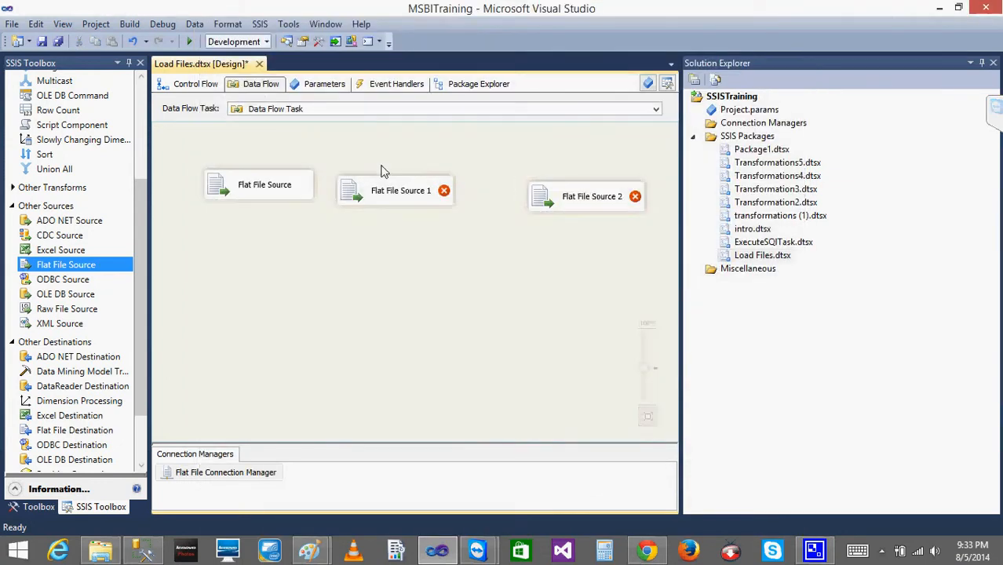
- Create a new flat file connection manager for Flat File Source 1 using Month2.txt from the FEL folder
{"action": "double_click", "coordinate": [381, 193]}
{"action": "left_click", "coordinate": [381, 195]}
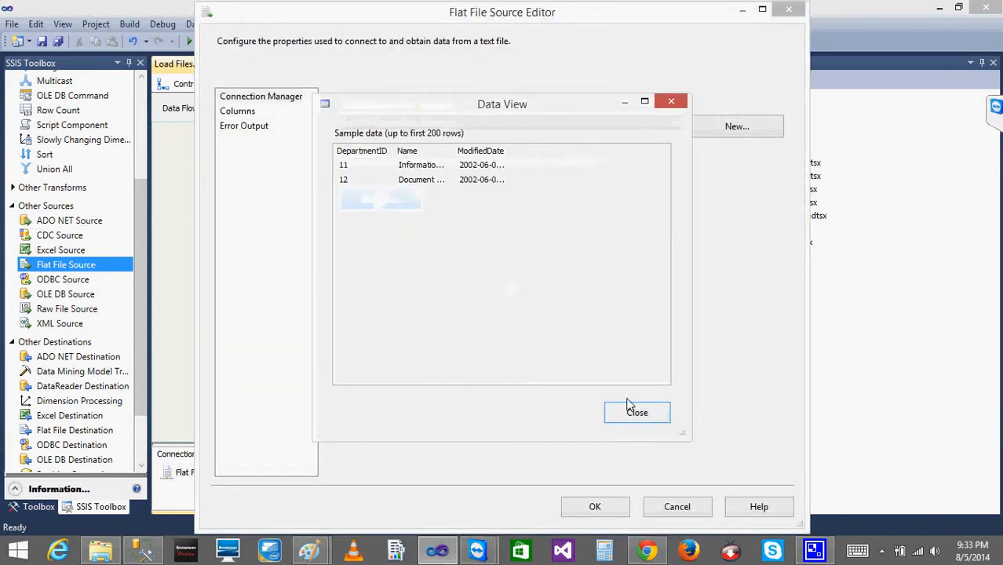
{"action": "left_click", "coordinate": [670, 104]}
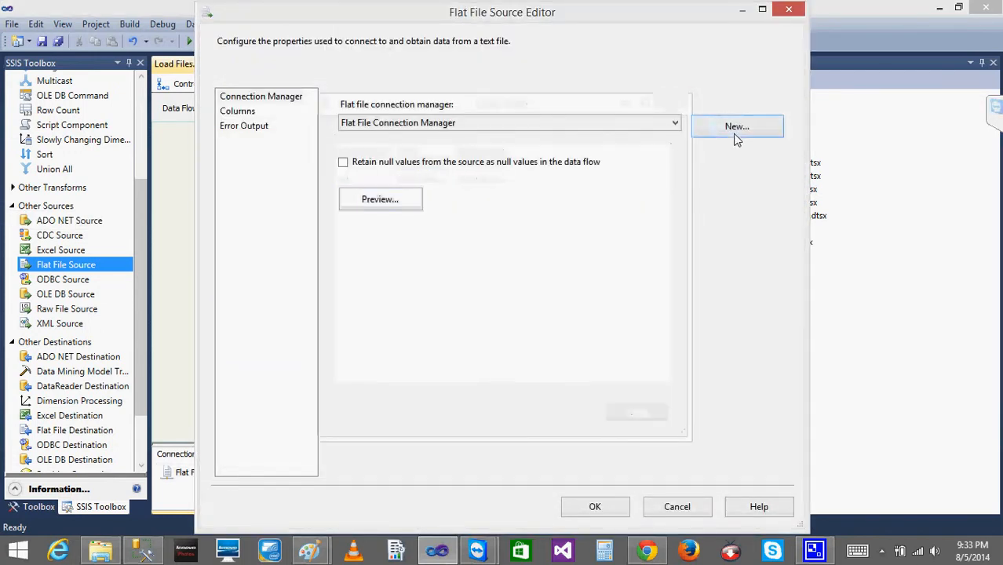
{"action": "left_click", "coordinate": [736, 135]}
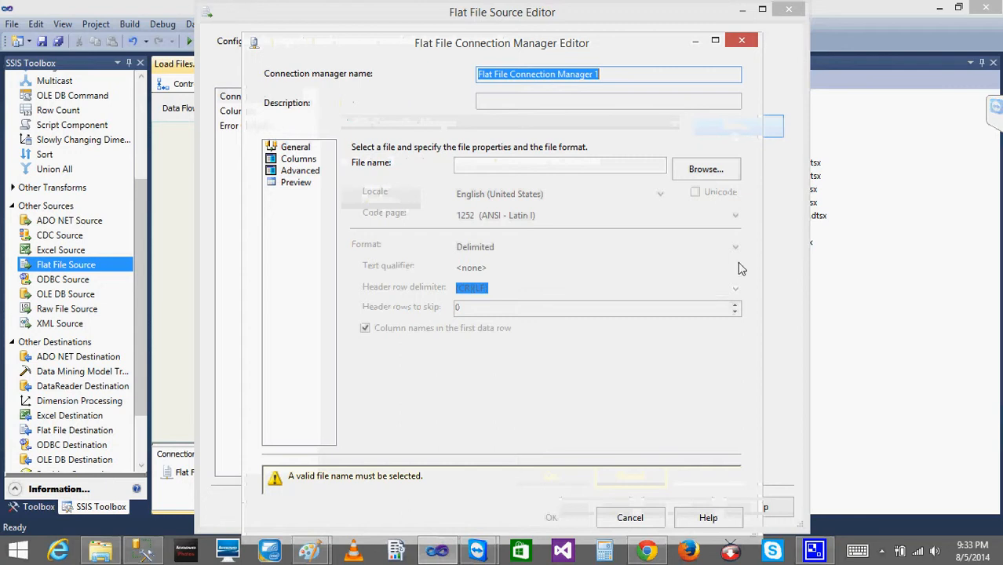
{"action": "left_click", "coordinate": [704, 171]}
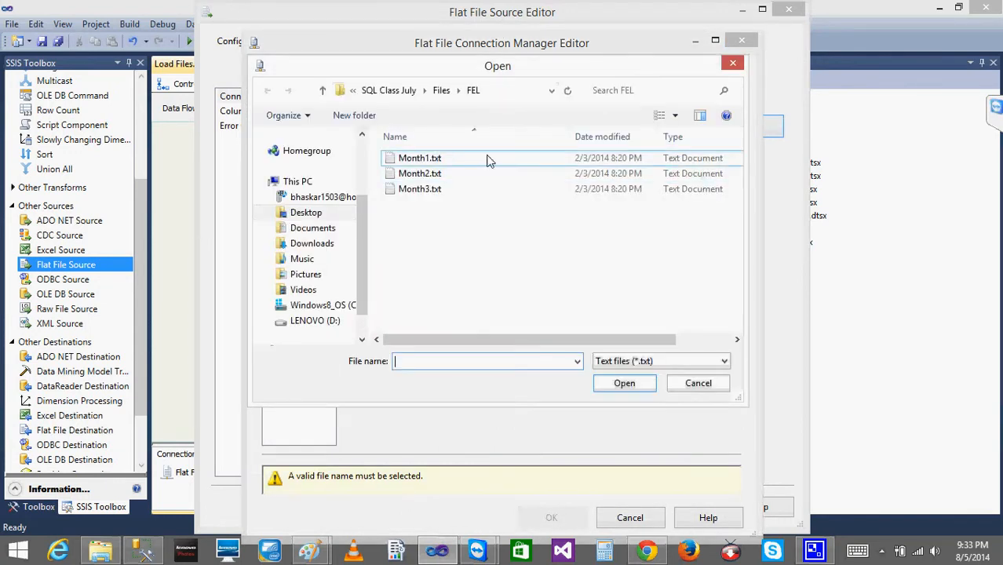
{"action": "left_click", "coordinate": [420, 174]}
{"action": "left_click", "coordinate": [622, 384]}
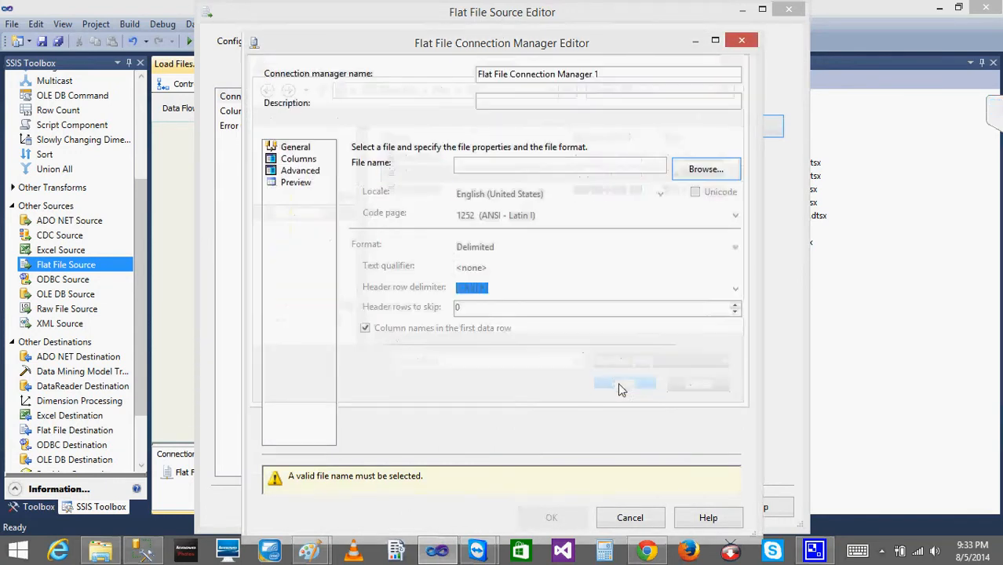
- Define the columns of the Month2.txt connection and accept their mapping in Flat File Source 1
{"action": "left_click", "coordinate": [298, 159]}
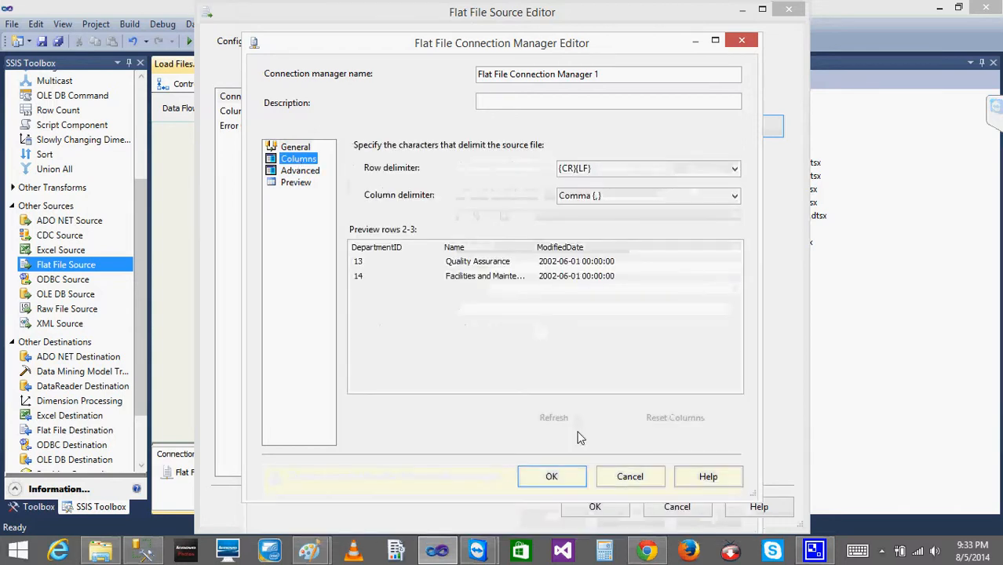
{"action": "left_click", "coordinate": [552, 477]}
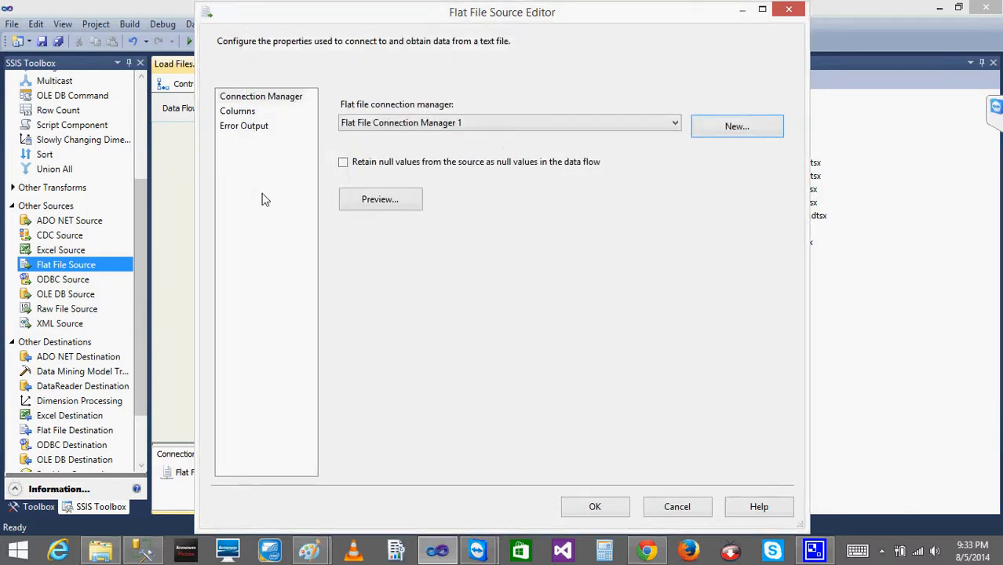
{"action": "left_click", "coordinate": [238, 114]}
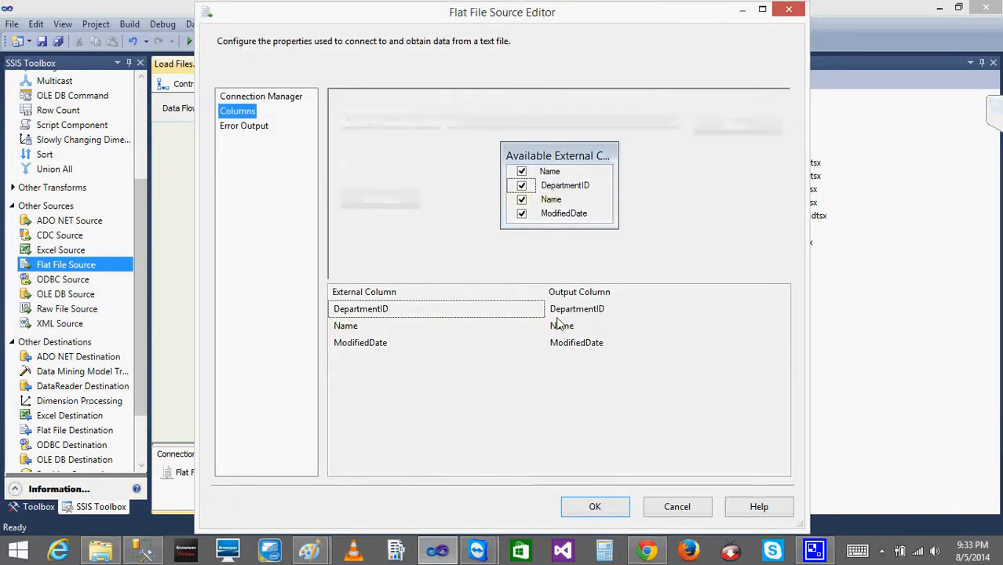
{"action": "left_click", "coordinate": [600, 506]}
- Create a new flat file connection manager for Flat File Source 2 using Month3.txt from the FEL folder
{"action": "double_click", "coordinate": [571, 203]}
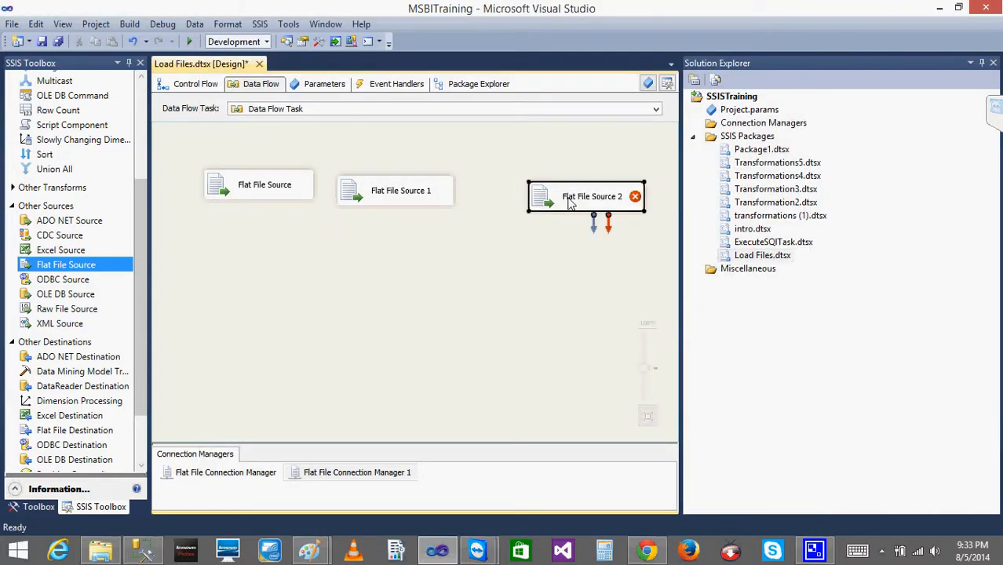
{"action": "left_click", "coordinate": [239, 114]}
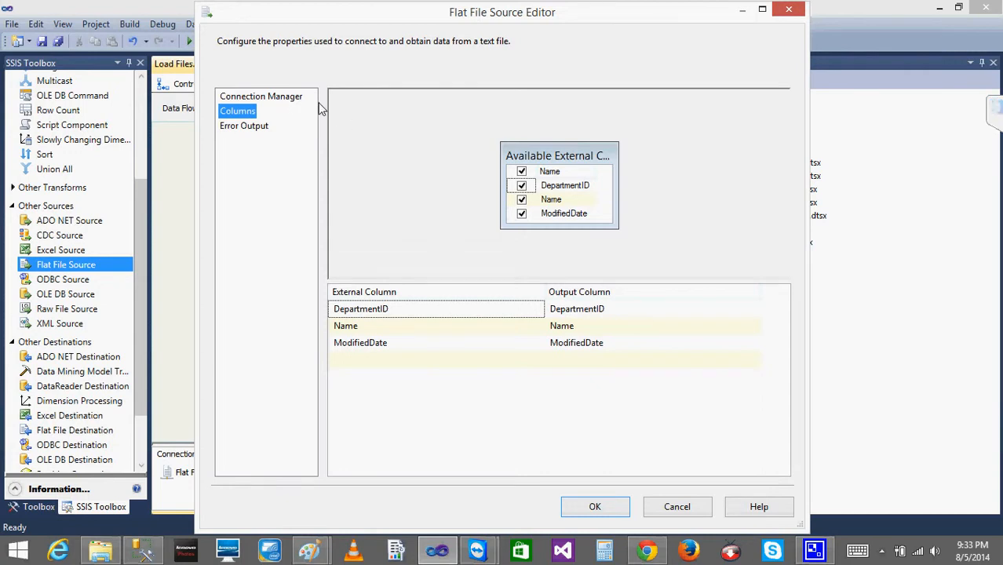
{"action": "left_click", "coordinate": [264, 97]}
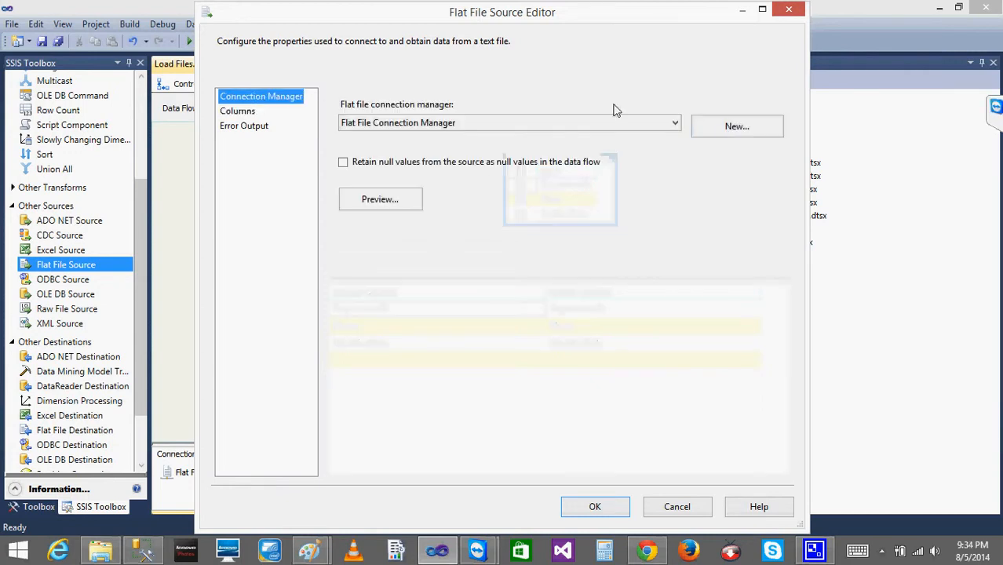
{"action": "left_click", "coordinate": [727, 131]}
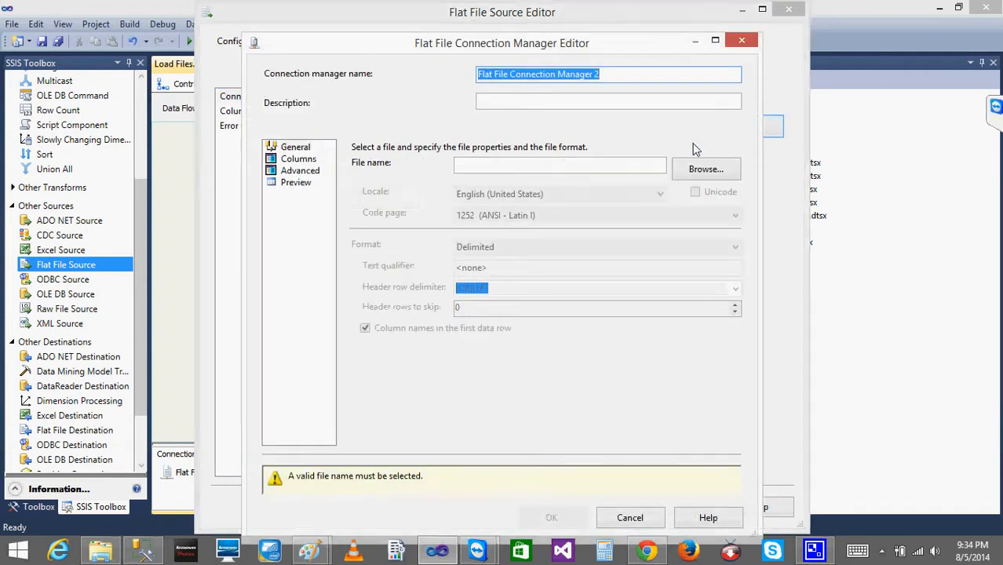
{"action": "left_click", "coordinate": [707, 170]}
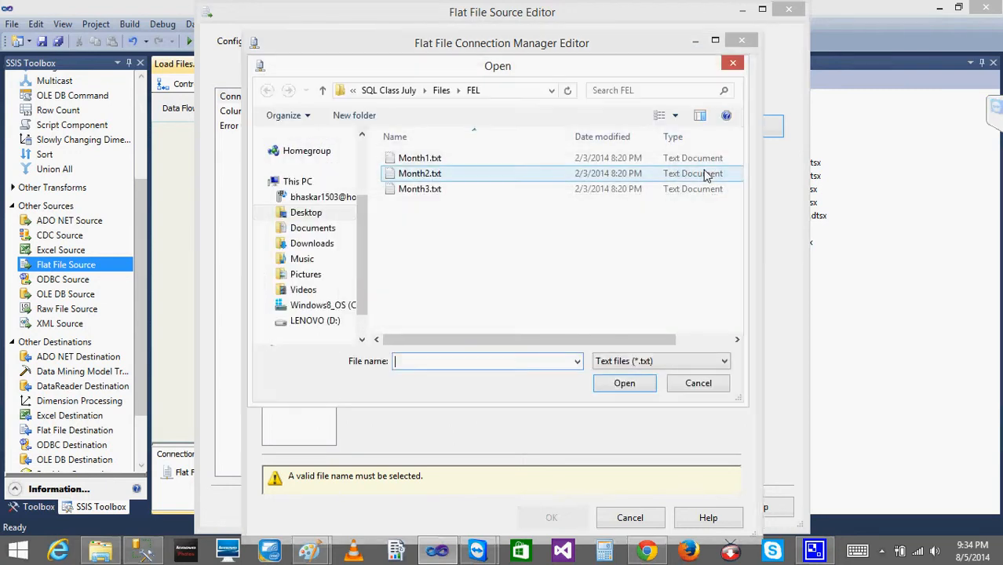
{"action": "left_click", "coordinate": [421, 190]}
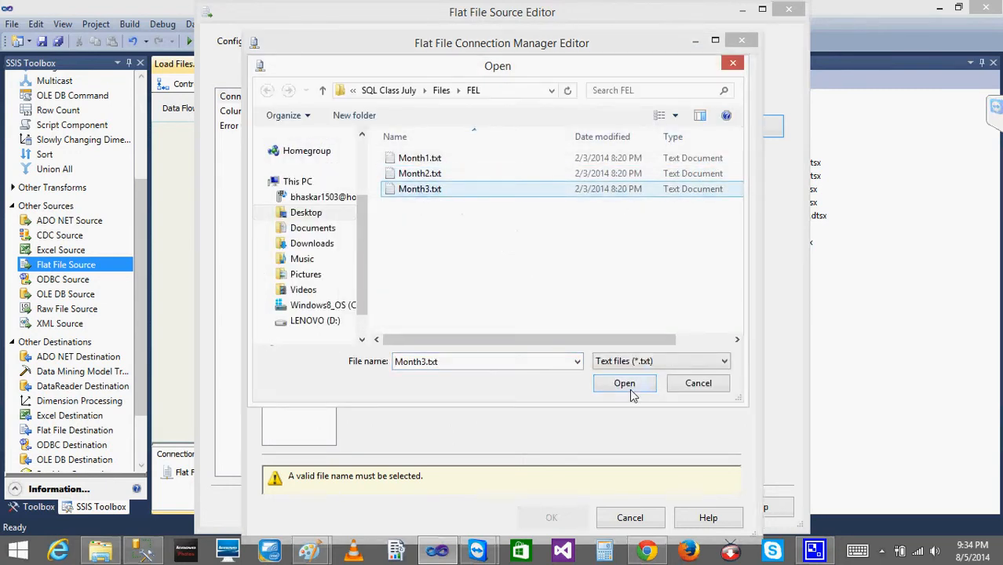
{"action": "left_click", "coordinate": [629, 388]}
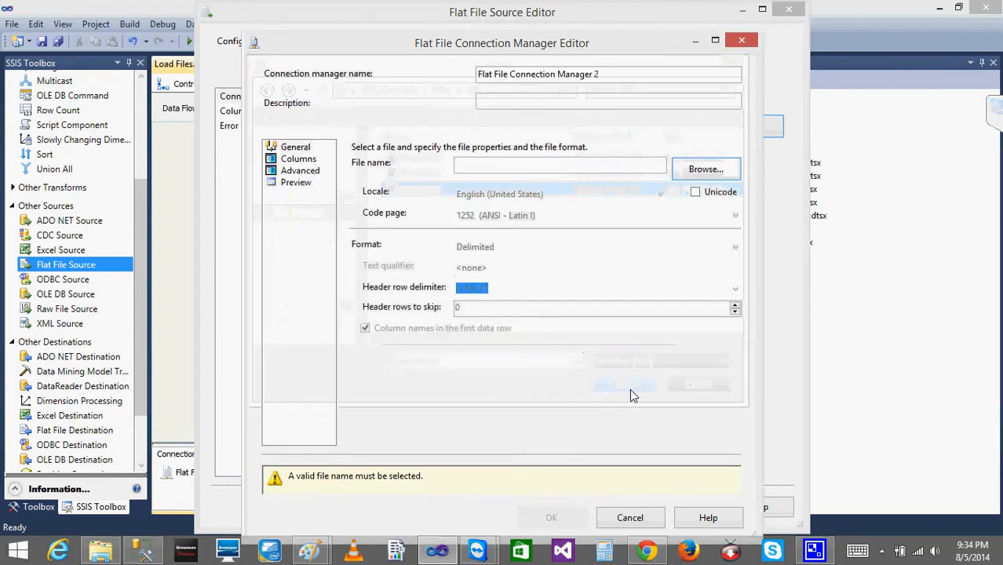
- Define the columns of the Month3.txt connection and accept their mapping in Flat File Source 2
{"action": "left_click", "coordinate": [298, 159]}
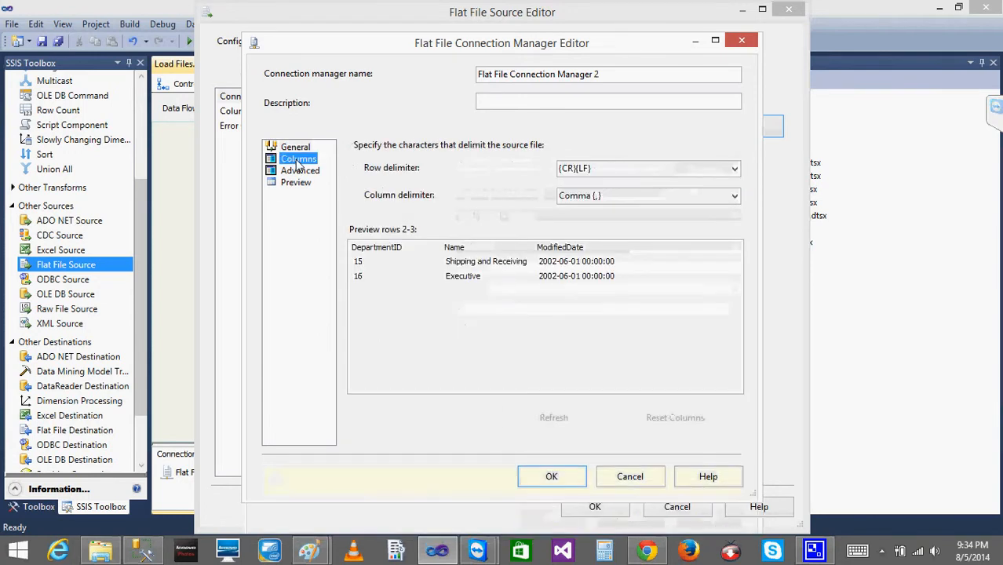
{"action": "left_click", "coordinate": [552, 478]}
{"action": "left_click", "coordinate": [238, 111]}
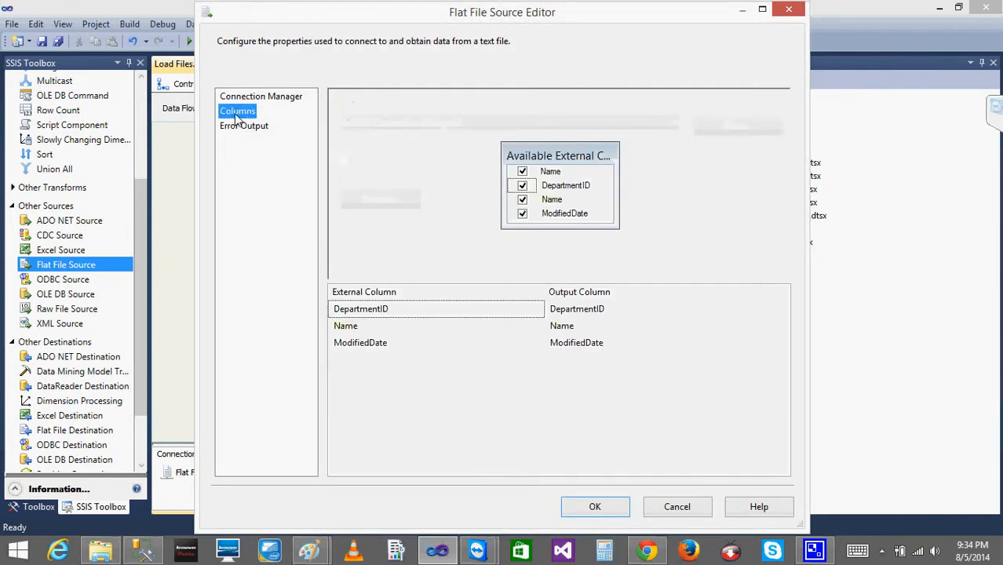
{"action": "left_click", "coordinate": [598, 504]}
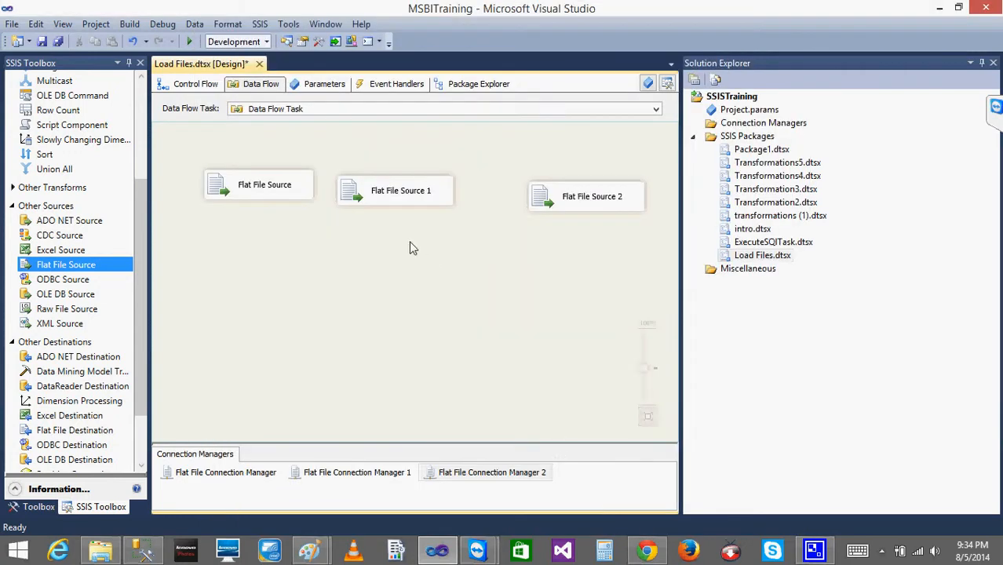
- Add a Union All transformation below the sources and an OLE DB Destination beneath it
{"action": "left_click_drag", "start_coordinate": [47, 169], "coordinate": [289, 284]}
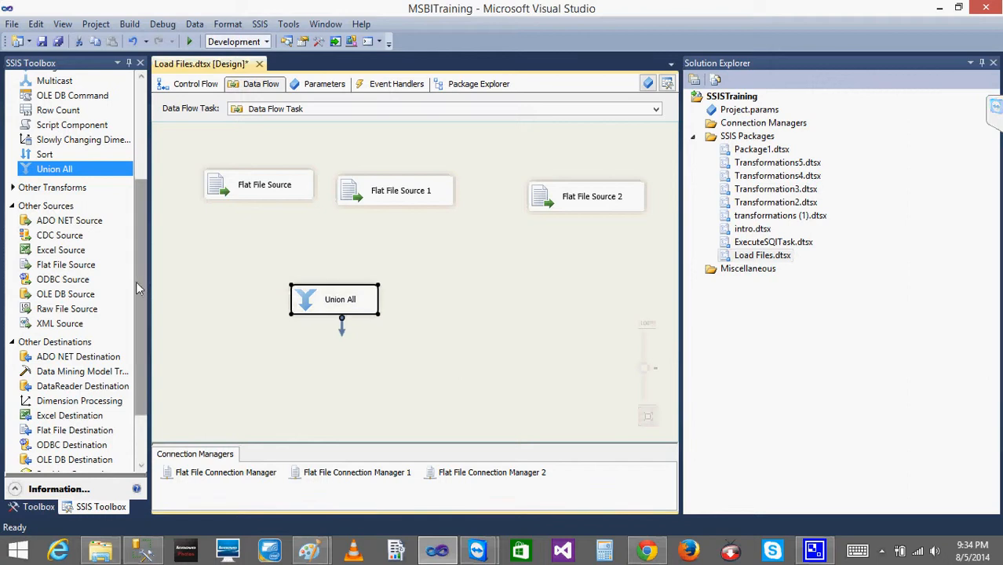
{"action": "left_click_drag", "start_coordinate": [136, 281], "coordinate": [153, 395]}
{"action": "left_click", "coordinate": [90, 386]}
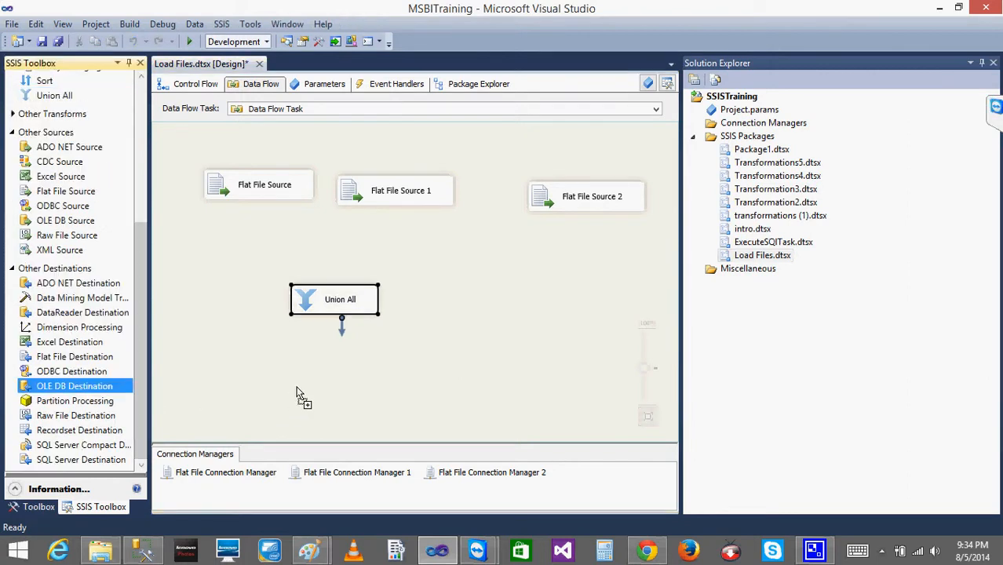
{"action": "left_click_drag", "start_coordinate": [296, 392], "coordinate": [297, 390]}
- Connect the regular outputs of all three Flat File Sources to the Union All transformation
{"action": "left_click", "coordinate": [259, 179]}
{"action": "left_click_drag", "start_coordinate": [269, 200], "coordinate": [322, 287]}
{"action": "left_click", "coordinate": [397, 181]}
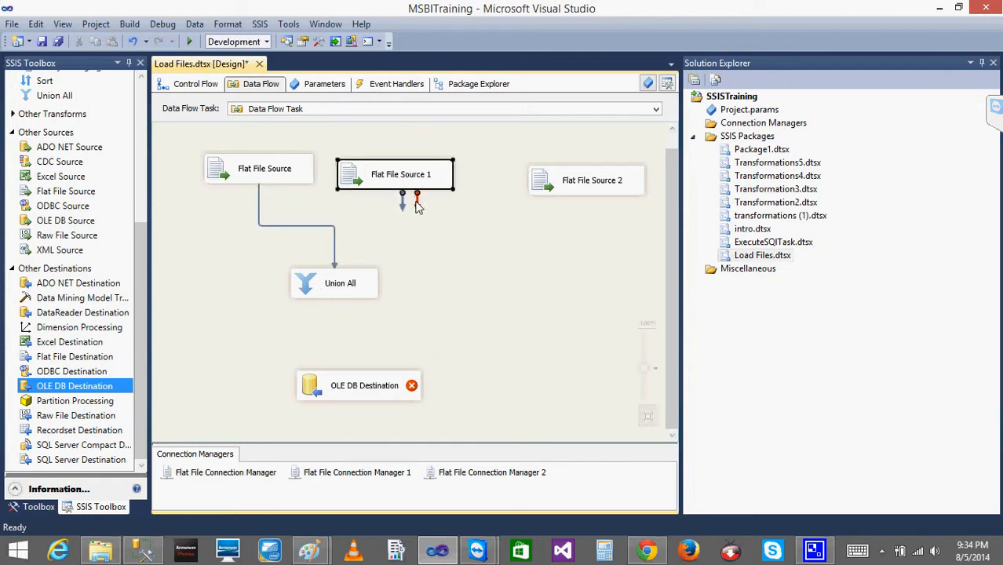
{"action": "left_click_drag", "start_coordinate": [403, 202], "coordinate": [334, 281]}
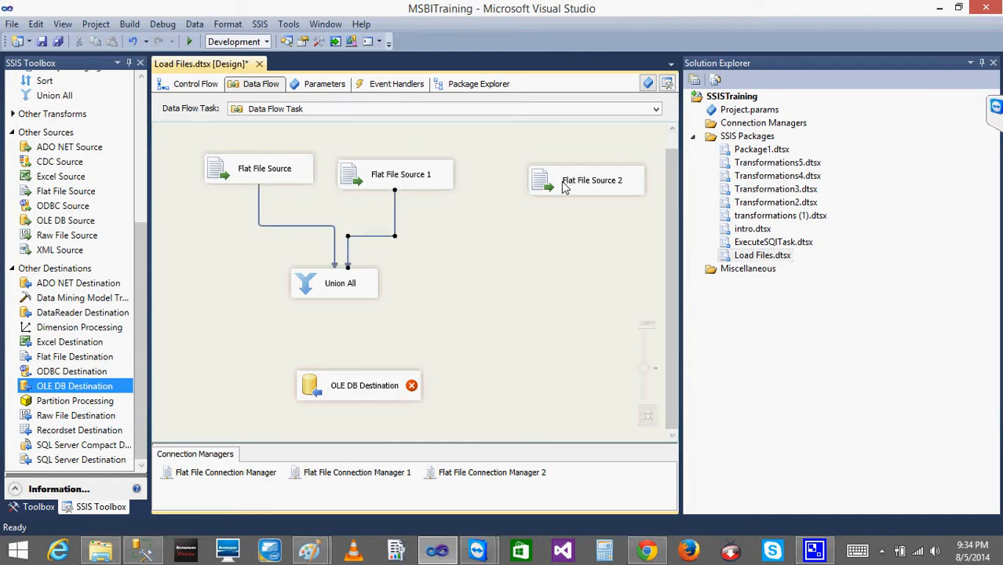
{"action": "left_click", "coordinate": [565, 186]}
{"action": "left_click_drag", "start_coordinate": [594, 205], "coordinate": [353, 286]}
- Review how DepartmentID, ModifiedDate and Name map across the Union All inputs and accept the mapping
{"action": "double_click", "coordinate": [352, 286]}
{"action": "left_click", "coordinate": [458, 98]}
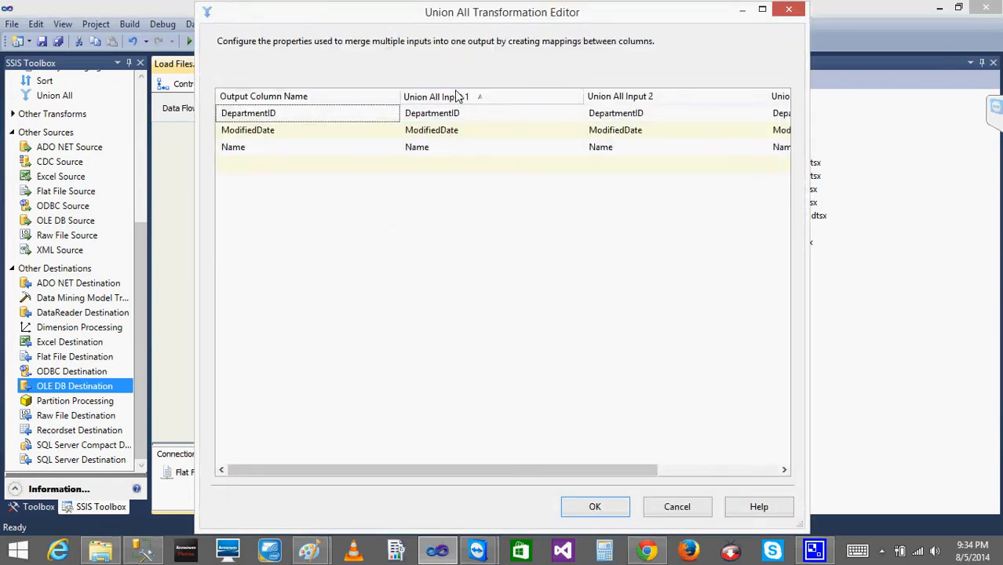
{"action": "left_click_drag", "start_coordinate": [486, 474], "coordinate": [358, 460]}
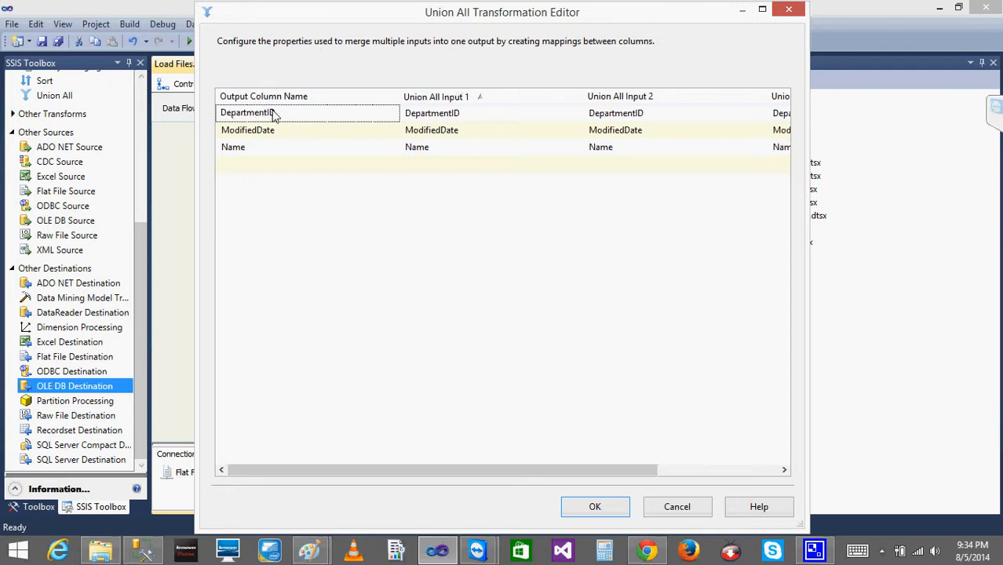
{"action": "left_click", "coordinate": [443, 114]}
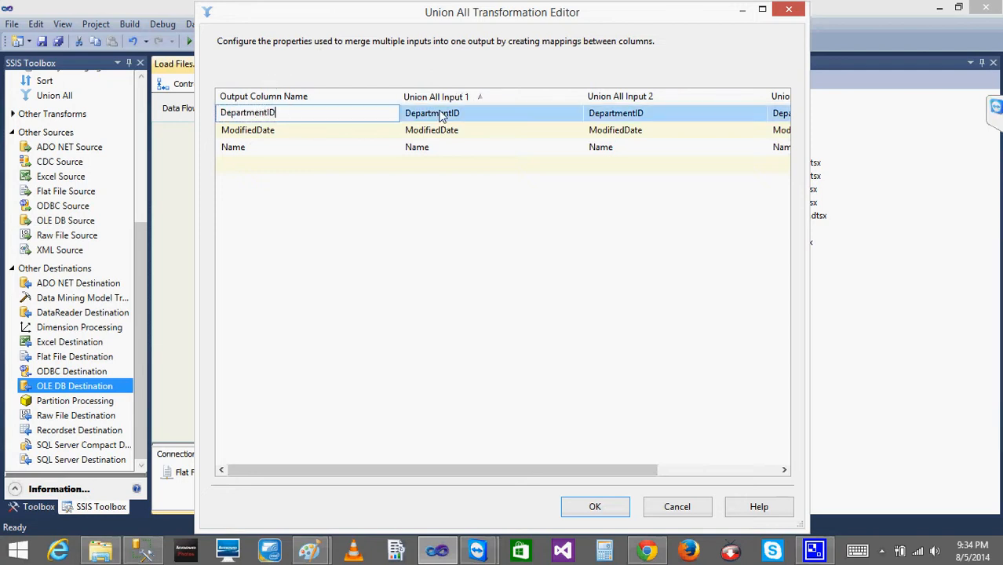
{"action": "left_click", "coordinate": [343, 117]}
{"action": "left_click", "coordinate": [327, 130]}
{"action": "left_click", "coordinate": [310, 150]}
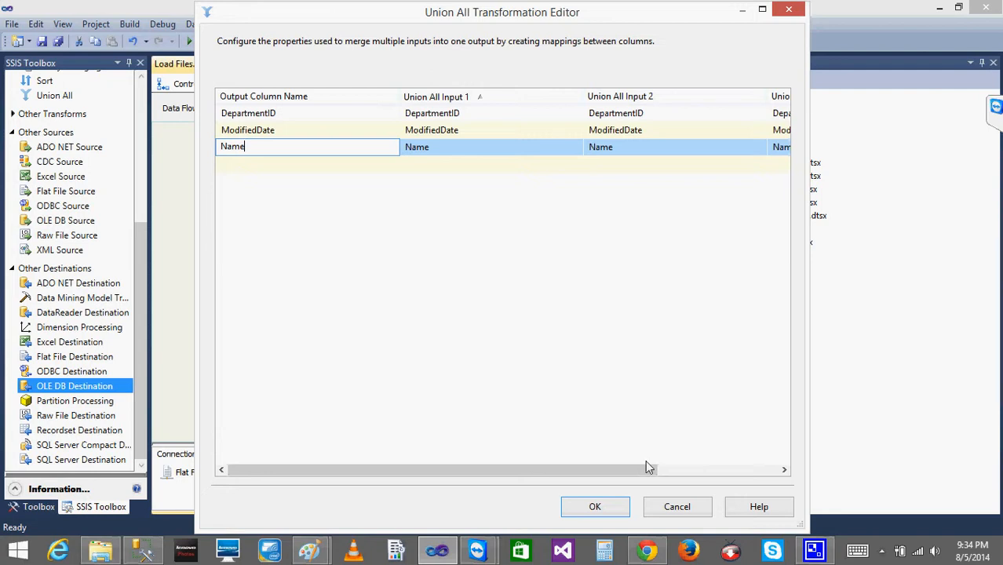
{"action": "left_click", "coordinate": [597, 508]}
- Connect the Union All output to the OLE DB Destination and give the destination the BADDAMS.Test connection
{"action": "left_click_drag", "start_coordinate": [343, 312], "coordinate": [342, 393]}
{"action": "double_click", "coordinate": [343, 393]}
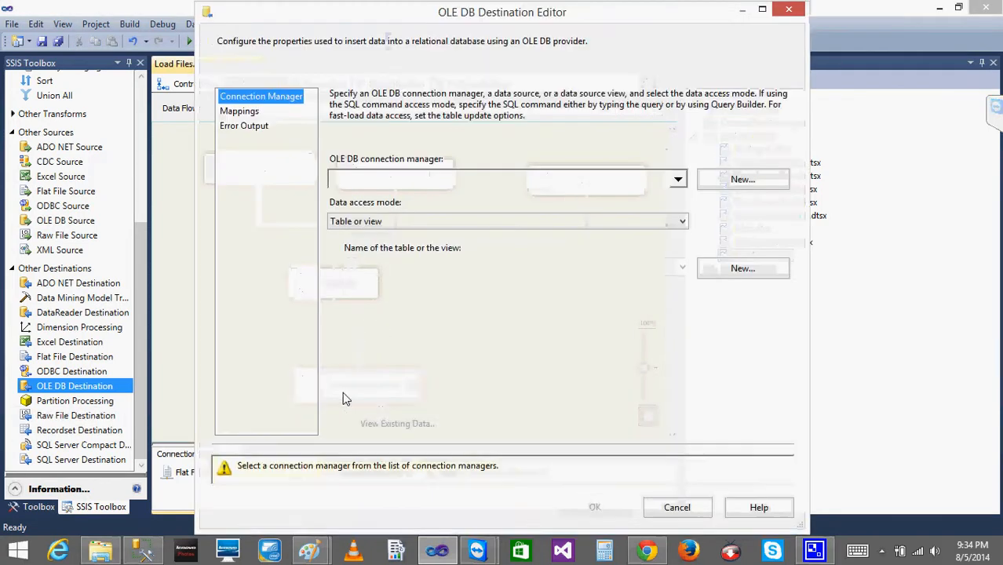
{"action": "left_click", "coordinate": [676, 184]}
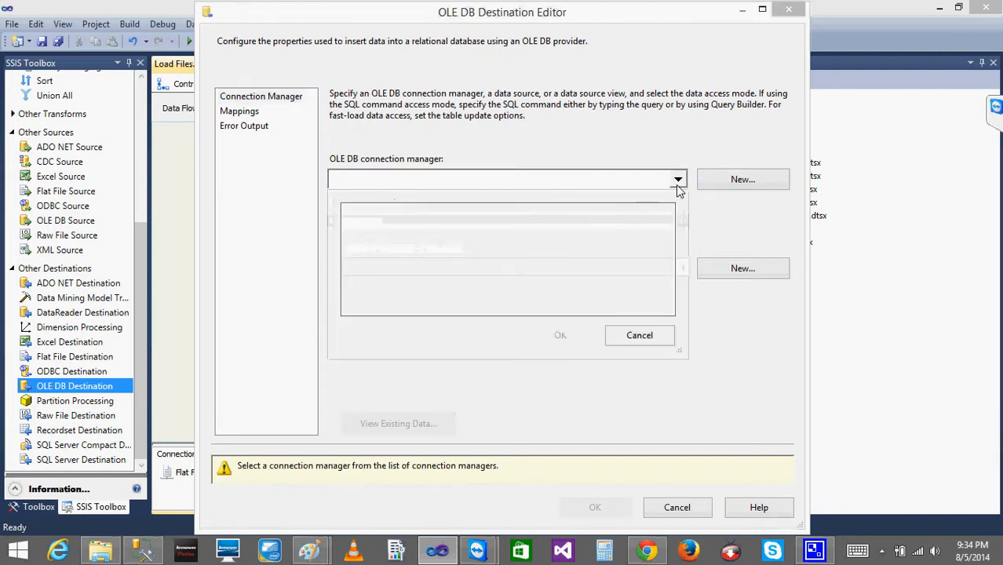
{"action": "left_click", "coordinate": [639, 337]}
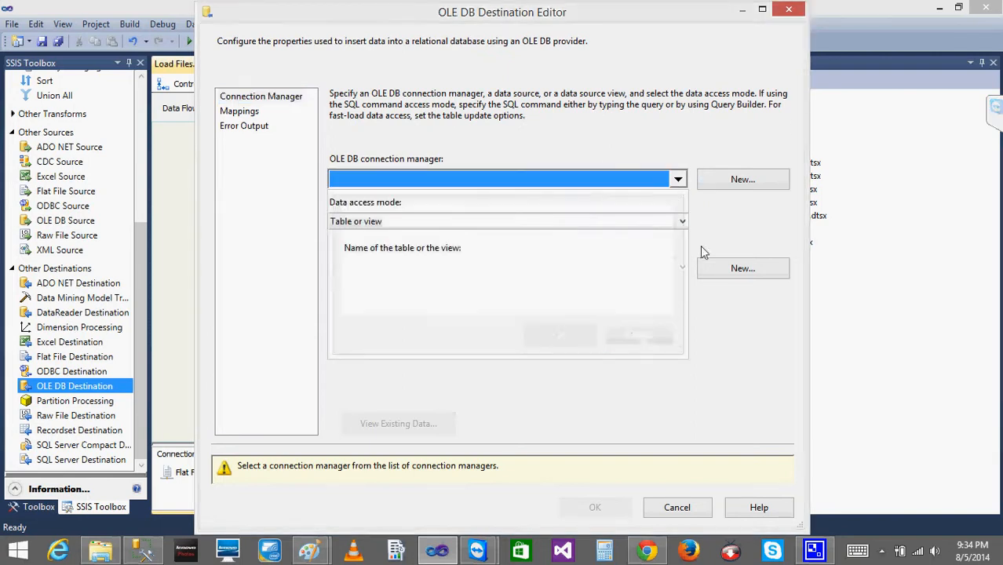
{"action": "left_click", "coordinate": [738, 179]}
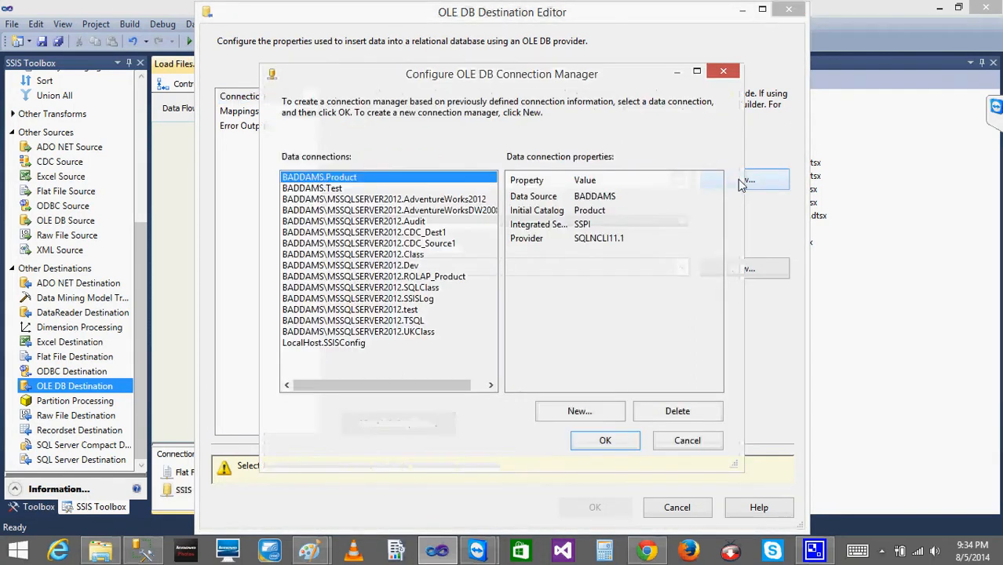
{"action": "left_click", "coordinate": [333, 189]}
{"action": "left_click", "coordinate": [618, 441]}
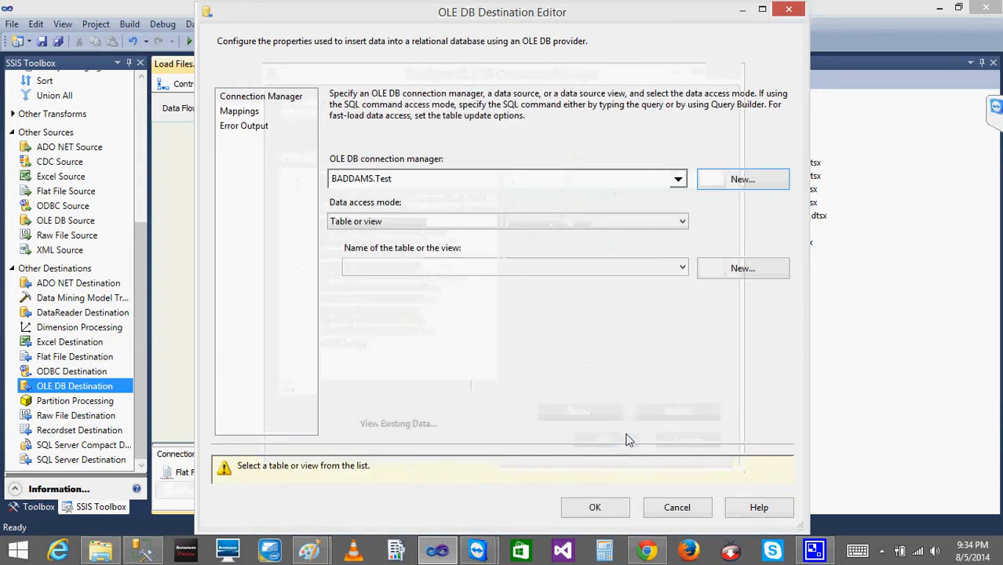
- Set the destination table to [dbo].[Department] and accept the column mappings of the OLE DB Destination
{"action": "left_click", "coordinate": [682, 269]}
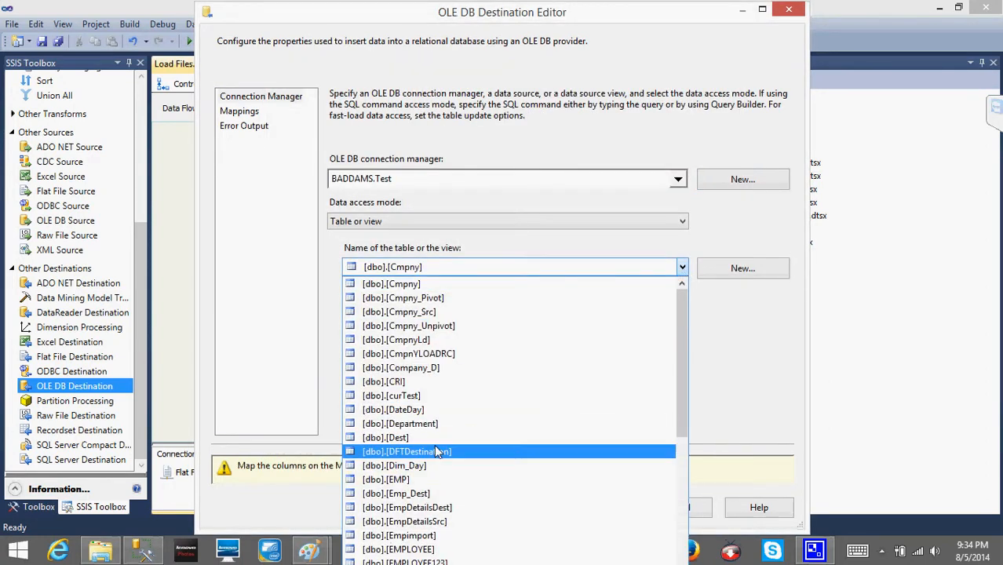
{"action": "left_click", "coordinate": [425, 426]}
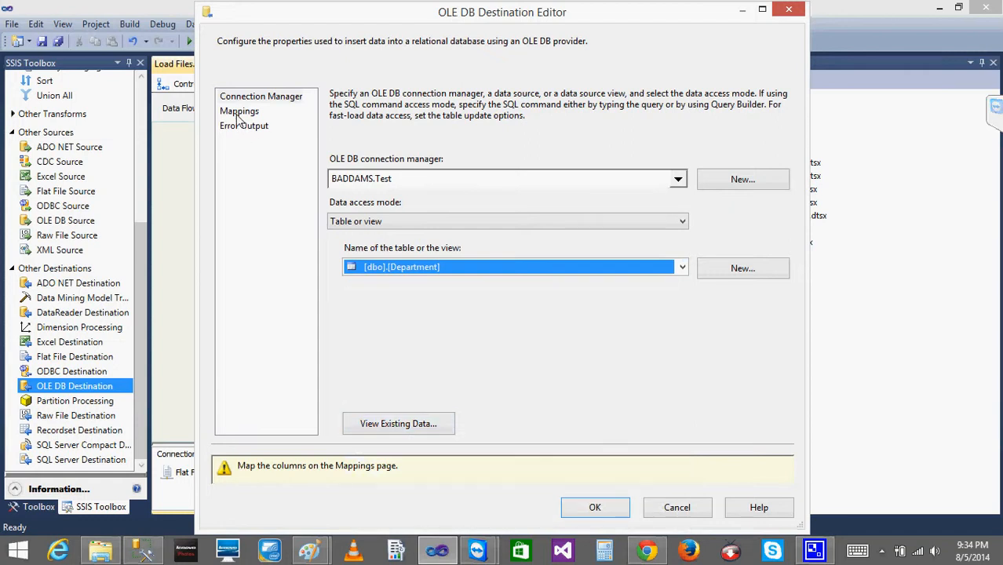
{"action": "left_click", "coordinate": [239, 111]}
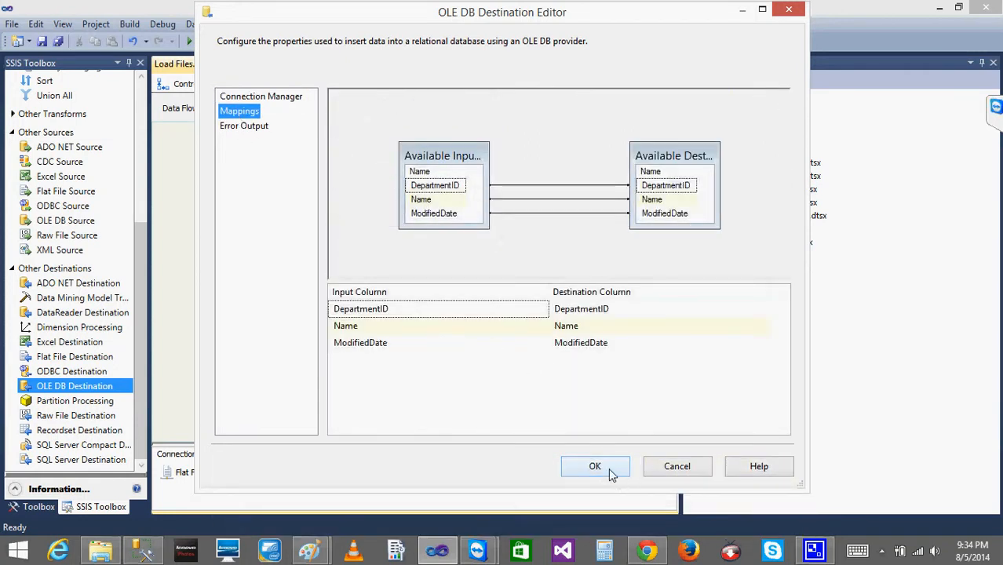
{"action": "left_click", "coordinate": [596, 466]}
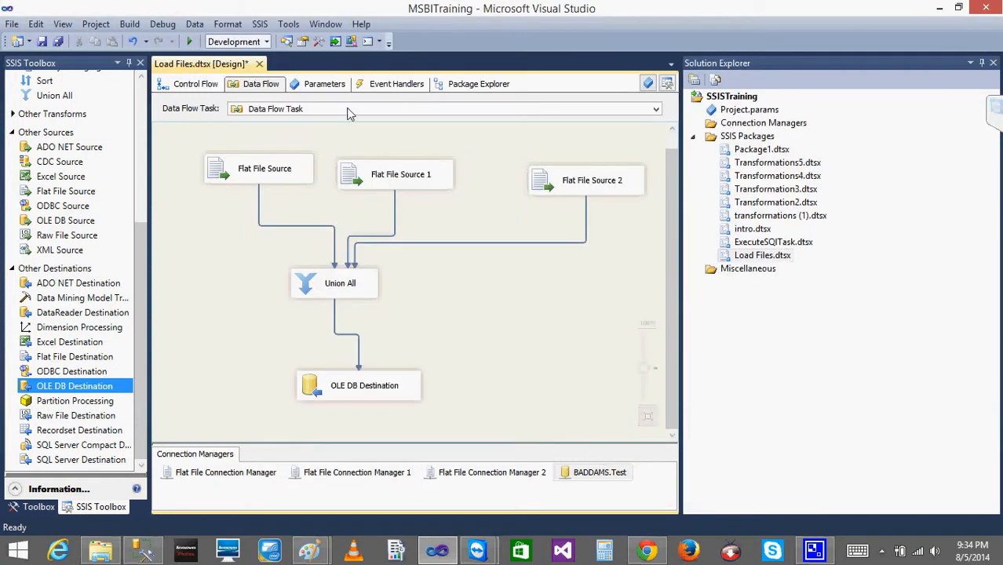
- Run the package, check the data flow down to the OLE DB Destination, and stop debugging
{"action": "left_click", "coordinate": [190, 42]}
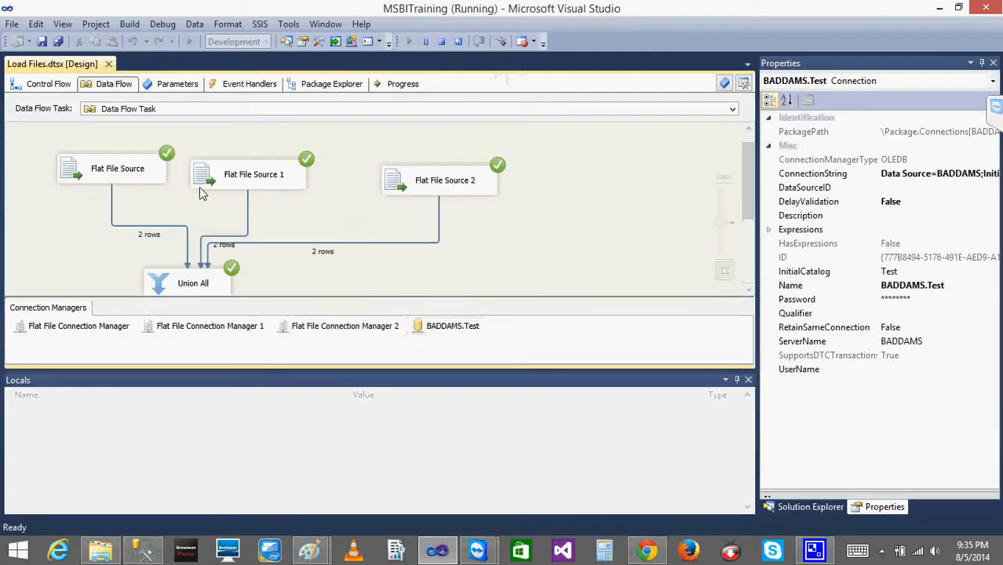
{"action": "left_click_drag", "start_coordinate": [747, 170], "coordinate": [747, 223]}
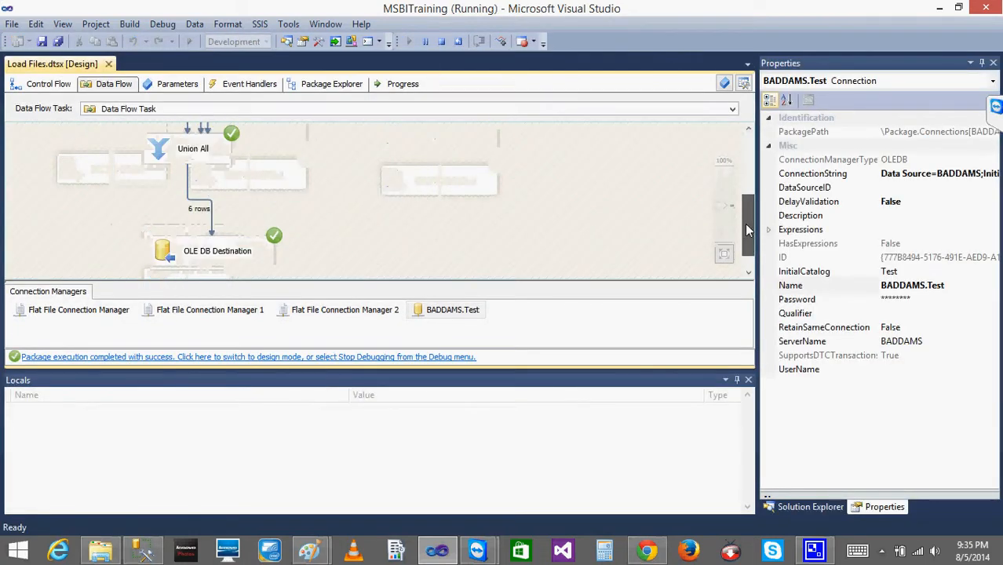
{"action": "double_click", "coordinate": [167, 257]}
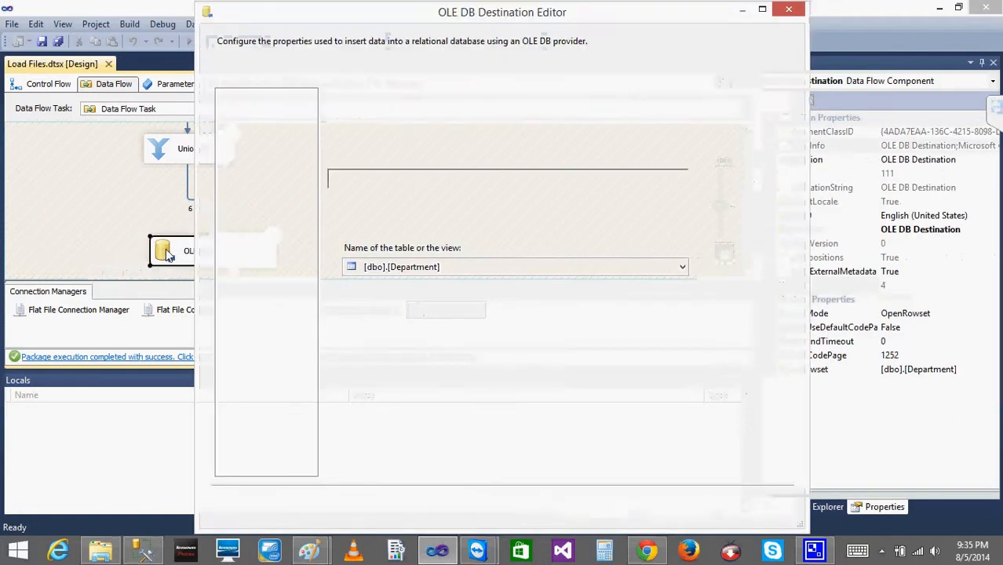
{"action": "left_click", "coordinate": [683, 506]}
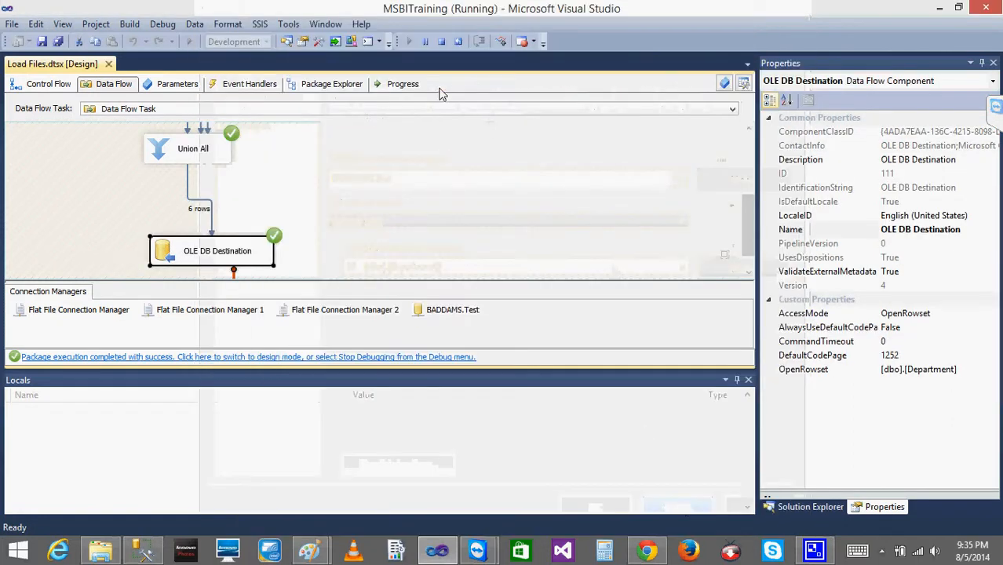
{"action": "left_click", "coordinate": [442, 43]}
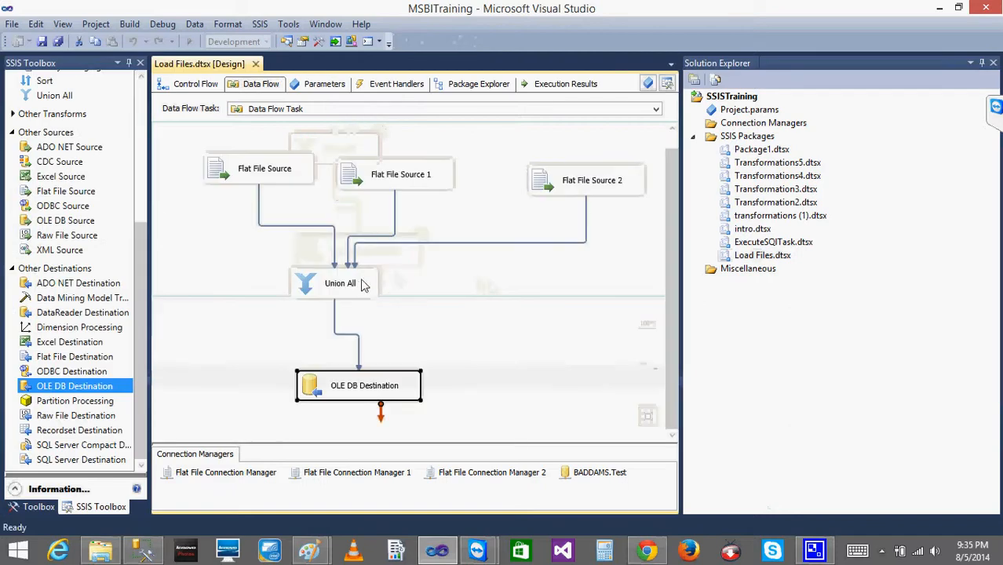
- Preview the existing data of the Department table from the OLE DB Destination and close its editor without changes
{"action": "double_click", "coordinate": [310, 401]}
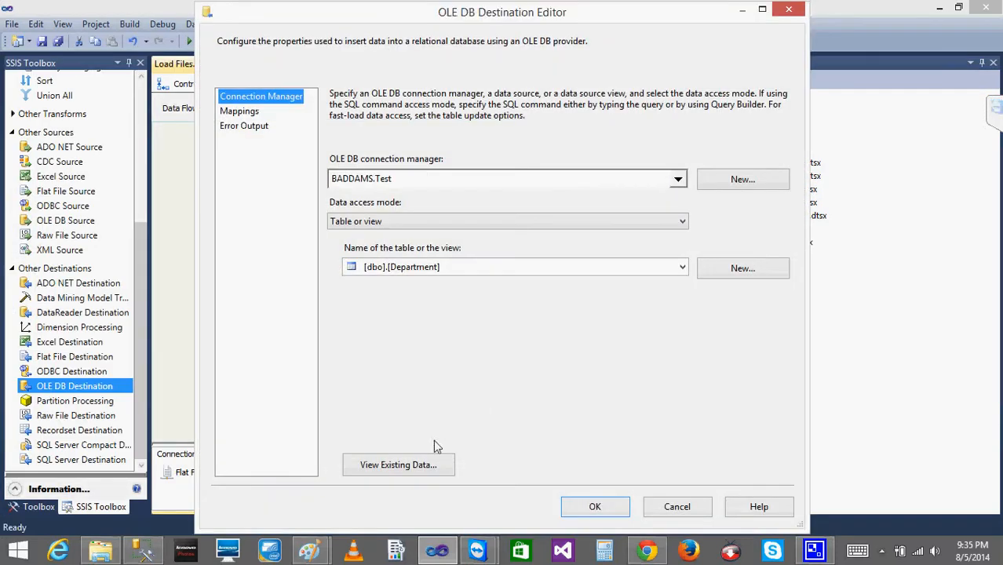
{"action": "left_click", "coordinate": [399, 465]}
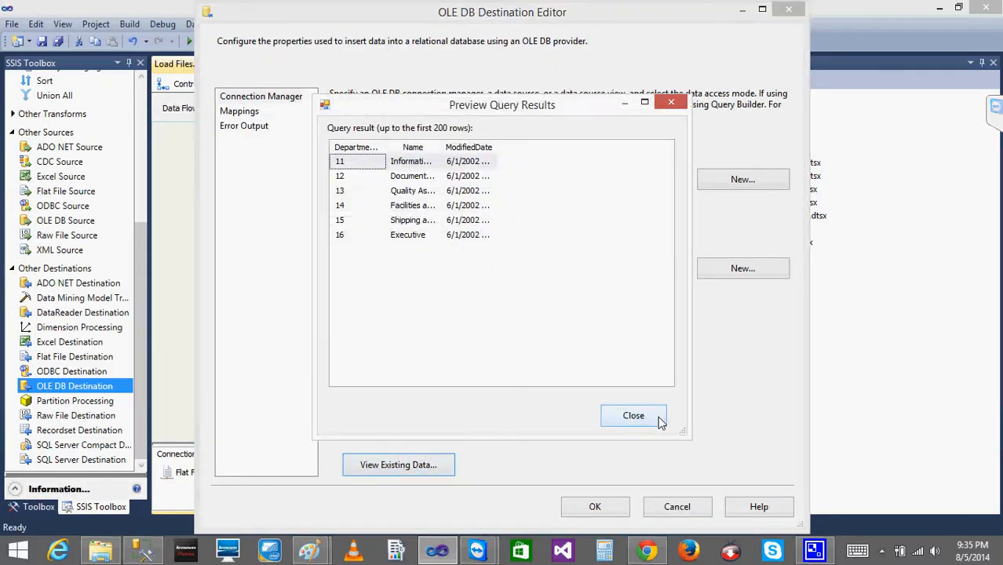
{"action": "left_click", "coordinate": [632, 416]}
{"action": "left_click", "coordinate": [686, 507]}
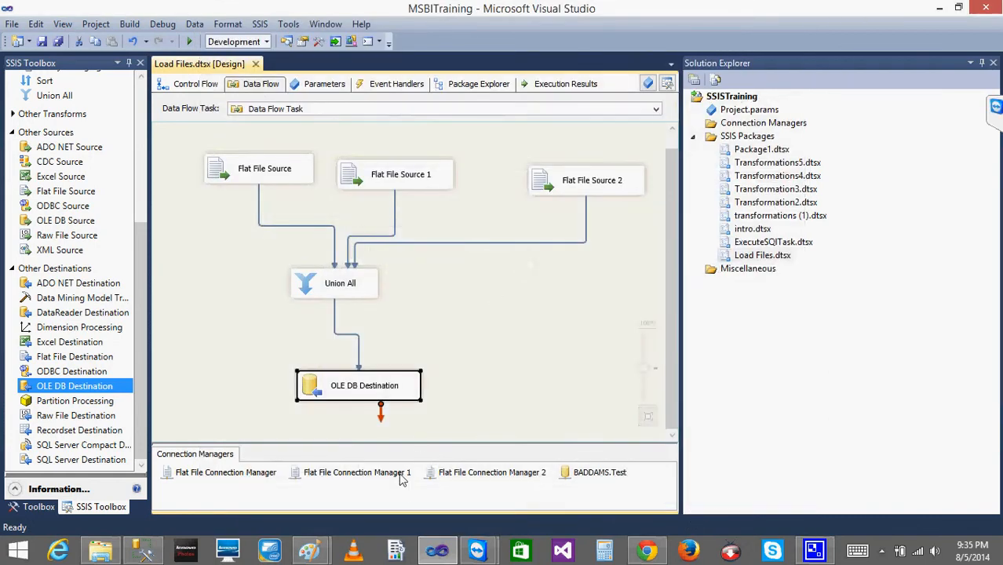
- Switch to File Explorer and duplicate Month3.txt within the FEL folder
{"action": "left_click", "coordinate": [106, 554]}
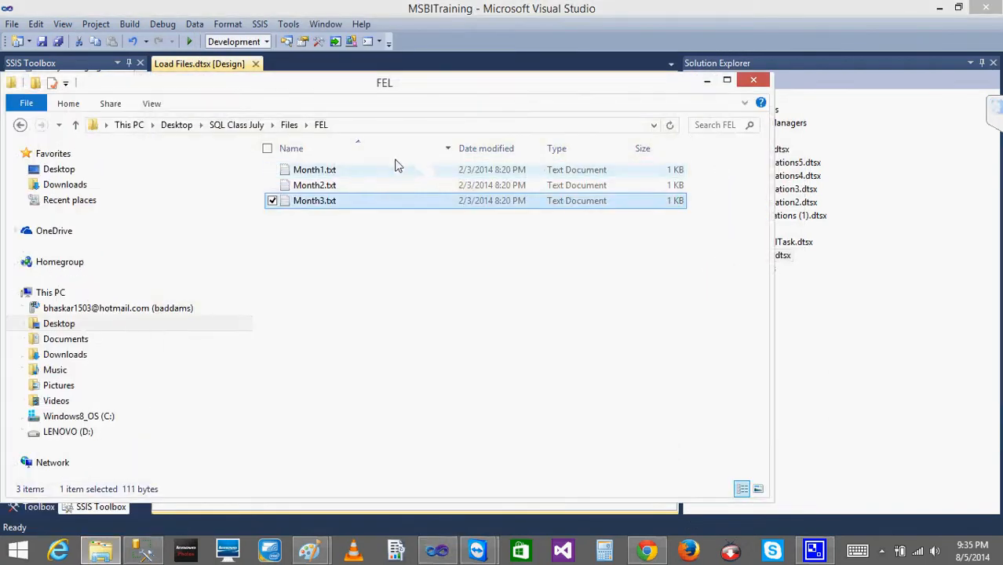
{"action": "right_click", "coordinate": [325, 206]}
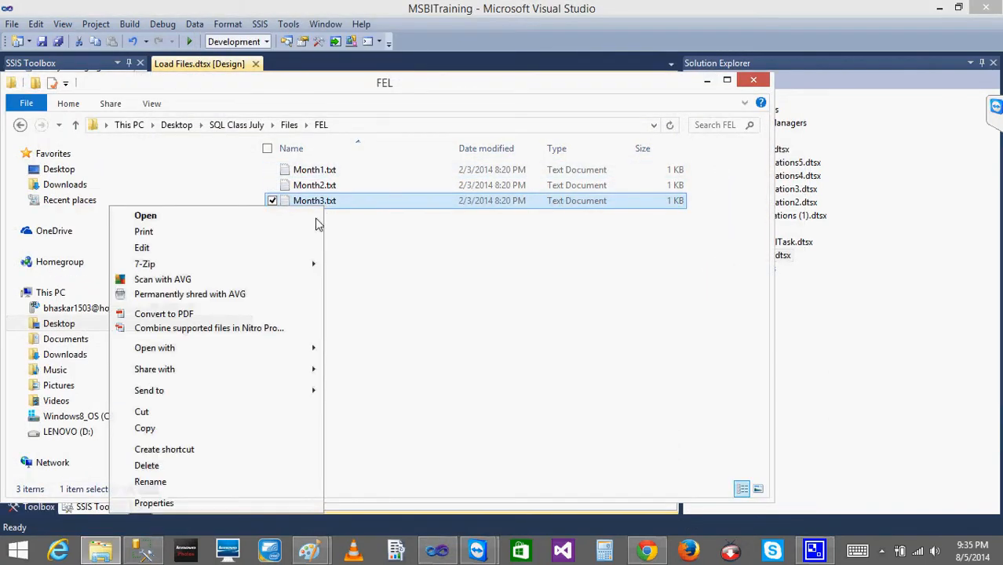
{"action": "left_click", "coordinate": [145, 430]}
{"action": "left_click", "coordinate": [334, 336]}
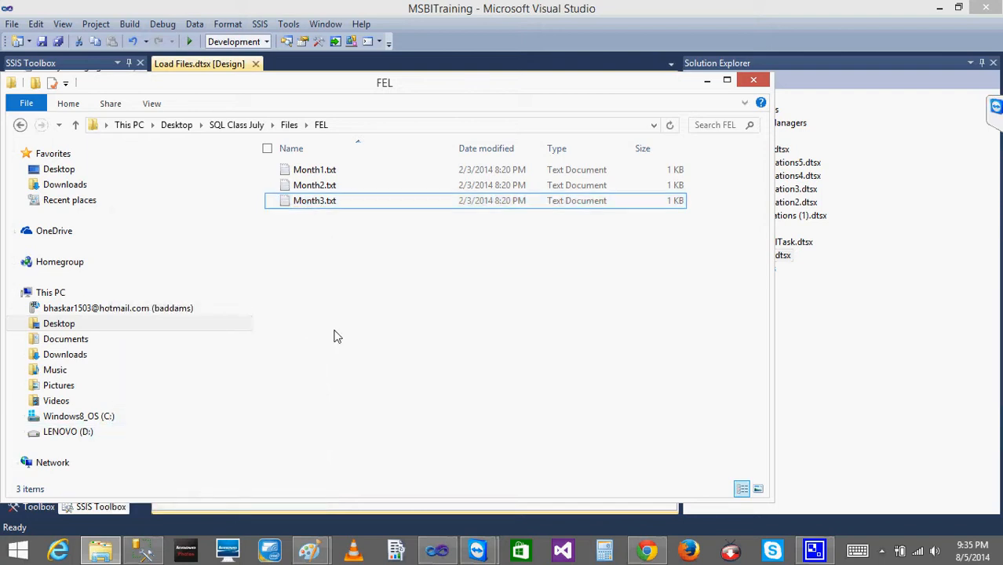
{"action": "key", "text": "ctrl+v"}
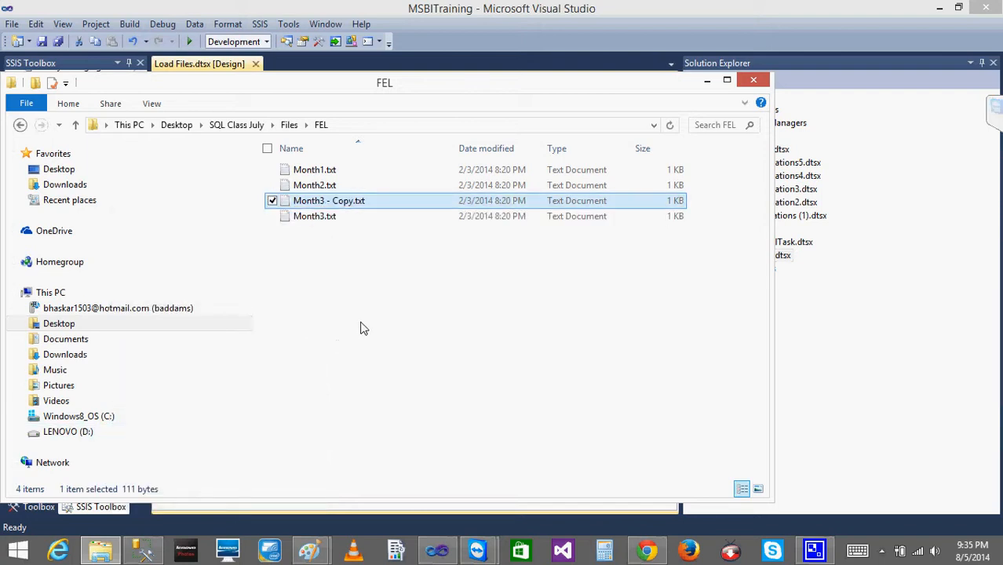
- Rename the copy of Month3.txt as Month4.txt
{"action": "left_click", "coordinate": [331, 204]}
{"action": "left_click", "coordinate": [353, 202]}
{"action": "key", "text": "BackSpace"}
{"action": "key", "text": "BackSpace"}
{"action": "key", "text": "BackSpace"}
{"action": "key", "text": "BackSpace"}
{"action": "key", "text": "BackSpace"}
{"action": "key", "text": "BackSpace"}
{"action": "key", "text": "BackSpace"}
{"action": "key", "text": "BackSpace"}
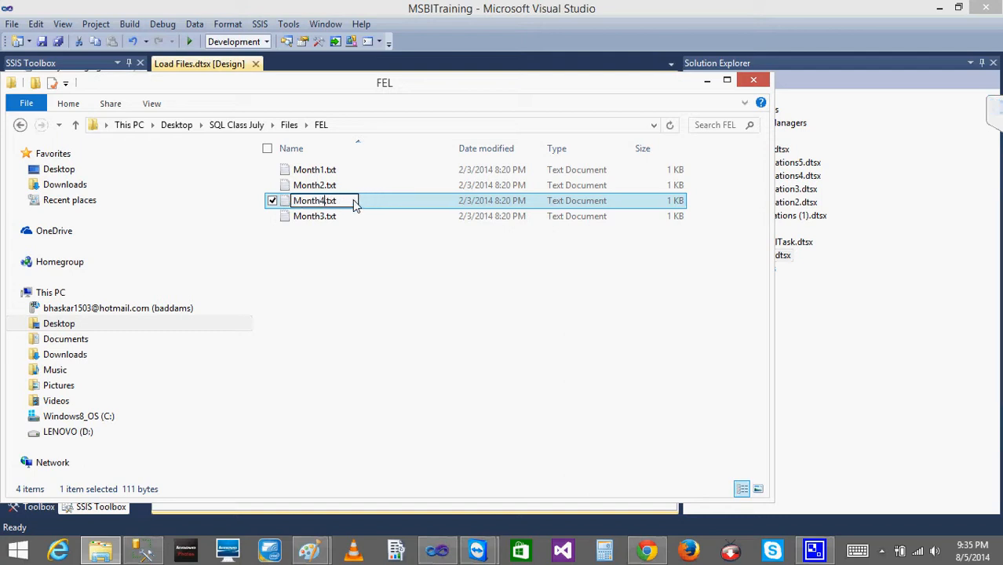
{"action": "left_click", "coordinate": [281, 203]}
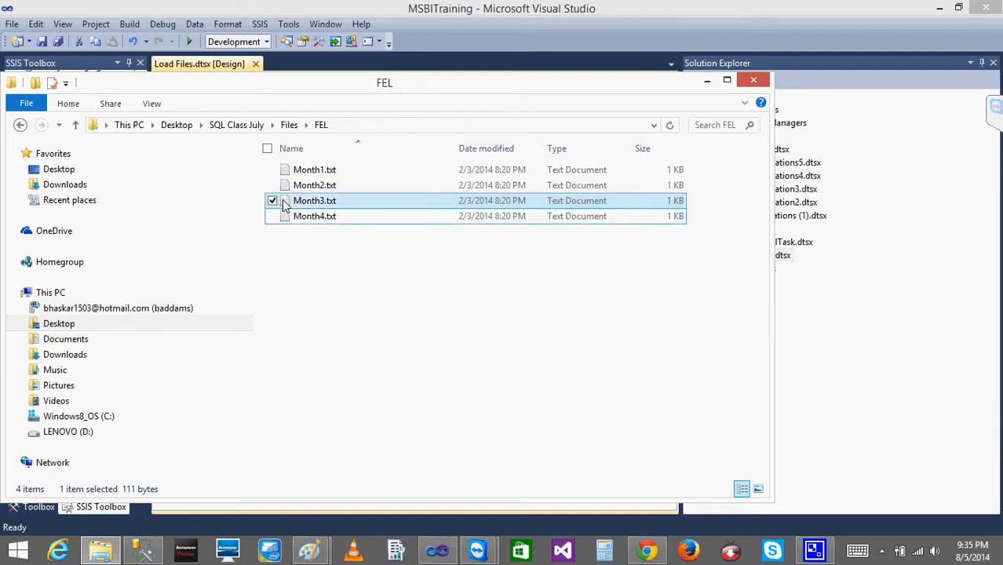
- Change the department IDs in Month4.txt to 17 and 18, then save and close the file
{"action": "double_click", "coordinate": [311, 218]}
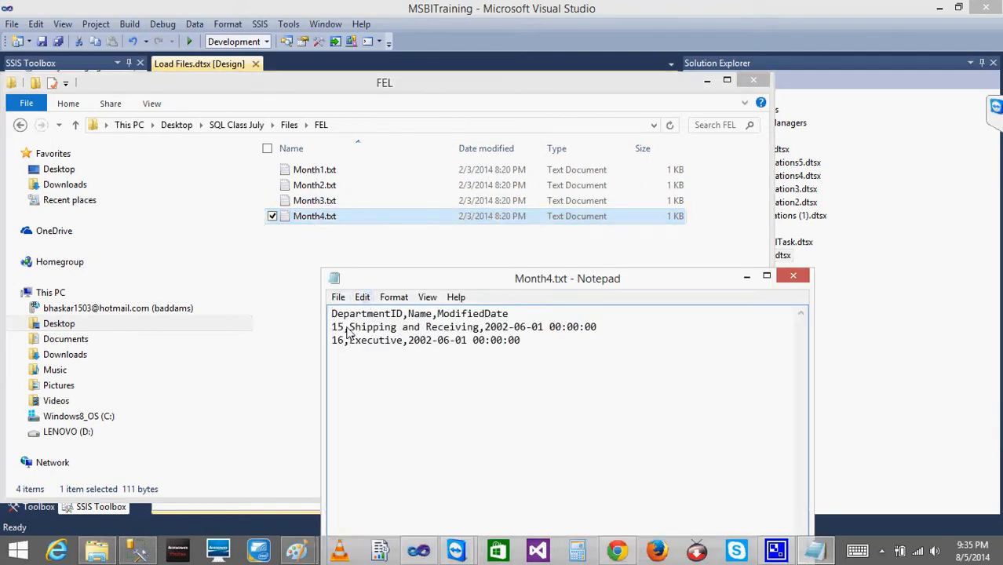
{"action": "key", "text": "BackSpace"}
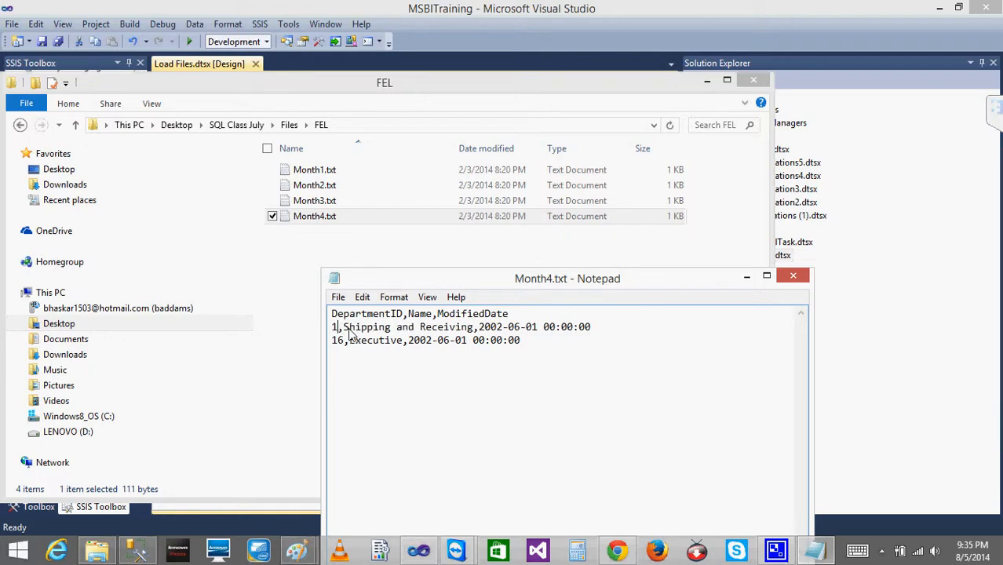
{"action": "type", "text": "7"}
{"action": "key", "text": "BackSpace"}
{"action": "type", "text": "8"}
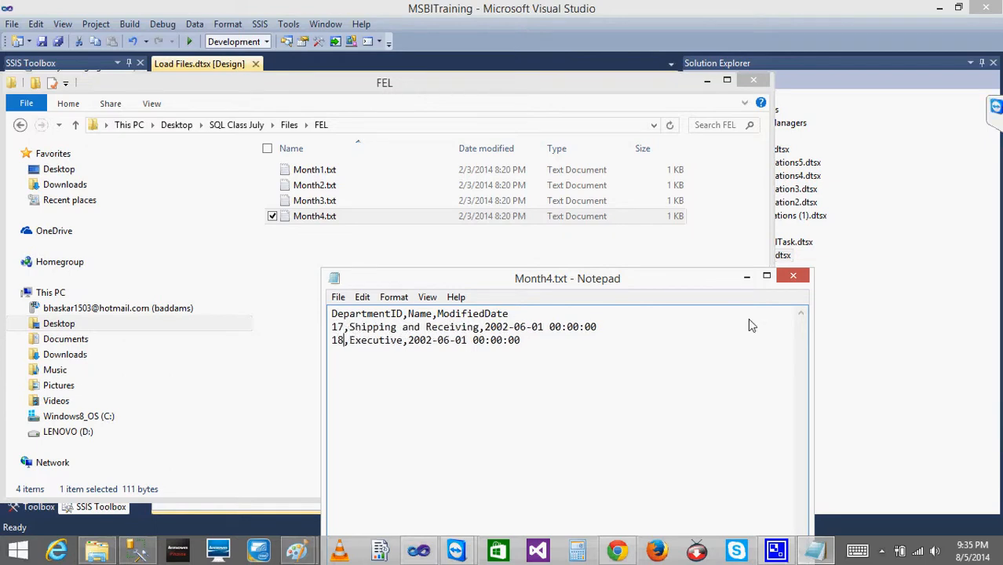
{"action": "left_click", "coordinate": [799, 279]}
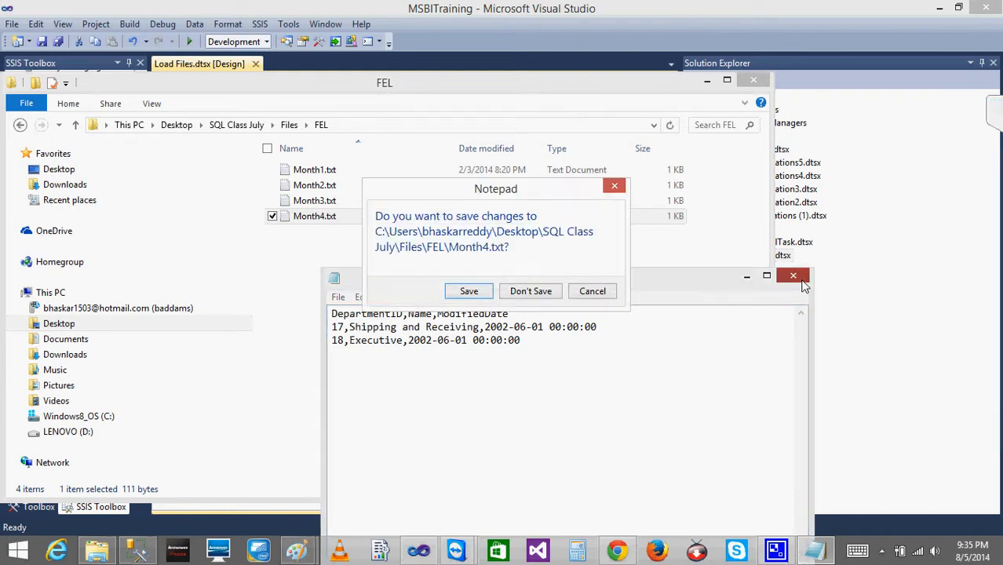
{"action": "left_click", "coordinate": [469, 292]}
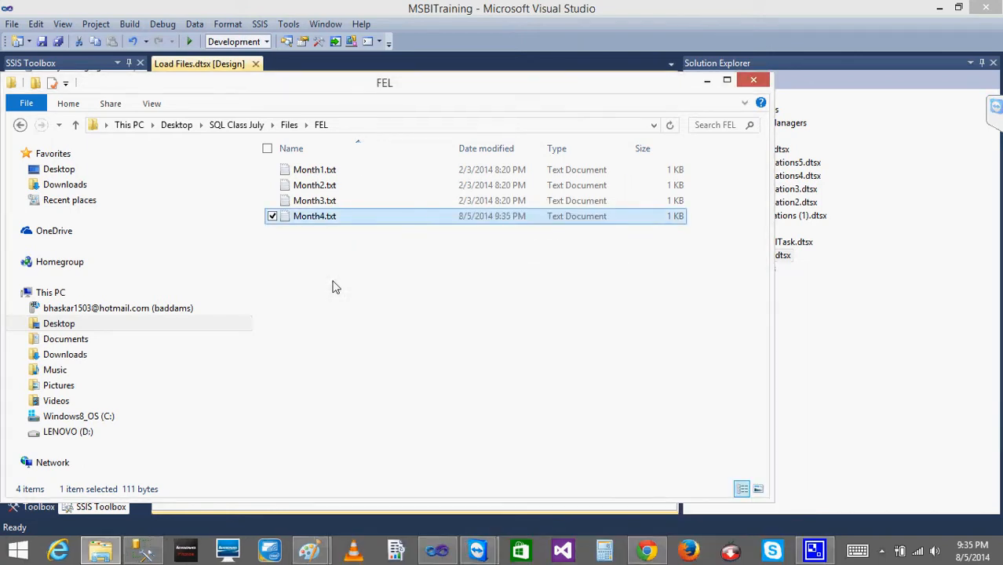
- Switch back to Visual Studio and move Flat File Source 2 closer to Flat File Source 1
{"action": "left_click", "coordinate": [449, 554]}
{"action": "left_click_drag", "start_coordinate": [530, 183], "coordinate": [475, 177]}
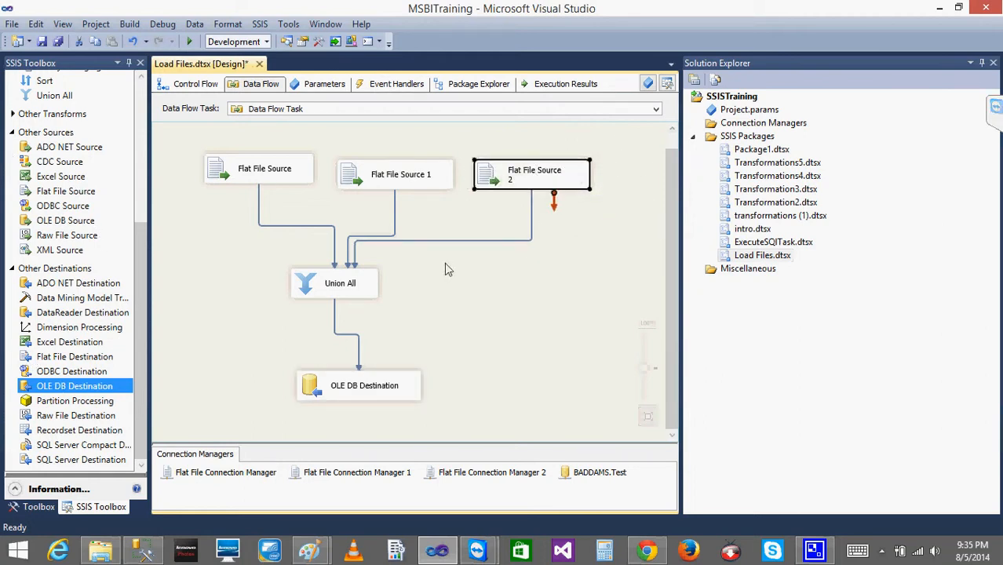
- Return to the FEL folder in File Explorer and select Month3.txt together with Month4.txt
{"action": "left_click", "coordinate": [942, 8]}
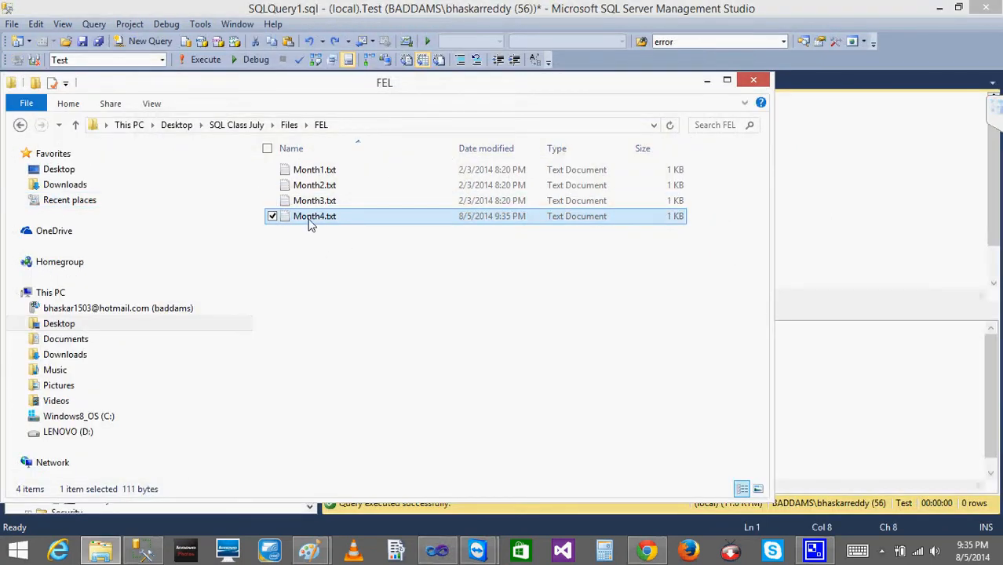
{"action": "left_click", "coordinate": [272, 202]}
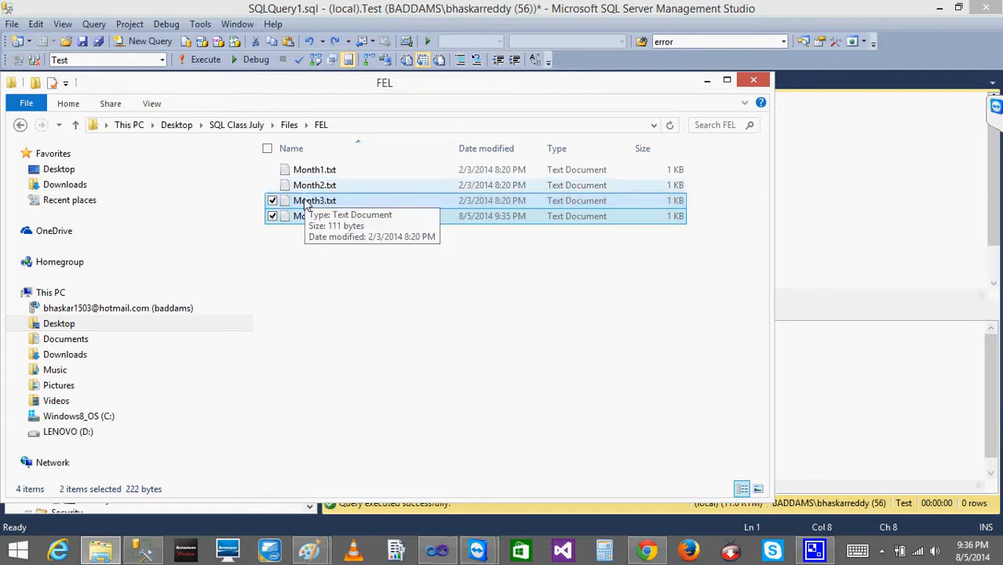
- Cut Month3.txt and Month4.txt from the FEL folder
{"action": "left_click", "coordinate": [307, 204]}
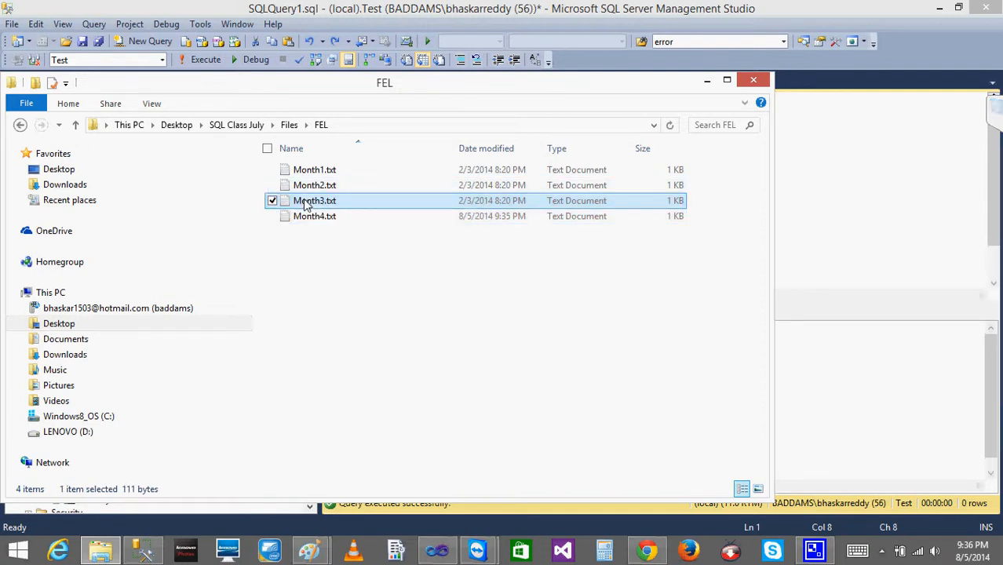
{"action": "left_click", "coordinate": [307, 204]}
{"action": "left_click", "coordinate": [307, 204]}
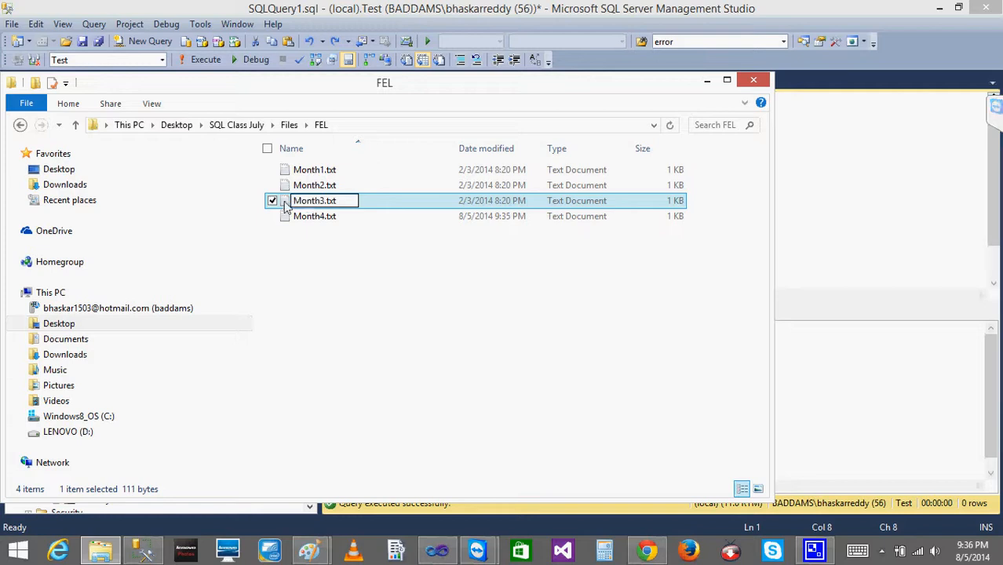
{"action": "left_click", "coordinate": [272, 216]}
{"action": "right_click", "coordinate": [273, 216]}
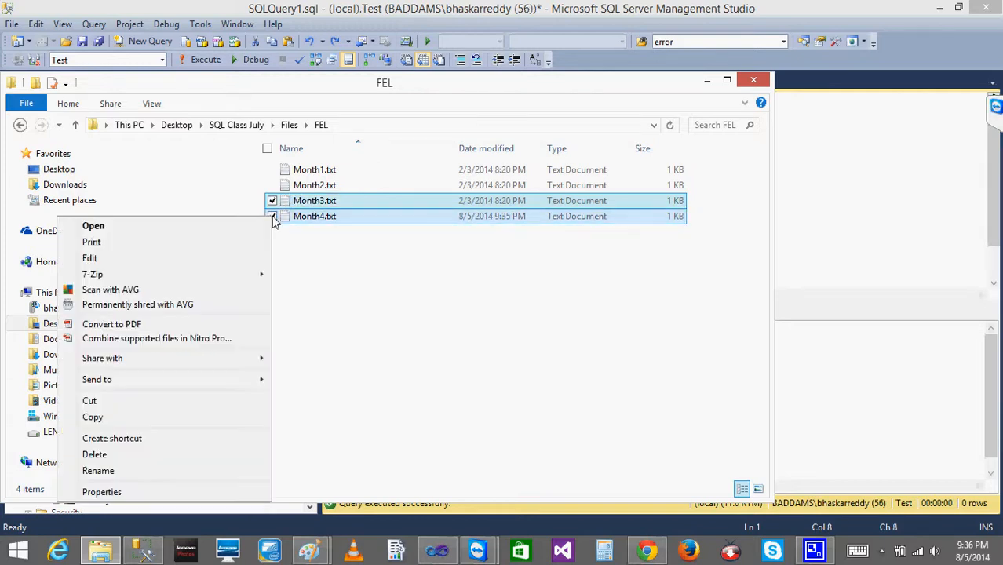
{"action": "left_click", "coordinate": [99, 418]}
{"action": "right_click", "coordinate": [371, 214]}
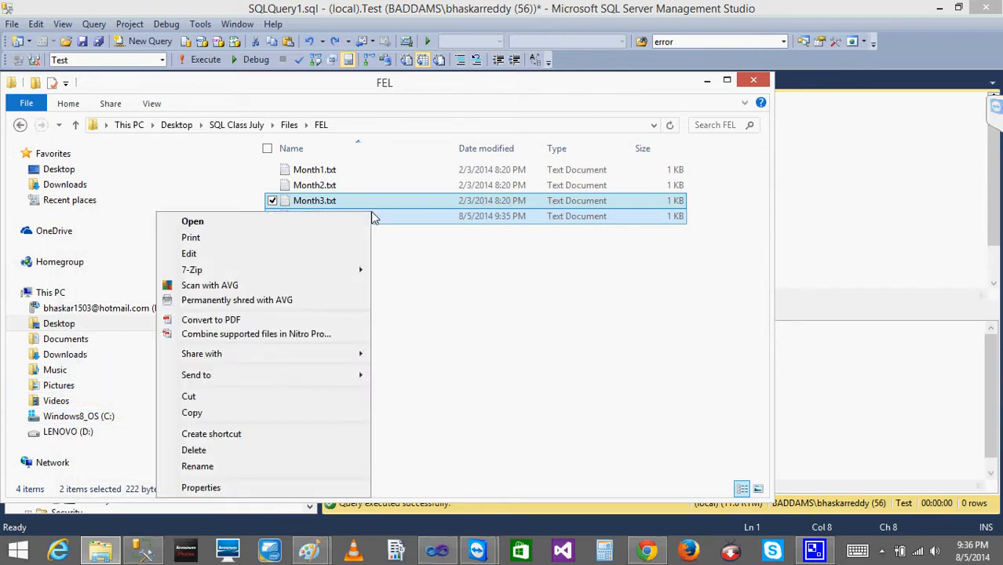
{"action": "left_click", "coordinate": [208, 397]}
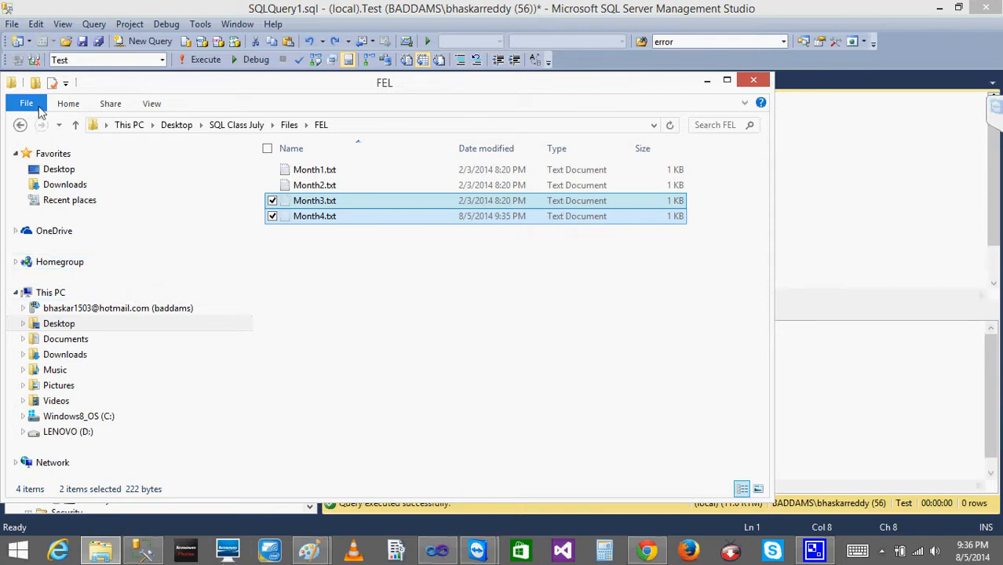
- Paste the cut files into the parent Files folder and reopen the FEL folder
{"action": "left_click", "coordinate": [21, 128]}
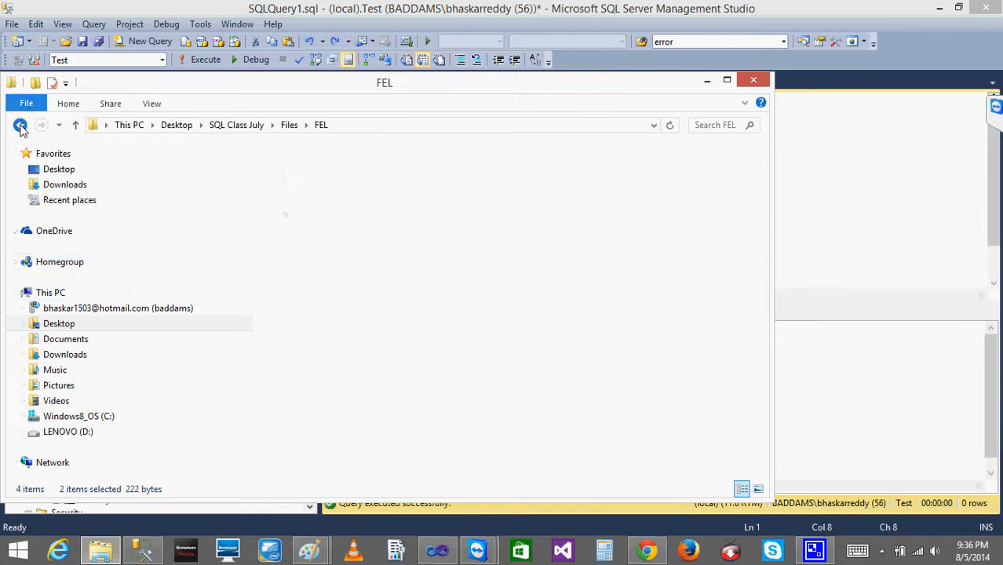
{"action": "right_click", "coordinate": [385, 333]}
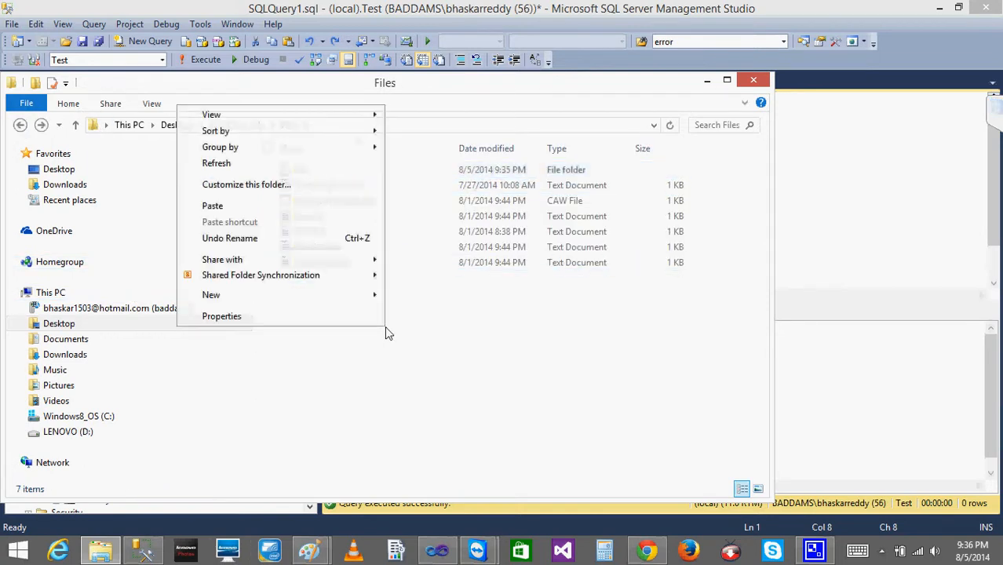
{"action": "left_click", "coordinate": [238, 205]}
{"action": "double_click", "coordinate": [299, 170]}
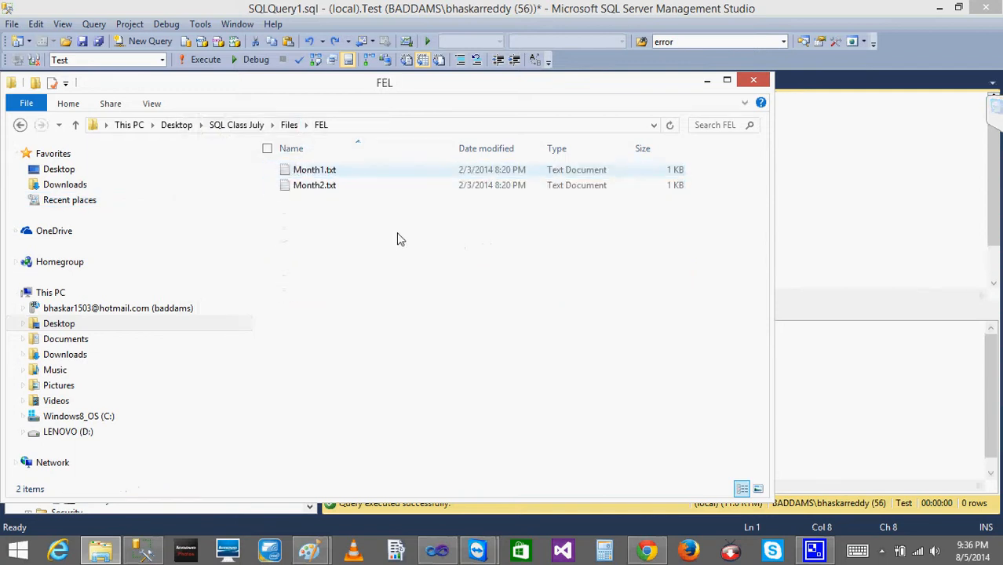
- Switch to Visual Studio, run the Load Files.dtsx package and select Flat File Source 2
{"action": "left_click", "coordinate": [437, 549]}
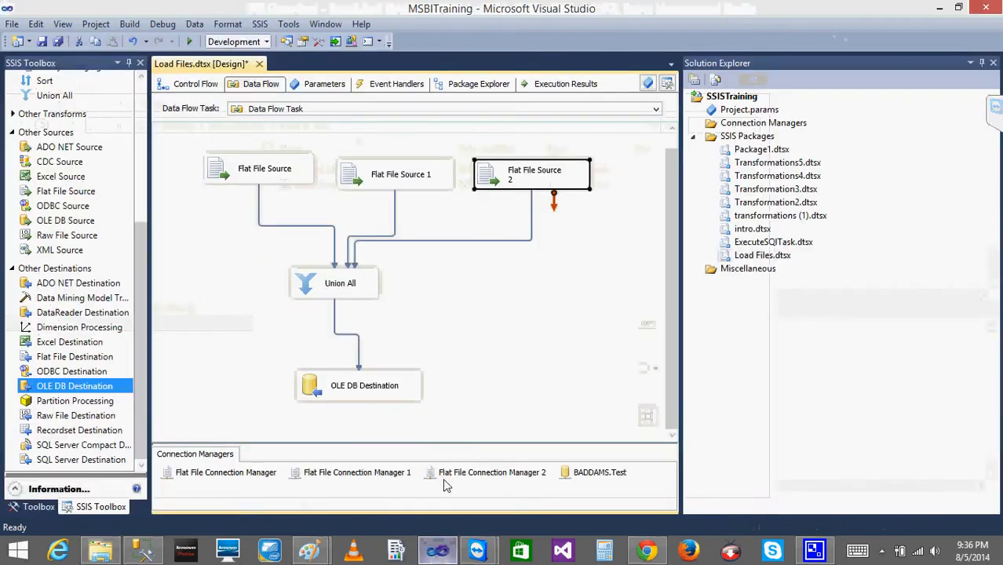
{"action": "left_click", "coordinate": [507, 203]}
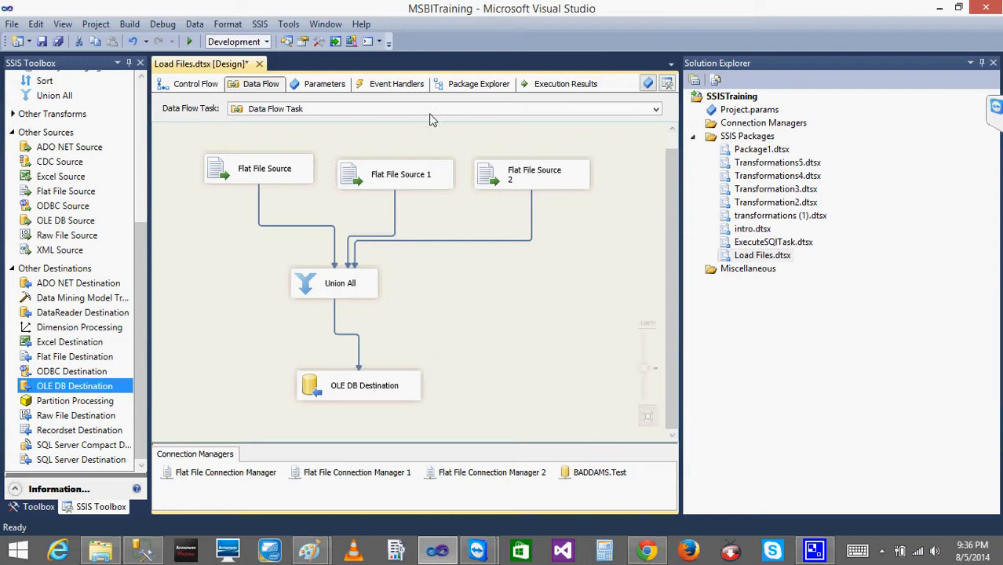
{"action": "left_click", "coordinate": [189, 41]}
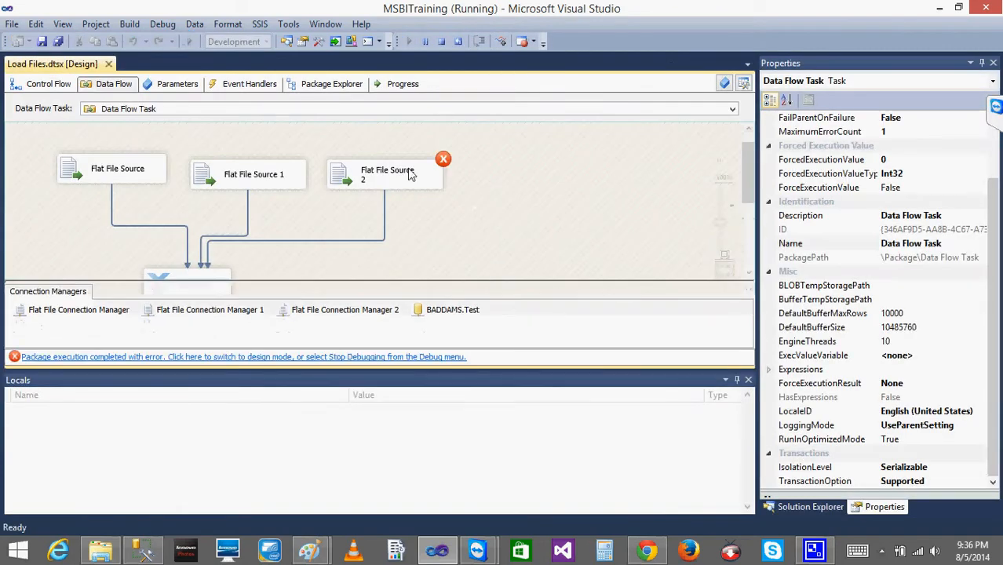
{"action": "left_click", "coordinate": [408, 174]}
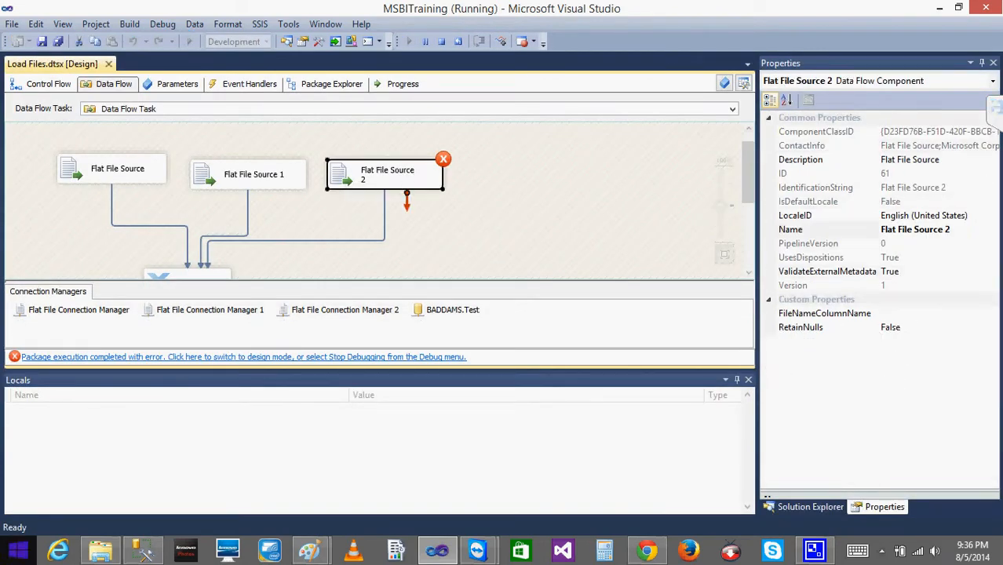
- Check in File Explorer which month text files are present in the FEL folder, then minimize its window
{"action": "left_click", "coordinate": [99, 550]}
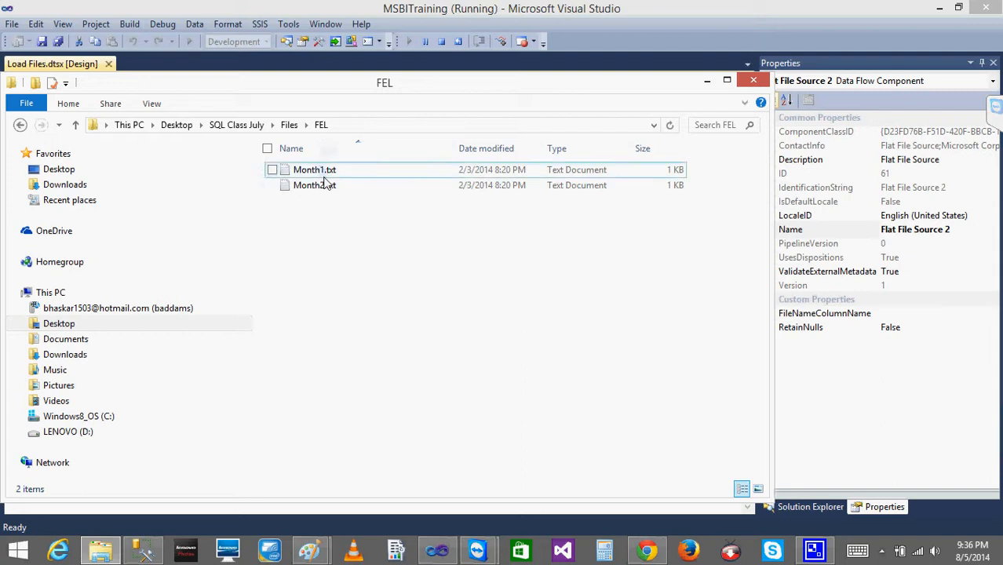
{"action": "left_click", "coordinate": [329, 190]}
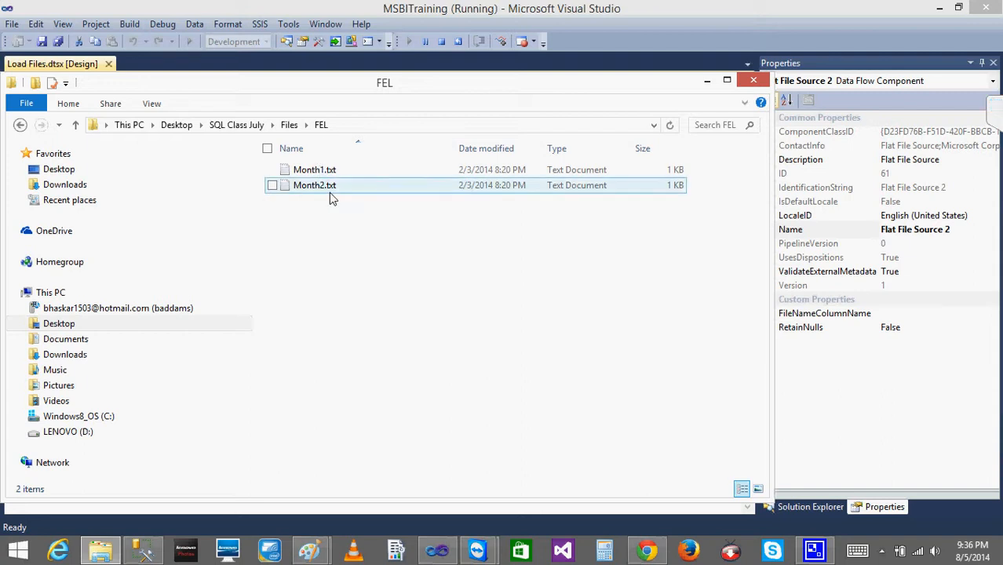
{"action": "left_click", "coordinate": [709, 82]}
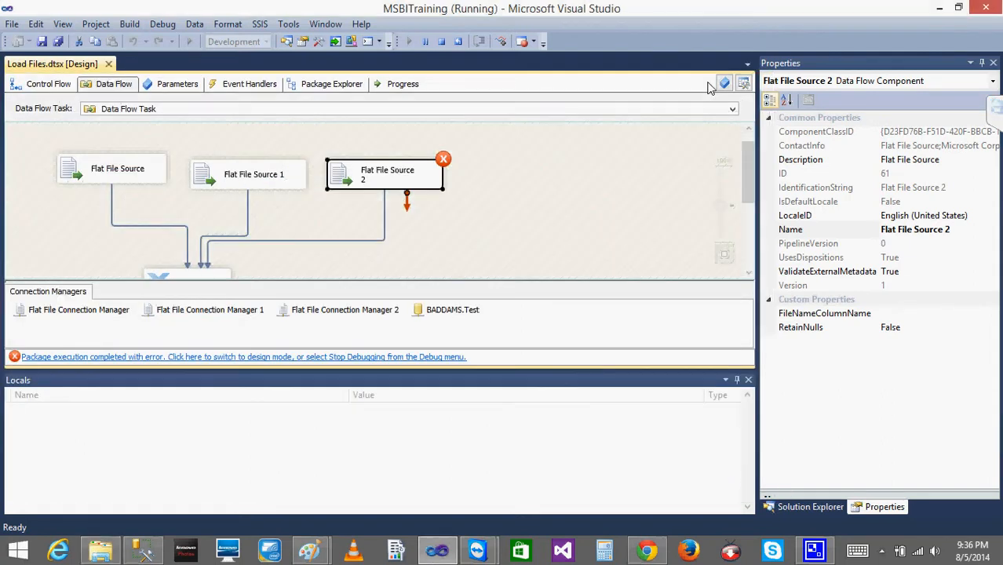
{"action": "left_click", "coordinate": [100, 550]}
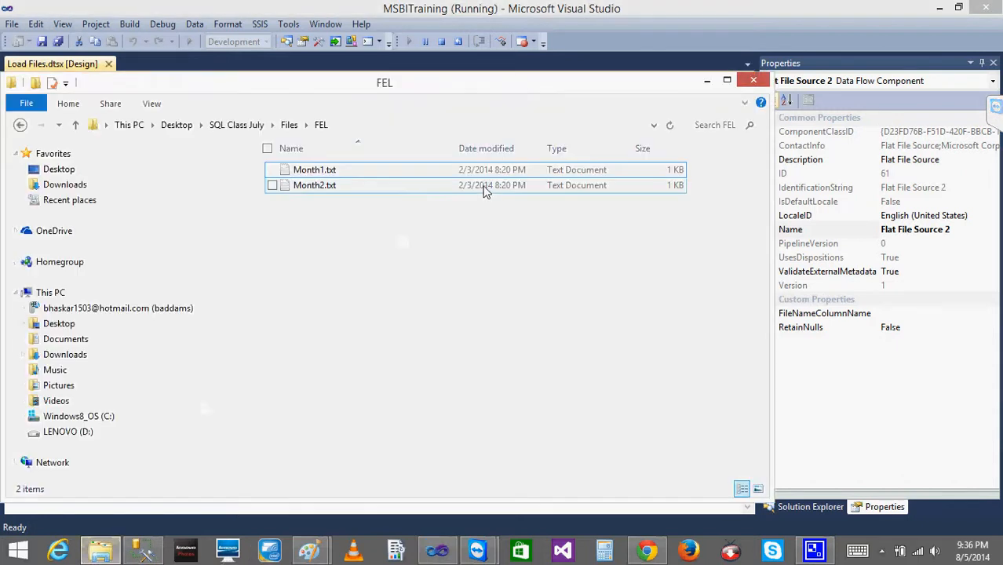
{"action": "left_click", "coordinate": [278, 172]}
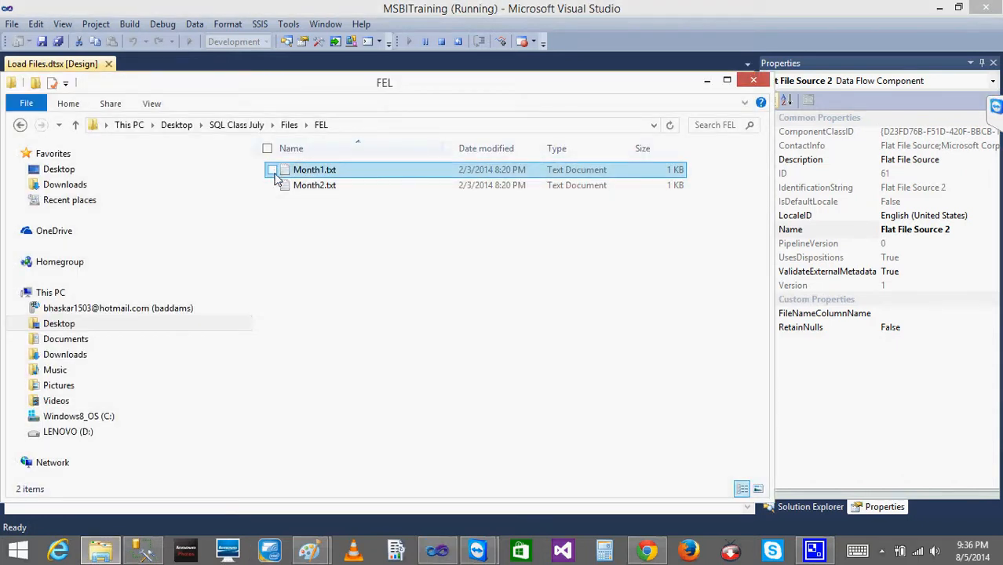
{"action": "left_click", "coordinate": [273, 211]}
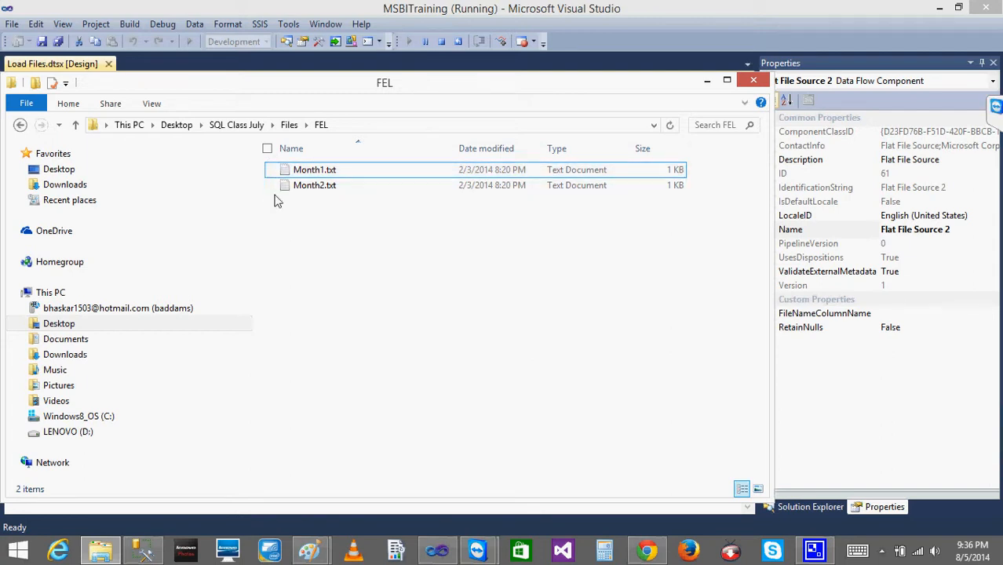
{"action": "left_click", "coordinate": [291, 176]}
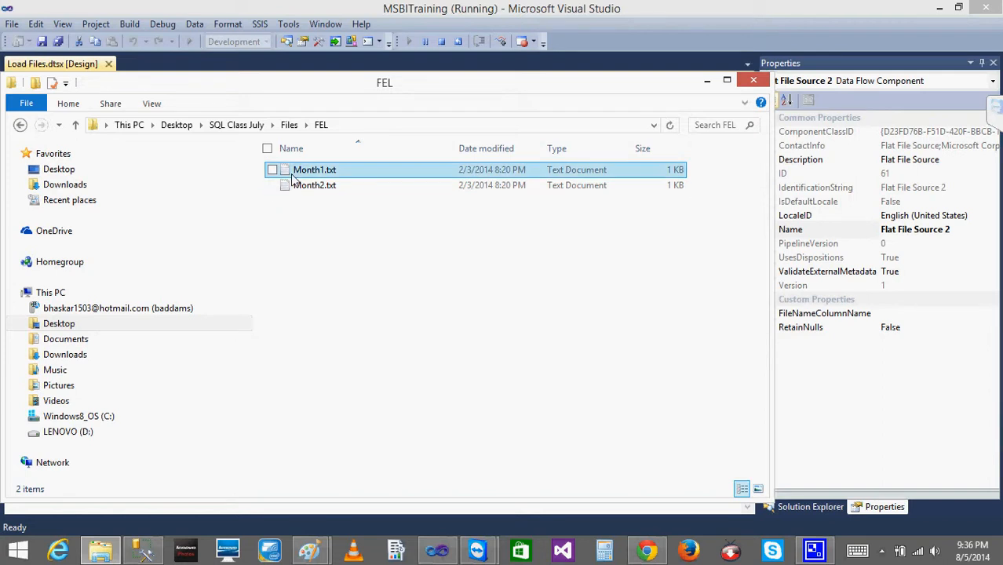
{"action": "left_click", "coordinate": [707, 82]}
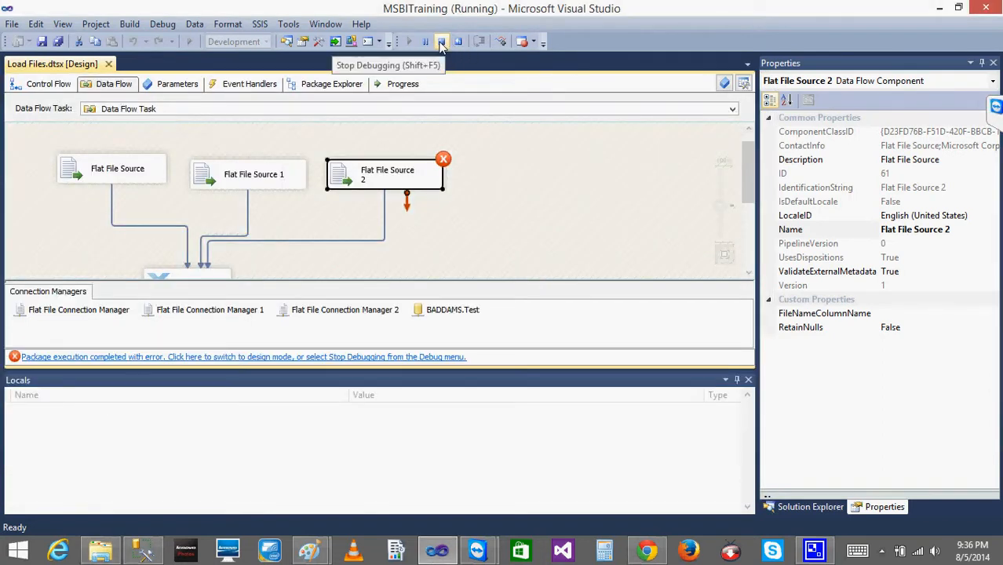
- Stop debugging and delete the Data Flow Task from the package's control flow
{"action": "left_click", "coordinate": [453, 45]}
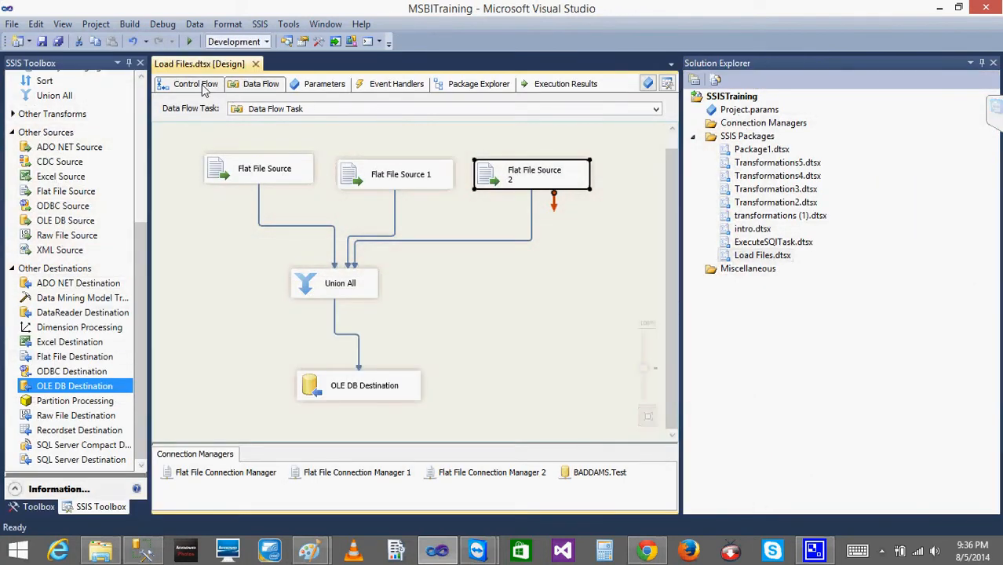
{"action": "left_click", "coordinate": [198, 84]}
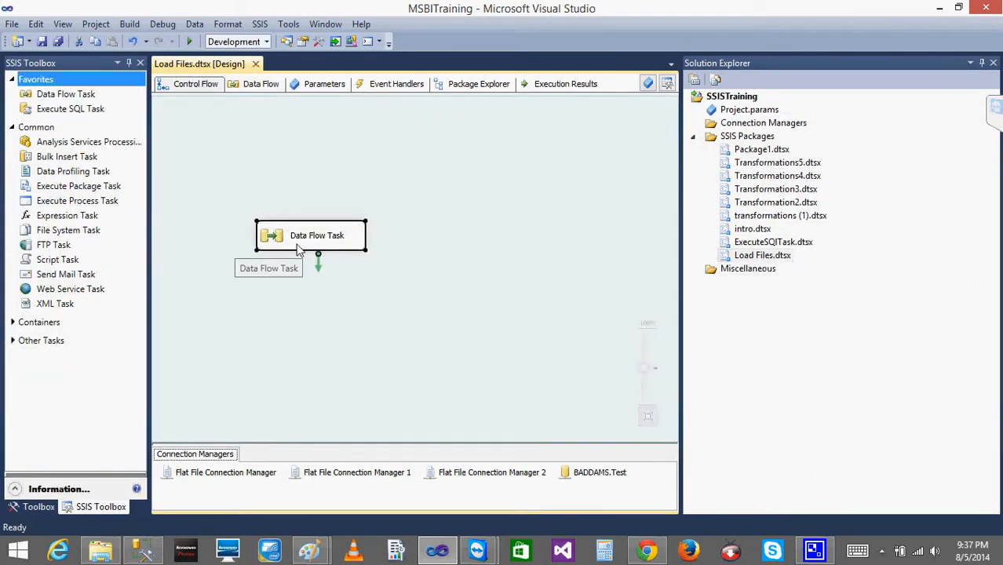
{"action": "right_click", "coordinate": [299, 249]}
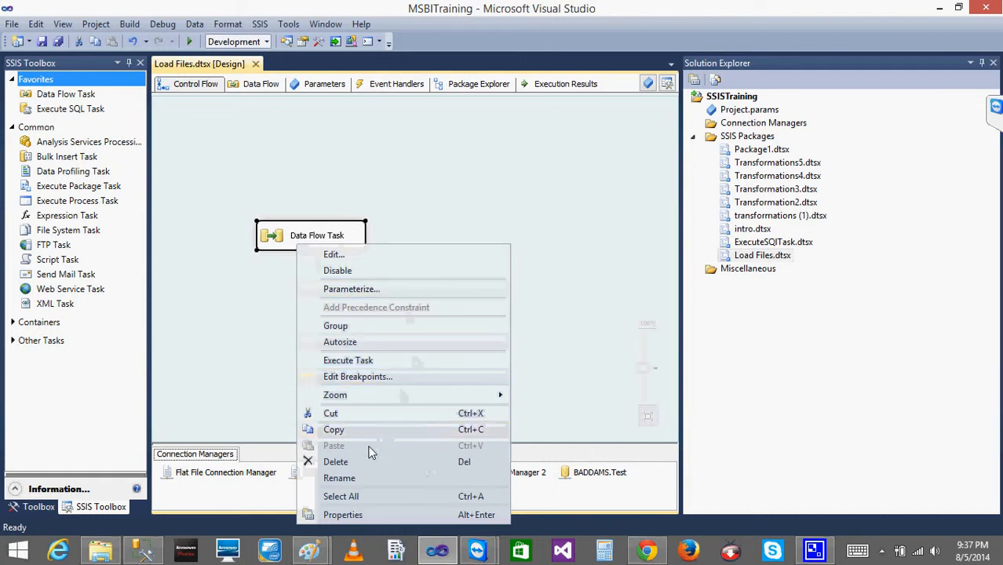
{"action": "left_click", "coordinate": [351, 463]}
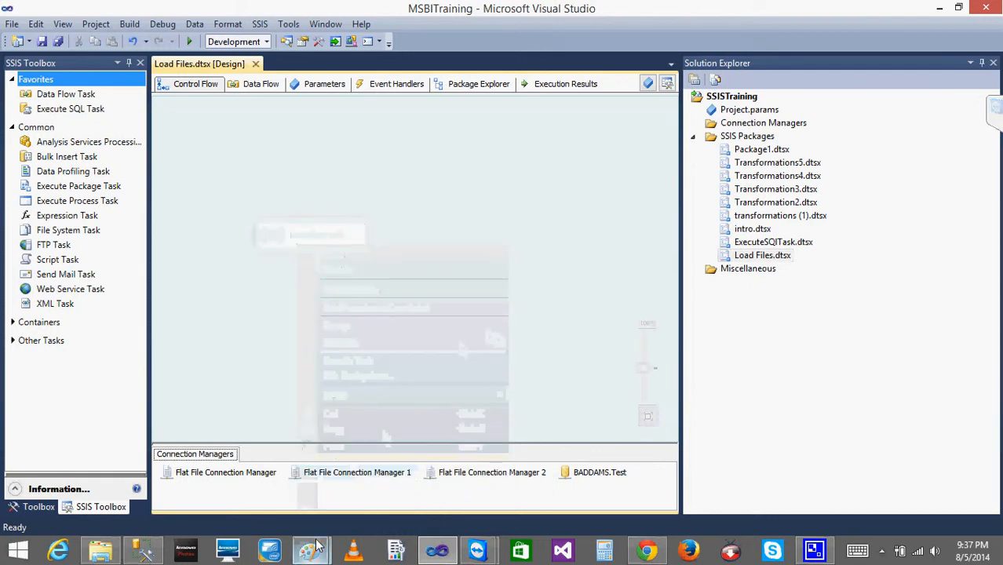
- Switch to the Paint window with the T1 and T2 sketch and start a blank drawing without saving it
{"action": "mouse_move", "coordinate": [312, 551]}
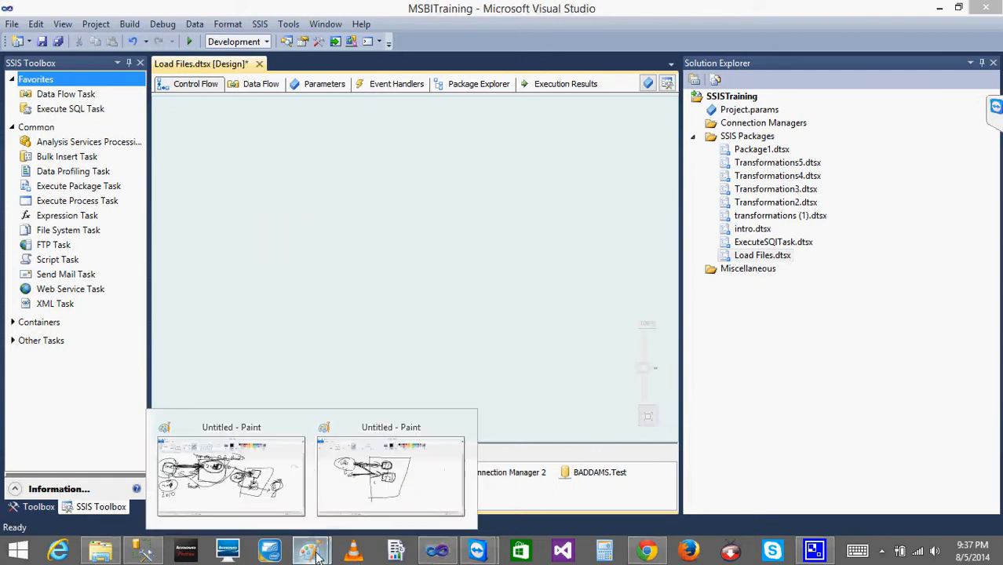
{"action": "left_click", "coordinate": [362, 475]}
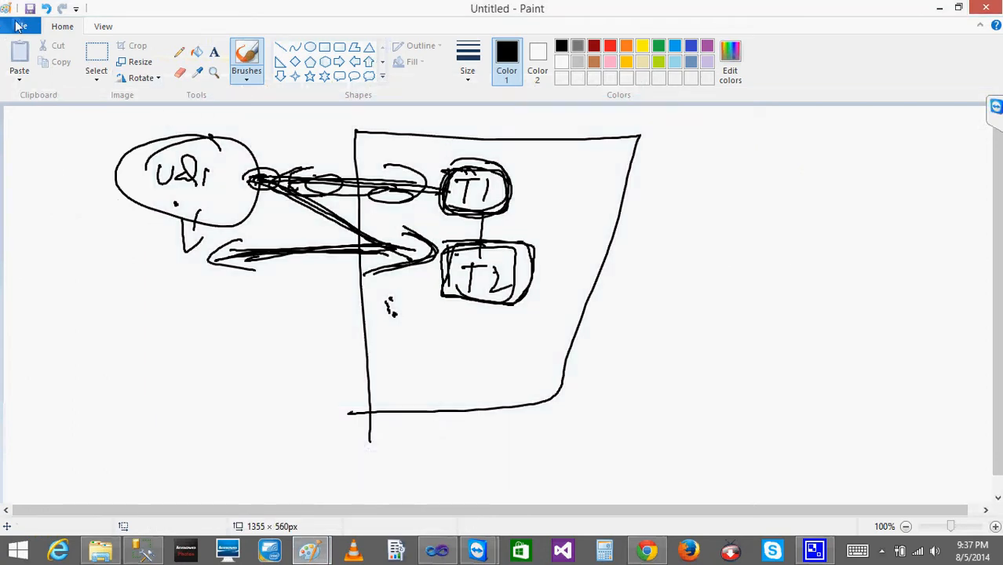
{"action": "left_click", "coordinate": [17, 28]}
{"action": "left_click", "coordinate": [43, 53]}
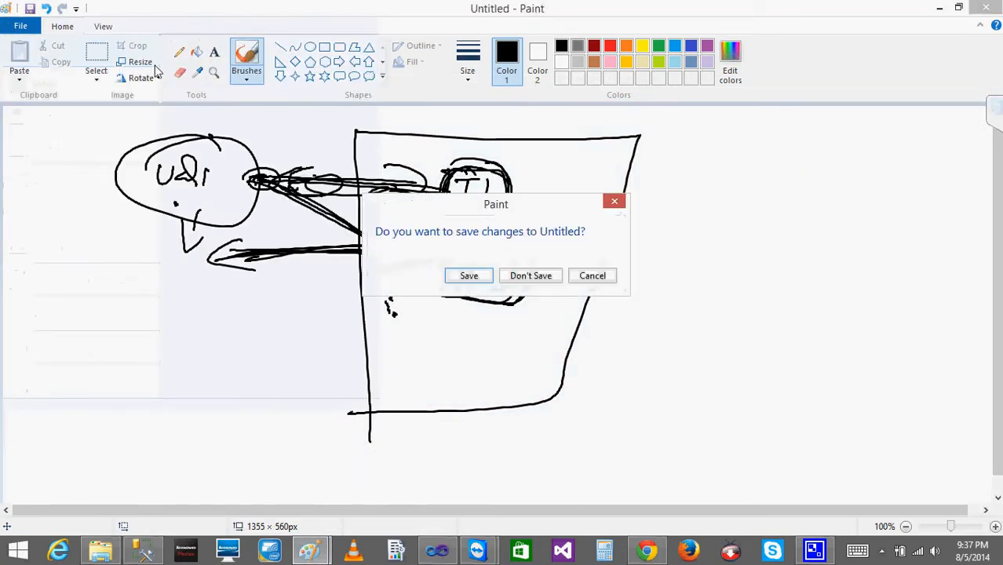
{"action": "left_click", "coordinate": [531, 276]}
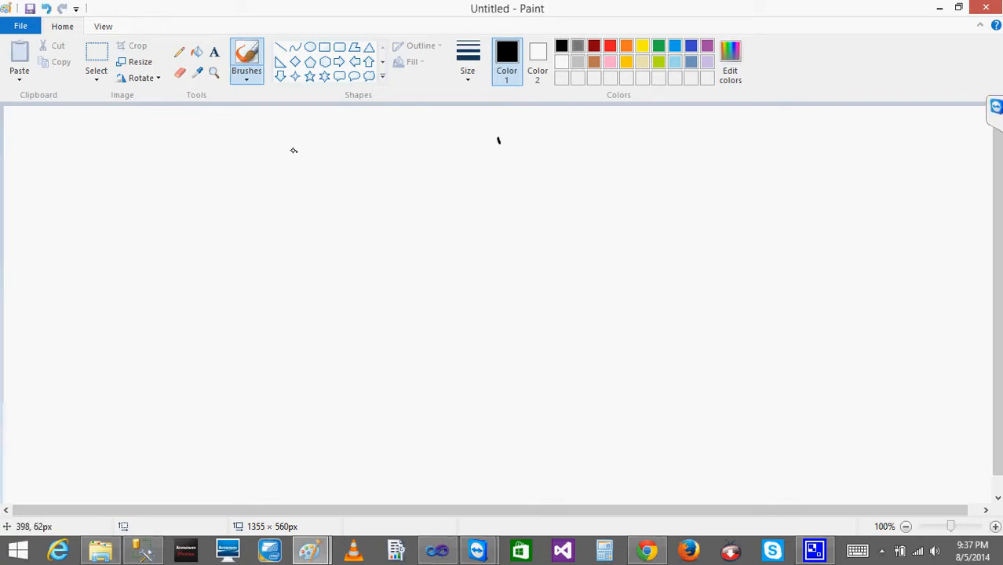
- Draw a large four-sided box in the middle of the canvas and label it DFT above its upper edge
{"action": "left_click_drag", "start_coordinate": [362, 184], "coordinate": [339, 329]}
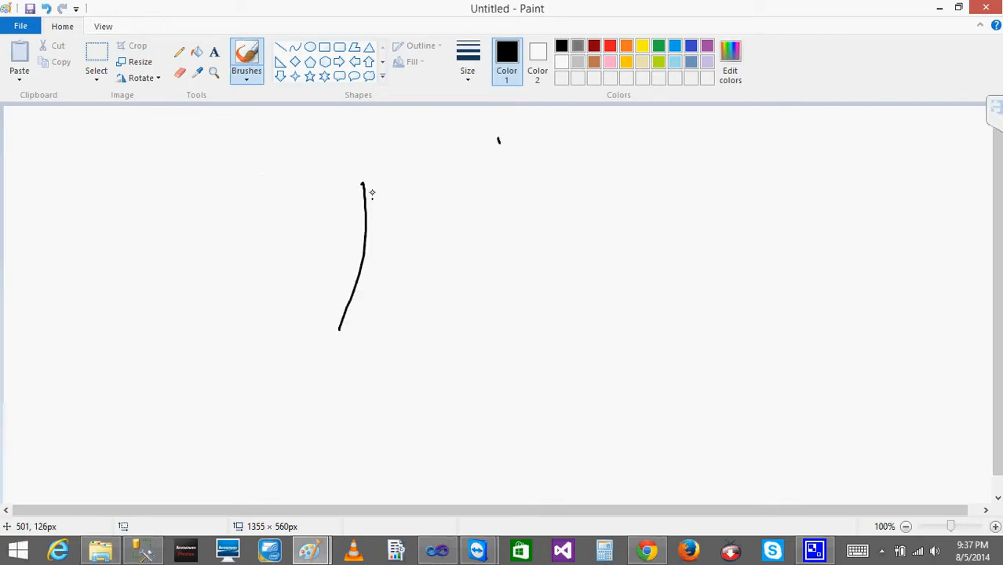
{"action": "mouse_move", "coordinate": [361, 182]}
{"action": "left_mouse_down"}
{"action": "mouse_move", "coordinate": [555, 264]}
{"action": "mouse_move", "coordinate": [356, 321]}
{"action": "left_mouse_up"}
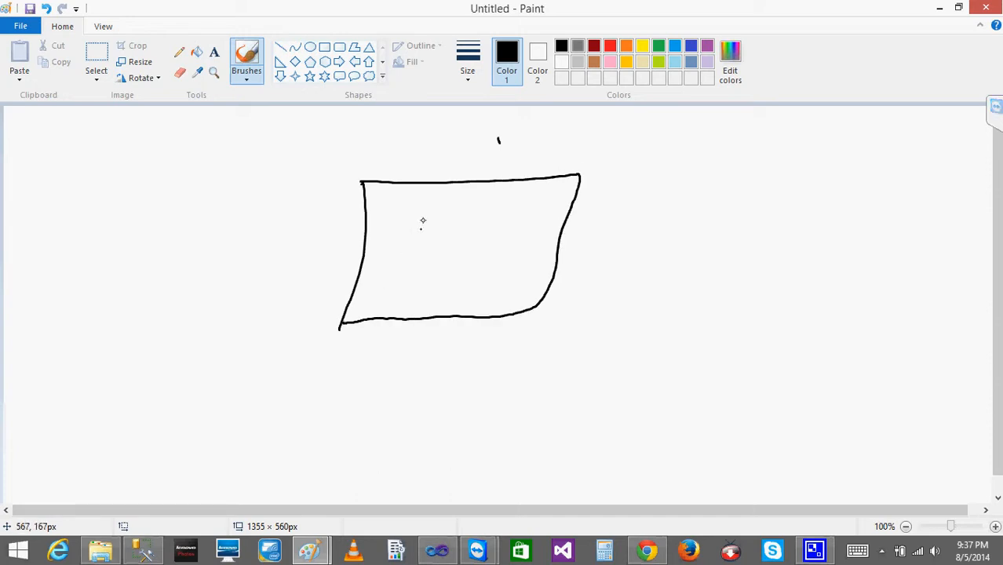
{"action": "left_click_drag", "start_coordinate": [419, 167], "coordinate": [414, 176]}
{"action": "left_click_drag", "start_coordinate": [476, 150], "coordinate": [509, 146]}
- Sketch an S box with an arrow down to a D box inside the DFT box, labelling them FF and Table
{"action": "left_click_drag", "start_coordinate": [424, 202], "coordinate": [410, 223]}
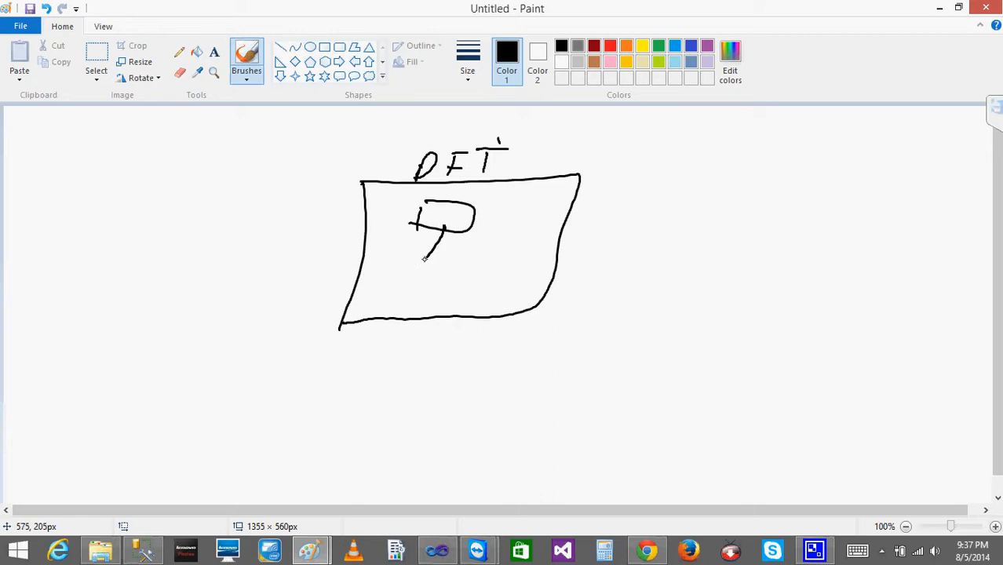
{"action": "left_click_drag", "start_coordinate": [411, 292], "coordinate": [416, 300]}
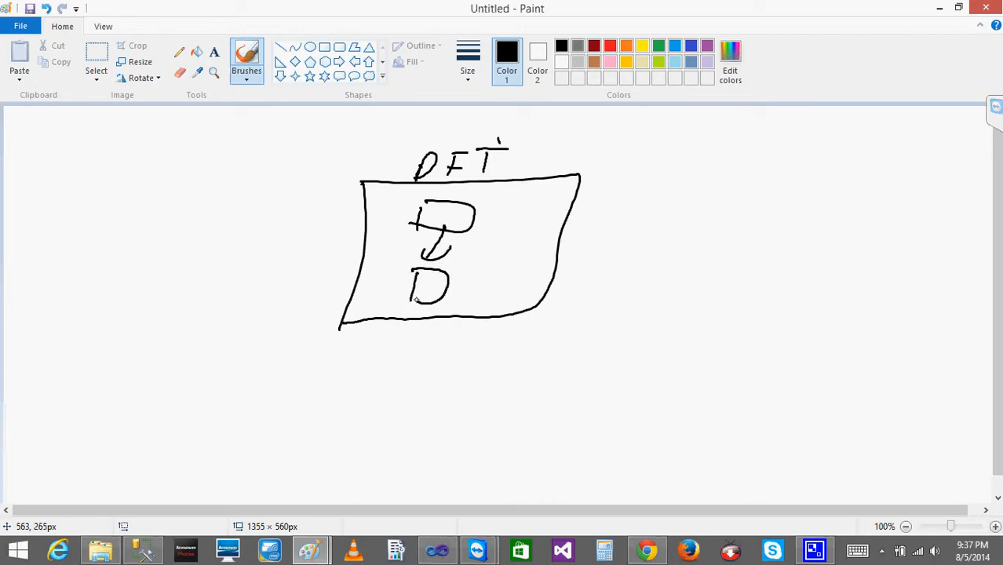
{"action": "left_click_drag", "start_coordinate": [454, 210], "coordinate": [449, 231]}
{"action": "left_click_drag", "start_coordinate": [418, 287], "coordinate": [421, 281]}
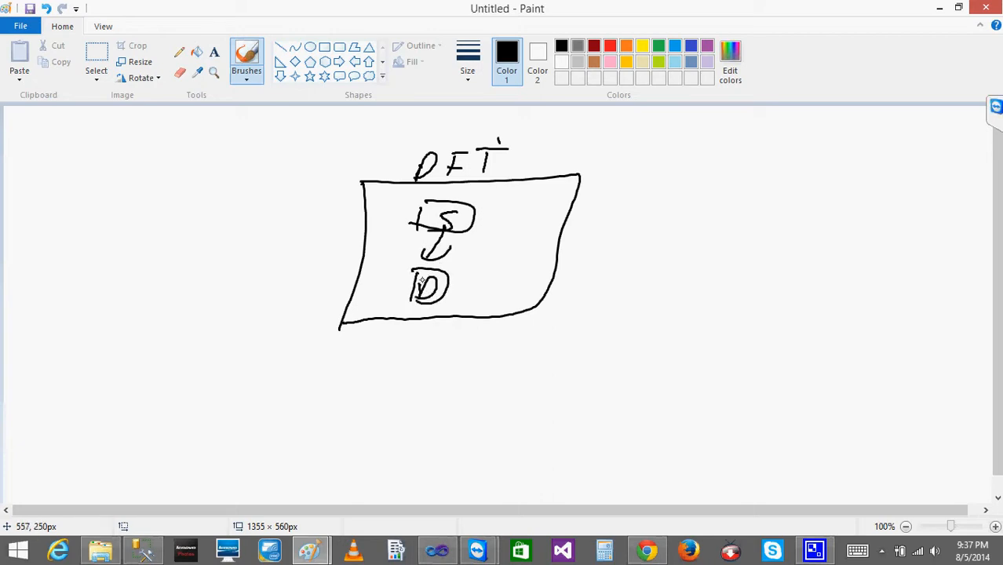
{"action": "left_click_drag", "start_coordinate": [515, 224], "coordinate": [530, 225]}
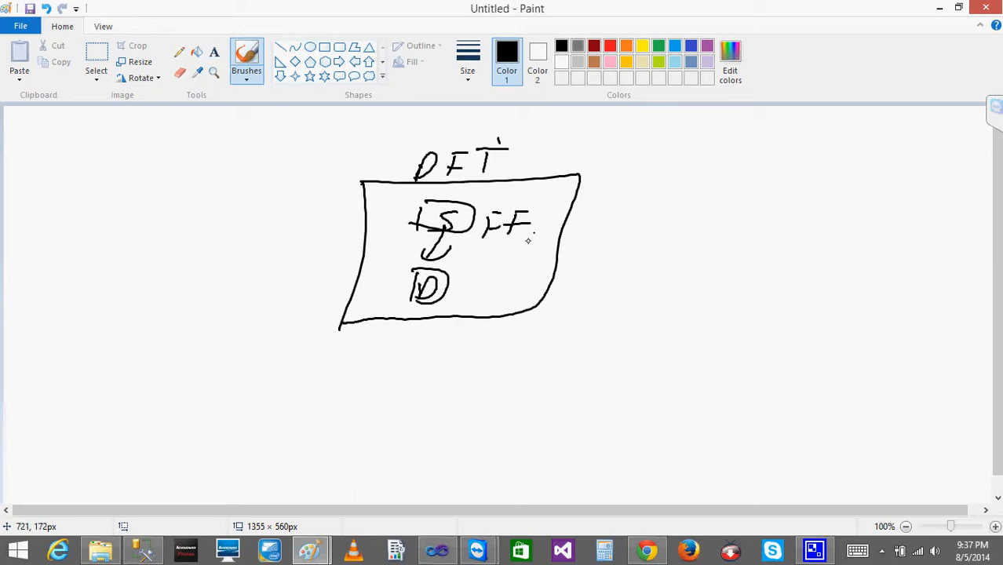
{"action": "left_click_drag", "start_coordinate": [481, 278], "coordinate": [478, 304]}
{"action": "mouse_move", "coordinate": [464, 278]}
{"action": "left_mouse_down"}
{"action": "mouse_move", "coordinate": [489, 274]}
{"action": "mouse_move", "coordinate": [491, 298]}
{"action": "mouse_move", "coordinate": [535, 297]}
{"action": "left_mouse_up"}
- Draw an arrow pointing left from the DFT box and a box headed Folder containing 1, 2 and 3
{"action": "mouse_move", "coordinate": [356, 214]}
{"action": "left_mouse_down"}
{"action": "mouse_move", "coordinate": [291, 224]}
{"action": "mouse_move", "coordinate": [315, 228]}
{"action": "left_mouse_up"}
{"action": "mouse_move", "coordinate": [30, 160]}
{"action": "left_mouse_down"}
{"action": "mouse_move", "coordinate": [4, 239]}
{"action": "mouse_move", "coordinate": [100, 188]}
{"action": "mouse_move", "coordinate": [4, 250]}
{"action": "left_mouse_up"}
{"action": "left_click_drag", "start_coordinate": [59, 126], "coordinate": [49, 151]}
{"action": "mouse_move", "coordinate": [57, 127]}
{"action": "left_mouse_down"}
{"action": "mouse_move", "coordinate": [74, 124]}
{"action": "mouse_move", "coordinate": [71, 138]}
{"action": "left_mouse_up"}
{"action": "left_click_drag", "start_coordinate": [85, 137], "coordinate": [81, 146]}
{"action": "left_click_drag", "start_coordinate": [100, 111], "coordinate": [94, 148]}
{"action": "left_click_drag", "start_coordinate": [33, 203], "coordinate": [50, 211]}
{"action": "mouse_move", "coordinate": [111, 128]}
{"action": "left_mouse_down"}
{"action": "mouse_move", "coordinate": [118, 148]}
{"action": "mouse_move", "coordinate": [135, 150]}
{"action": "left_mouse_up"}
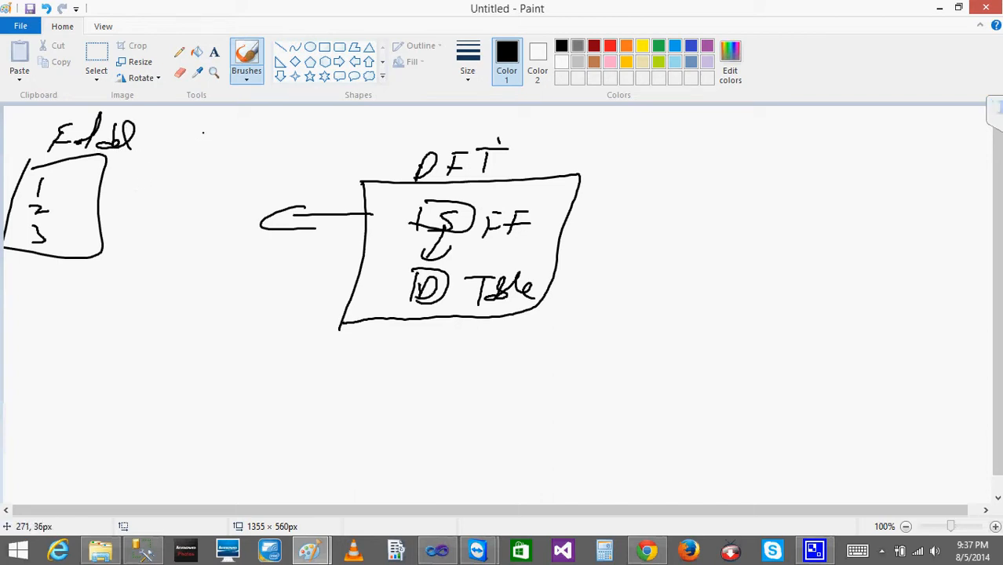
- Draw a small box above the DFT box with an outgoing arrow, link it to the Folder box with arrows, and circle 1, 2 and 3
{"action": "mouse_move", "coordinate": [247, 144]}
{"action": "left_mouse_down"}
{"action": "mouse_move", "coordinate": [110, 177]}
{"action": "mouse_move", "coordinate": [170, 185]}
{"action": "mouse_move", "coordinate": [274, 161]}
{"action": "mouse_move", "coordinate": [252, 173]}
{"action": "left_mouse_up"}
{"action": "mouse_move", "coordinate": [296, 126]}
{"action": "left_mouse_down"}
{"action": "mouse_move", "coordinate": [290, 152]}
{"action": "mouse_move", "coordinate": [334, 145]}
{"action": "mouse_move", "coordinate": [284, 154]}
{"action": "mouse_move", "coordinate": [371, 125]}
{"action": "mouse_move", "coordinate": [363, 132]}
{"action": "left_mouse_up"}
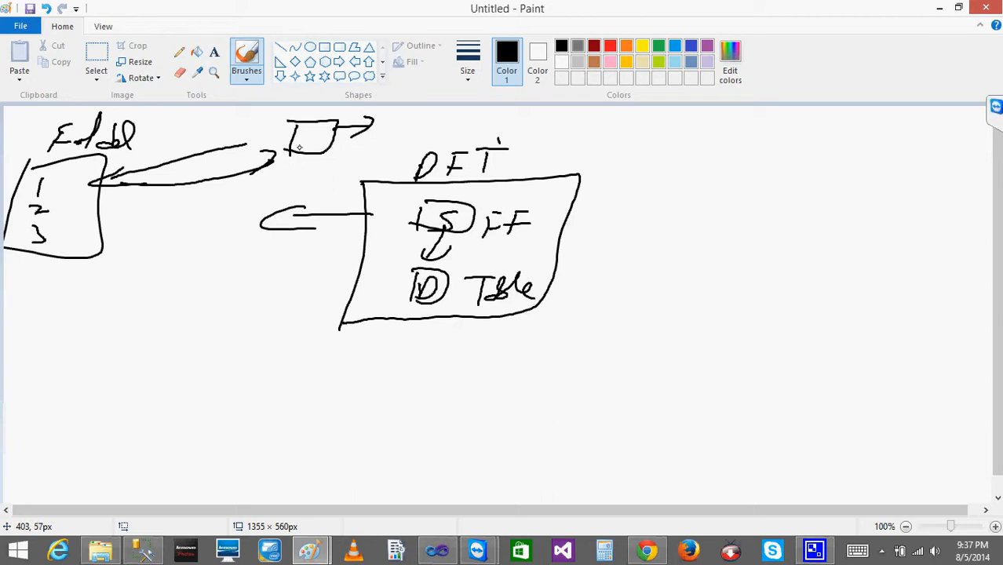
{"action": "mouse_move", "coordinate": [72, 175]}
{"action": "left_mouse_down"}
{"action": "mouse_move", "coordinate": [6, 196]}
{"action": "mouse_move", "coordinate": [85, 190]}
{"action": "left_mouse_up"}
{"action": "mouse_move", "coordinate": [152, 190]}
{"action": "left_mouse_down"}
{"action": "mouse_move", "coordinate": [284, 176]}
{"action": "mouse_move", "coordinate": [299, 138]}
{"action": "mouse_move", "coordinate": [295, 166]}
{"action": "left_mouse_up"}
{"action": "mouse_move", "coordinate": [274, 122]}
{"action": "left_mouse_down"}
{"action": "mouse_move", "coordinate": [349, 144]}
{"action": "mouse_move", "coordinate": [314, 156]}
{"action": "left_mouse_up"}
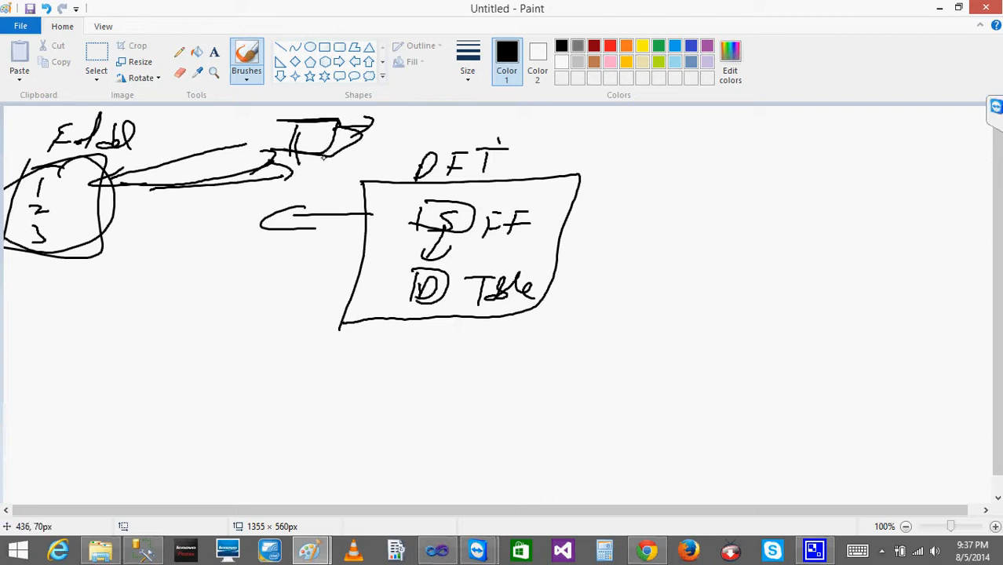
- Draw lines from 1, 2 and 3 toward the small box and a curved arrow from its output to the S box
{"action": "mouse_move", "coordinate": [41, 180]}
{"action": "left_mouse_down"}
{"action": "mouse_move", "coordinate": [153, 185]}
{"action": "mouse_move", "coordinate": [271, 165]}
{"action": "mouse_move", "coordinate": [278, 174]}
{"action": "left_mouse_up"}
{"action": "mouse_move", "coordinate": [52, 205]}
{"action": "left_mouse_down"}
{"action": "mouse_move", "coordinate": [177, 197]}
{"action": "mouse_move", "coordinate": [194, 207]}
{"action": "left_mouse_up"}
{"action": "mouse_move", "coordinate": [44, 236]}
{"action": "left_mouse_down"}
{"action": "mouse_move", "coordinate": [259, 187]}
{"action": "mouse_move", "coordinate": [235, 217]}
{"action": "left_mouse_up"}
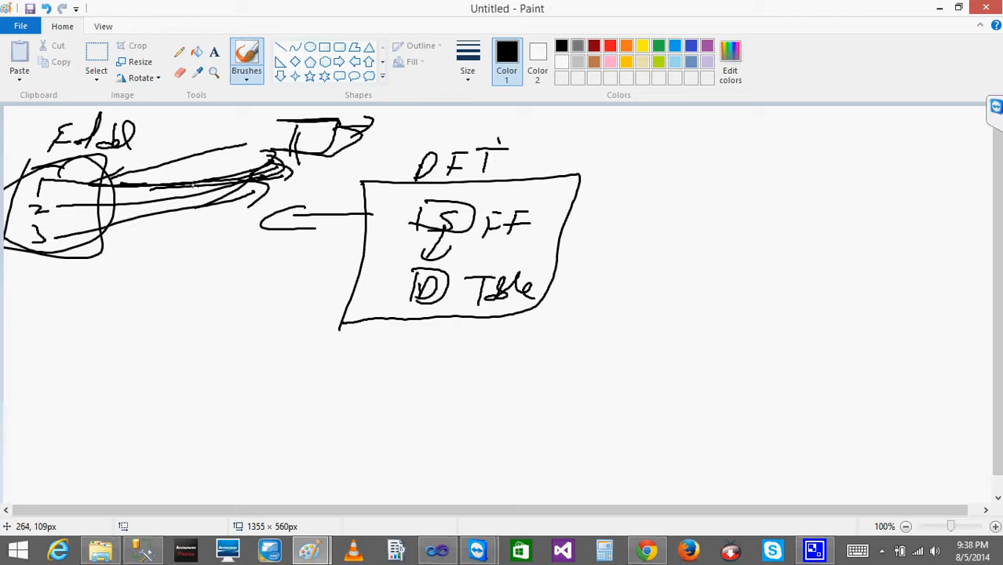
{"action": "mouse_move", "coordinate": [363, 140]}
{"action": "left_mouse_down"}
{"action": "mouse_move", "coordinate": [412, 126]}
{"action": "mouse_move", "coordinate": [330, 204]}
{"action": "mouse_move", "coordinate": [406, 214]}
{"action": "mouse_move", "coordinate": [396, 226]}
{"action": "mouse_move", "coordinate": [411, 226]}
{"action": "mouse_move", "coordinate": [475, 207]}
{"action": "mouse_move", "coordinate": [410, 220]}
{"action": "left_mouse_up"}
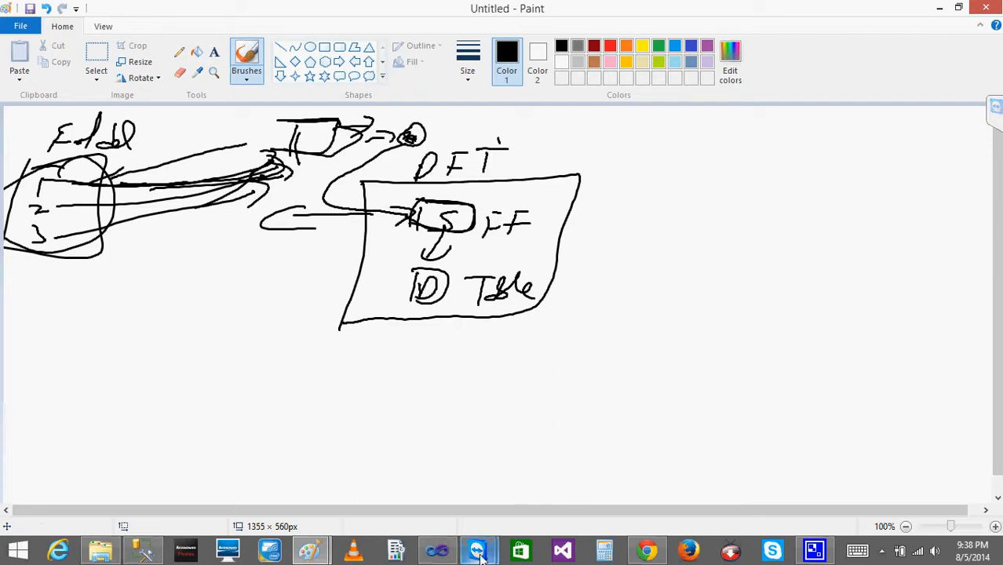
- Switch to Visual Studio and show the properties of Flat File Connection Manager to examine its connection string
{"action": "left_click", "coordinate": [441, 559]}
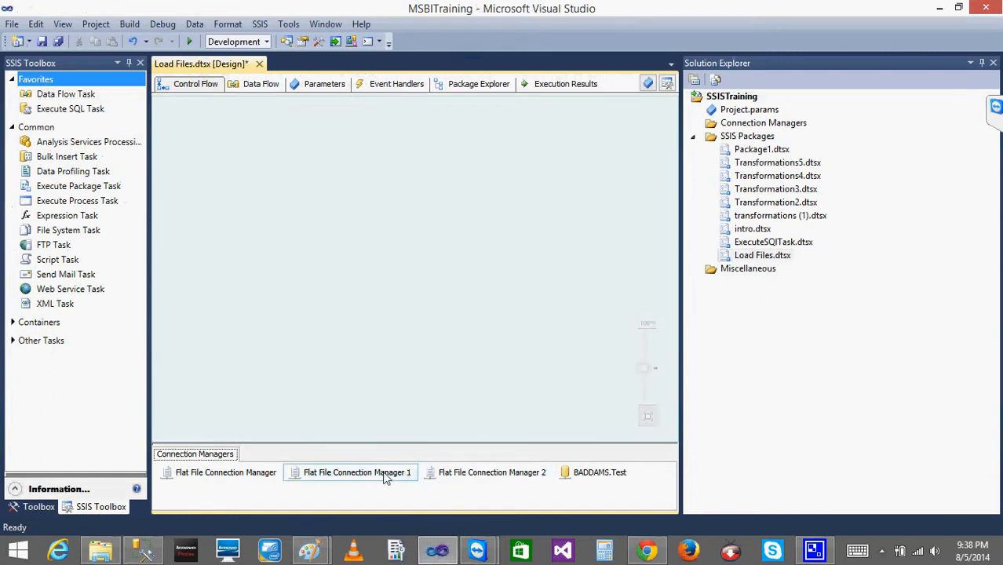
{"action": "left_click", "coordinate": [263, 476]}
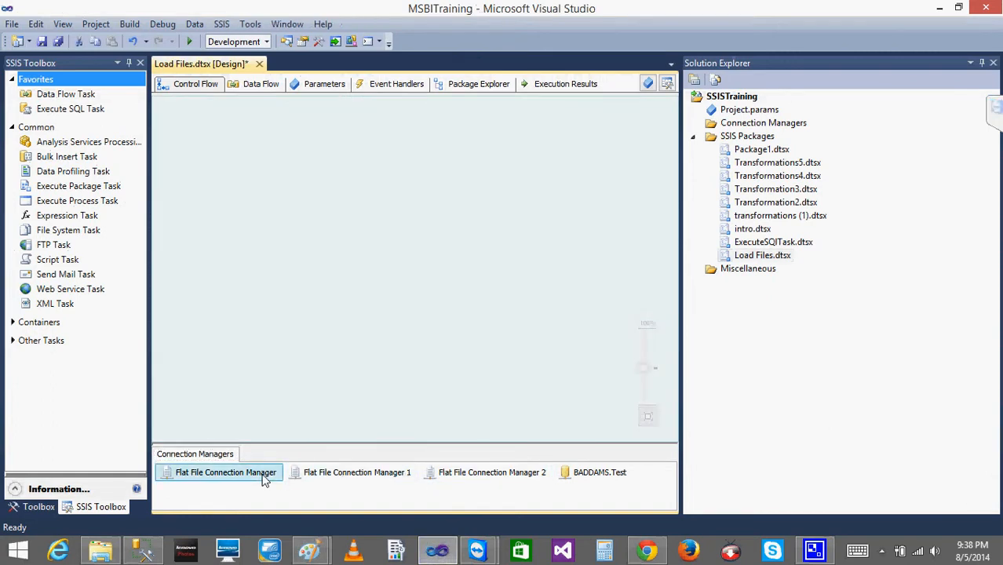
{"action": "right_click", "coordinate": [264, 481]}
{"action": "left_click", "coordinate": [271, 469]}
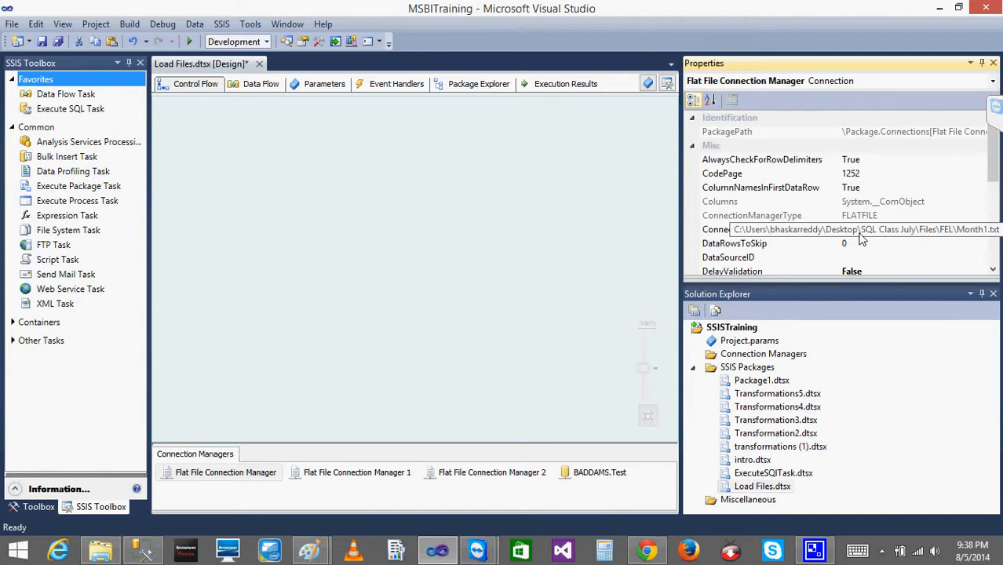
- Delete Flat File Connection Manager 2 and Flat File Connection Manager 1 from the Load Files package
{"action": "left_click", "coordinate": [487, 475]}
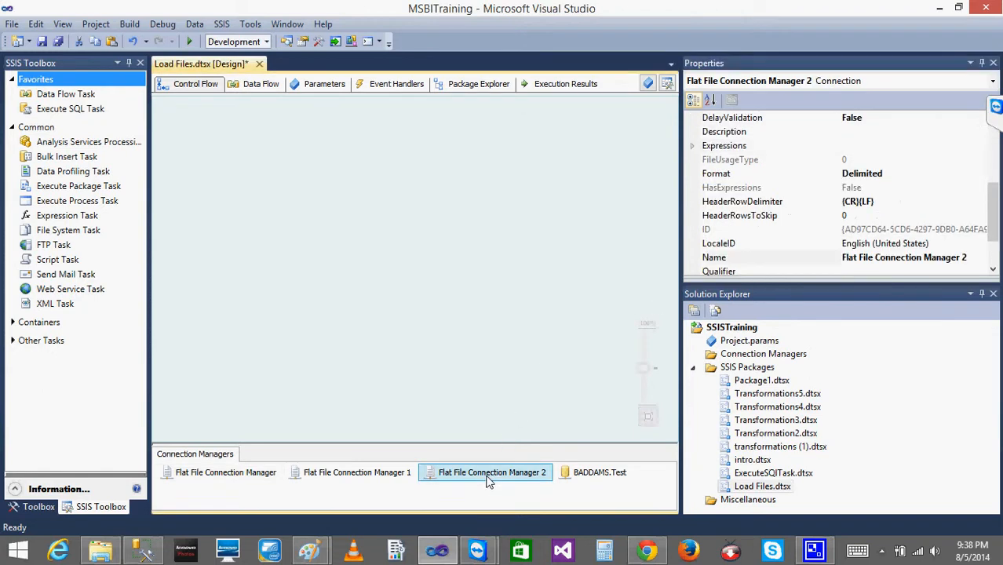
{"action": "key", "text": "Delete"}
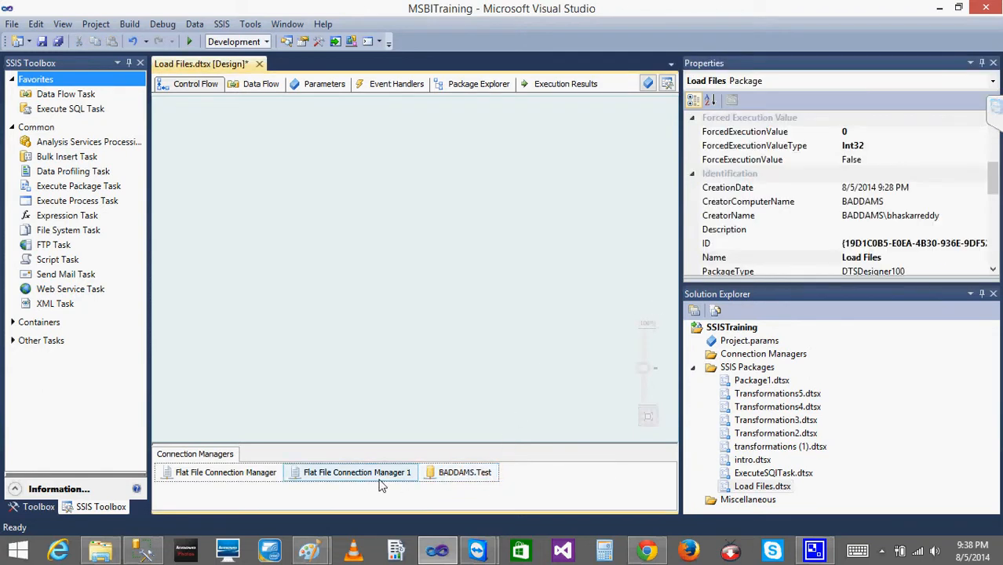
{"action": "left_click", "coordinate": [380, 484]}
{"action": "key", "text": "Delete"}
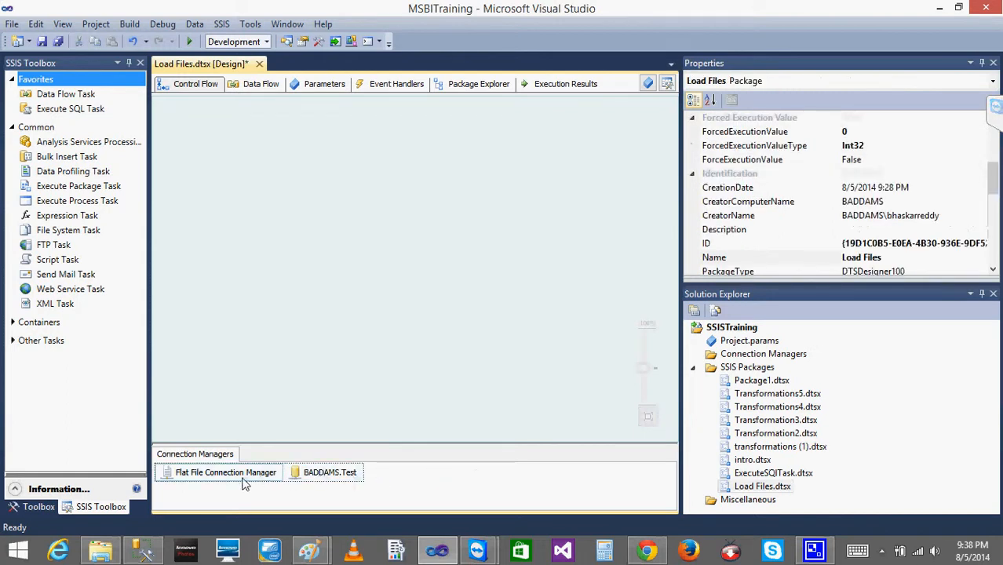
{"action": "left_click", "coordinate": [243, 480]}
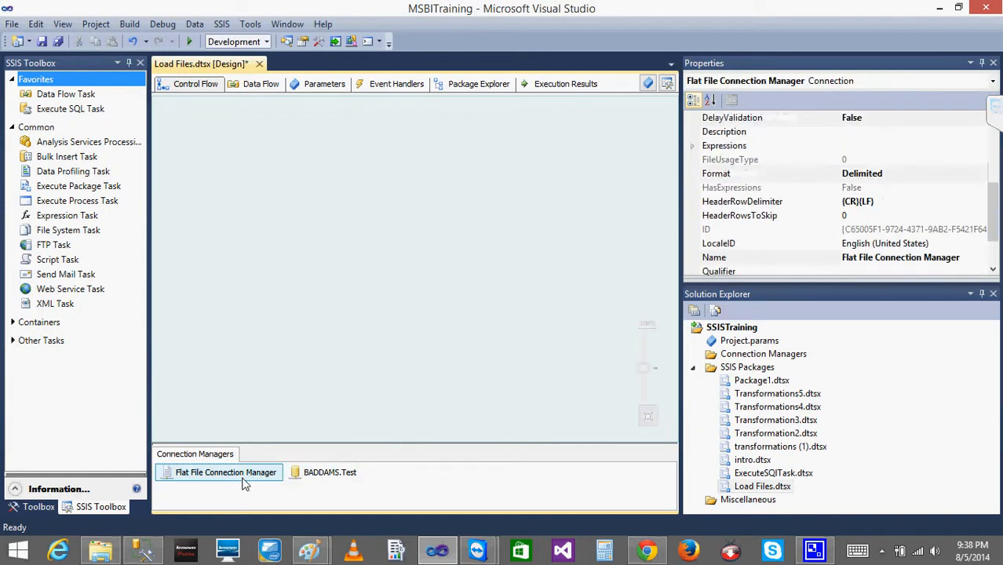
- Add a Data Flow Task to the empty control flow and open its data flow
{"action": "left_click", "coordinate": [275, 285]}
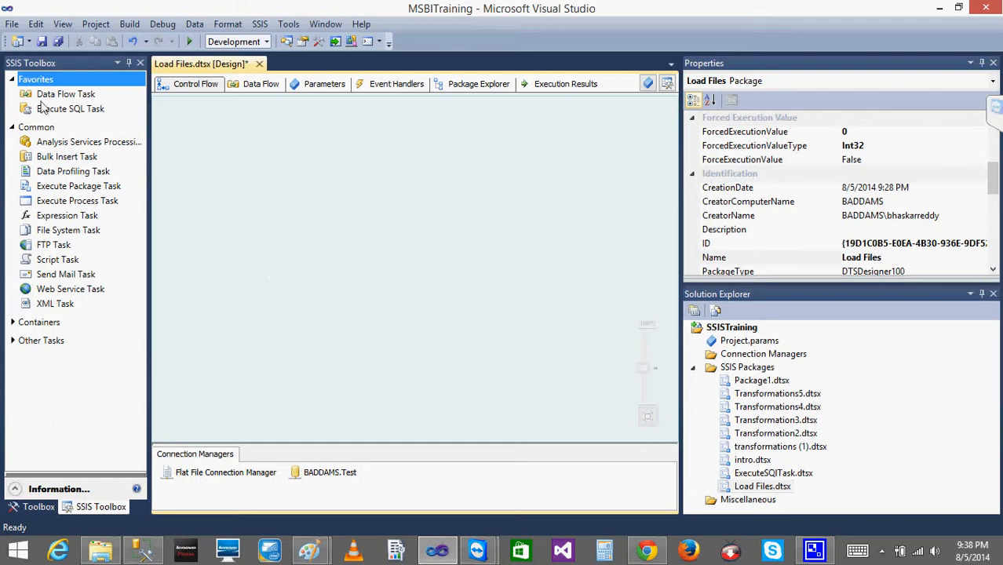
{"action": "left_click_drag", "start_coordinate": [47, 99], "coordinate": [313, 231]}
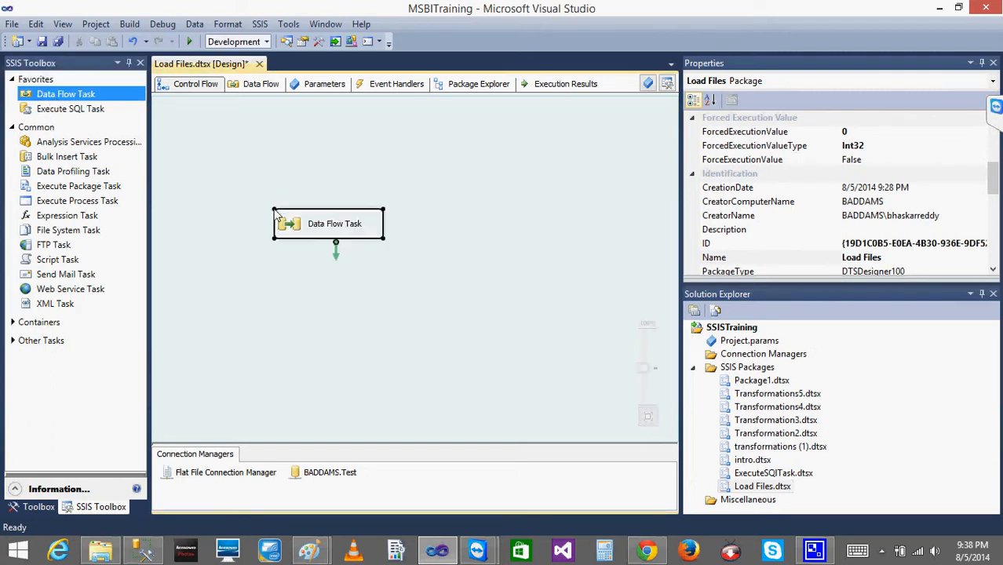
{"action": "double_click", "coordinate": [312, 231]}
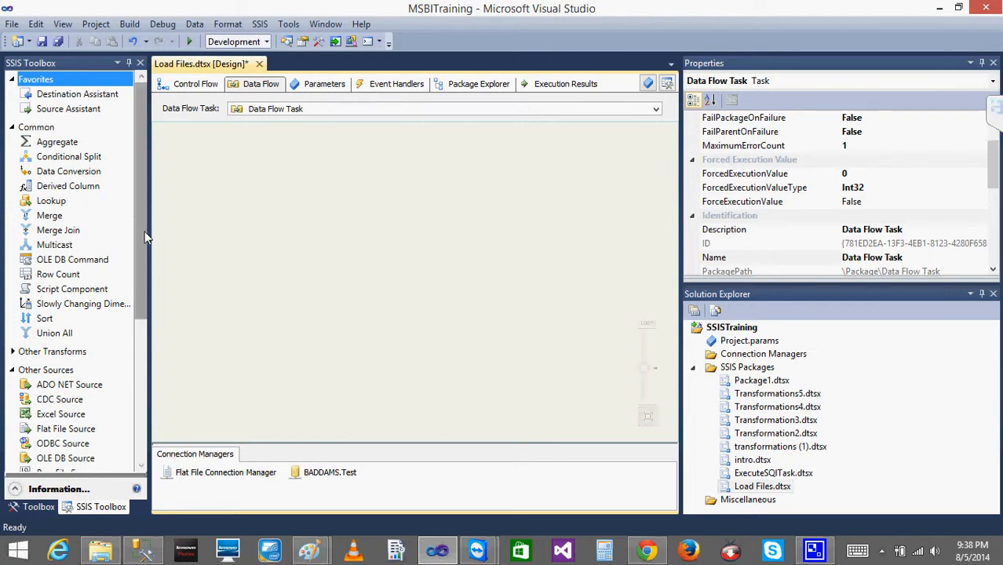
- Add a Flat File Source and an OLE DB Destination to the data flow, assigning Flat File Connection Manager to the source
{"action": "mouse_move", "coordinate": [143, 233]}
{"action": "left_mouse_down"}
{"action": "mouse_move", "coordinate": [144, 300]}
{"action": "mouse_move", "coordinate": [145, 227]}
{"action": "left_mouse_up"}
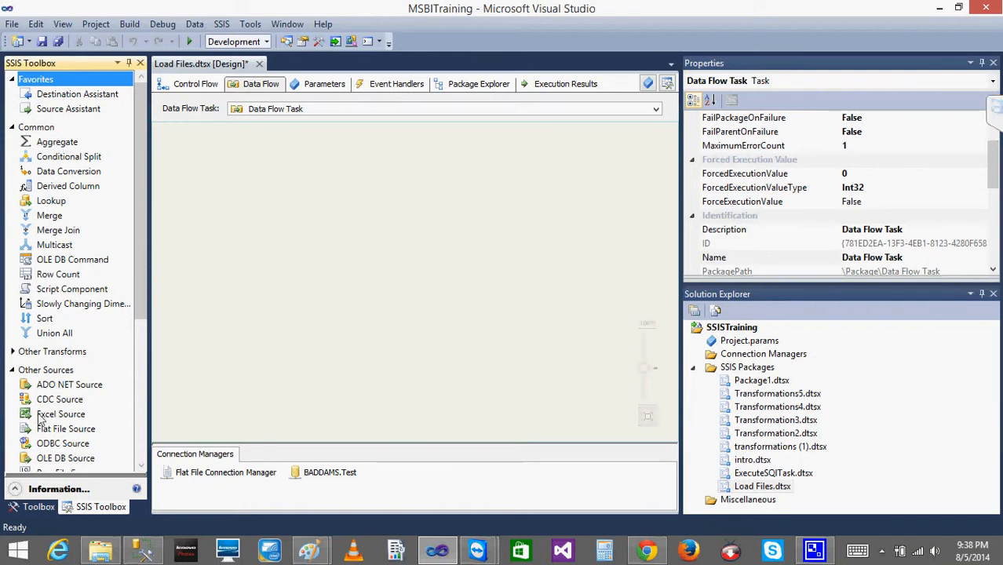
{"action": "left_click", "coordinate": [12, 350]}
{"action": "left_click", "coordinate": [12, 351]}
{"action": "left_click", "coordinate": [11, 127]}
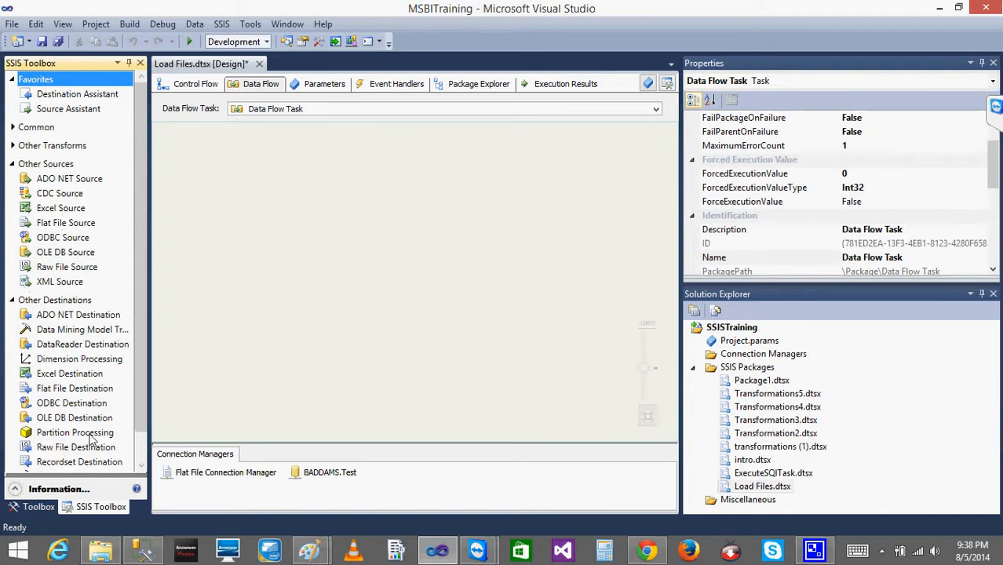
{"action": "left_click", "coordinate": [63, 391]}
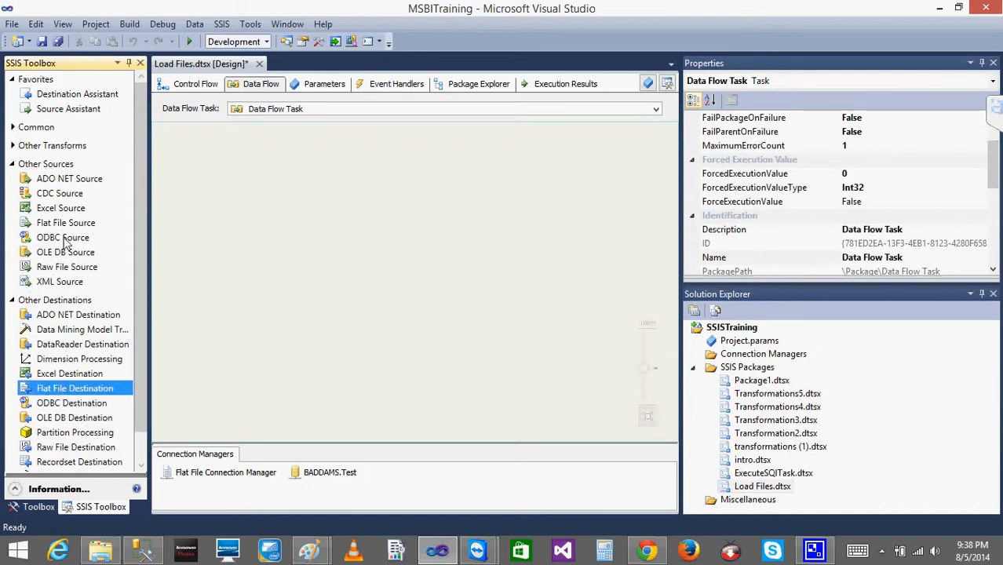
{"action": "left_click_drag", "start_coordinate": [66, 226], "coordinate": [197, 186]}
{"action": "left_click_drag", "start_coordinate": [71, 420], "coordinate": [229, 250]}
{"action": "double_click", "coordinate": [247, 206]}
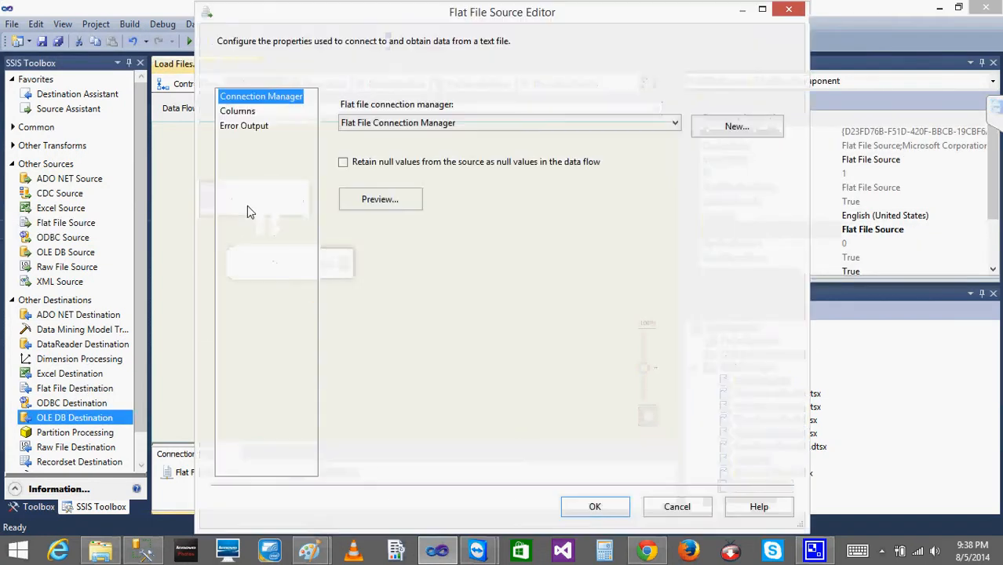
{"action": "left_click", "coordinate": [613, 508]}
- Rename the Flat File Connection Manager as MonthFile
{"action": "left_click", "coordinate": [227, 471]}
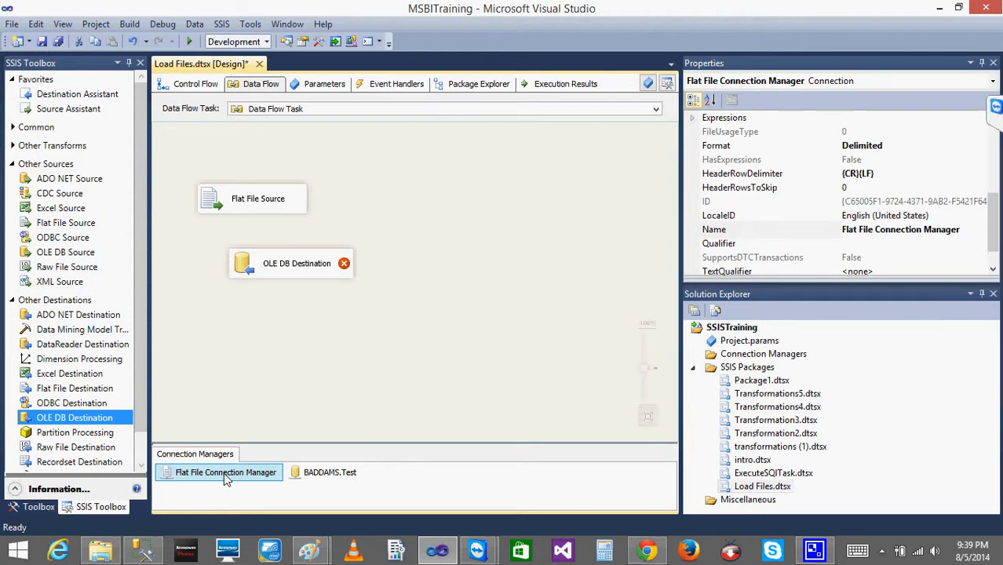
{"action": "right_click", "coordinate": [223, 473]}
{"action": "left_click", "coordinate": [258, 449]}
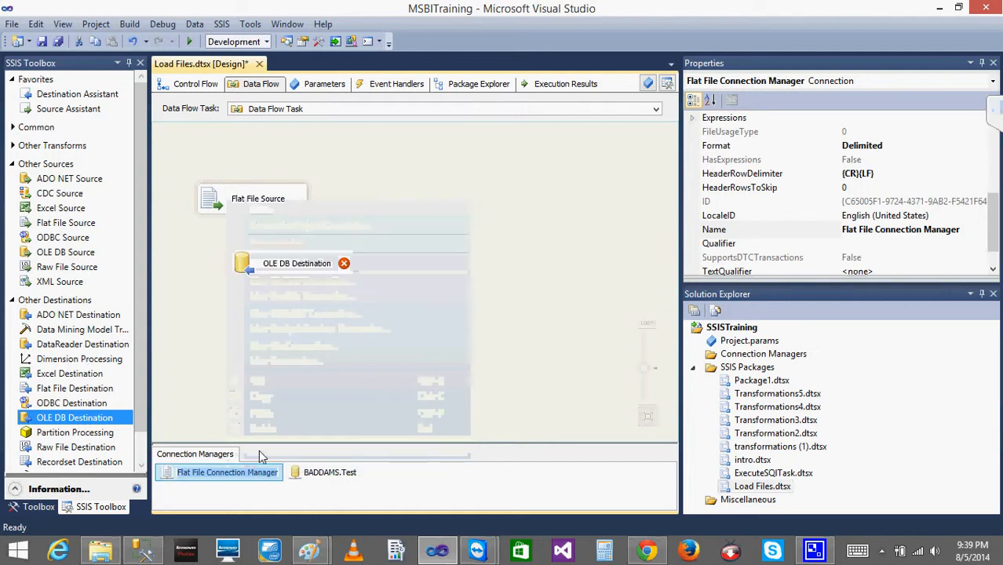
{"action": "type", "text": "MonthFile"}
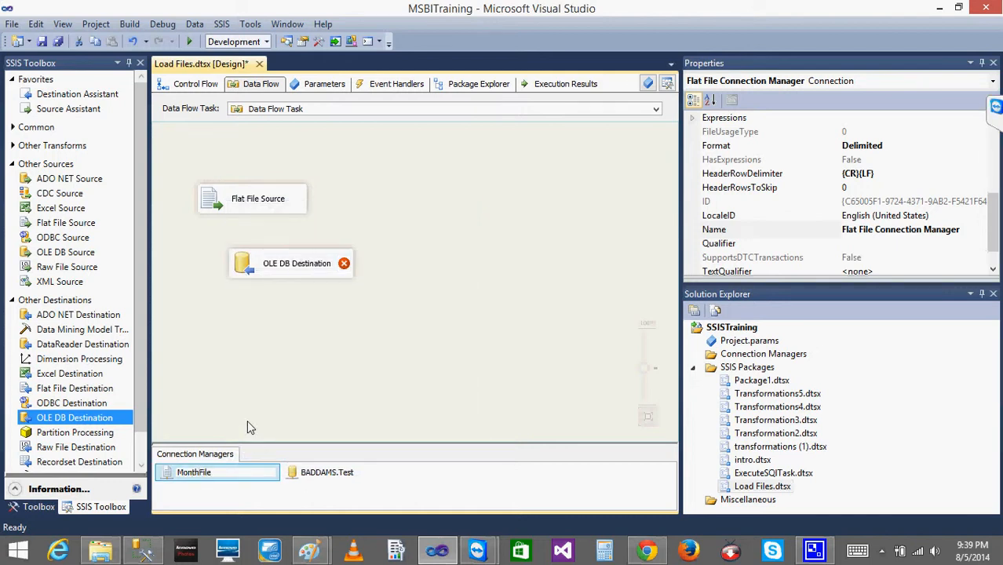
{"action": "left_click", "coordinate": [246, 414]}
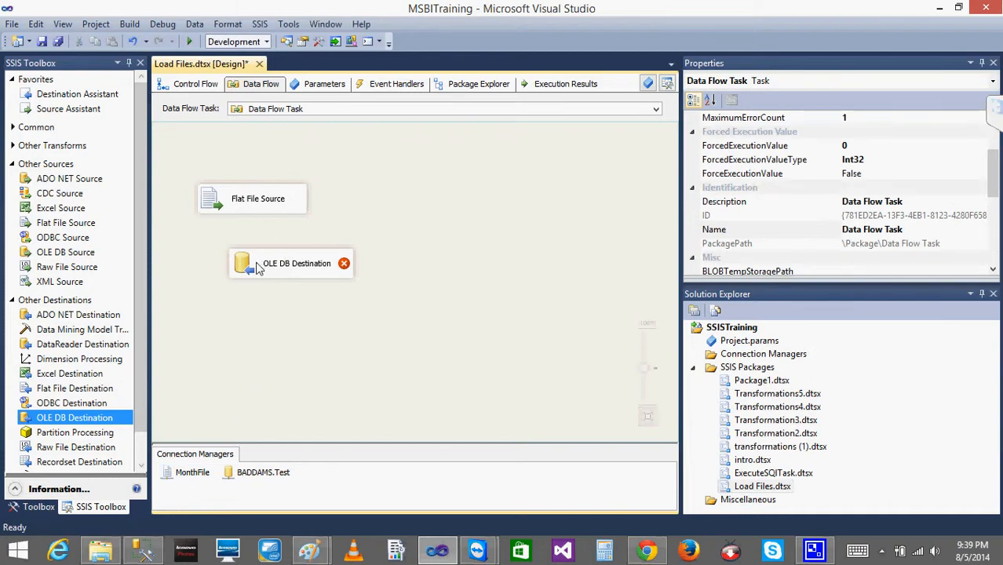
- Review the Flat File Source's MonthFile connection and its columns, and accept the settings
{"action": "left_click", "coordinate": [238, 204]}
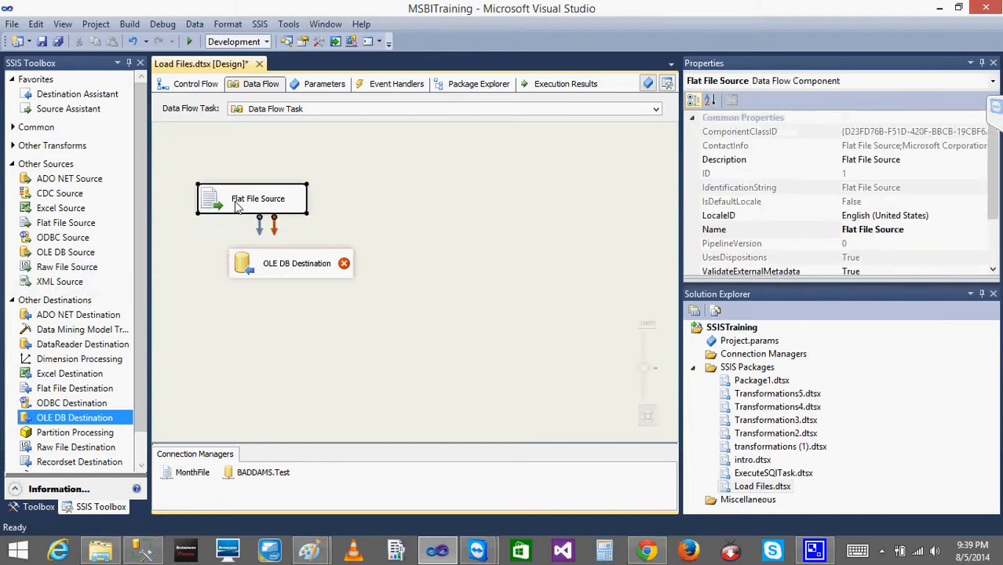
{"action": "double_click", "coordinate": [238, 205]}
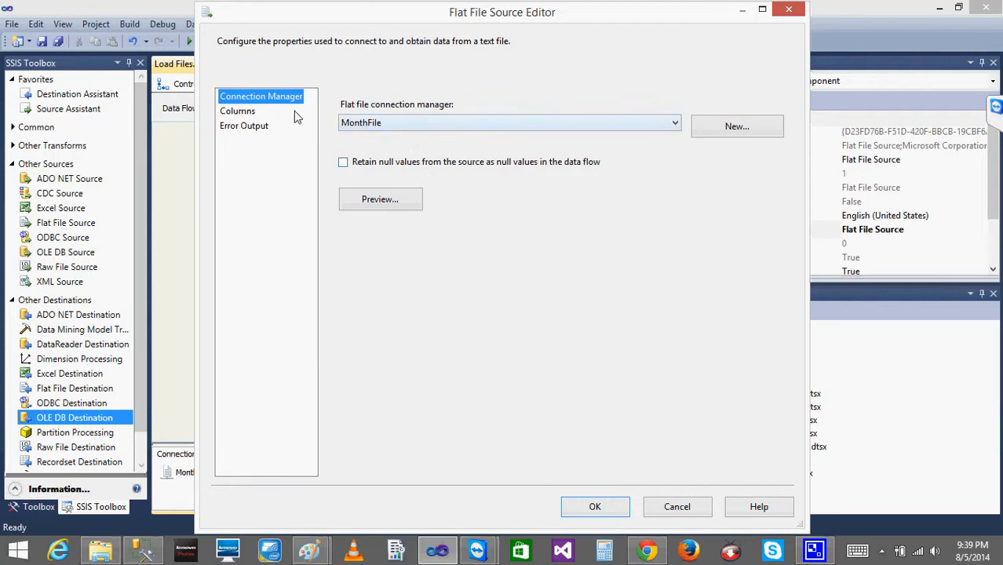
{"action": "left_click", "coordinate": [240, 112]}
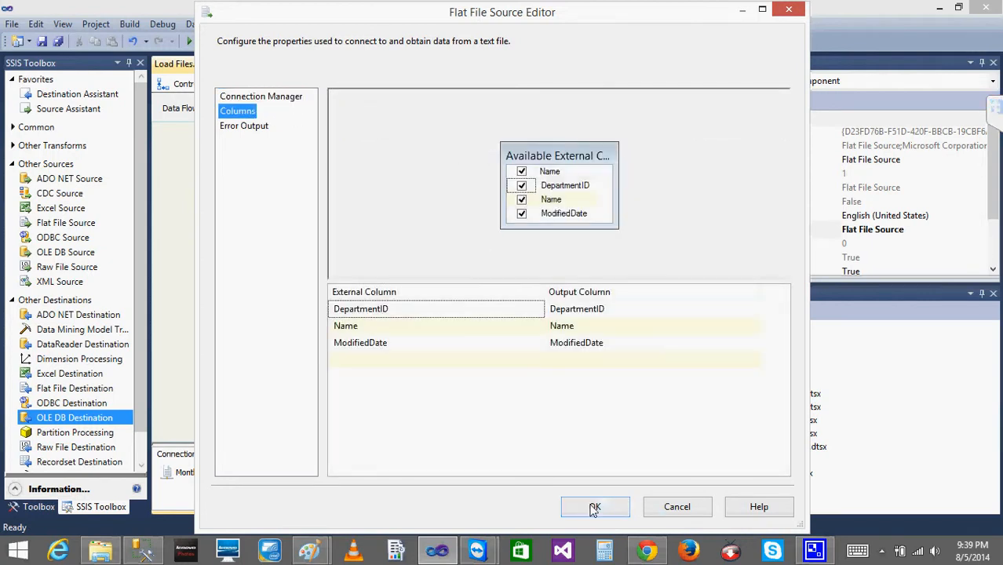
{"action": "left_click", "coordinate": [595, 507]}
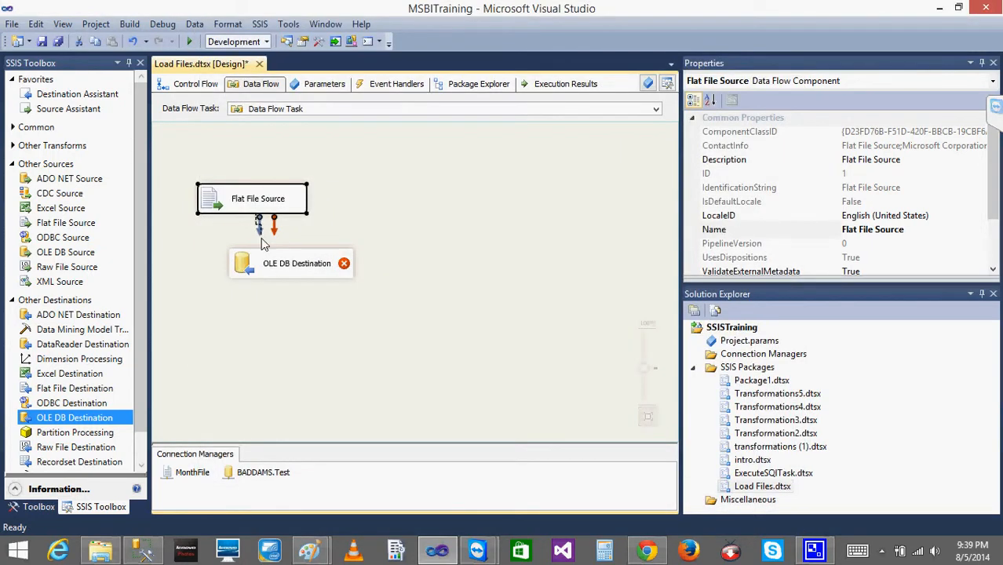
- Connect the Flat File Source to the OLE DB Destination and set the destination table to [dbo].[Department]
{"action": "left_click_drag", "start_coordinate": [263, 244], "coordinate": [279, 265]}
{"action": "double_click", "coordinate": [279, 264]}
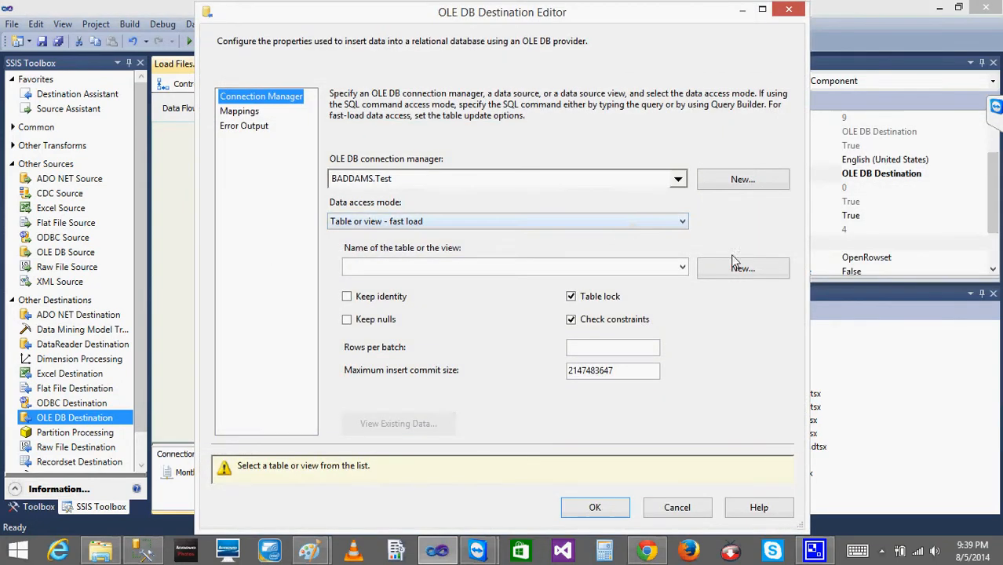
{"action": "left_click", "coordinate": [681, 268]}
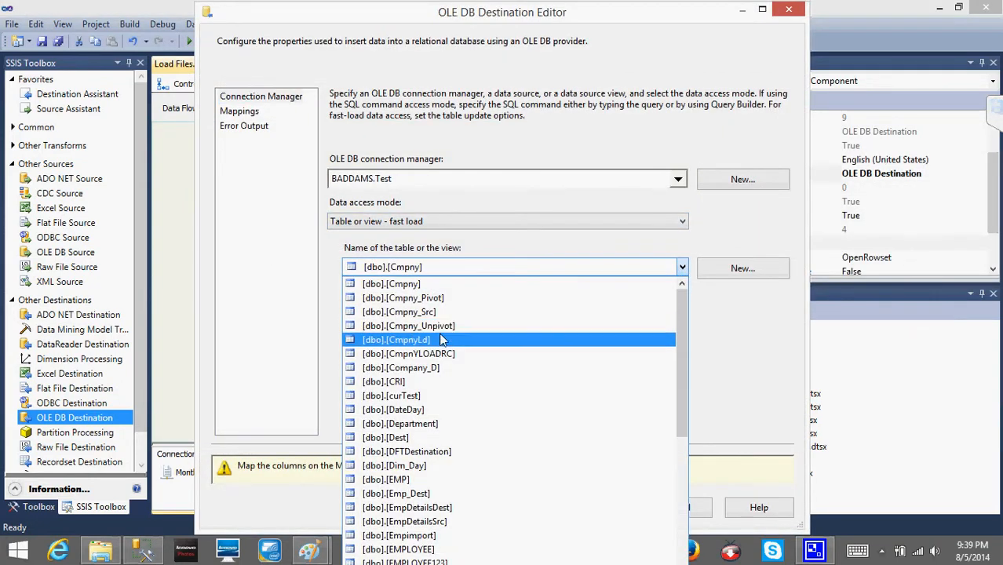
{"action": "left_click", "coordinate": [416, 425]}
{"action": "left_click", "coordinate": [594, 507]}
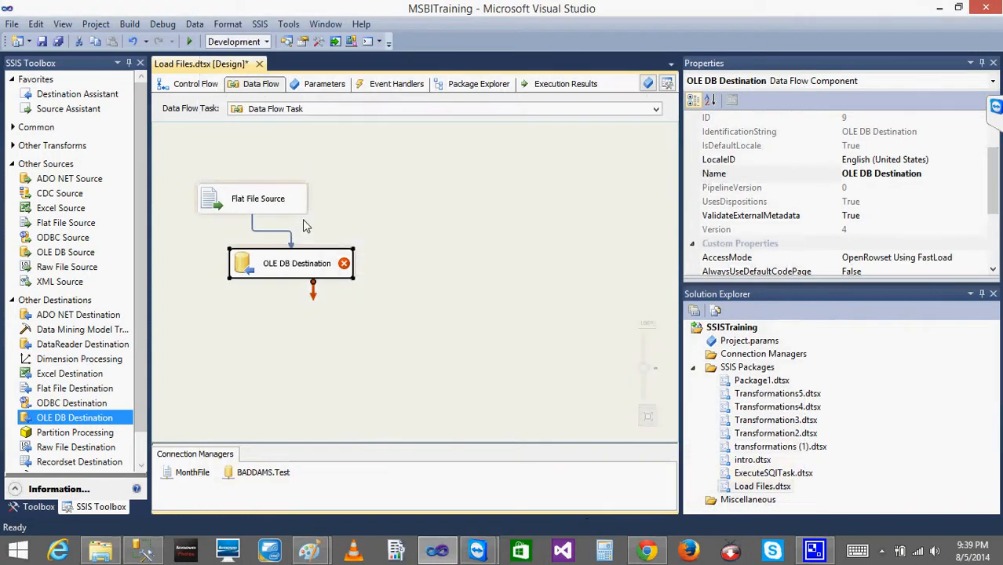
- Map DepartmentID, Name and ModifiedDate to the matching columns of the OLE DB Destination
{"action": "double_click", "coordinate": [279, 272]}
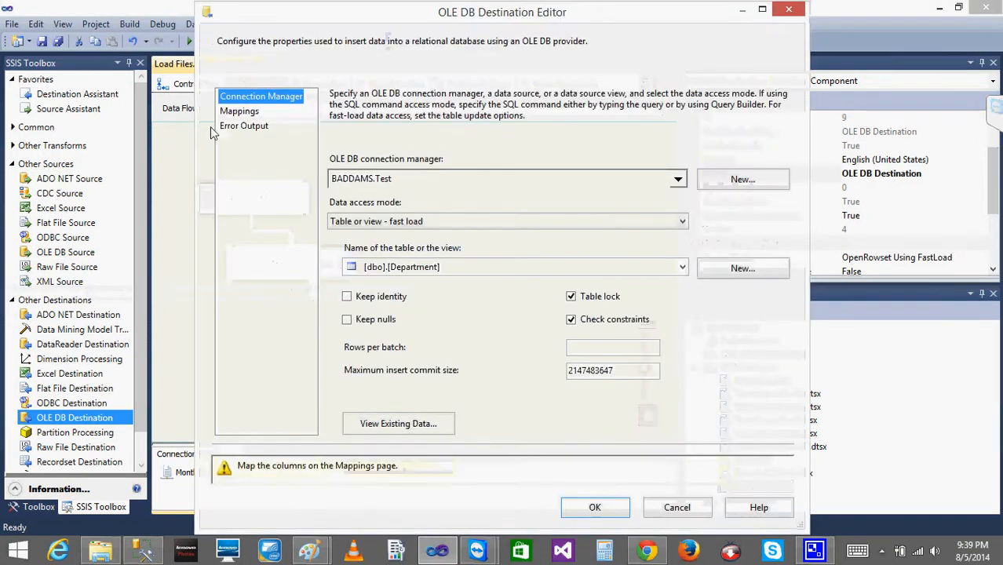
{"action": "left_click", "coordinate": [234, 113]}
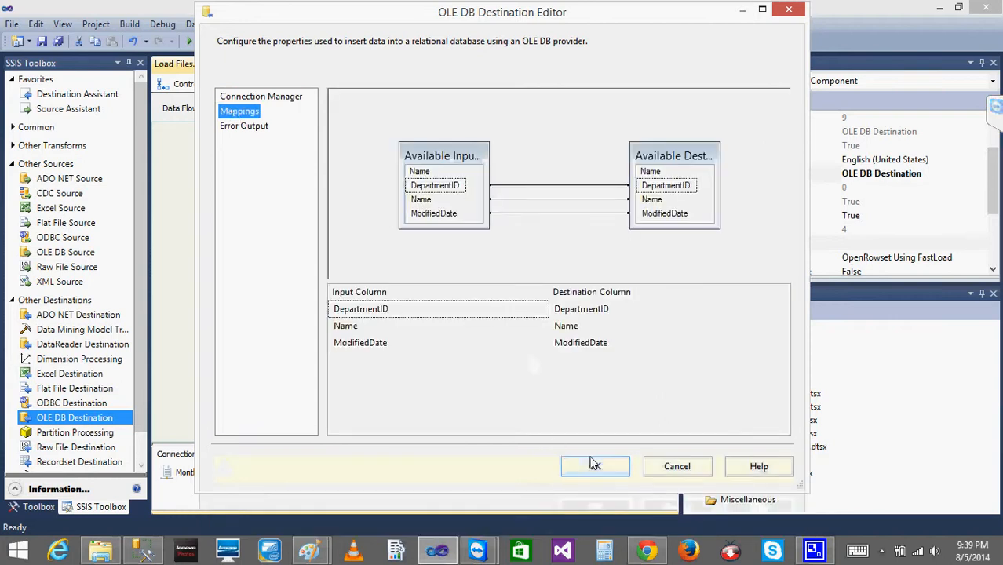
{"action": "left_click", "coordinate": [594, 467]}
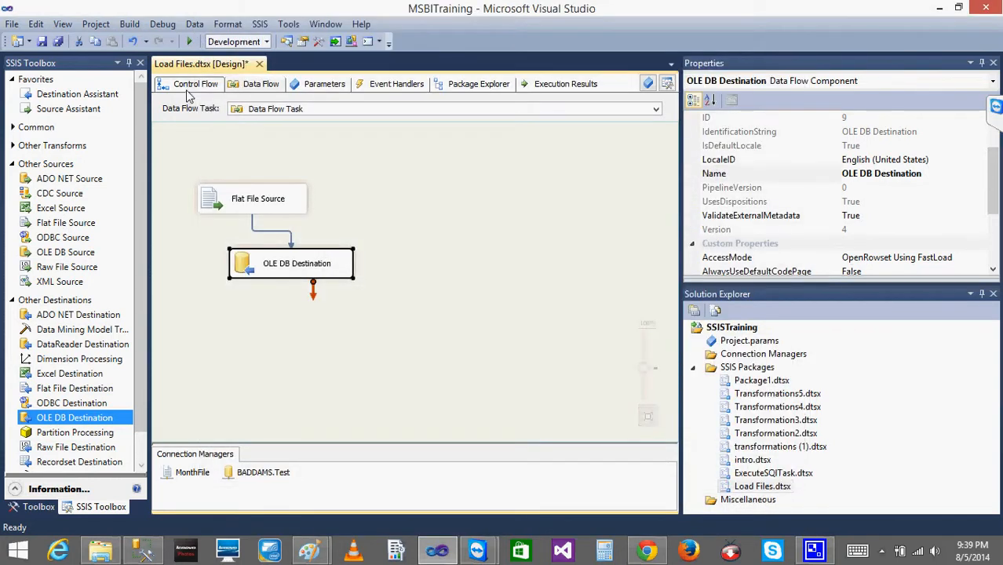
- Add an Execute SQL Task above the Data Flow Task in the control flow and name it Truncate
{"action": "left_click", "coordinate": [192, 84]}
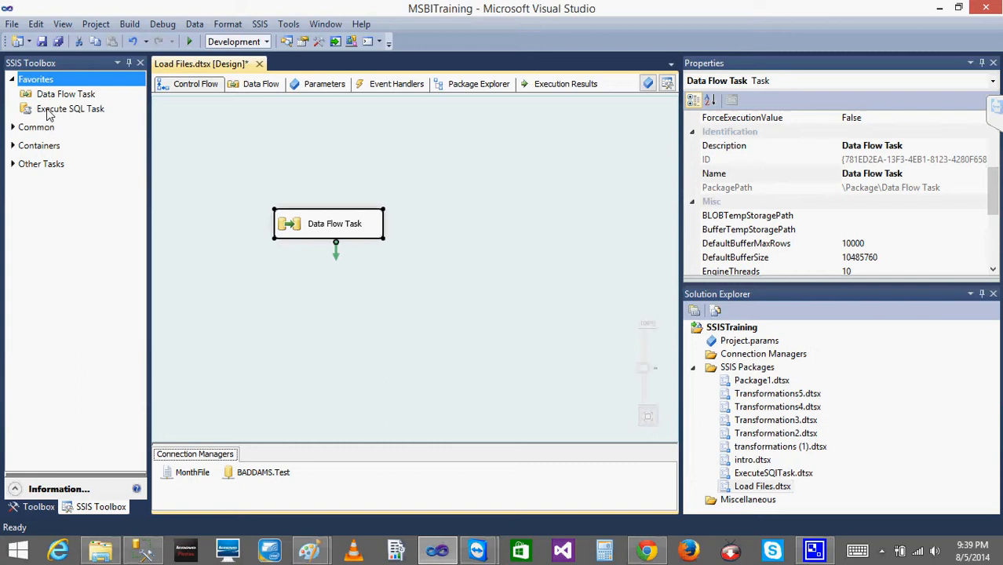
{"action": "left_click", "coordinate": [49, 115]}
{"action": "left_click_drag", "start_coordinate": [49, 115], "coordinate": [226, 119]}
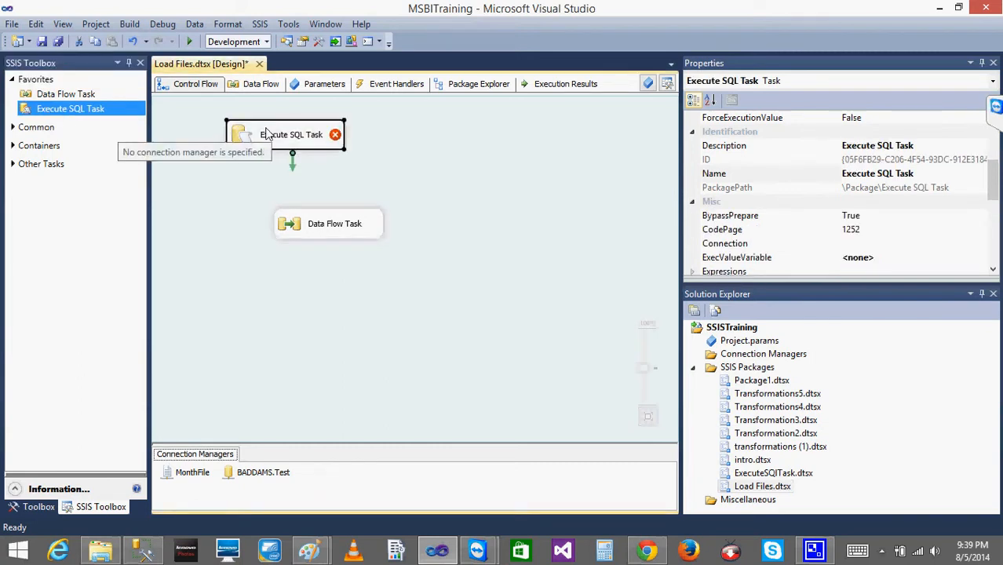
{"action": "left_click", "coordinate": [274, 142]}
{"action": "type", "text": "Tr"}
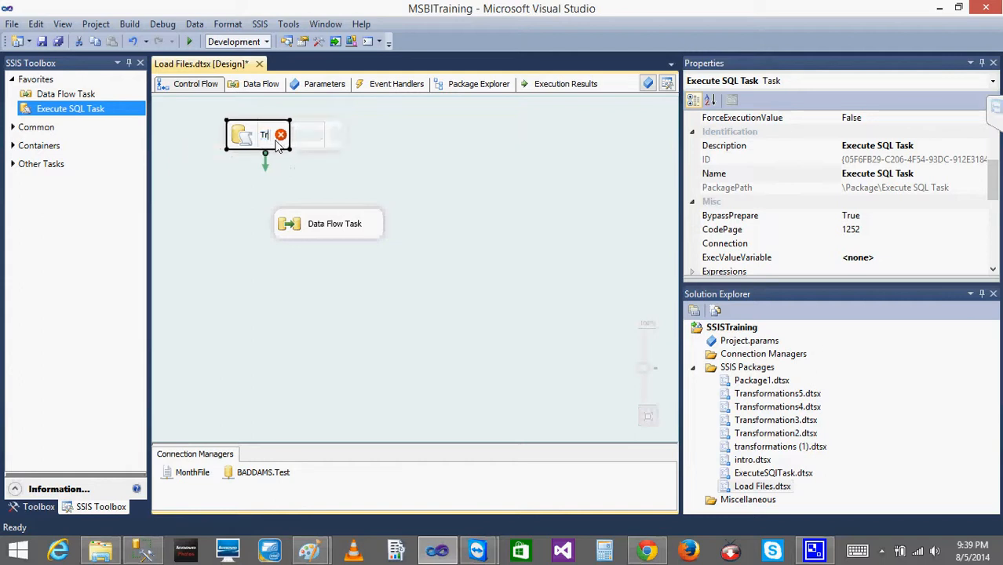
{"action": "type", "text": "uncate"}
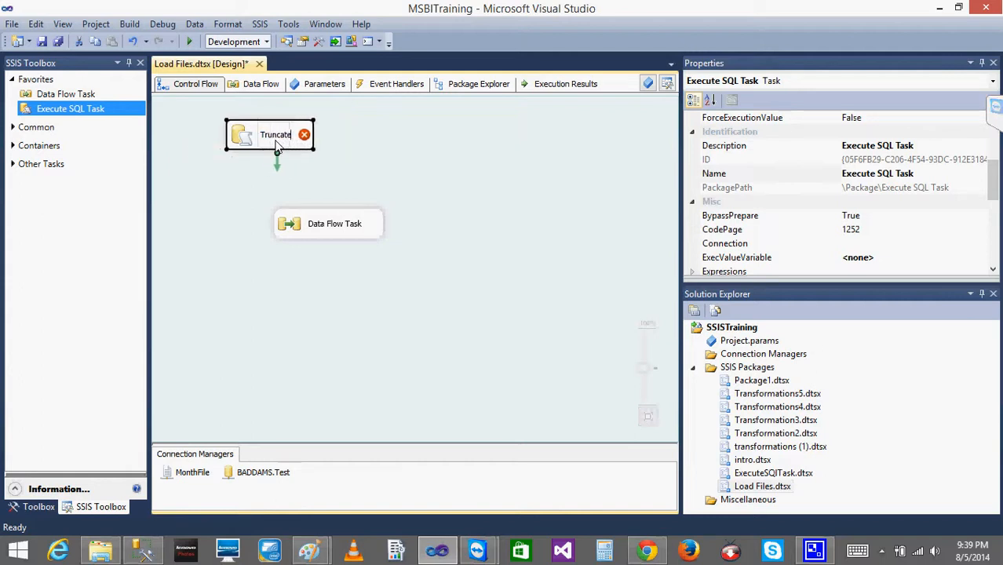
{"action": "left_click", "coordinate": [351, 154]}
- Set the Truncate task's connection to BADDAMS.Test
{"action": "double_click", "coordinate": [241, 137]}
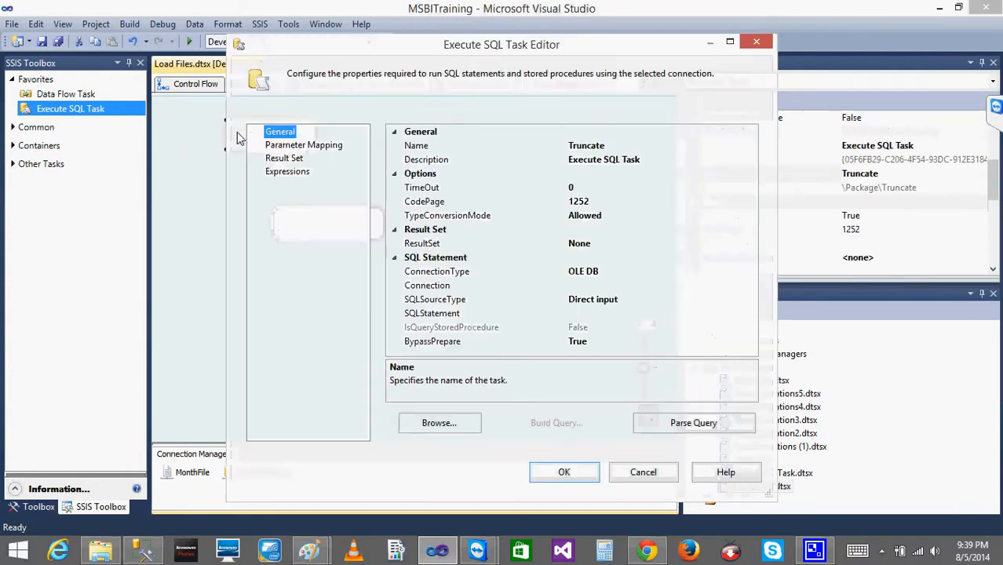
{"action": "left_click", "coordinate": [631, 286]}
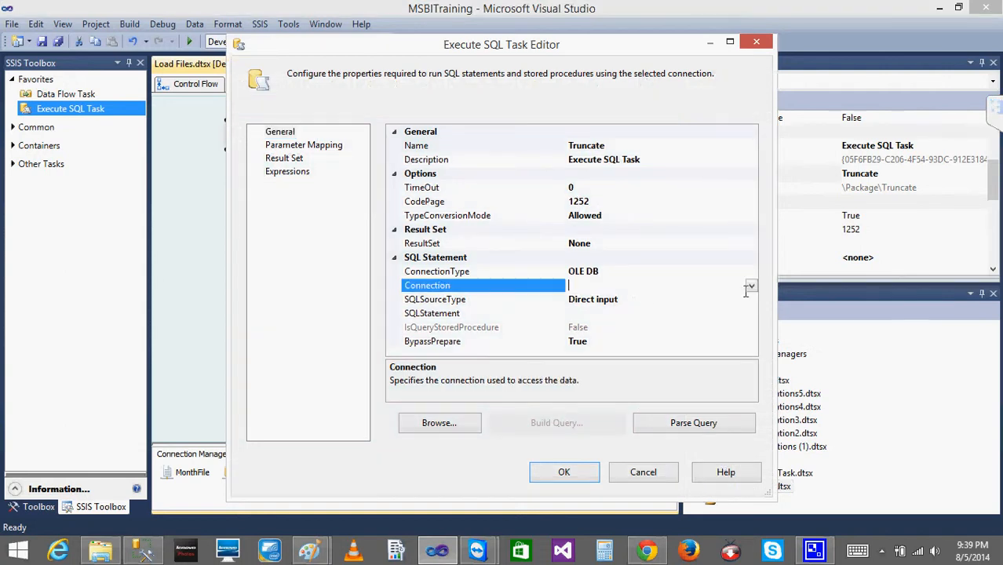
{"action": "left_click", "coordinate": [751, 287]}
{"action": "left_click", "coordinate": [616, 310]}
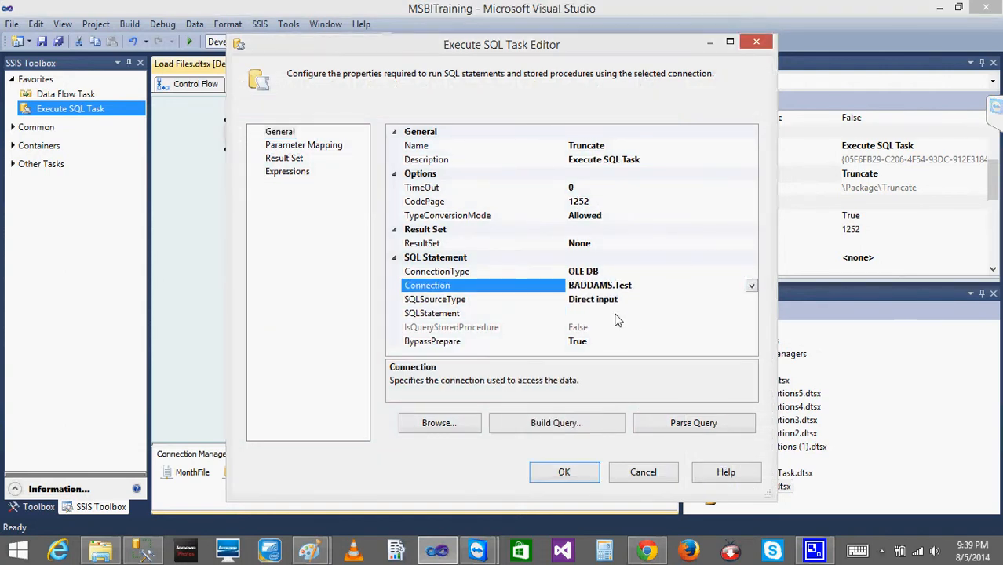
- Give the Truncate task the SQL statement TRUNCATE TABLE Department and accept its settings
{"action": "left_click", "coordinate": [629, 313]}
{"action": "left_click", "coordinate": [752, 314]}
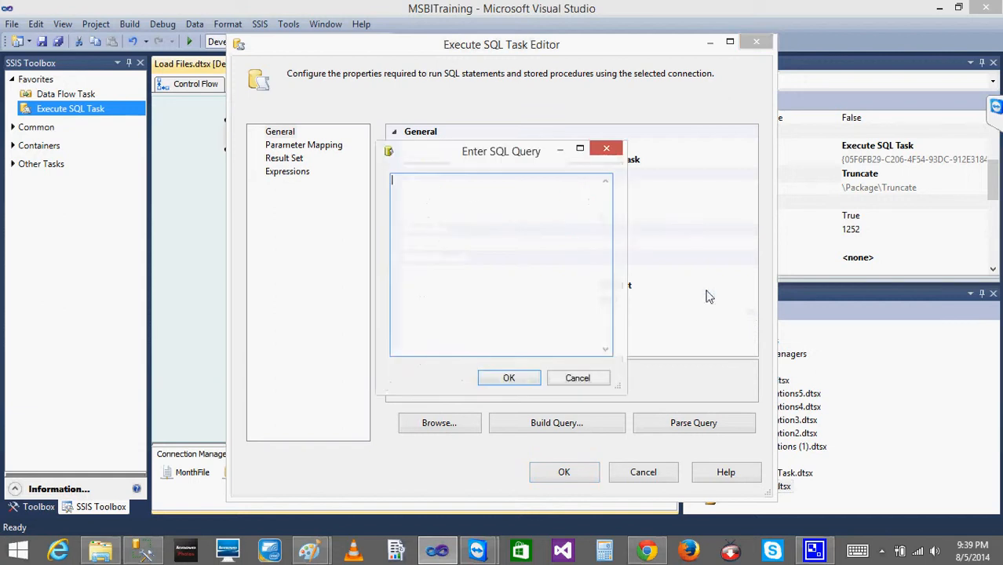
{"action": "type", "text": "TRUNCATE TABLE De"}
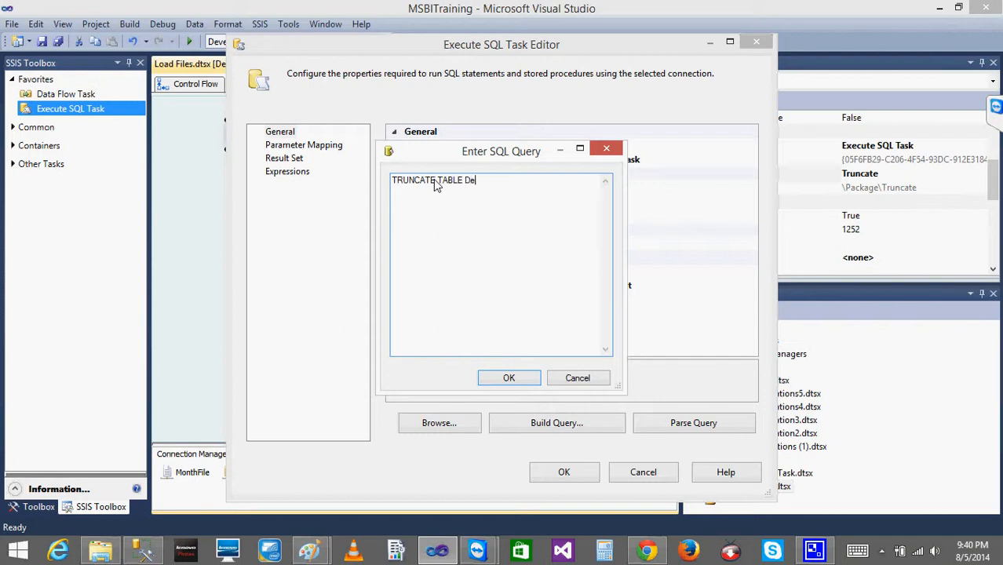
{"action": "type", "text": "partment"}
{"action": "left_click", "coordinate": [509, 378]}
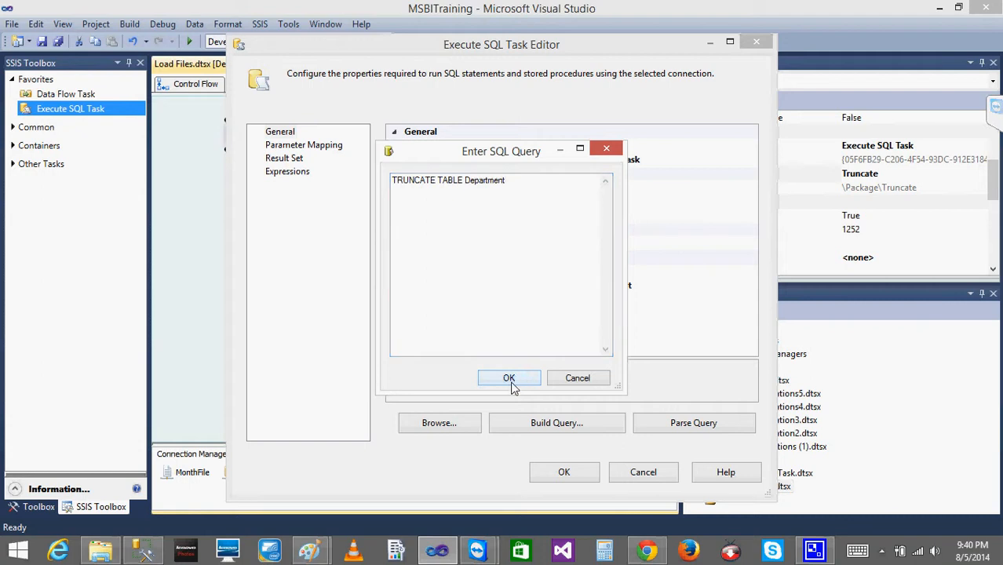
{"action": "left_click", "coordinate": [567, 474]}
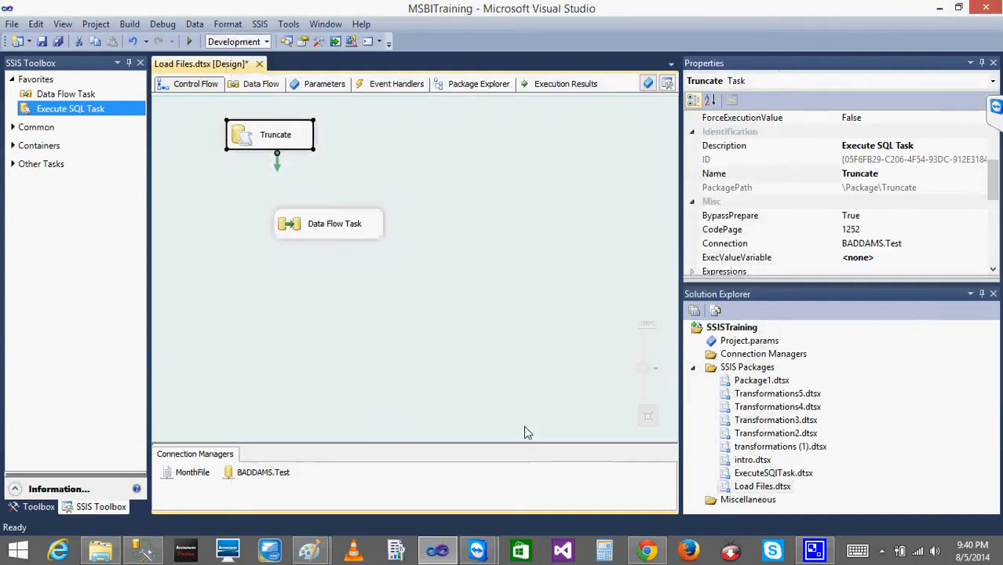
- Move the Data Flow Task away to the right of the Truncate task and list the available containers
{"action": "left_click_drag", "start_coordinate": [320, 228], "coordinate": [501, 152]}
{"action": "left_click", "coordinate": [380, 230]}
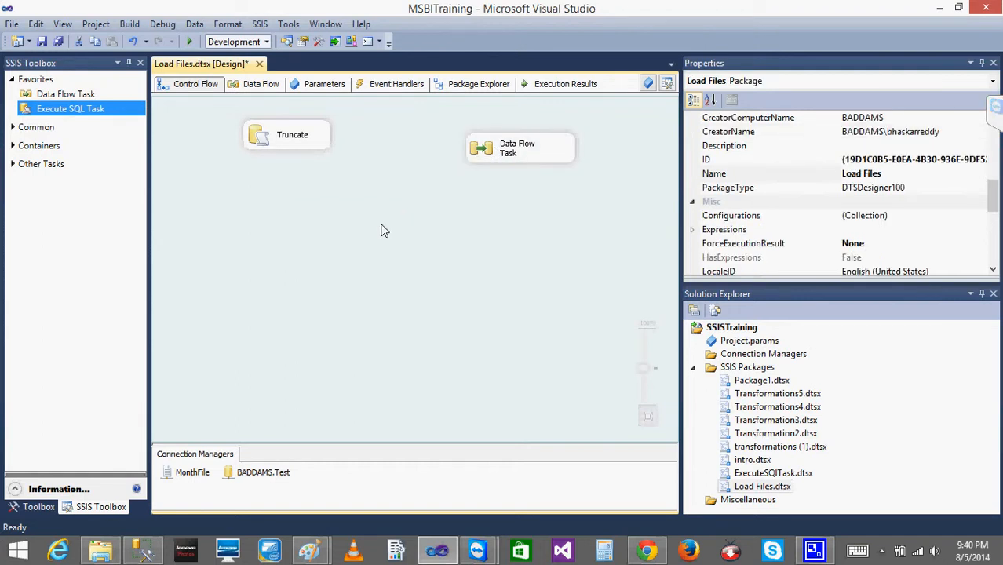
{"action": "left_click", "coordinate": [12, 146]}
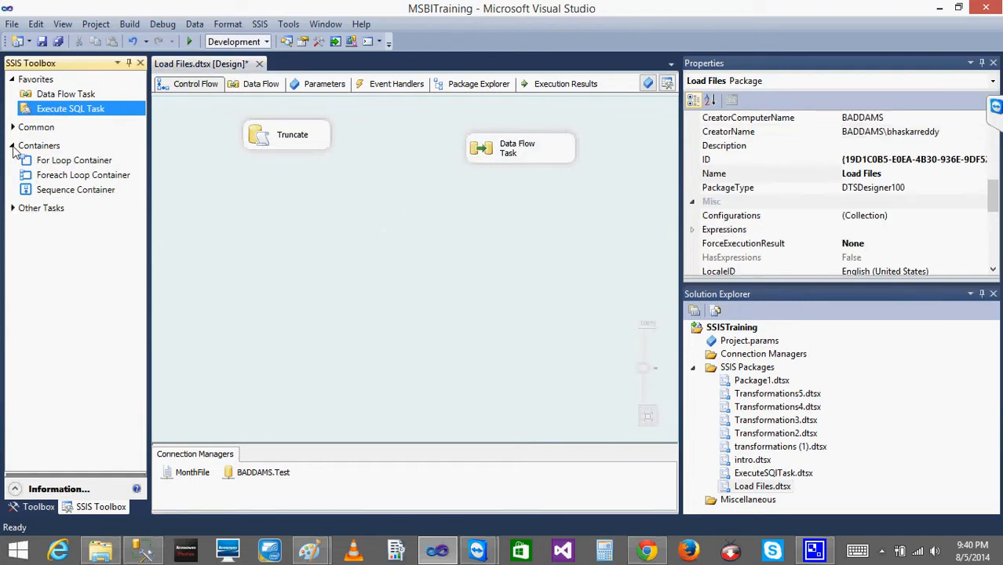
{"action": "left_click_drag", "start_coordinate": [64, 160], "coordinate": [246, 235]}
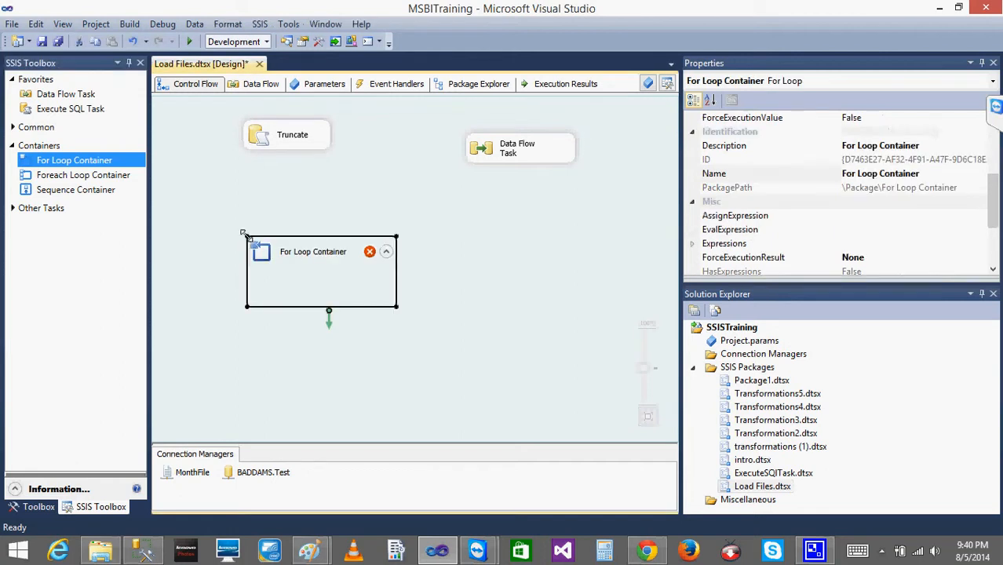
{"action": "double_click", "coordinate": [293, 260]}
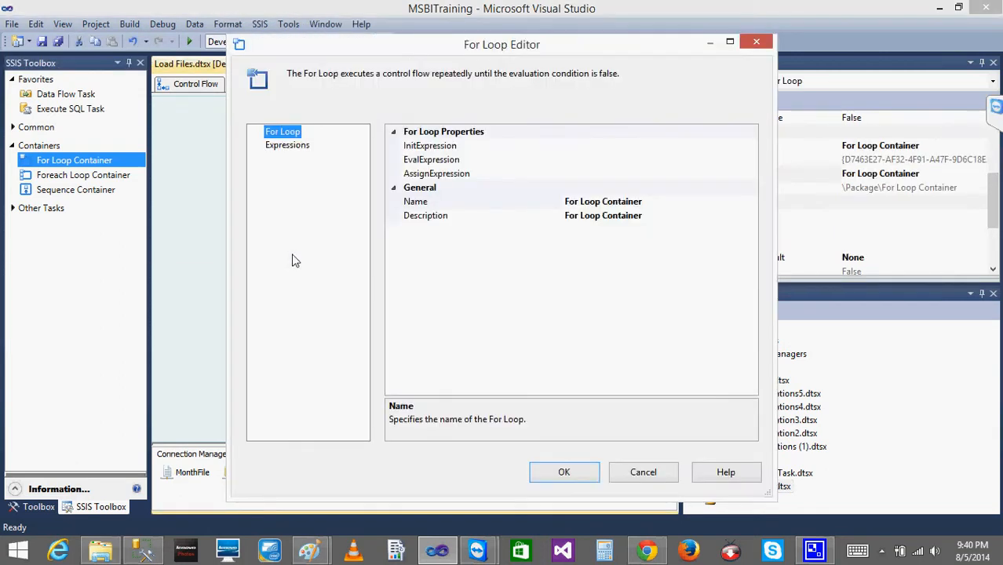
{"action": "left_click", "coordinate": [756, 42]}
{"action": "key", "text": "Delete"}
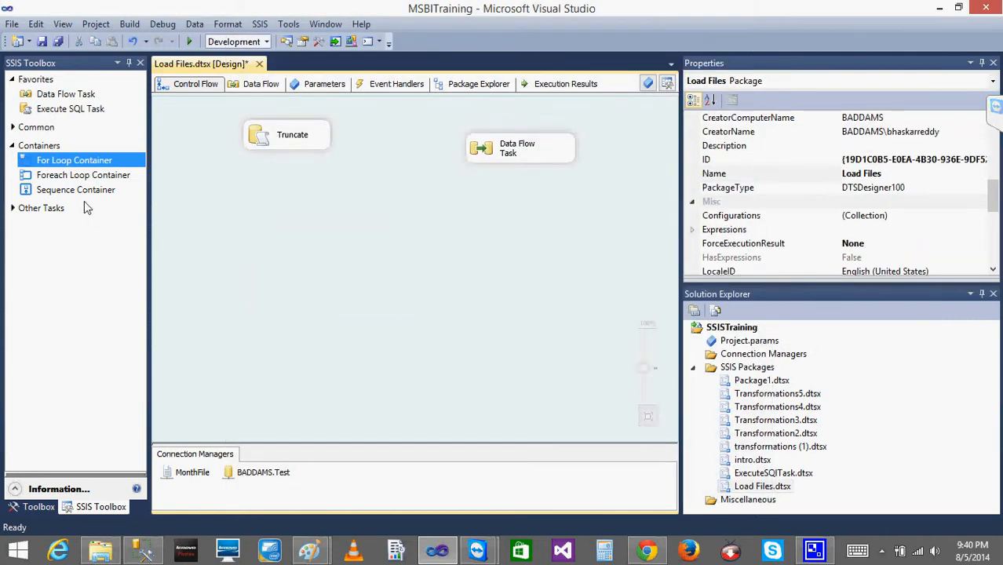
- Add a Foreach Loop Container below the Truncate task and name it load Files
{"action": "left_click_drag", "start_coordinate": [83, 176], "coordinate": [242, 248]}
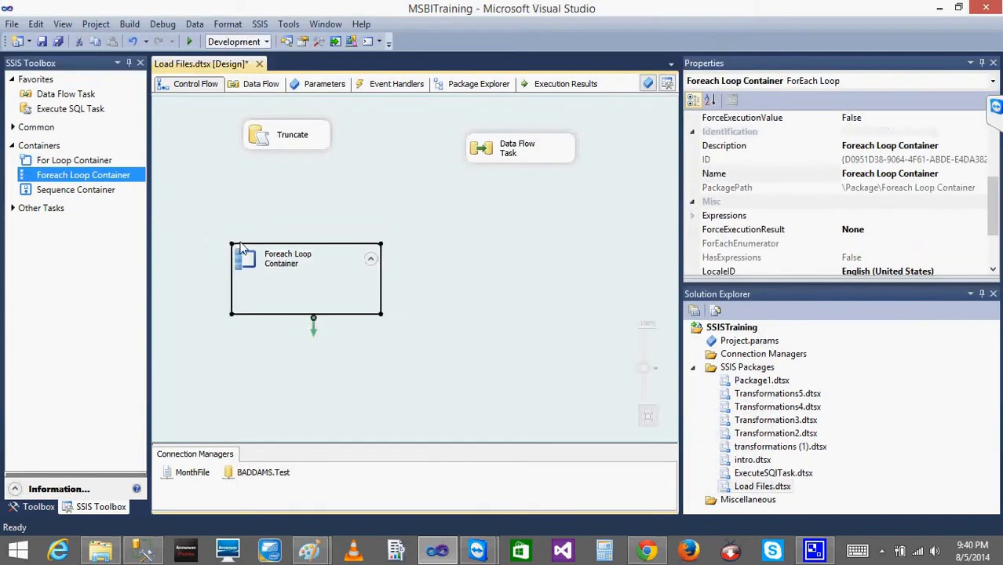
{"action": "double_click", "coordinate": [273, 269]}
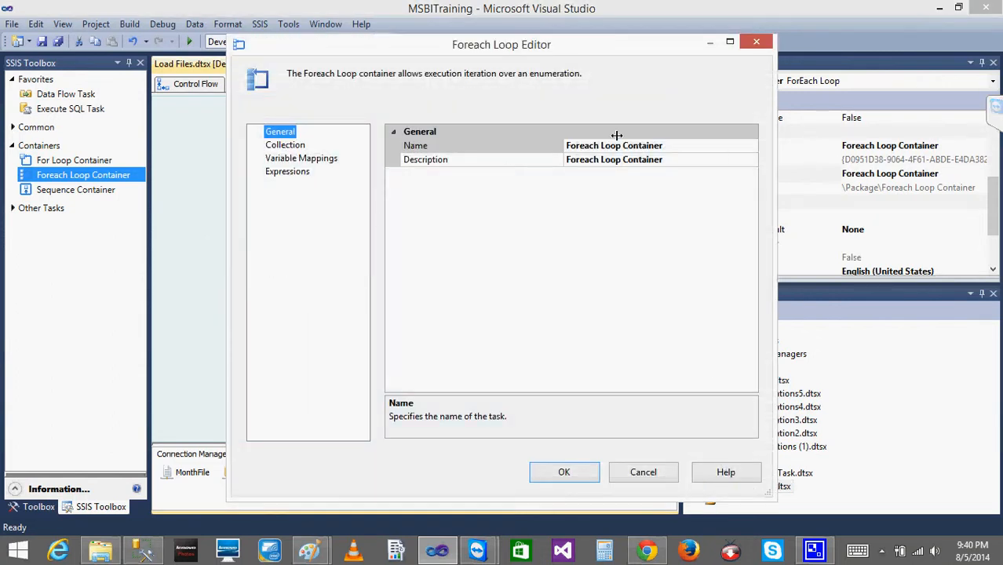
{"action": "left_click", "coordinate": [643, 148]}
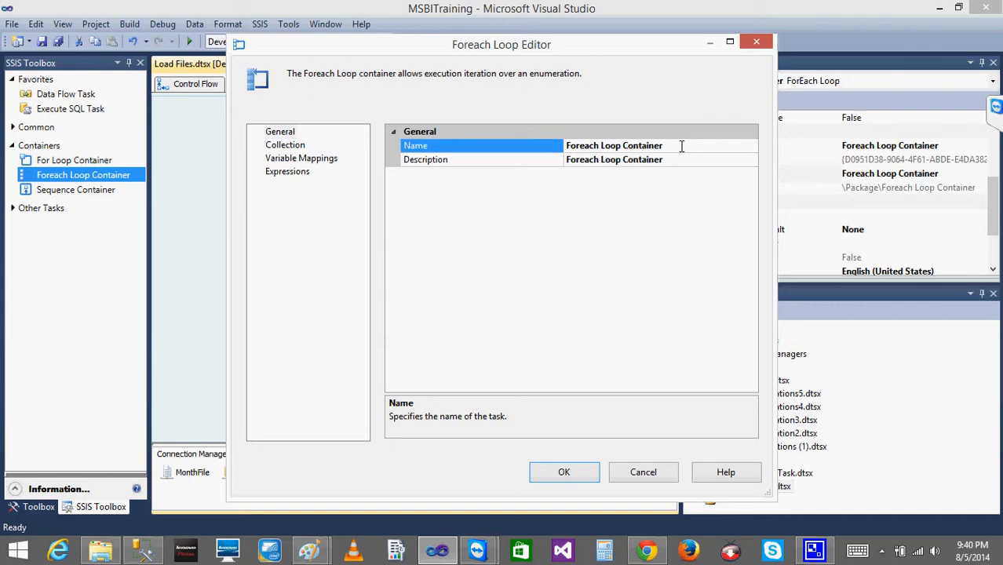
{"action": "key", "text": "BackSpace"}
{"action": "key", "text": "BackSpace"}
{"action": "key", "text": "BackSpace"}
{"action": "key", "text": "BackSpace"}
{"action": "key", "text": "BackSpace"}
{"action": "key", "text": "BackSpace"}
{"action": "key", "text": "BackSpace"}
{"action": "key", "text": "BackSpace"}
{"action": "key", "text": "BackSpace"}
{"action": "key", "text": "BackSpace"}
{"action": "key", "text": "BackSpace"}
{"action": "key", "text": "BackSpace"}
{"action": "key", "text": "BackSpace"}
{"action": "key", "text": "BackSpace"}
{"action": "key", "text": "BackSpace"}
{"action": "key", "text": "BackSpace"}
{"action": "key", "text": "BackSpace"}
{"action": "key", "text": "BackSpace"}
{"action": "key", "text": "BackSpace"}
{"action": "key", "text": "BackSpace"}
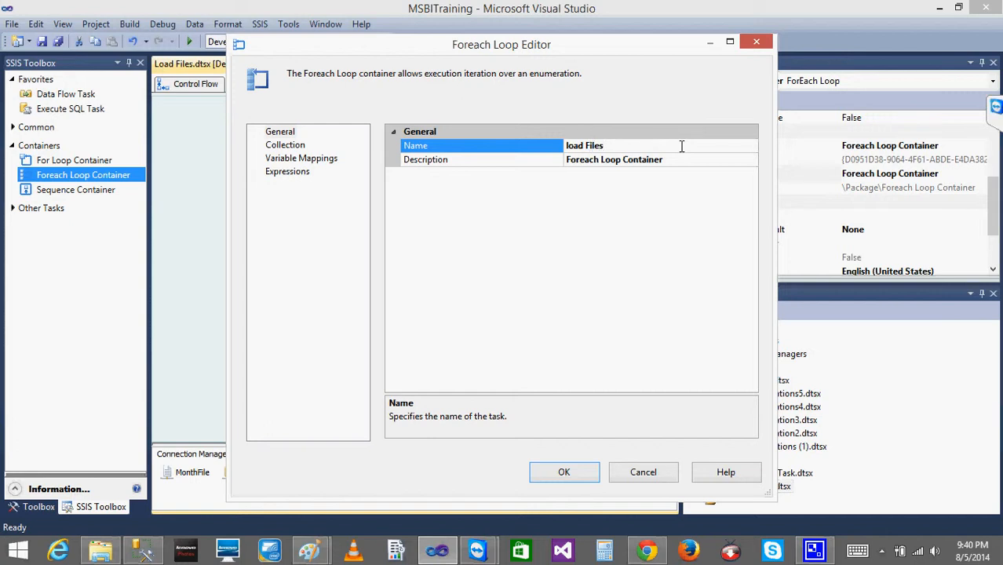
- Set the loop's collection enumerator to Foreach File Enumerator
{"action": "left_click", "coordinate": [290, 146]}
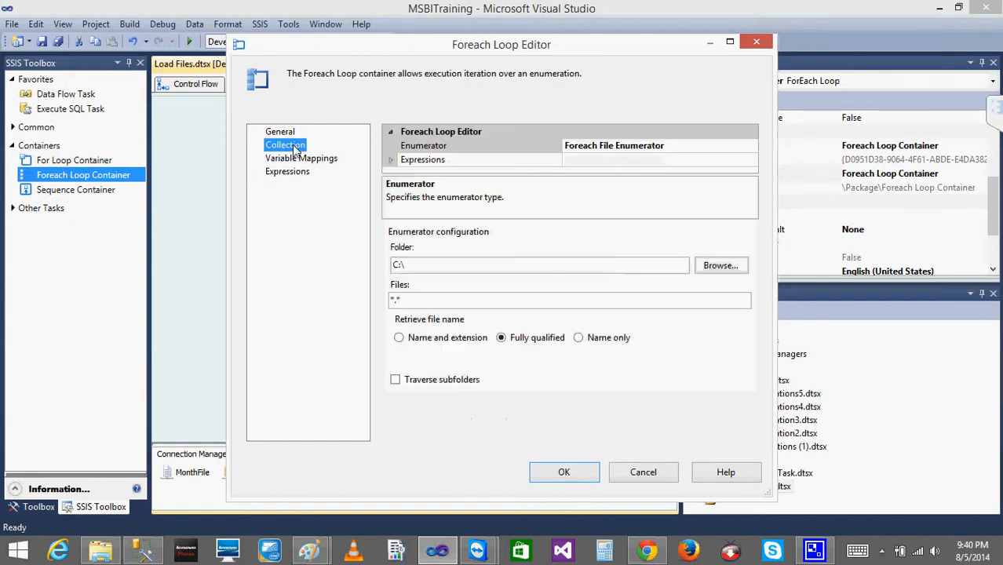
{"action": "left_click", "coordinate": [662, 149]}
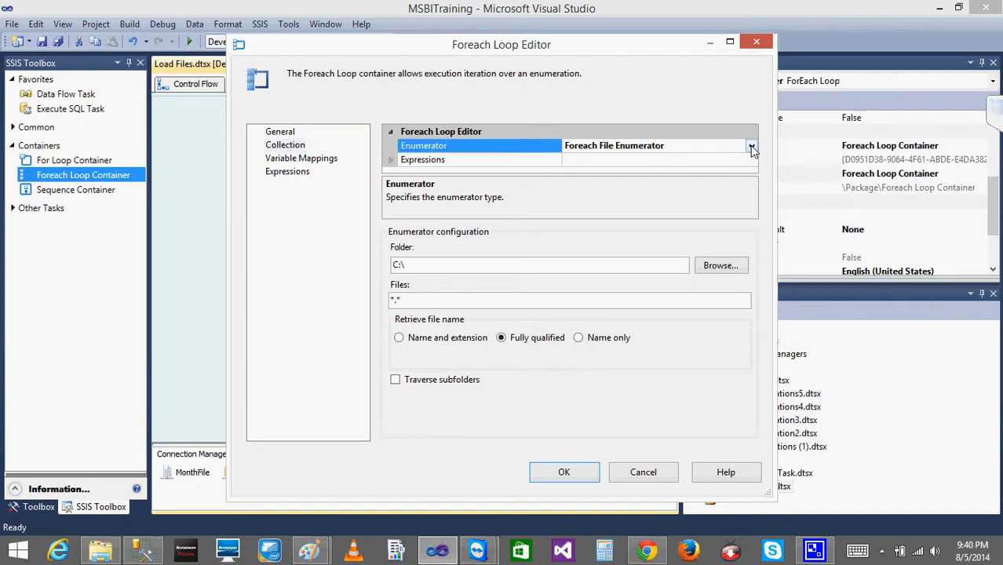
{"action": "left_click", "coordinate": [751, 148]}
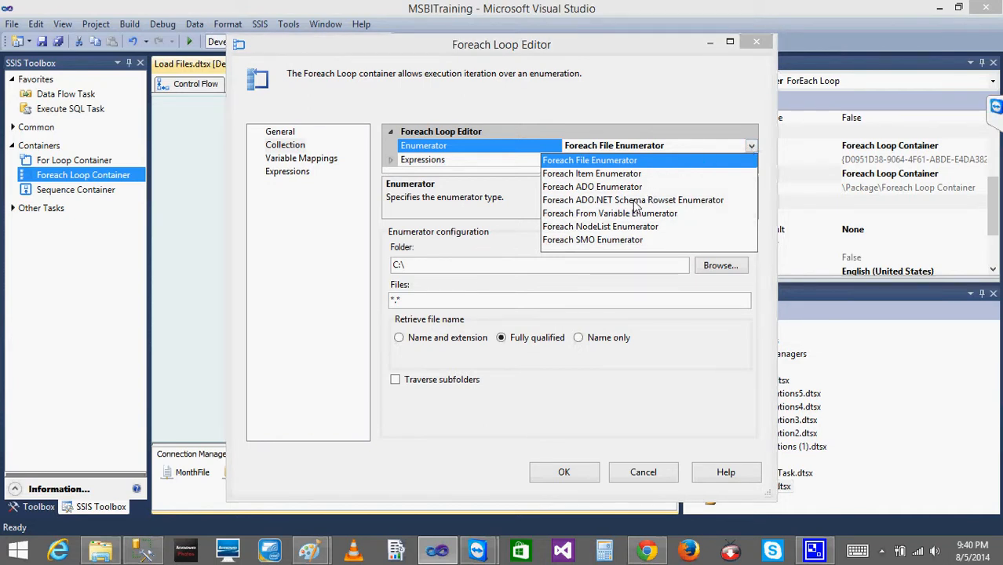
{"action": "left_click", "coordinate": [613, 164]}
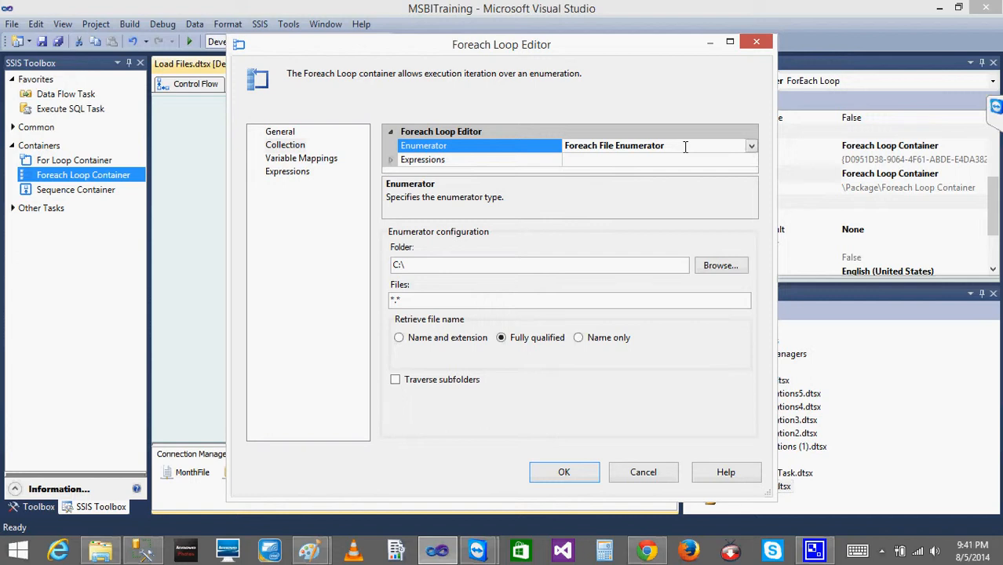
- Browse for the enumerator's folder and select FEL inside Desktop, SQL Class July, Files
{"action": "left_click", "coordinate": [463, 266]}
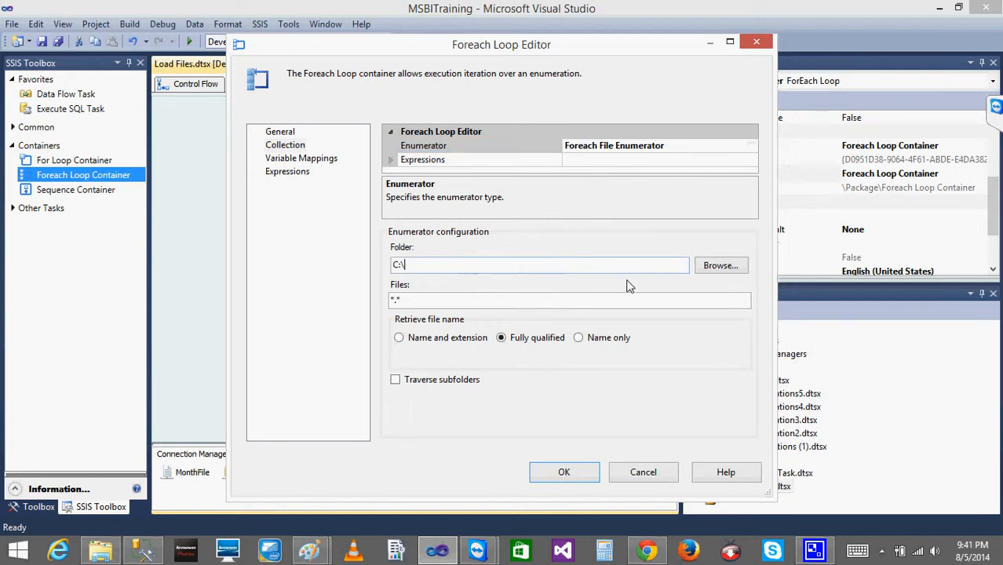
{"action": "left_click", "coordinate": [717, 268]}
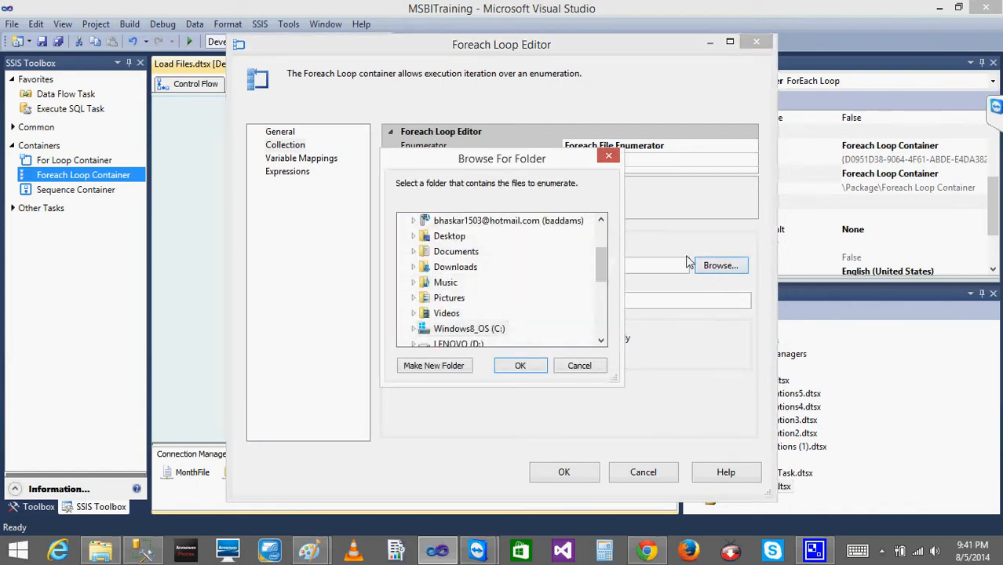
{"action": "left_click", "coordinate": [413, 237]}
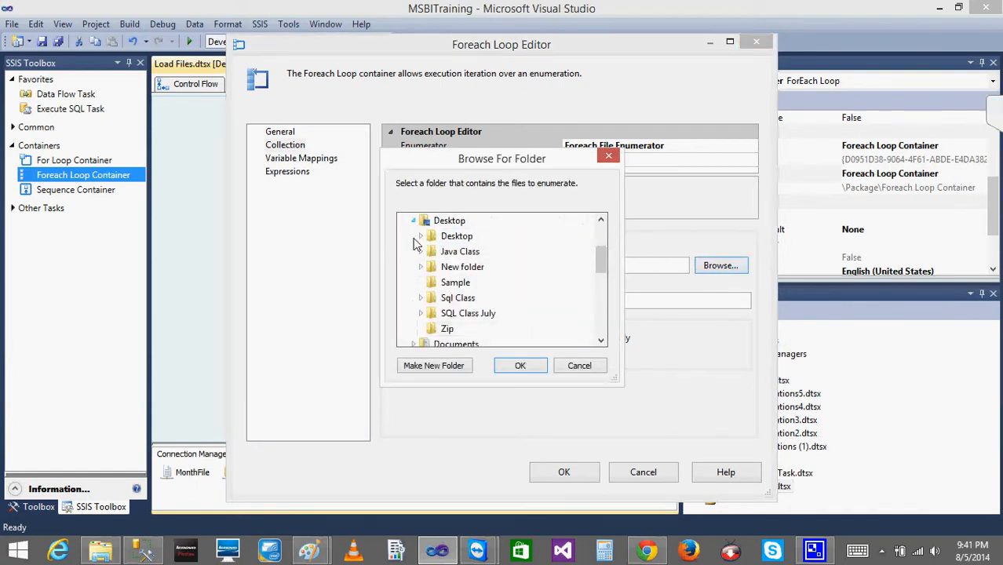
{"action": "left_click", "coordinate": [422, 314]}
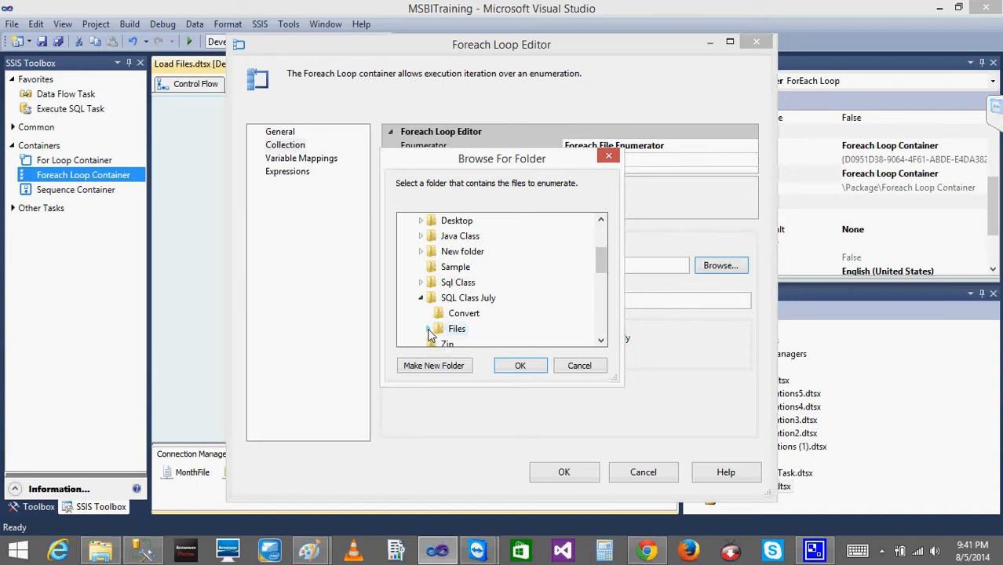
{"action": "left_click", "coordinate": [429, 329]}
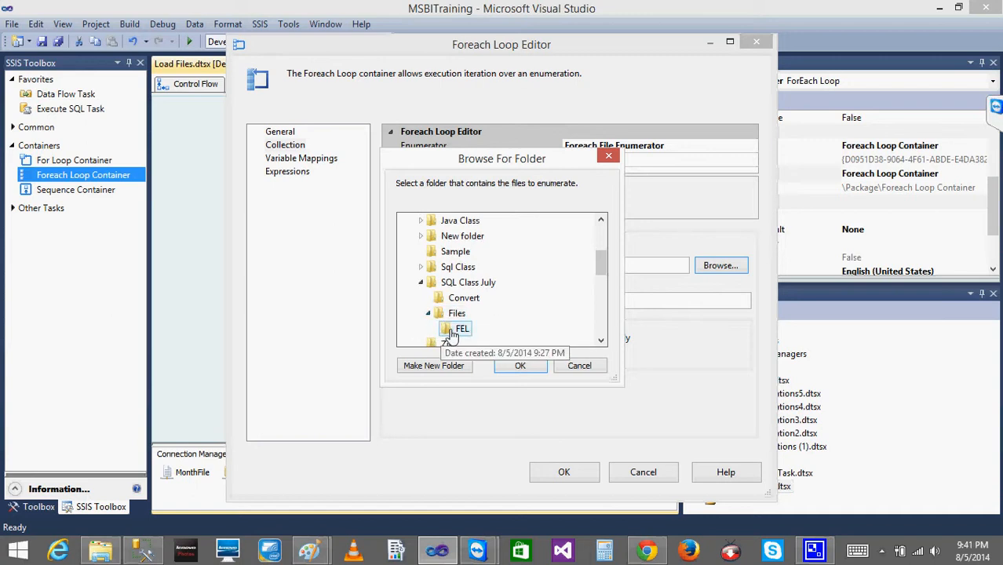
{"action": "left_click", "coordinate": [452, 331]}
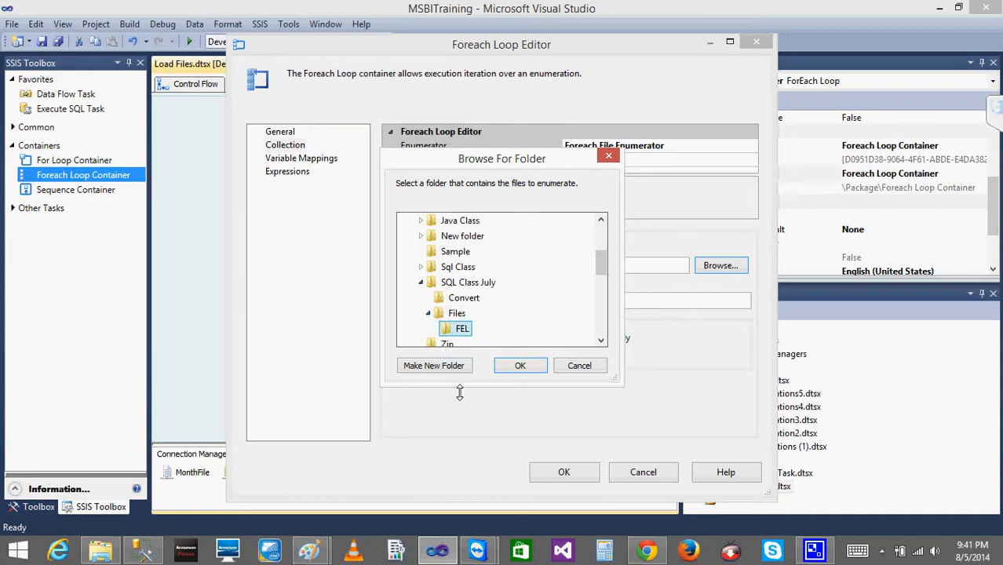
{"action": "left_click", "coordinate": [882, 552]}
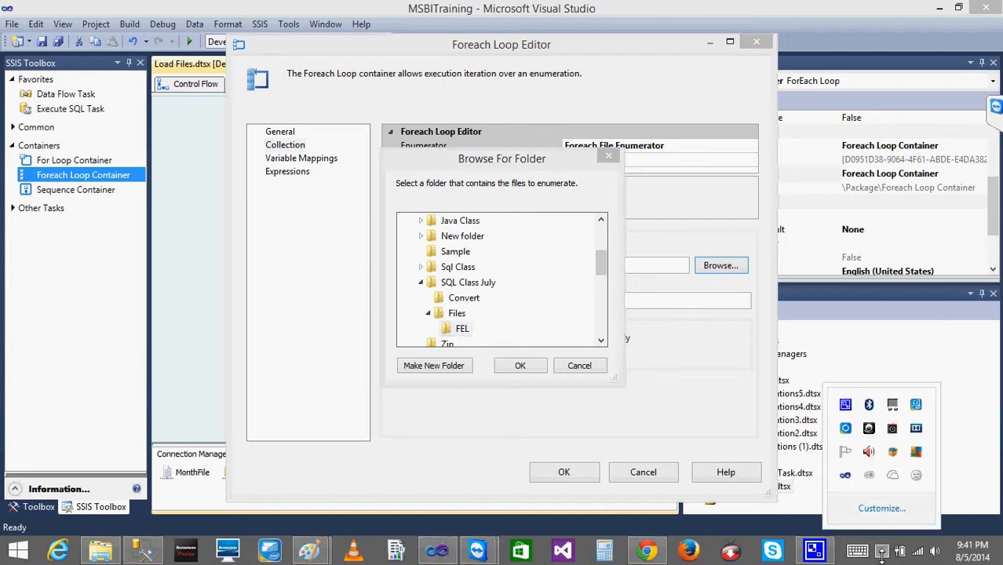
{"action": "left_click", "coordinate": [740, 373]}
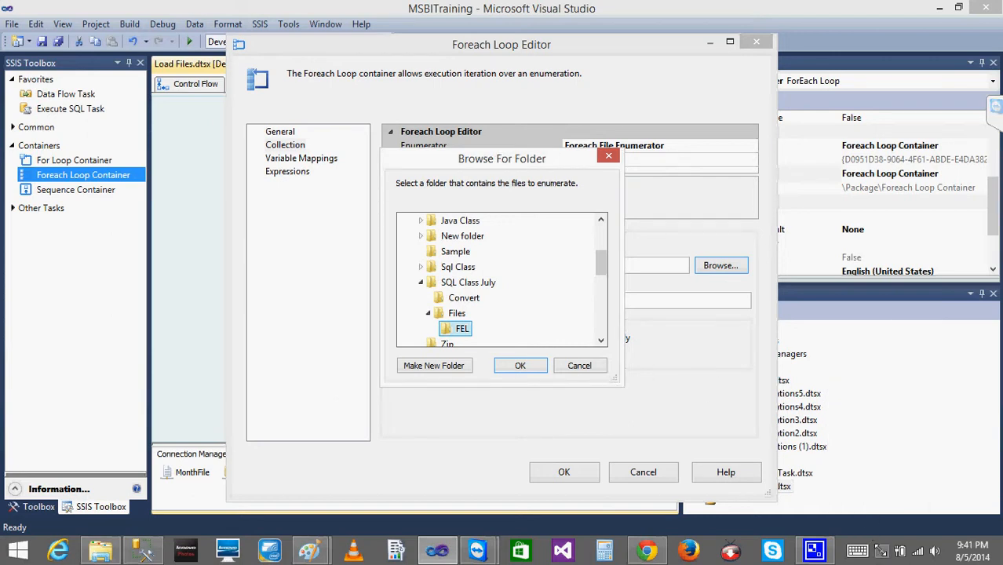
{"action": "left_click", "coordinate": [882, 551]}
{"action": "left_click", "coordinate": [882, 551]}
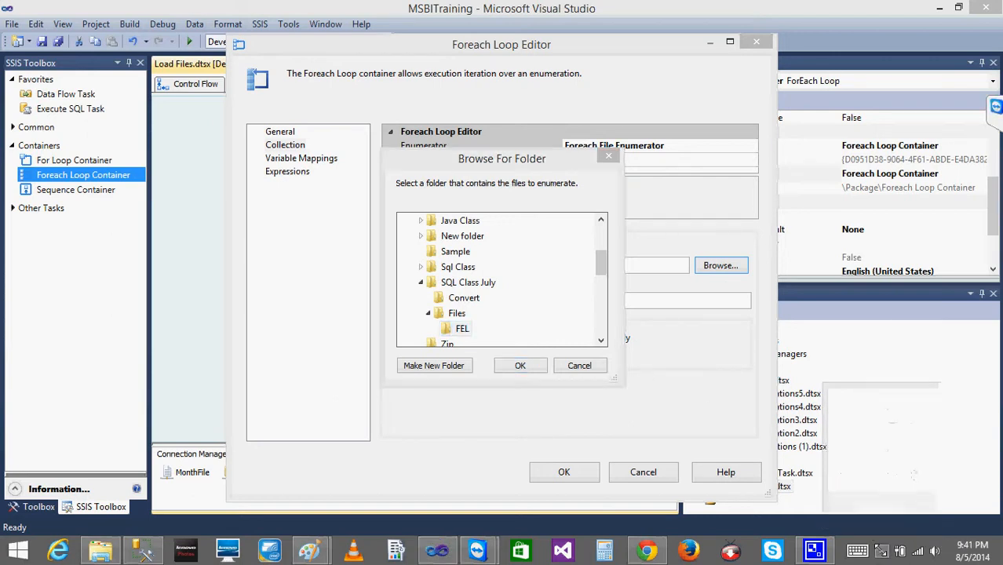
{"action": "left_click", "coordinate": [882, 551]}
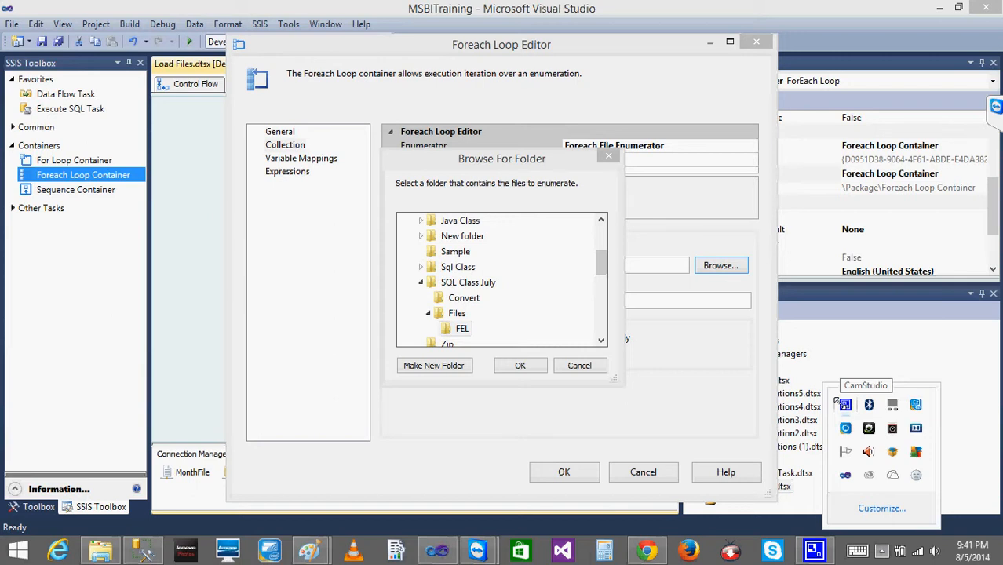
{"action": "left_click", "coordinate": [642, 340]}
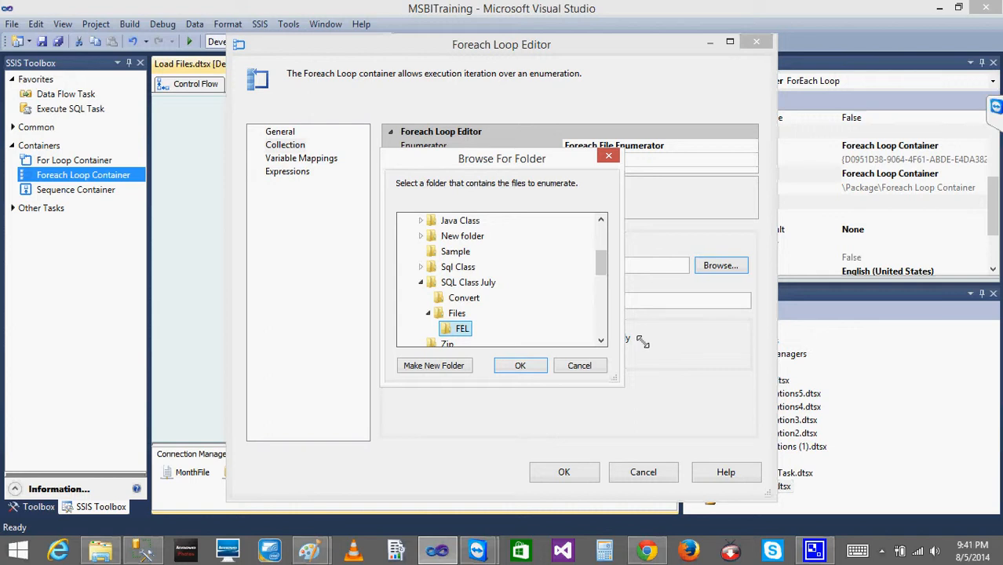
- Accept the selected FEL folder as the one to enumerate
{"action": "left_click", "coordinate": [511, 372]}
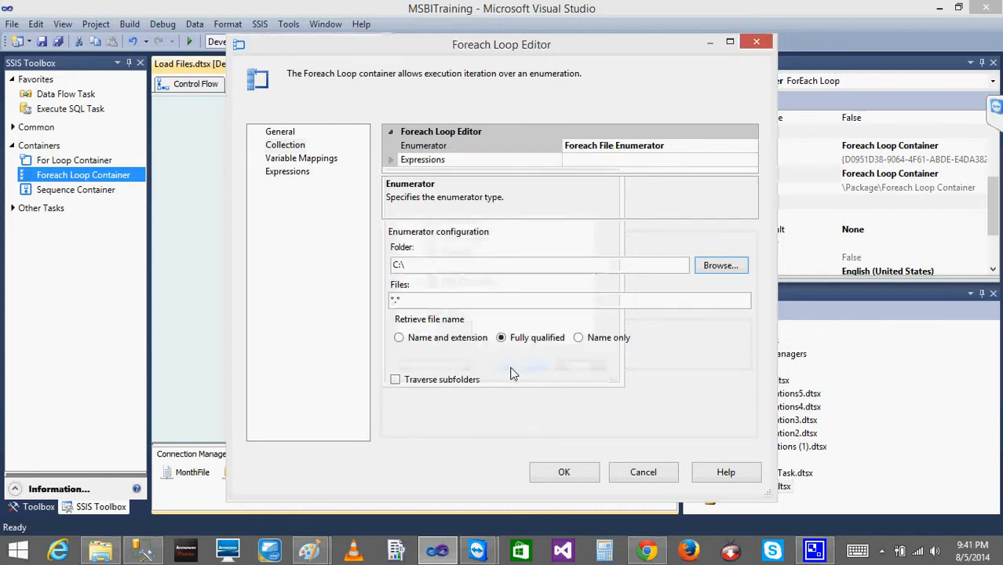
- Set the file enumerator's folder to Desktop\SQL Class July\Files\FEL\, ending the path with a backslash
{"action": "left_click", "coordinate": [629, 264]}
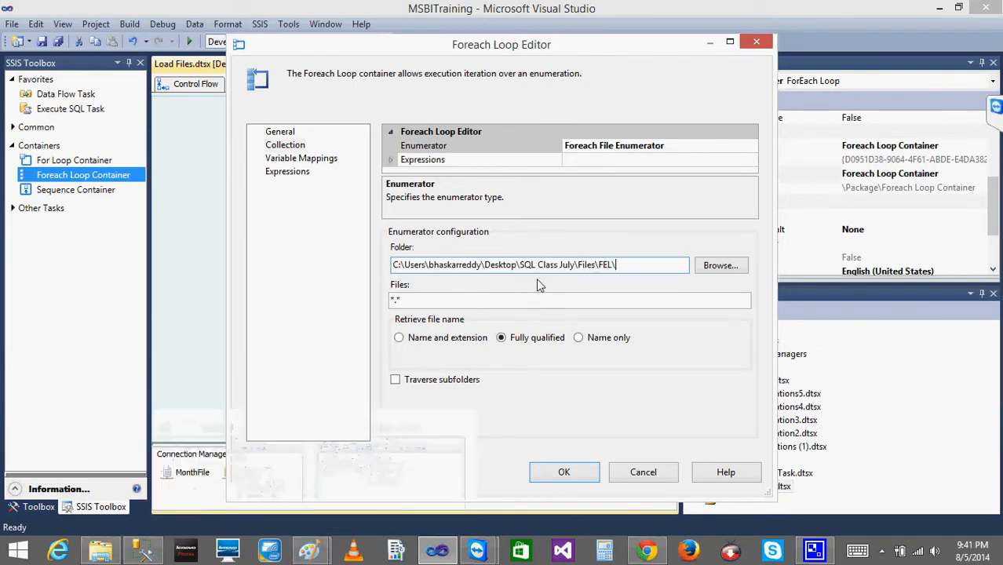
{"action": "left_click", "coordinate": [405, 299]}
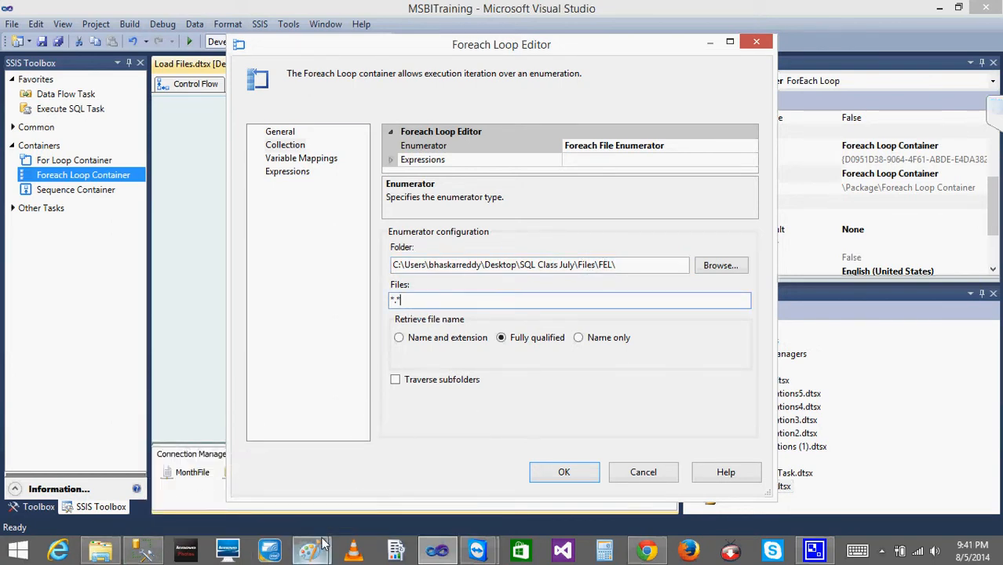
- Switch to Paint and handwrite the wildcard pattern *.* beside the data flow sketch, circling both asterisks
{"action": "mouse_move", "coordinate": [310, 549]}
{"action": "left_click", "coordinate": [380, 489]}
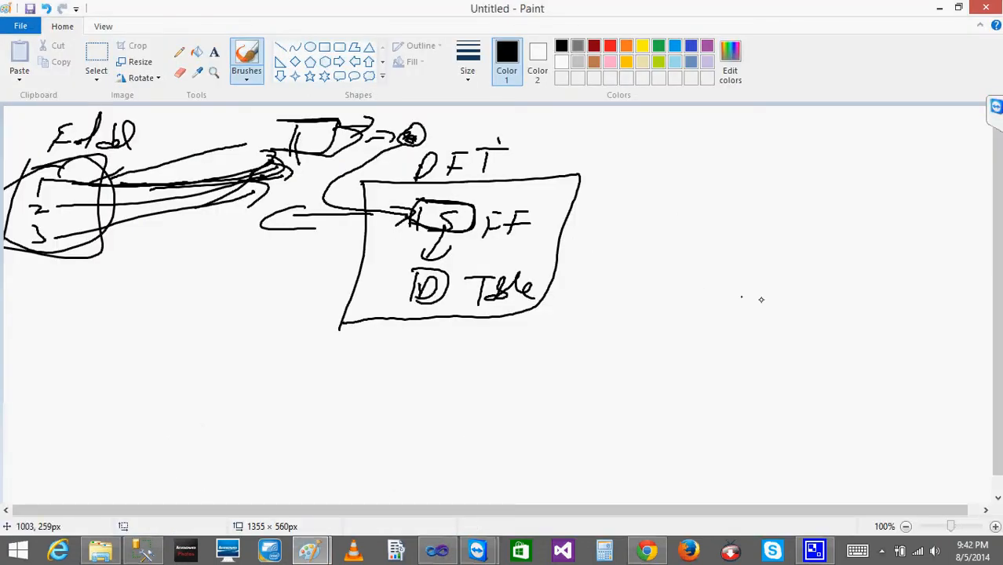
{"action": "left_click", "coordinate": [749, 194]}
{"action": "left_click_drag", "start_coordinate": [806, 185], "coordinate": [788, 210]}
{"action": "mouse_move", "coordinate": [788, 181]}
{"action": "left_mouse_down"}
{"action": "mouse_move", "coordinate": [830, 207]}
{"action": "mouse_move", "coordinate": [833, 185]}
{"action": "left_mouse_up"}
{"action": "left_click_drag", "start_coordinate": [727, 189], "coordinate": [758, 214]}
{"action": "mouse_move", "coordinate": [724, 216]}
{"action": "left_mouse_down"}
{"action": "mouse_move", "coordinate": [757, 190]}
{"action": "mouse_move", "coordinate": [776, 202]}
{"action": "mouse_move", "coordinate": [744, 175]}
{"action": "mouse_move", "coordinate": [749, 222]}
{"action": "mouse_move", "coordinate": [752, 174]}
{"action": "mouse_move", "coordinate": [765, 212]}
{"action": "mouse_move", "coordinate": [743, 200]}
{"action": "left_mouse_up"}
{"action": "mouse_move", "coordinate": [808, 169]}
{"action": "left_mouse_down"}
{"action": "mouse_move", "coordinate": [845, 211]}
{"action": "mouse_move", "coordinate": [828, 164]}
{"action": "mouse_move", "coordinate": [799, 176]}
{"action": "left_mouse_up"}
- Handwrite the pattern *.txt below the *.* sketch and circle both its asterisk and its extension
{"action": "mouse_move", "coordinate": [744, 264]}
{"action": "left_mouse_down"}
{"action": "mouse_move", "coordinate": [733, 278]}
{"action": "mouse_move", "coordinate": [745, 291]}
{"action": "left_mouse_up"}
{"action": "left_click_drag", "start_coordinate": [699, 278], "coordinate": [747, 275]}
{"action": "left_click", "coordinate": [777, 281]}
{"action": "left_click_drag", "start_coordinate": [811, 255], "coordinate": [821, 284]}
{"action": "left_click_drag", "start_coordinate": [794, 268], "coordinate": [843, 276]}
{"action": "left_click_drag", "start_coordinate": [851, 267], "coordinate": [831, 278]}
{"action": "mouse_move", "coordinate": [866, 246]}
{"action": "left_mouse_down"}
{"action": "mouse_move", "coordinate": [868, 276]}
{"action": "mouse_move", "coordinate": [876, 263]}
{"action": "mouse_move", "coordinate": [809, 282]}
{"action": "mouse_move", "coordinate": [797, 237]}
{"action": "left_mouse_up"}
{"action": "mouse_move", "coordinate": [737, 261]}
{"action": "left_mouse_down"}
{"action": "mouse_move", "coordinate": [713, 290]}
{"action": "mouse_move", "coordinate": [777, 281]}
{"action": "mouse_move", "coordinate": [696, 288]}
{"action": "mouse_move", "coordinate": [742, 247]}
{"action": "mouse_move", "coordinate": [674, 296]}
{"action": "mouse_move", "coordinate": [692, 263]}
{"action": "left_mouse_up"}
{"action": "mouse_move", "coordinate": [774, 281]}
{"action": "left_mouse_down"}
{"action": "mouse_move", "coordinate": [792, 287]}
{"action": "mouse_move", "coordinate": [779, 285]}
{"action": "left_mouse_up"}
{"action": "mouse_move", "coordinate": [832, 259]}
{"action": "left_mouse_down"}
{"action": "mouse_move", "coordinate": [875, 280]}
{"action": "mouse_move", "coordinate": [816, 298]}
{"action": "mouse_move", "coordinate": [858, 263]}
{"action": "mouse_move", "coordinate": [858, 244]}
{"action": "mouse_move", "coordinate": [817, 262]}
{"action": "left_mouse_up"}
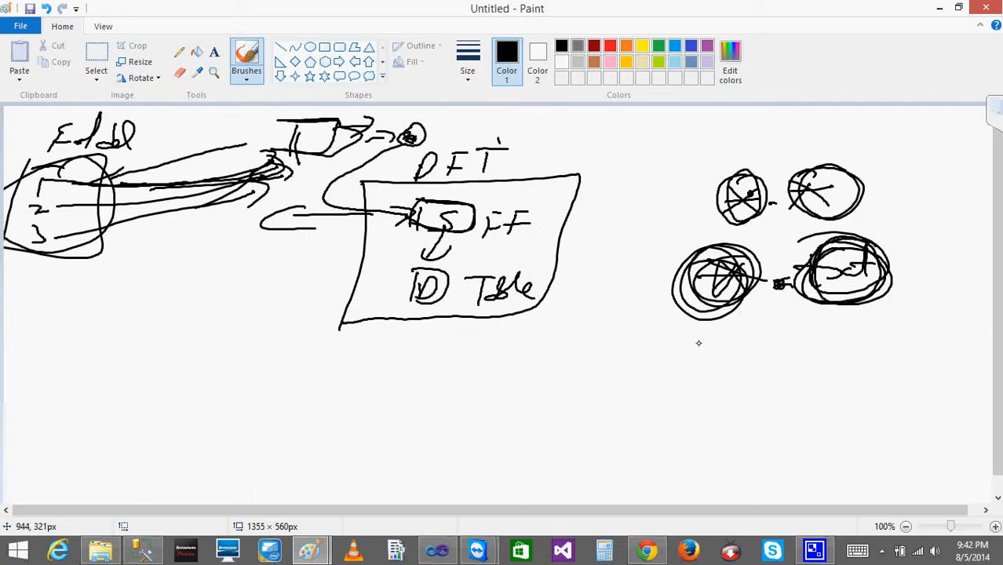
- Handwrite the pattern abc*.txt as a third example, box the abc prefix, circle the asterisk and underline the extension
{"action": "mouse_move", "coordinate": [678, 352]}
{"action": "left_mouse_down"}
{"action": "mouse_move", "coordinate": [687, 362]}
{"action": "mouse_move", "coordinate": [728, 345]}
{"action": "mouse_move", "coordinate": [744, 372]}
{"action": "left_mouse_up"}
{"action": "left_click_drag", "start_coordinate": [729, 362], "coordinate": [766, 358]}
{"action": "left_click_drag", "start_coordinate": [739, 343], "coordinate": [744, 361]}
{"action": "left_click", "coordinate": [791, 359]}
{"action": "mouse_move", "coordinate": [826, 335]}
{"action": "left_mouse_down"}
{"action": "mouse_move", "coordinate": [823, 343]}
{"action": "mouse_move", "coordinate": [883, 357]}
{"action": "mouse_move", "coordinate": [920, 339]}
{"action": "left_mouse_up"}
{"action": "mouse_move", "coordinate": [689, 366]}
{"action": "left_mouse_down"}
{"action": "mouse_move", "coordinate": [652, 373]}
{"action": "mouse_move", "coordinate": [699, 325]}
{"action": "mouse_move", "coordinate": [702, 380]}
{"action": "left_mouse_up"}
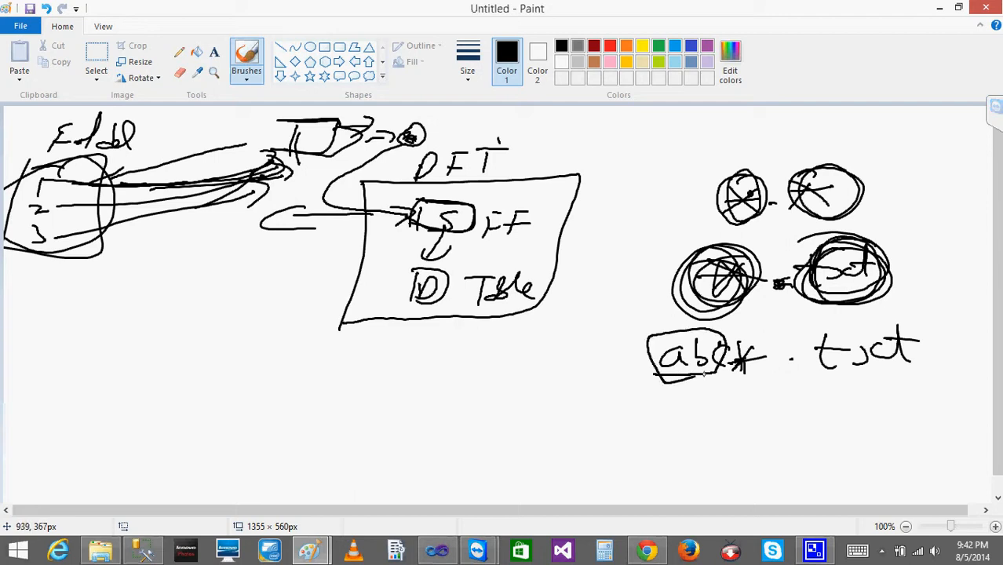
{"action": "mouse_move", "coordinate": [743, 333]}
{"action": "left_mouse_down"}
{"action": "mouse_move", "coordinate": [777, 342]}
{"action": "mouse_move", "coordinate": [760, 330]}
{"action": "mouse_move", "coordinate": [742, 387]}
{"action": "left_mouse_up"}
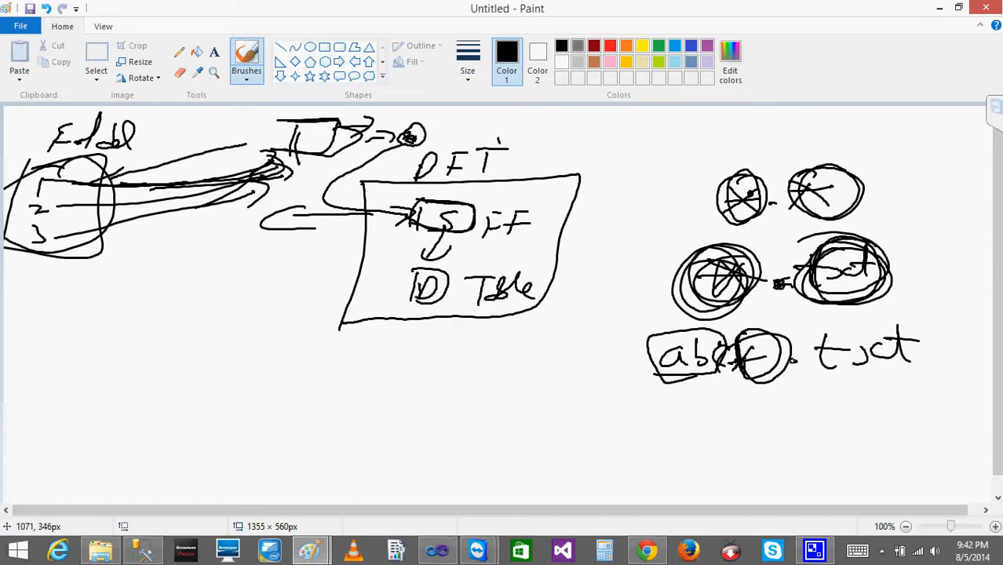
{"action": "left_click_drag", "start_coordinate": [814, 369], "coordinate": [923, 357]}
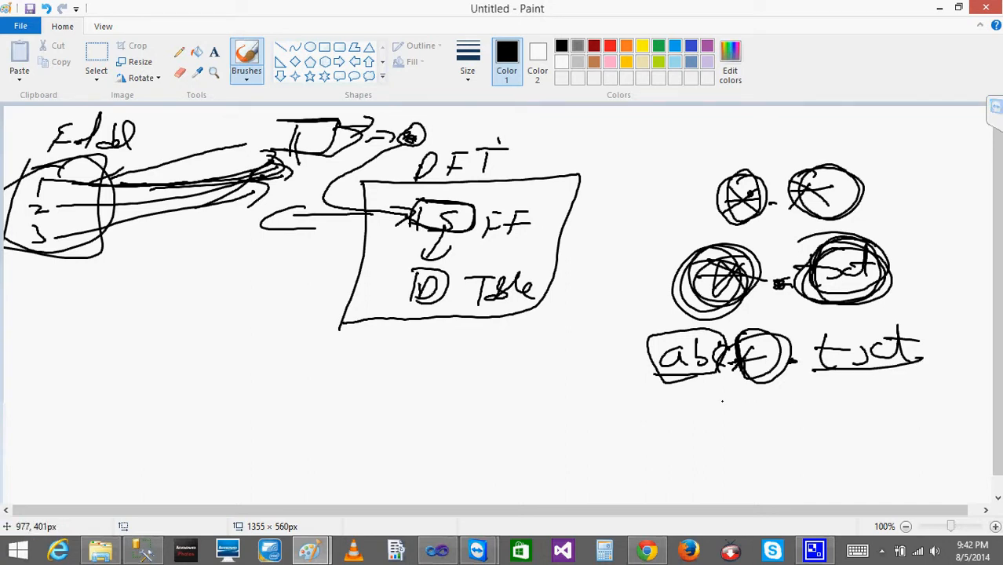
- Switch to File Explorer and check how the text files in the FEL folder are named
{"action": "left_click", "coordinate": [88, 553]}
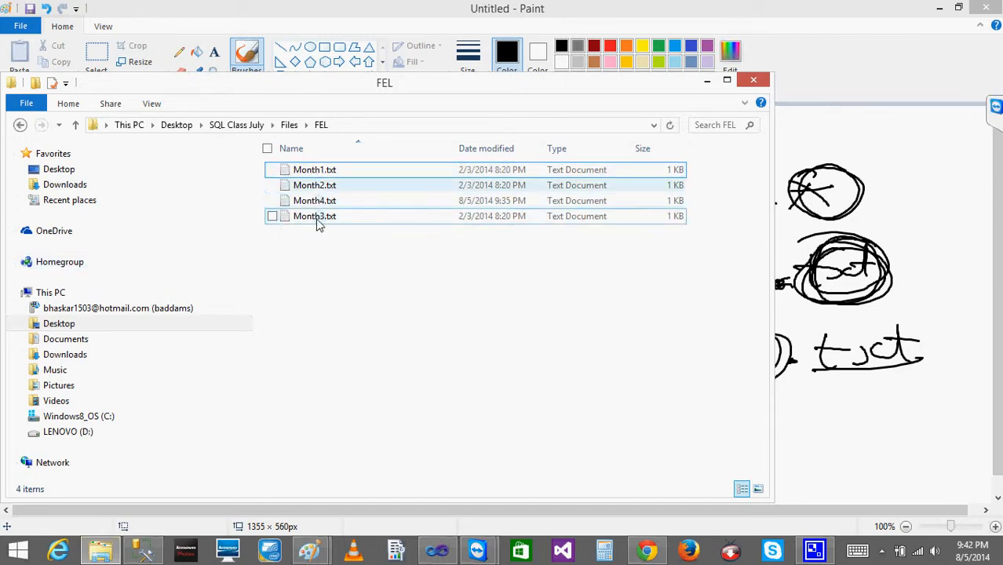
{"action": "left_click", "coordinate": [311, 170]}
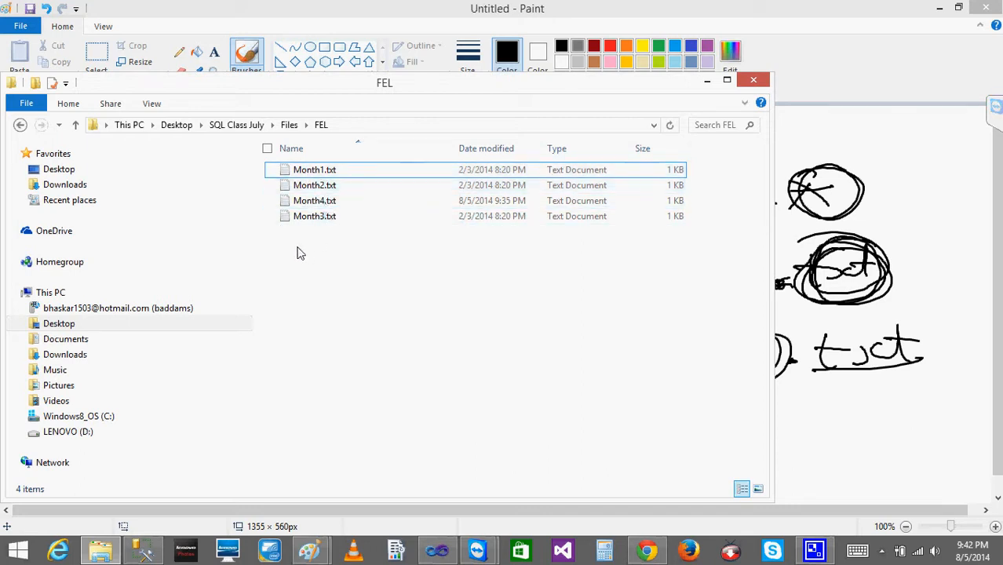
{"action": "left_click", "coordinate": [707, 81]}
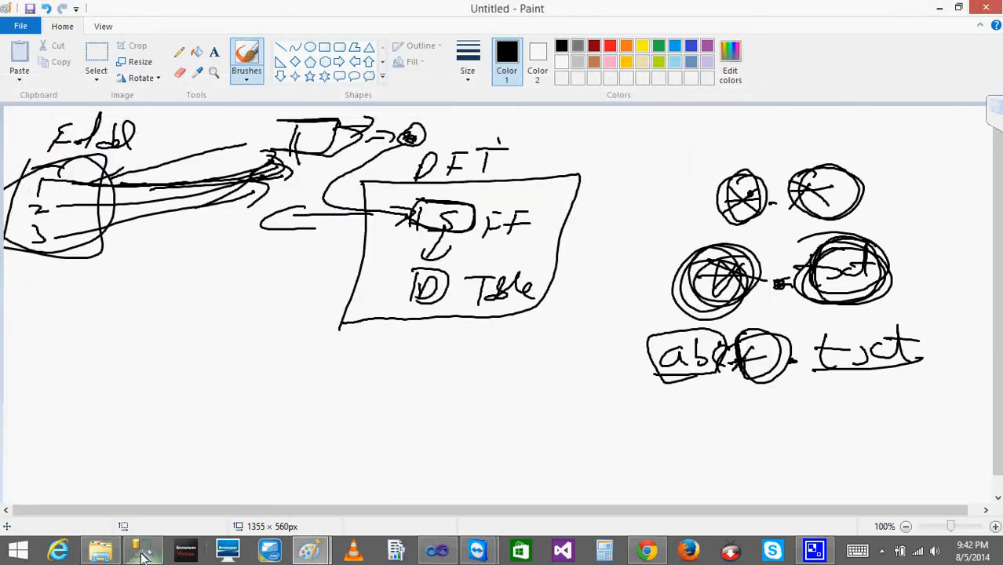
- Return to the Foreach Loop Editor in Visual Studio and set the Files pattern to Month*.txt
{"action": "left_click", "coordinate": [434, 553]}
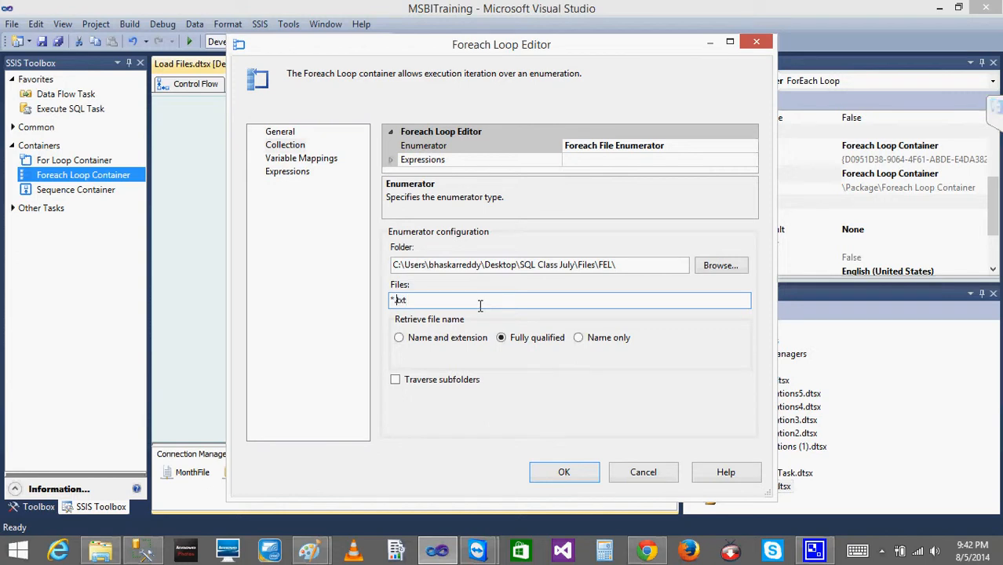
{"action": "key", "text": "BackSpace"}
{"action": "type", "text": "Month1"}
{"action": "key", "text": "BackSpace"}
{"action": "type", "text": "*"}
- Review the folder path and the file name pattern in the enumerator configuration
{"action": "left_click_drag", "start_coordinate": [443, 300], "coordinate": [361, 299]}
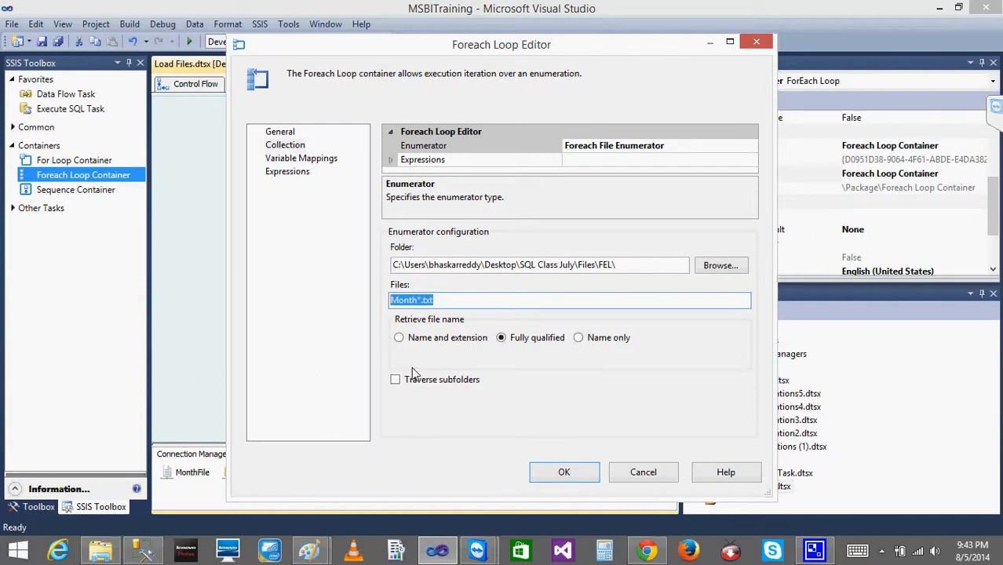
{"action": "left_click", "coordinate": [458, 303]}
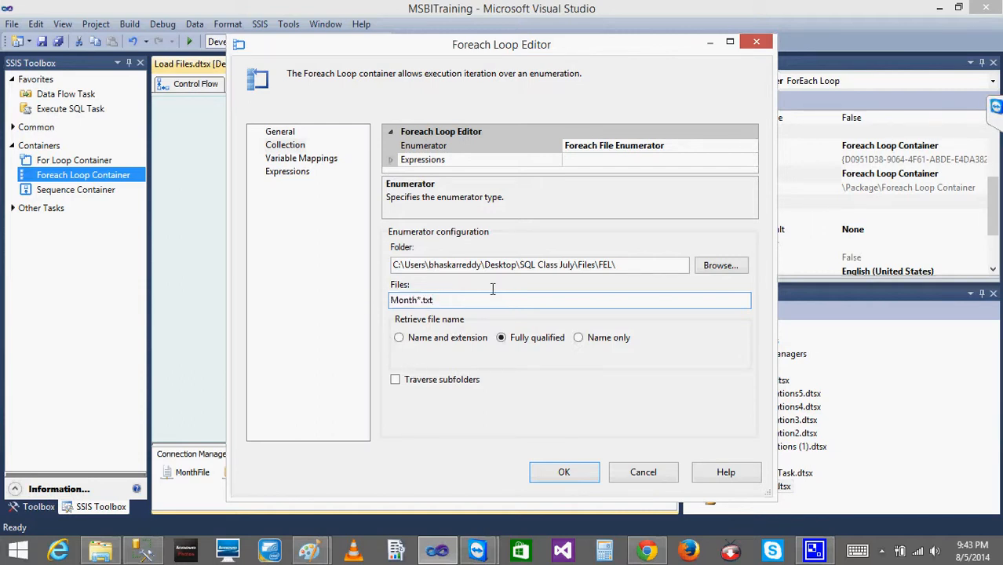
{"action": "left_click_drag", "start_coordinate": [641, 269], "coordinate": [371, 253]}
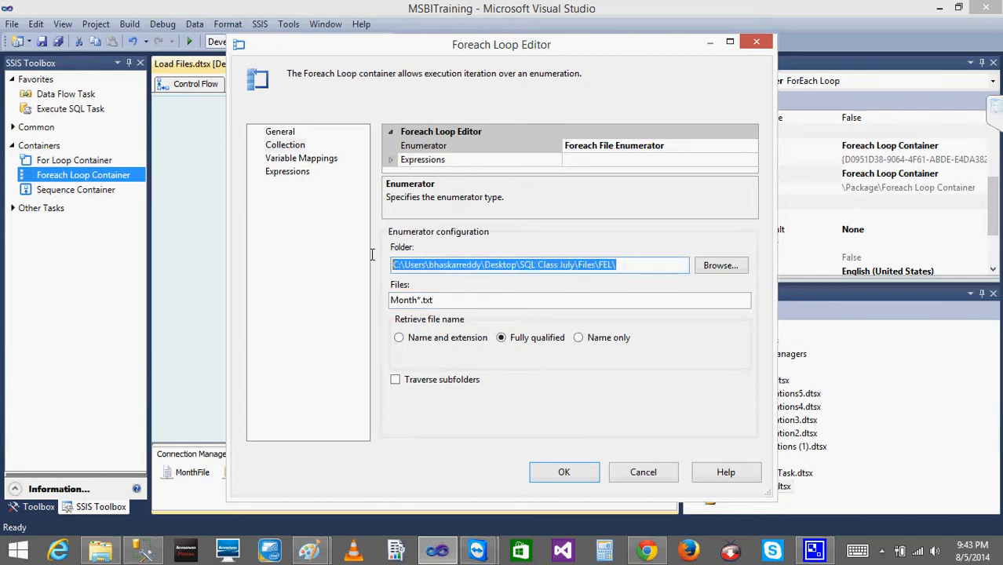
{"action": "left_click", "coordinate": [454, 301]}
{"action": "left_click_drag", "start_coordinate": [437, 298], "coordinate": [378, 297]}
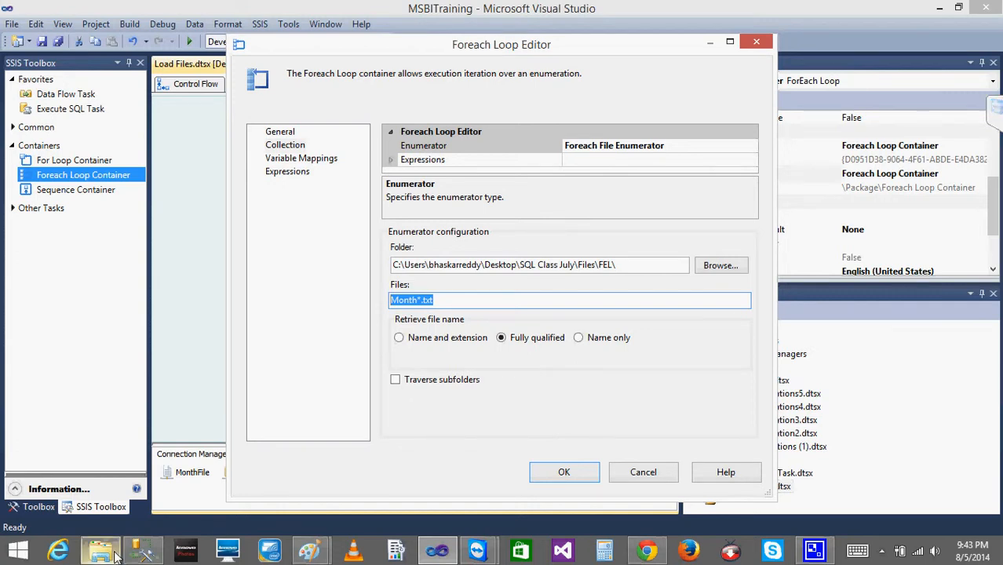
{"action": "mouse_move", "coordinate": [115, 556]}
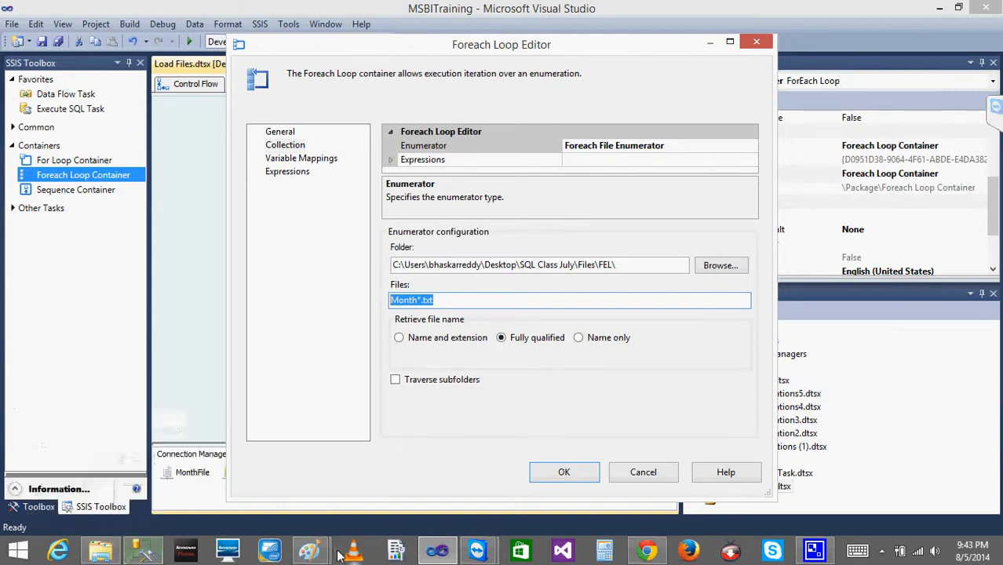
{"action": "mouse_move", "coordinate": [317, 555]}
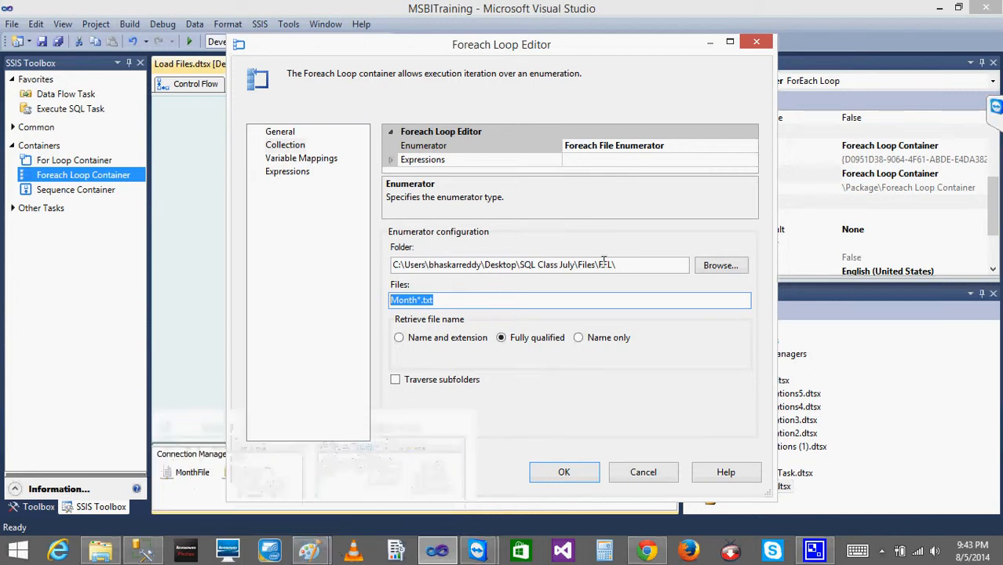
- Copy the full path of the FEL folder from File Explorer
{"action": "left_click", "coordinate": [101, 554]}
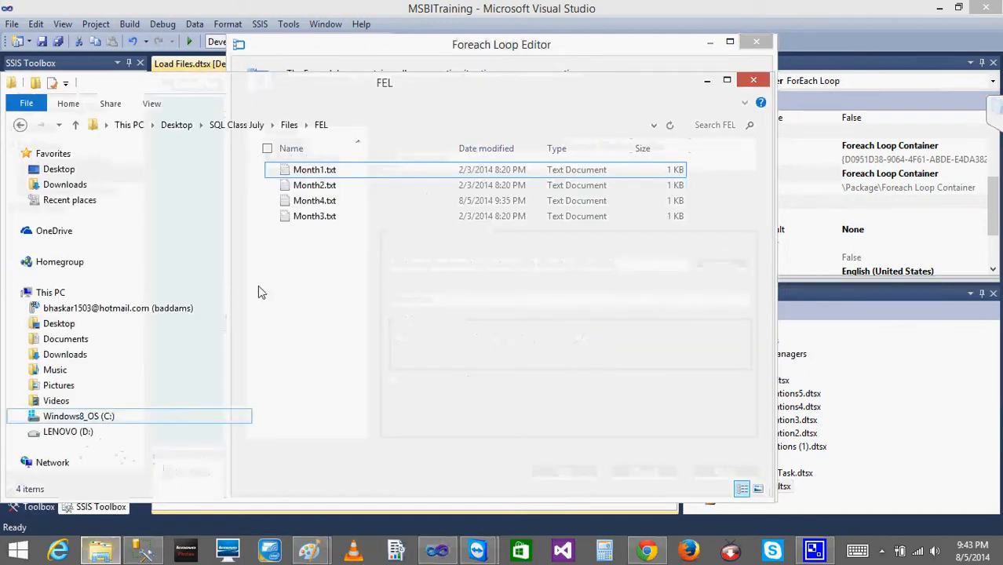
{"action": "left_click", "coordinate": [352, 130]}
{"action": "key", "text": "ctrl+c"}
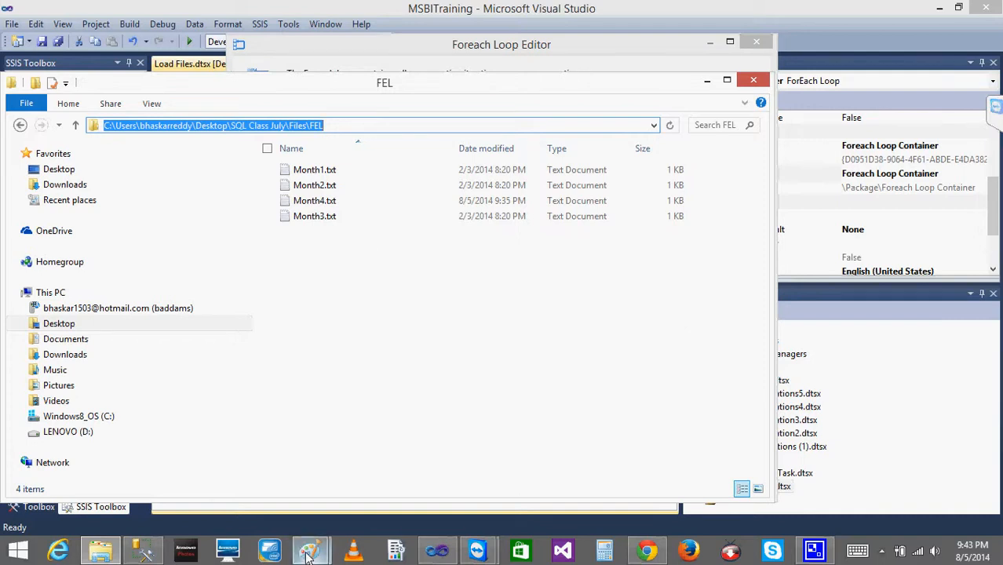
- Switch to SQL Server Management Studio, paste the folder path below the CREATE TABLE statement and append \Month1.txt
{"action": "left_click", "coordinate": [142, 551]}
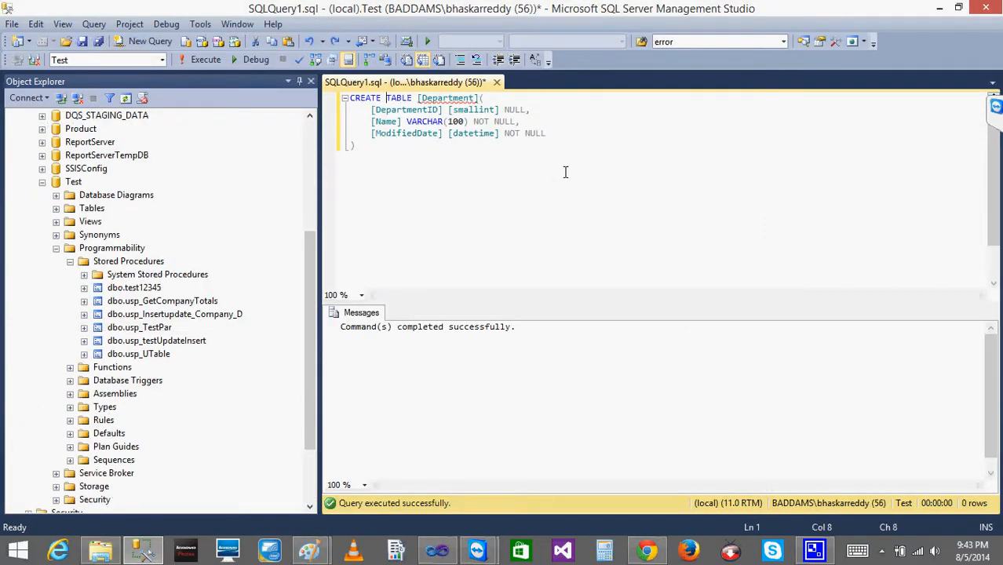
{"action": "key", "text": "Down"}
{"action": "key", "text": "Down"}
{"action": "key", "text": "Return"}
{"action": "key", "text": "Return"}
{"action": "key", "text": "ctrl+v"}
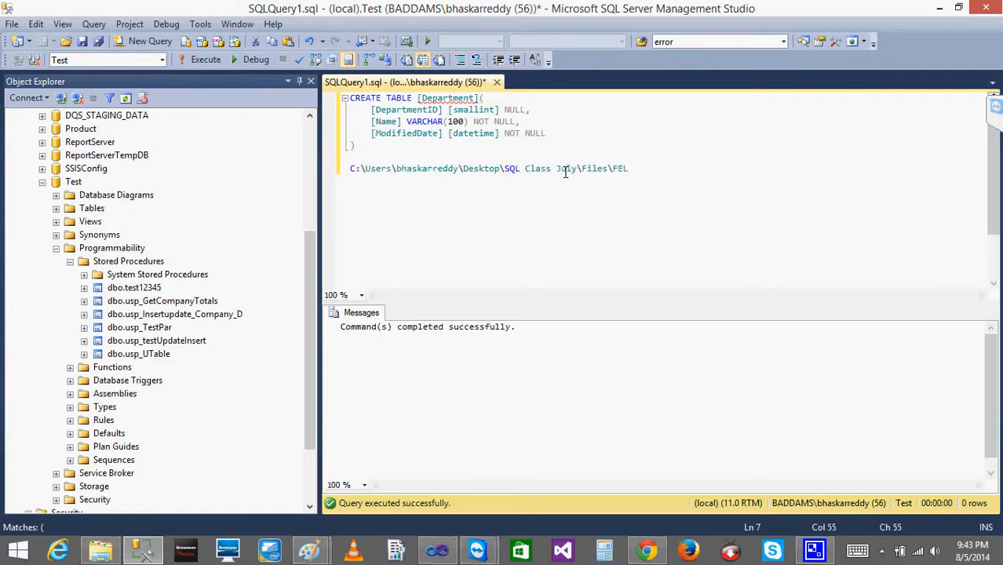
{"action": "type", "text": "\\Month1.txt"}
{"action": "key", "text": "Left"}
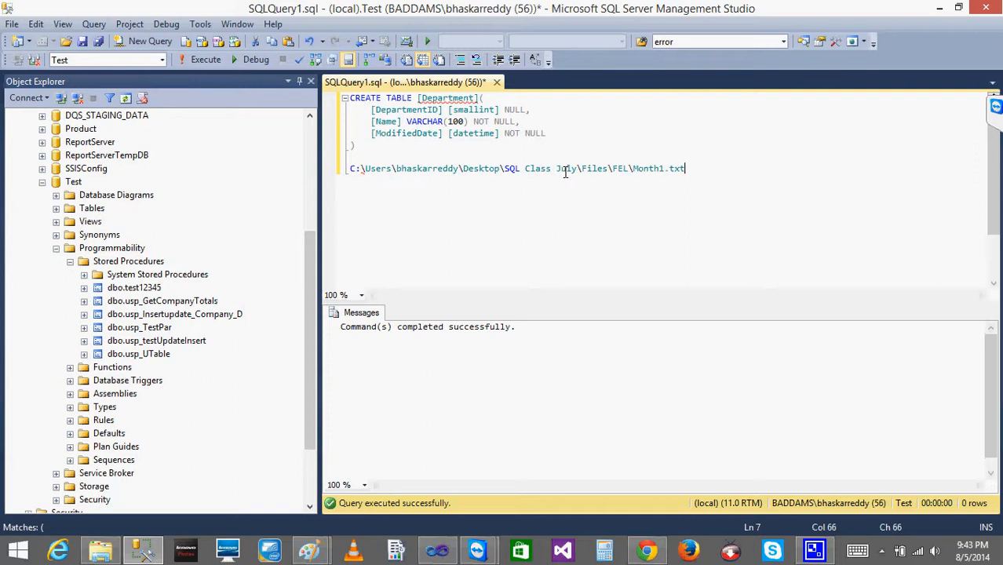
- Duplicate the Month1.txt path line three times directly below the original in the query
{"action": "key", "text": "Home"}
{"action": "key", "text": "End"}
{"action": "key", "text": "Home"}
{"action": "key", "text": "shift+Right"}
{"action": "key", "text": "shift+Right"}
{"action": "key", "text": "shift+Right"}
{"action": "key", "text": "shift+Right"}
{"action": "key", "text": "shift+Right"}
{"action": "key", "text": "shift+Right"}
{"action": "key", "text": "shift+Right"}
{"action": "key", "text": "shift+Right"}
{"action": "key", "text": "shift+Right"}
{"action": "key", "text": "shift+Right"}
{"action": "key", "text": "shift+Right"}
{"action": "key", "text": "shift+Right"}
{"action": "key", "text": "shift+Right"}
{"action": "key", "text": "shift+Right"}
{"action": "key", "text": "shift+Right"}
{"action": "key", "text": "shift+Right"}
{"action": "key", "text": "shift+Right"}
{"action": "key", "text": "shift+Right"}
{"action": "key", "text": "shift+Right"}
{"action": "key", "text": "shift+Right"}
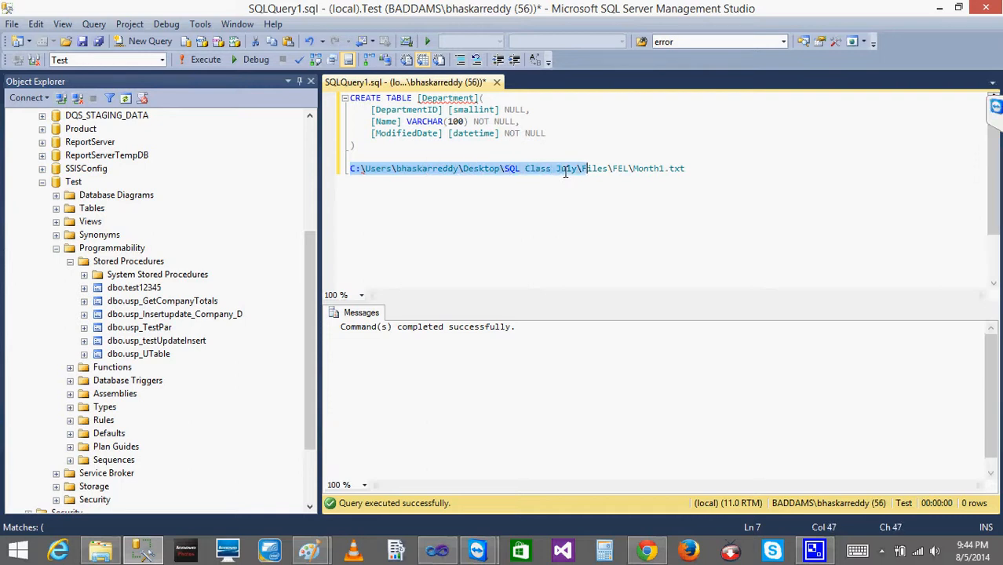
{"action": "key", "text": "shift+Right"}
{"action": "key", "text": "shift+Right"}
{"action": "key", "text": "shift+Right"}
{"action": "key", "text": "shift+Right"}
{"action": "key", "text": "shift+Right"}
{"action": "key", "text": "shift+Right"}
{"action": "key", "text": "shift+Right"}
{"action": "key", "text": "shift+Right"}
{"action": "key", "text": "shift+Right"}
{"action": "key", "text": "shift+Right"}
{"action": "key", "text": "shift+Right"}
{"action": "key", "text": "shift+Right"}
{"action": "key", "text": "shift+Right"}
{"action": "key", "text": "shift+Right"}
{"action": "key", "text": "shift+Right"}
{"action": "key", "text": "shift+Right"}
{"action": "key", "text": "shift+Right"}
{"action": "key", "text": "shift+Right"}
{"action": "key", "text": "shift+Right"}
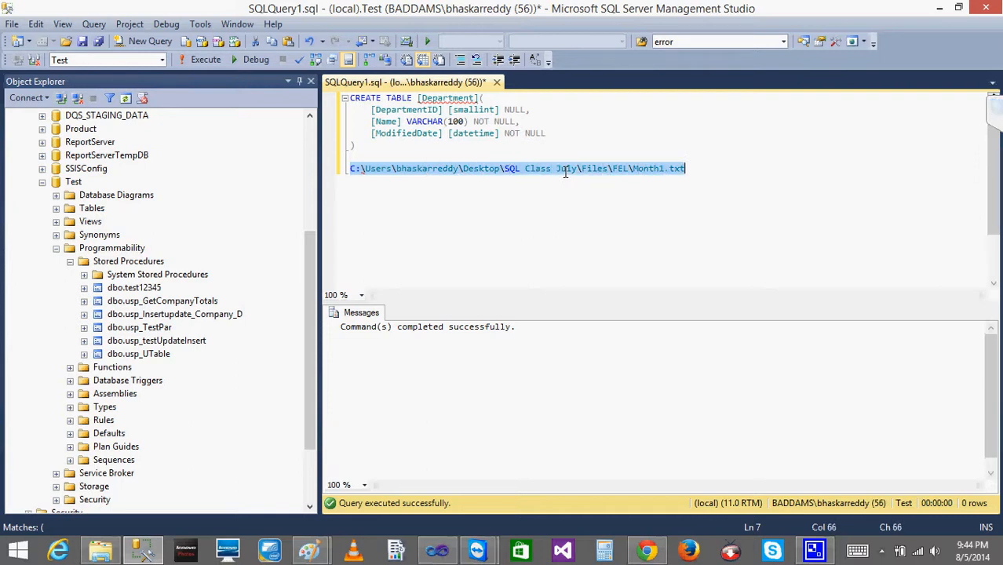
{"action": "key", "text": "ctrl+c"}
{"action": "key", "text": "End"}
{"action": "key", "text": "Return"}
{"action": "key", "text": "ctrl+v"}
{"action": "key", "text": "Return"}
{"action": "key", "text": "ctrl+v"}
{"action": "key", "text": "ctrl+v"}
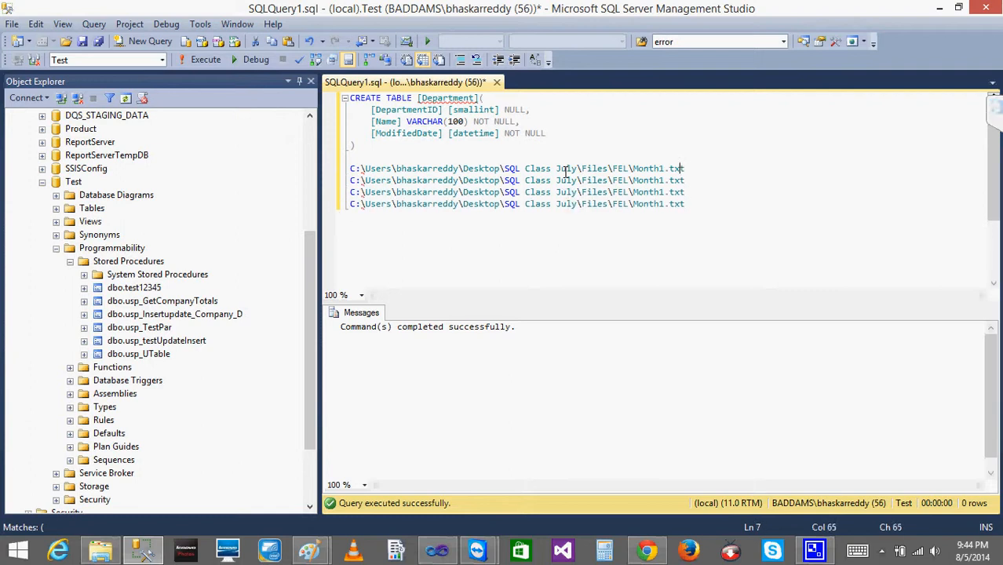
- Change the file names in the three duplicated path lines to Month2.txt, Month3.txt and Month4.txt
{"action": "key", "text": "BackSpace"}
{"action": "type", "text": "2"}
{"action": "key", "text": "BackSpace"}
{"action": "type", "text": "3"}
{"action": "key", "text": "BackSpace"}
{"action": "type", "text": "4"}
- Highlight the four file paths together and one by one to review the fully qualified names
{"action": "left_click_drag", "start_coordinate": [686, 204], "coordinate": [346, 166]}
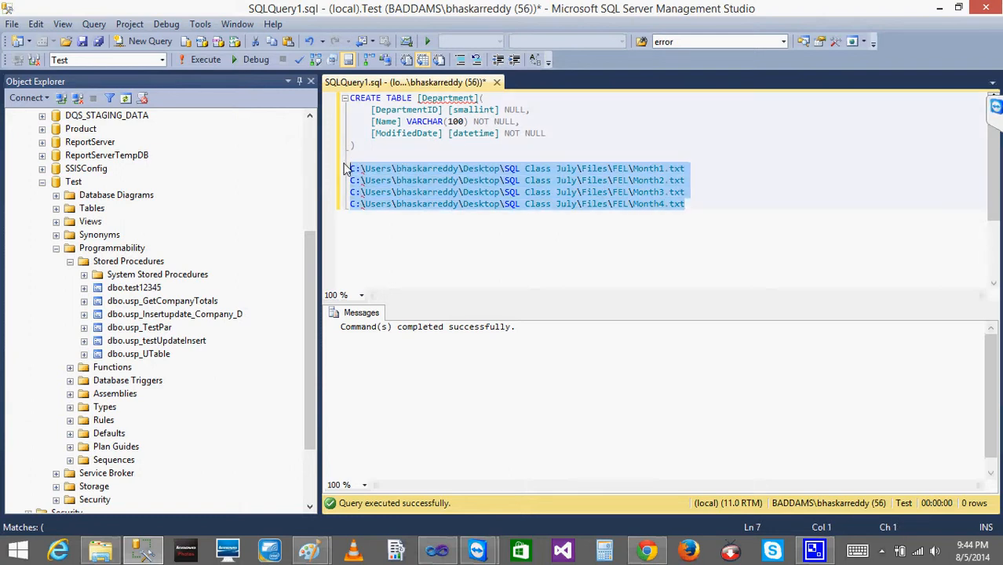
{"action": "left_click", "coordinate": [578, 204]}
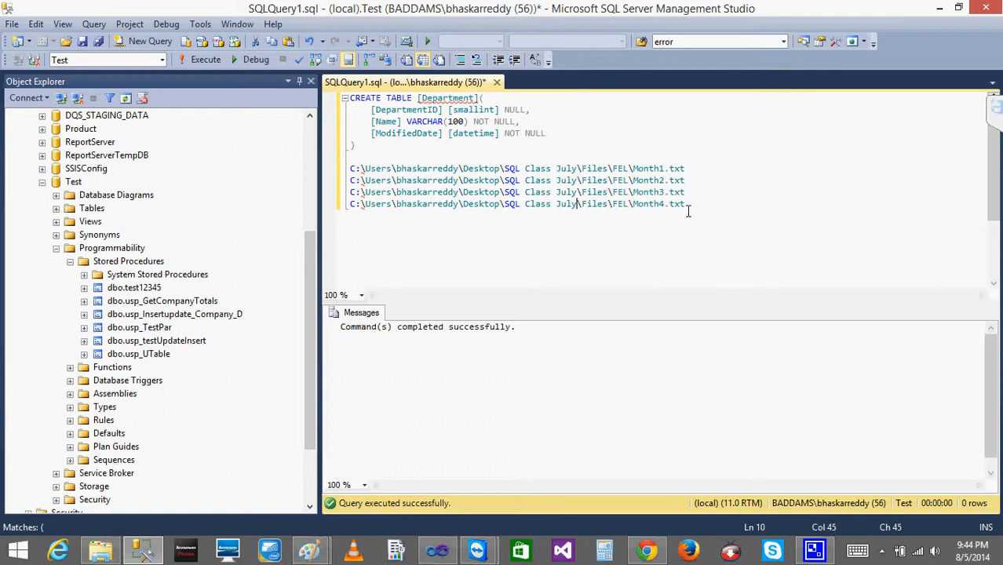
{"action": "left_click_drag", "start_coordinate": [703, 168], "coordinate": [345, 168]}
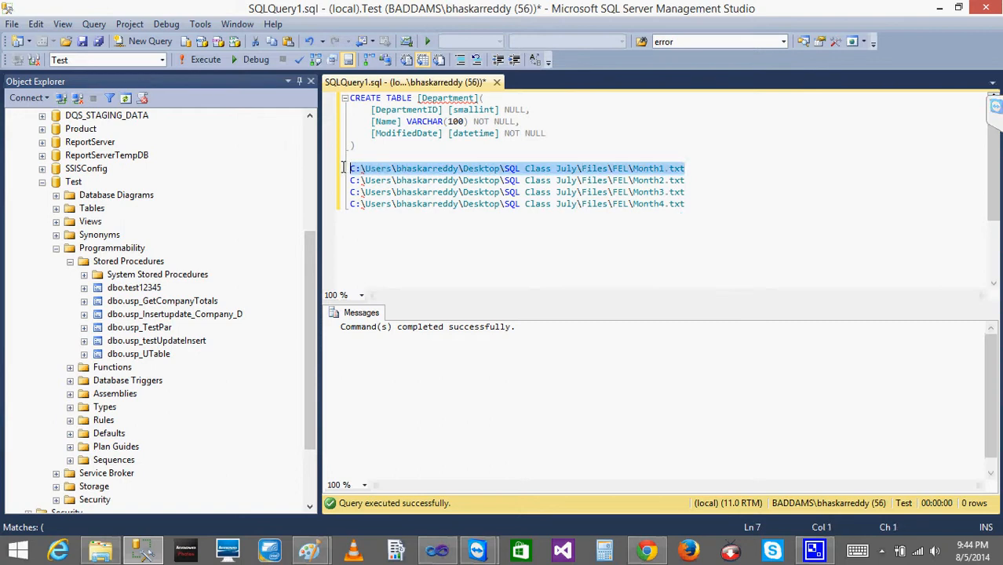
{"action": "left_click_drag", "start_coordinate": [703, 177], "coordinate": [301, 182]}
{"action": "left_click_drag", "start_coordinate": [716, 194], "coordinate": [349, 193]}
{"action": "left_click_drag", "start_coordinate": [706, 206], "coordinate": [349, 207]}
{"action": "left_click", "coordinate": [379, 236]}
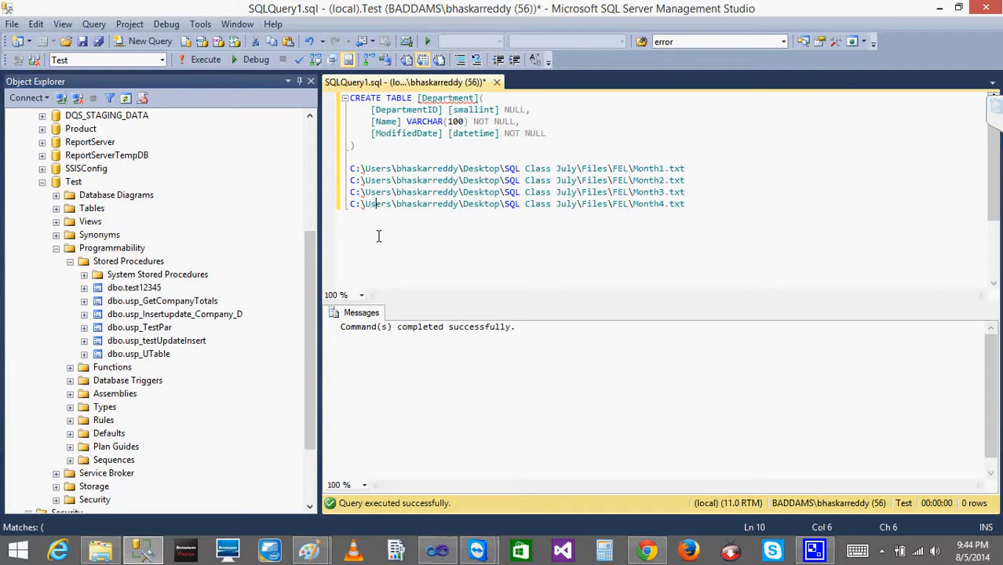
- Return to Visual Studio and accept the Foreach Loop Editor settings
{"action": "left_click", "coordinate": [438, 552]}
{"action": "left_click", "coordinate": [560, 474]}
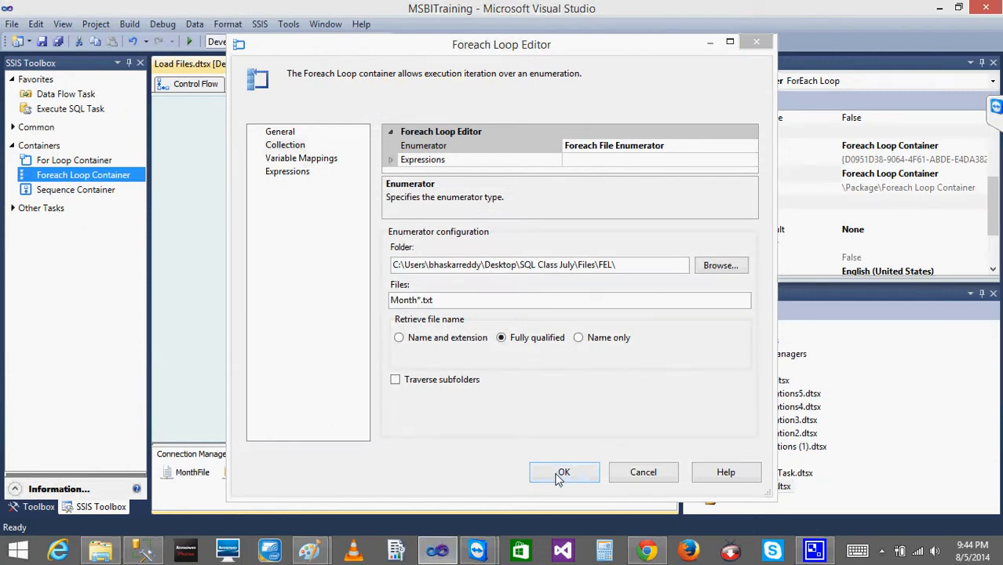
- Examine the MonthFile connection's ConnectionString property and compare it with the file paths listed in SQL Server Management Studio
{"action": "left_click", "coordinate": [521, 152]}
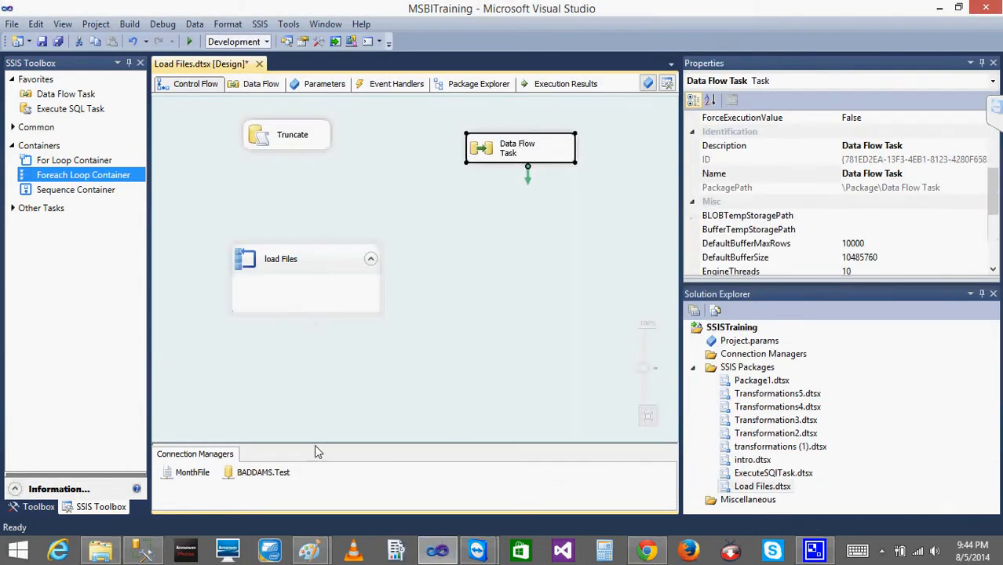
{"action": "left_click", "coordinate": [192, 474]}
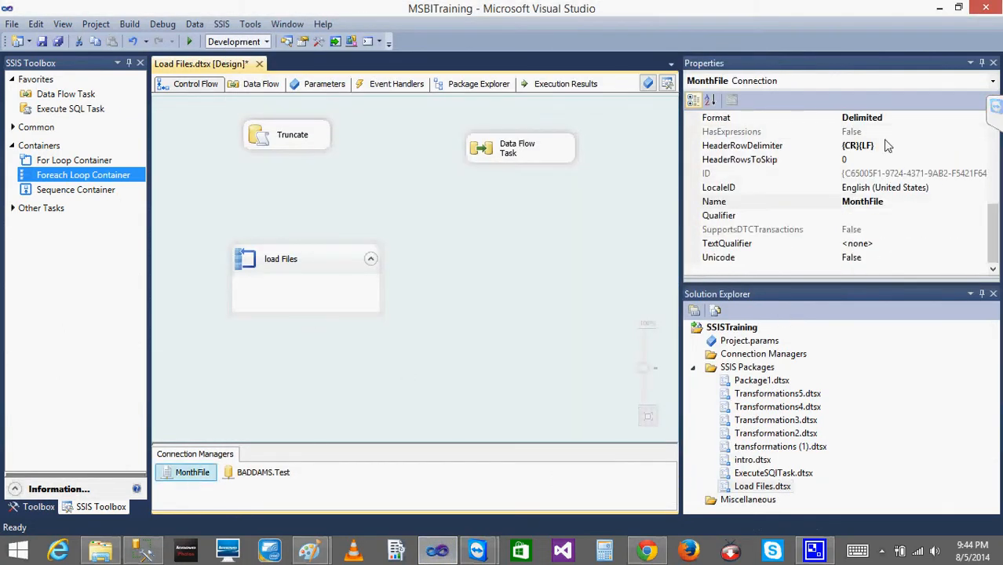
{"action": "left_click_drag", "start_coordinate": [993, 244], "coordinate": [992, 185]}
{"action": "left_click", "coordinate": [939, 175]}
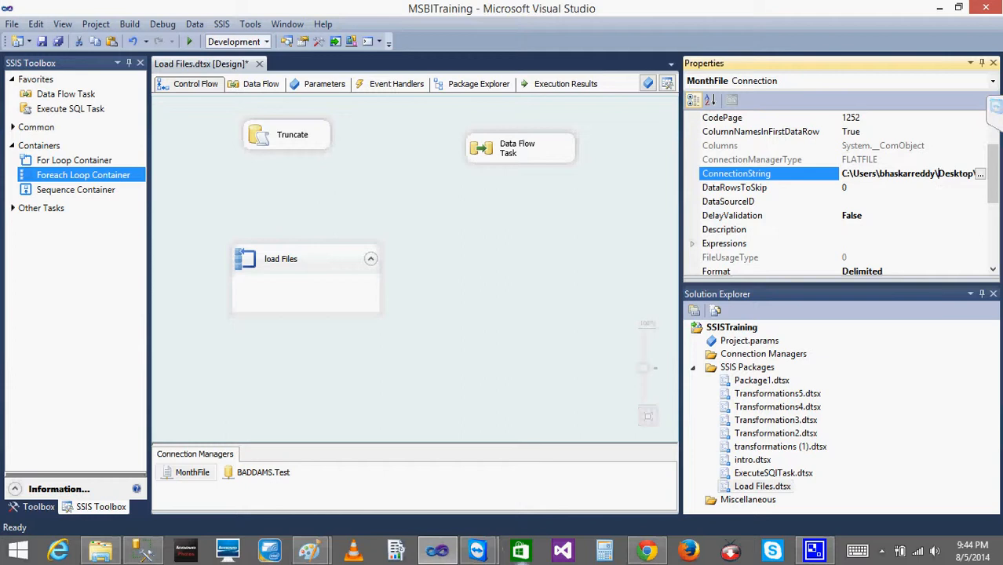
{"action": "mouse_move", "coordinate": [310, 551]}
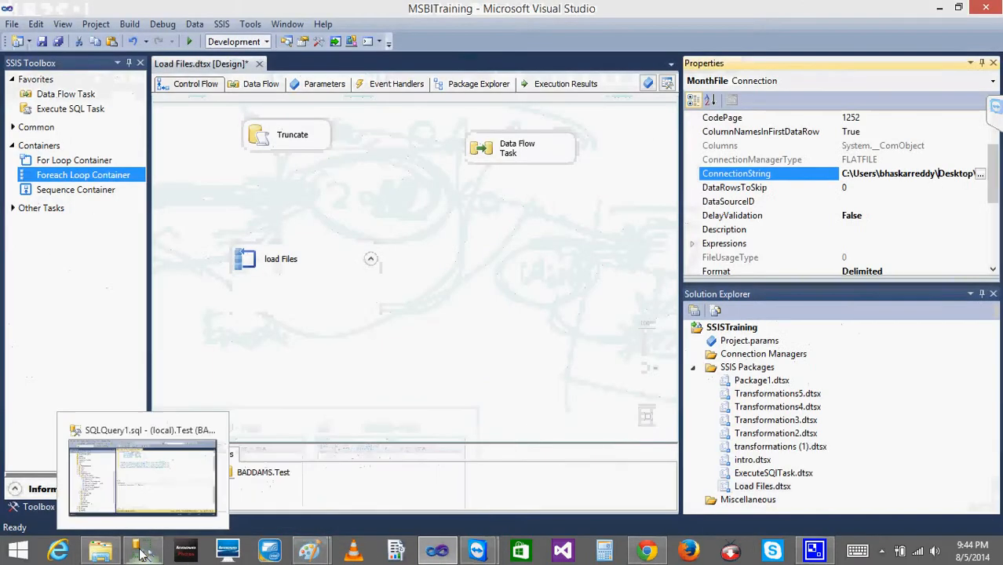
{"action": "left_click", "coordinate": [142, 550]}
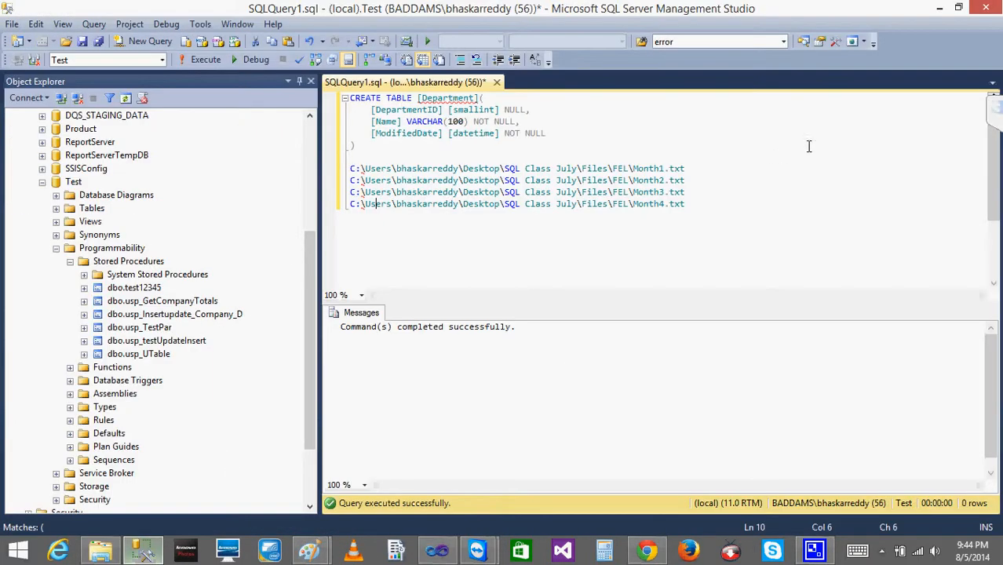
- Highlight the Month1.txt path in the query, and return to Visual Studio to review the MonthFile connection's ConnectionString
{"action": "left_click_drag", "start_coordinate": [697, 169], "coordinate": [349, 167]}
{"action": "left_click", "coordinate": [941, 8]}
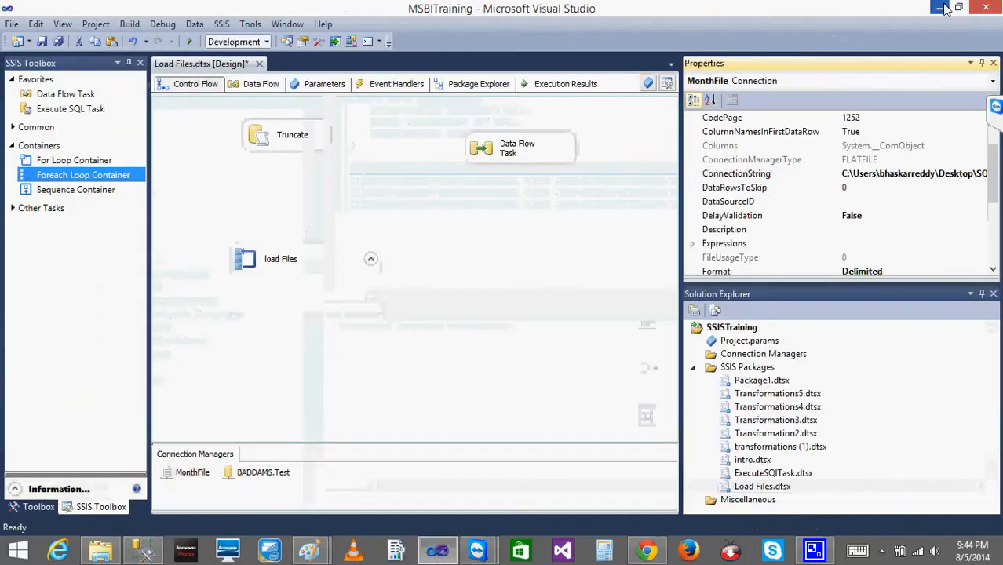
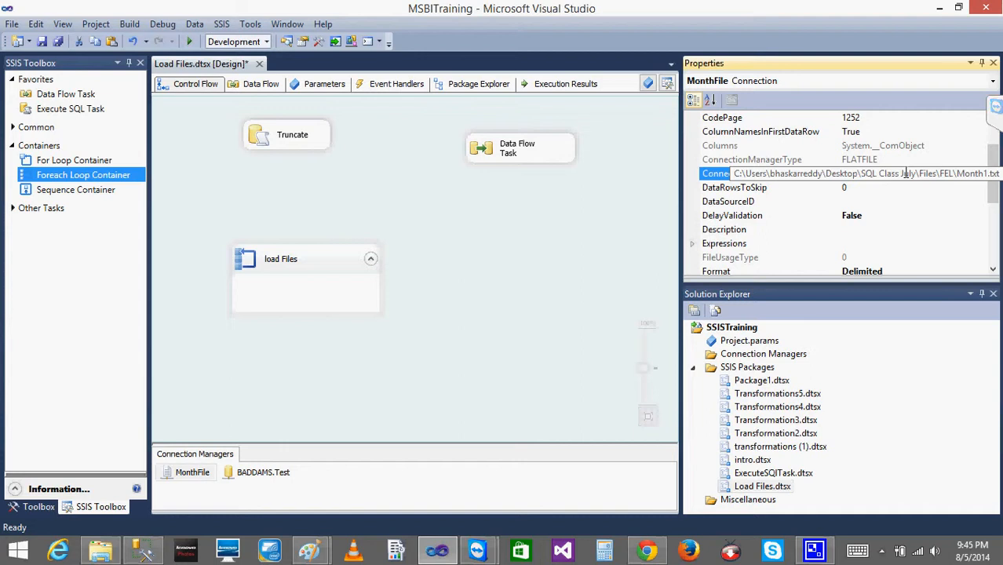
{"action": "left_click", "coordinate": [525, 391]}
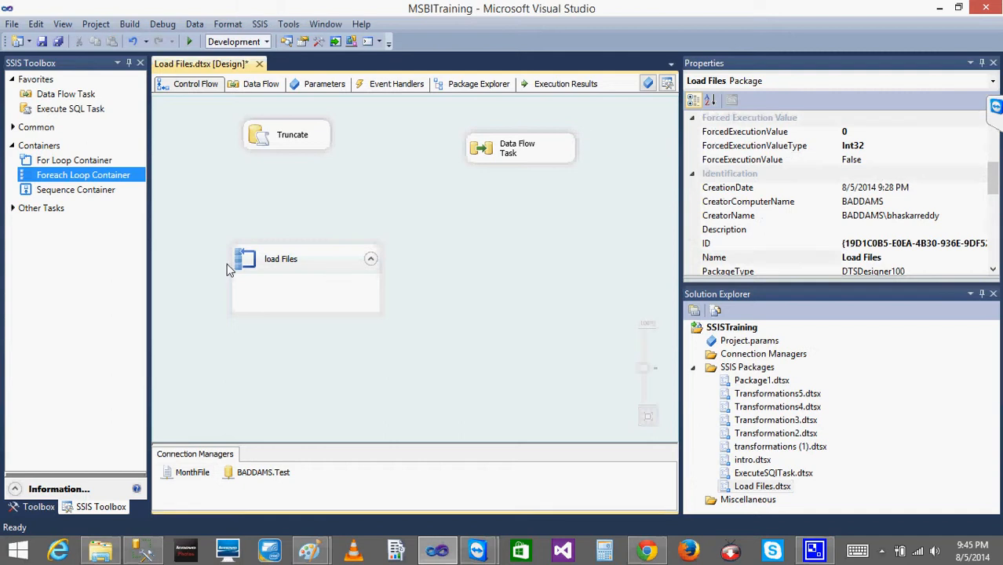
{"action": "double_click", "coordinate": [272, 264]}
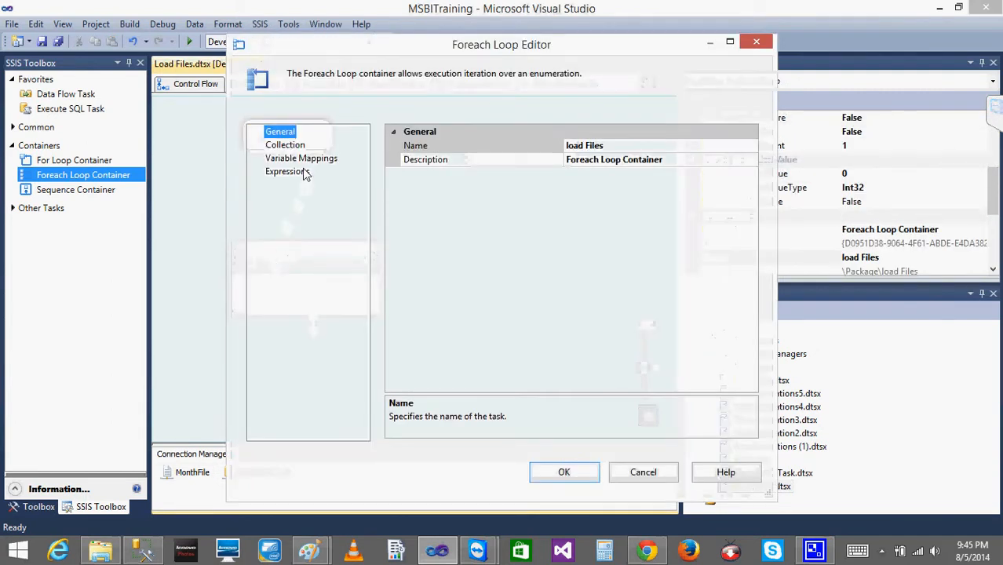
{"action": "left_click", "coordinate": [291, 147]}
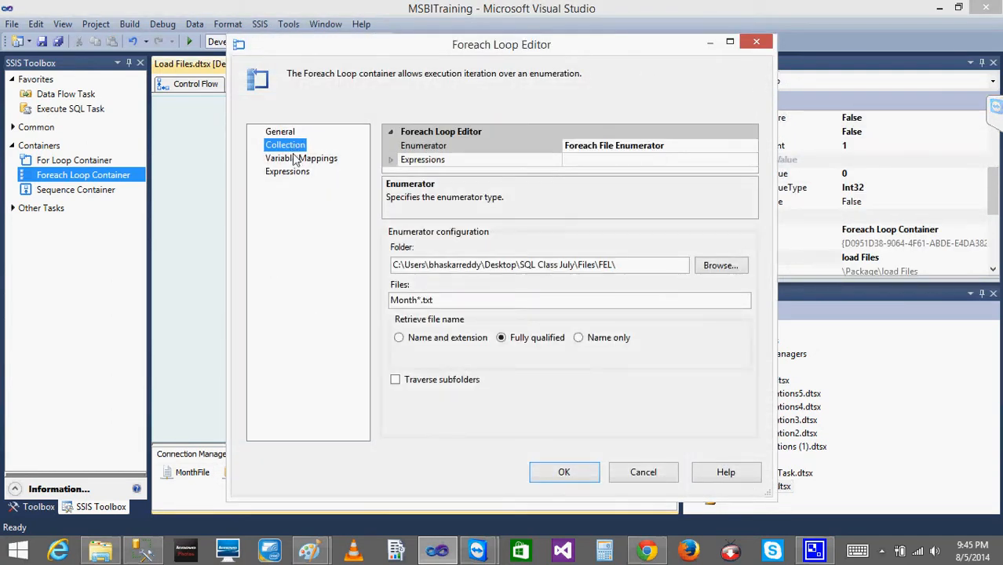
{"action": "left_click", "coordinate": [299, 160]}
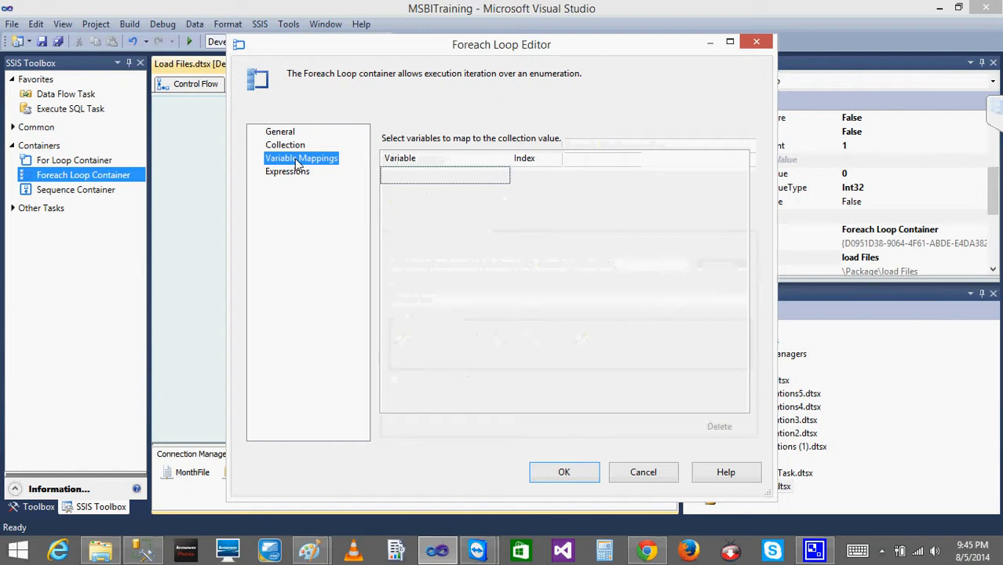
{"action": "left_click", "coordinate": [452, 180]}
{"action": "left_click", "coordinate": [504, 175]}
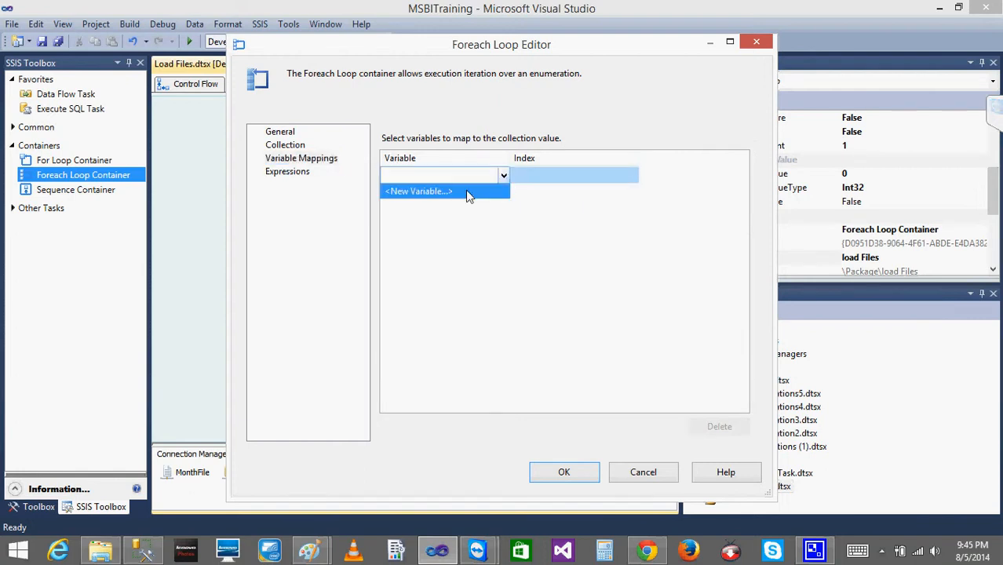
{"action": "left_click", "coordinate": [640, 472]}
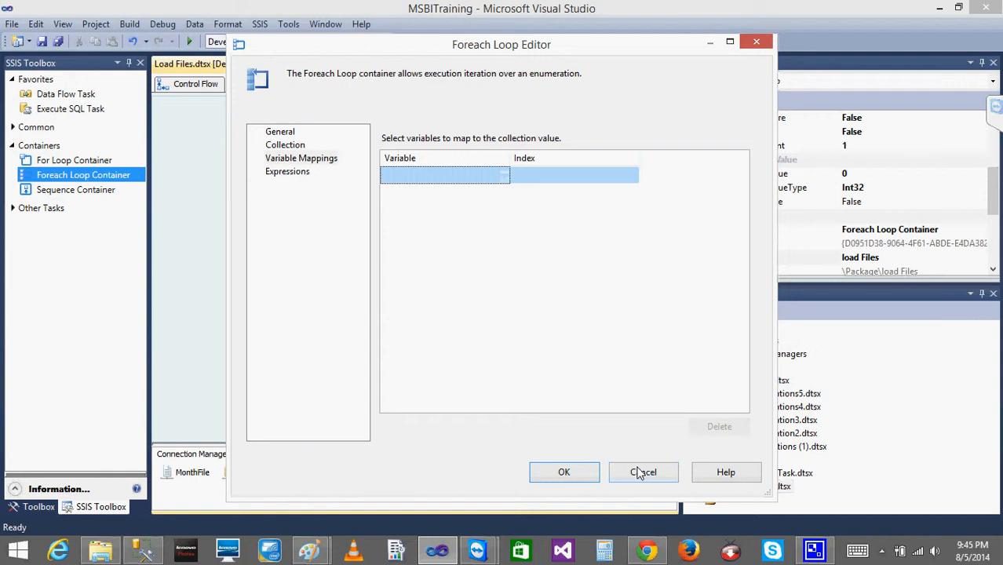
{"action": "left_click", "coordinate": [640, 472]}
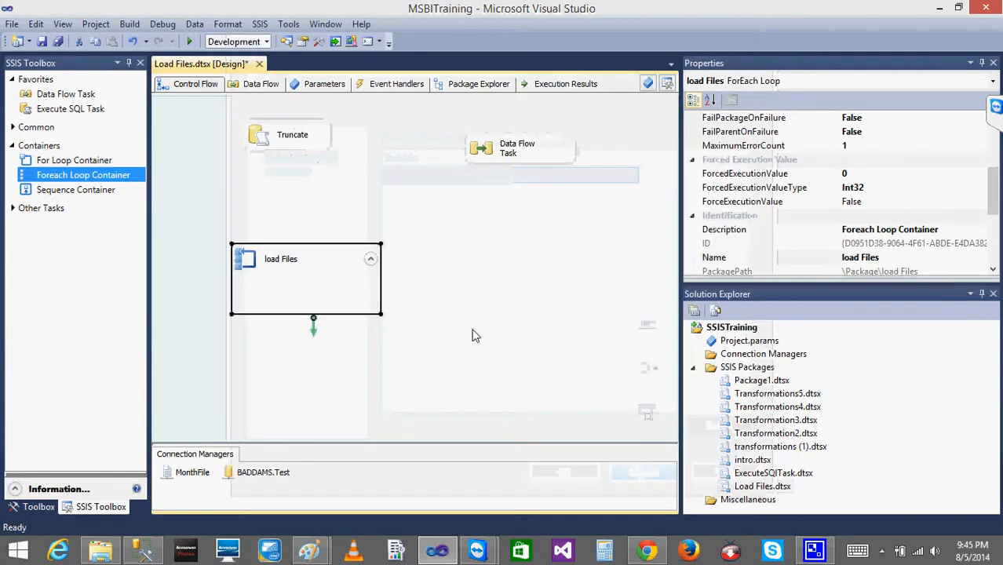
- Check the package's list of variables and close it
{"action": "left_click", "coordinate": [459, 248]}
{"action": "right_click", "coordinate": [460, 249]}
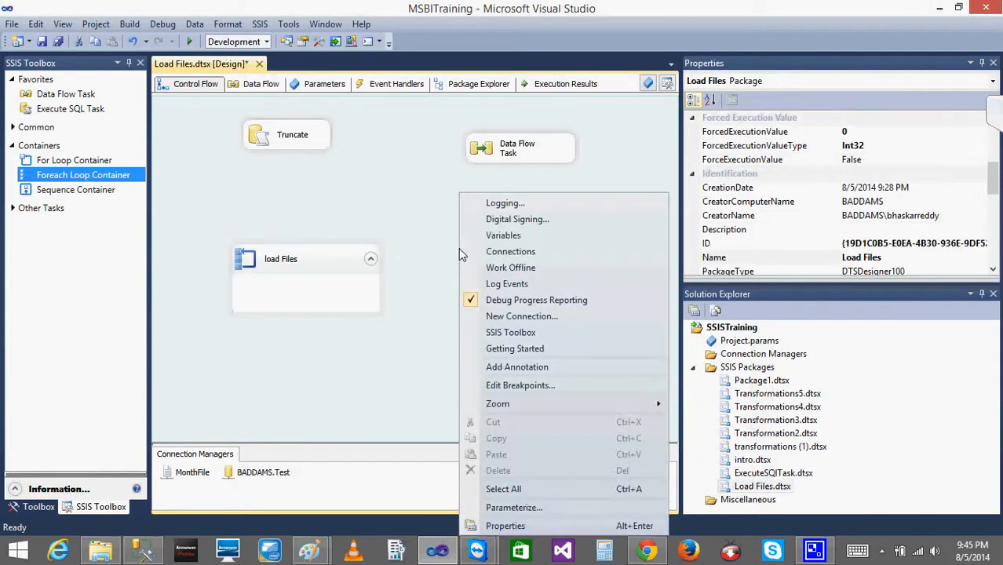
{"action": "left_click", "coordinate": [502, 235]}
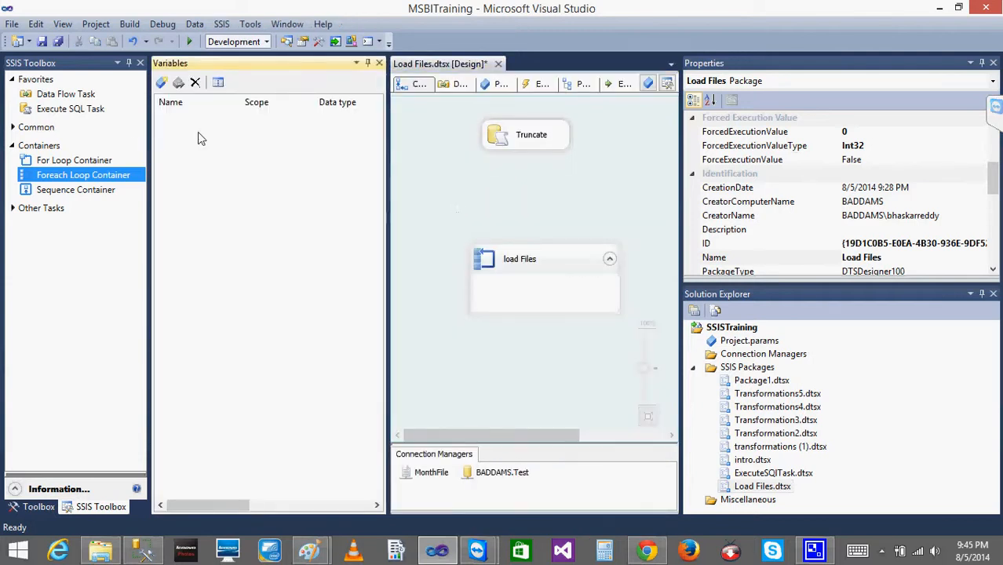
{"action": "left_click", "coordinate": [380, 63]}
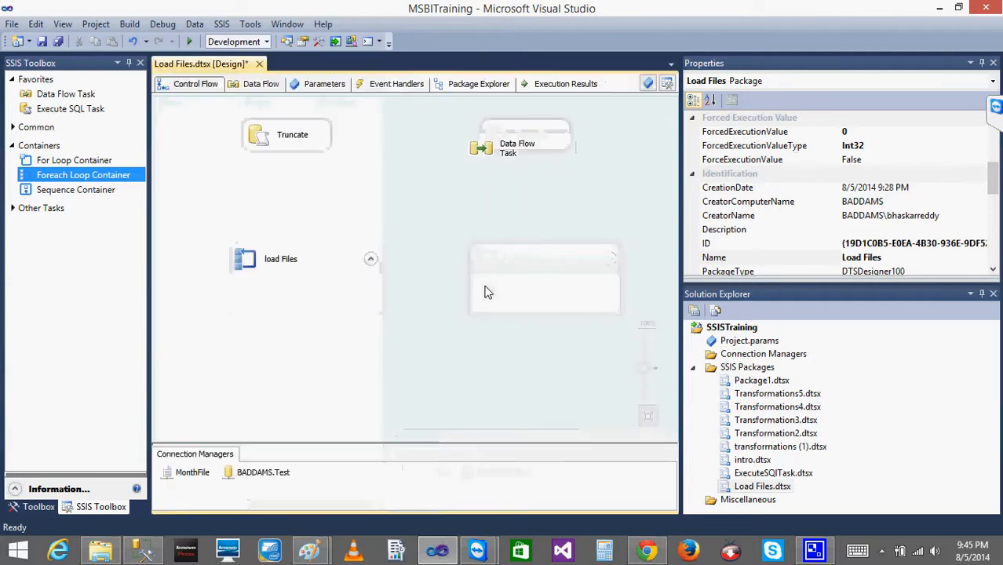
- Start a new variable in the load Files loop's variable mappings and name it ForeachPath
{"action": "right_click", "coordinate": [274, 255]}
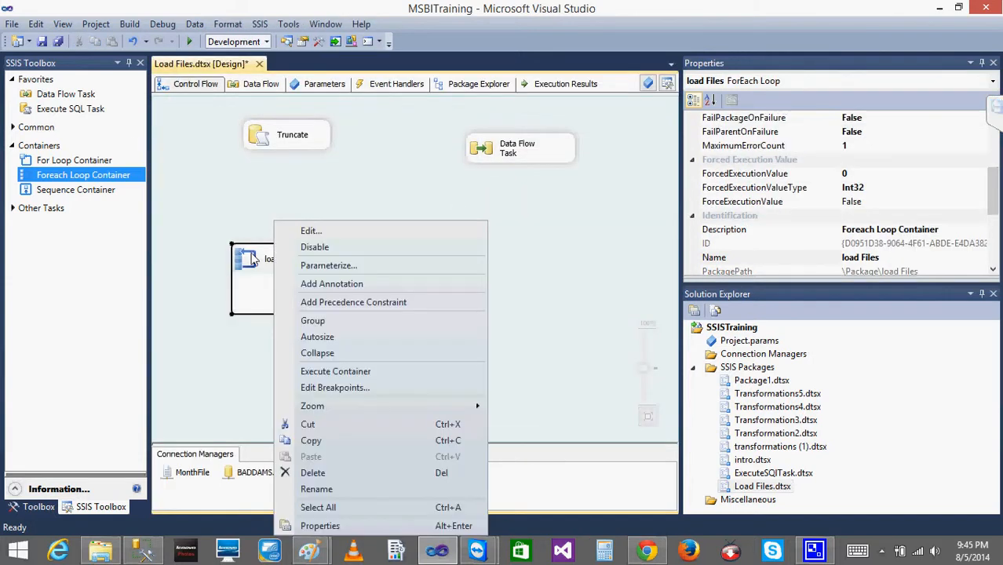
{"action": "left_click", "coordinate": [253, 259]}
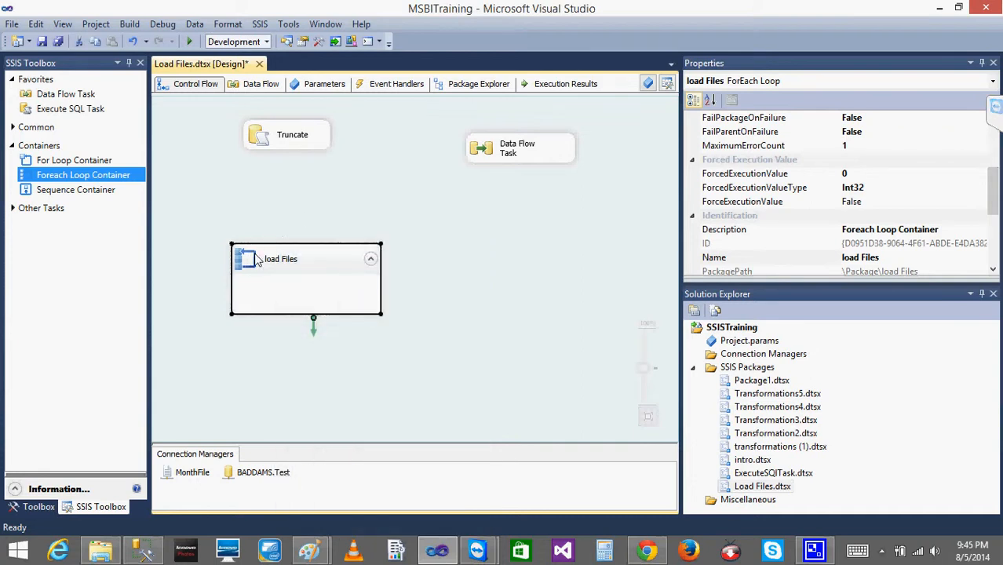
{"action": "double_click", "coordinate": [258, 259]}
{"action": "left_click", "coordinate": [289, 160]}
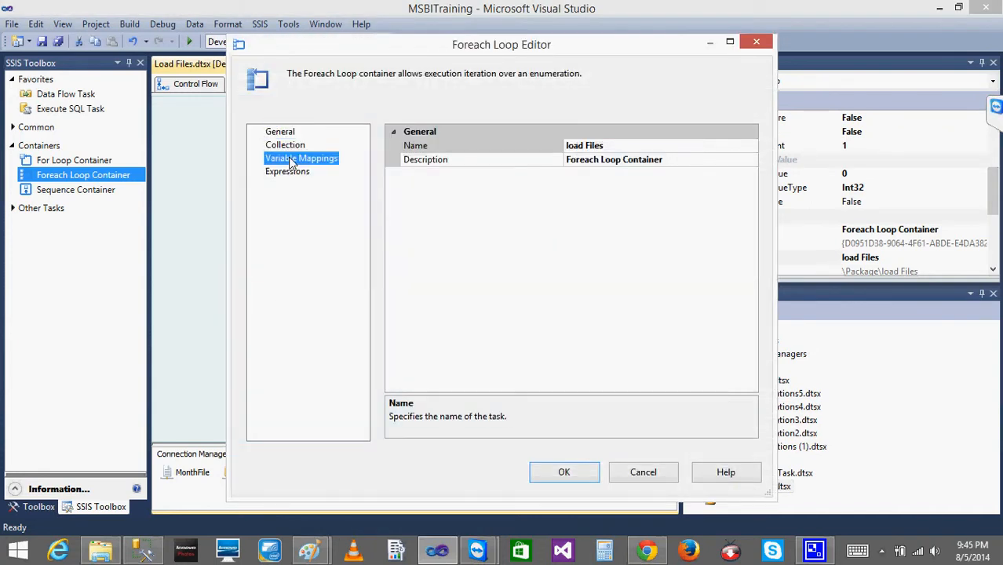
{"action": "left_click", "coordinate": [467, 174]}
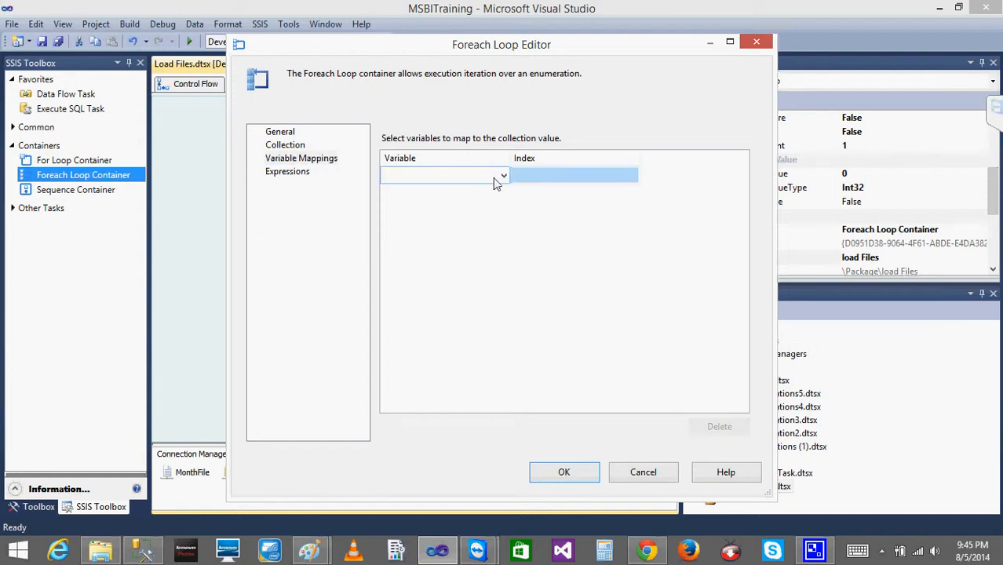
{"action": "left_click", "coordinate": [504, 175]}
{"action": "left_click", "coordinate": [430, 193]}
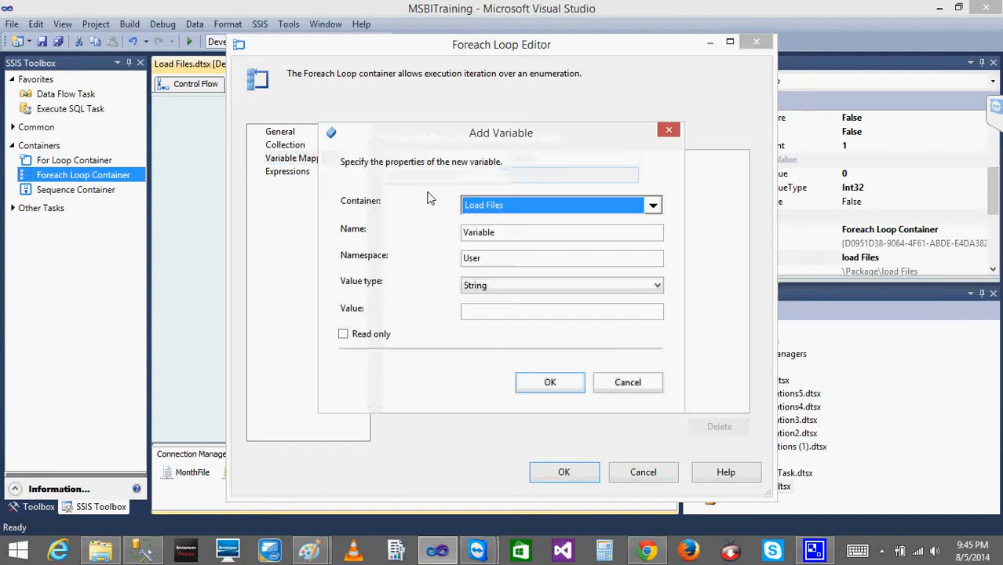
{"action": "left_click", "coordinate": [526, 235]}
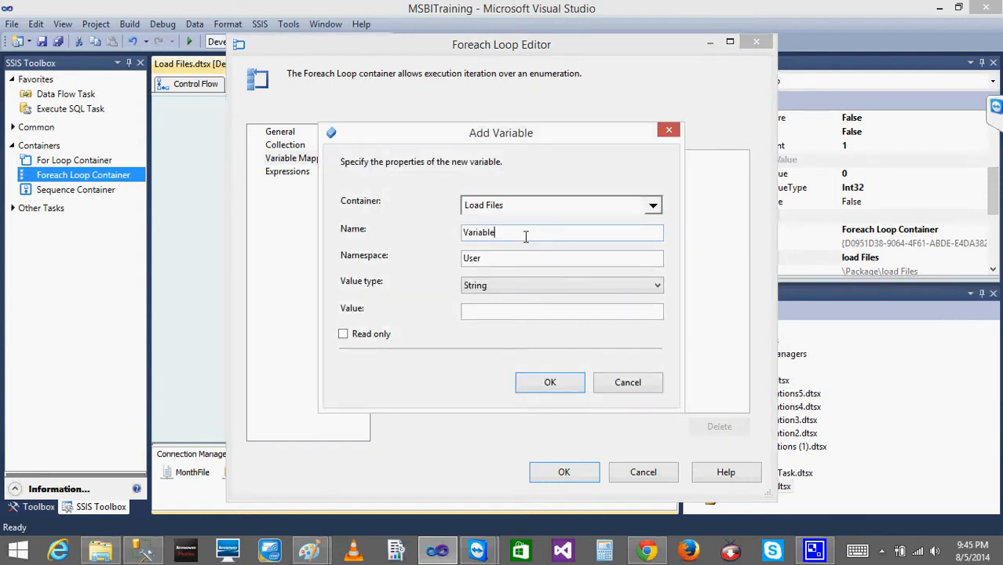
{"action": "key", "text": "BackSpace"}
{"action": "key", "text": "BackSpace"}
{"action": "key", "text": "BackSpace"}
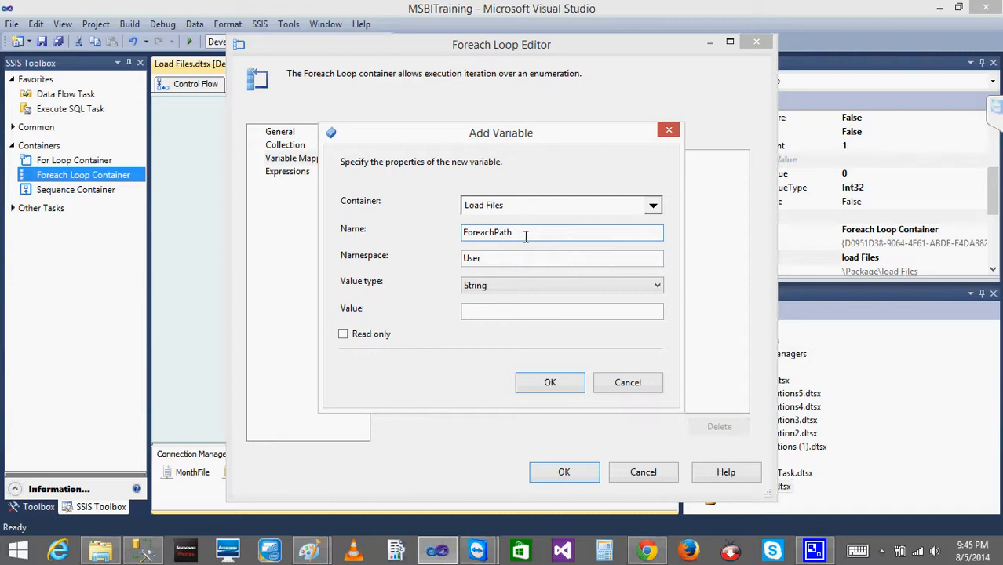
- Switch to SQL Server Management Studio, highlight the four Month file paths and the Month1.txt path, and return to Visual Studio
{"action": "left_click", "coordinate": [142, 552]}
{"action": "left_click", "coordinate": [707, 213]}
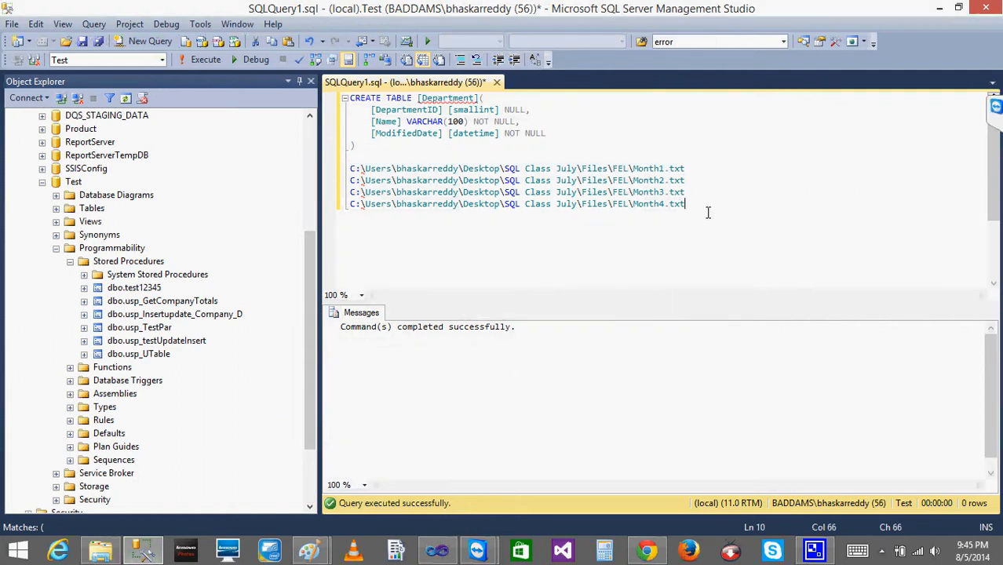
{"action": "left_click_drag", "start_coordinate": [700, 208], "coordinate": [350, 168]}
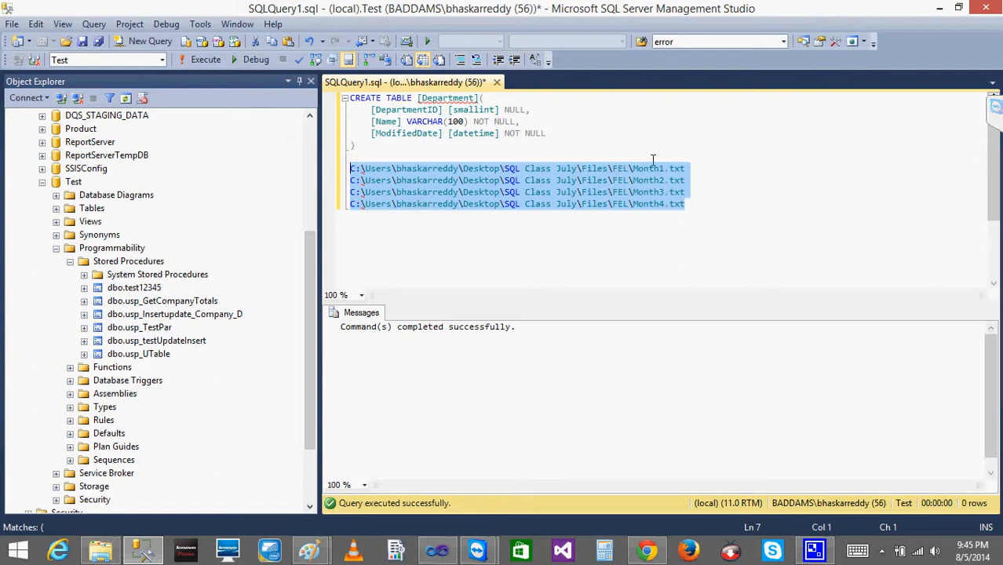
{"action": "left_click", "coordinate": [745, 206]}
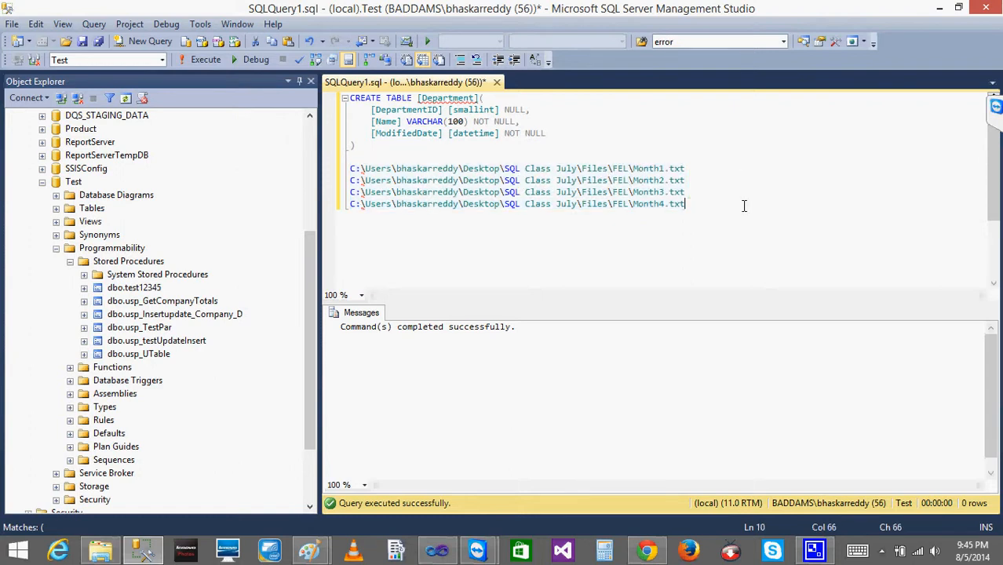
{"action": "left_click_drag", "start_coordinate": [726, 206], "coordinate": [329, 163]}
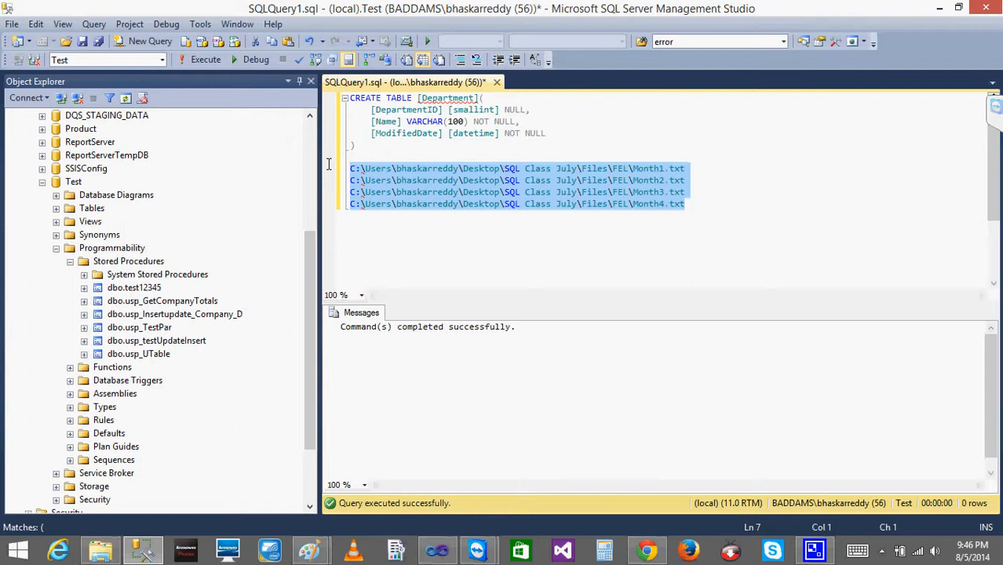
{"action": "left_click_drag", "start_coordinate": [703, 169], "coordinate": [335, 173]}
{"action": "left_click", "coordinate": [441, 241]}
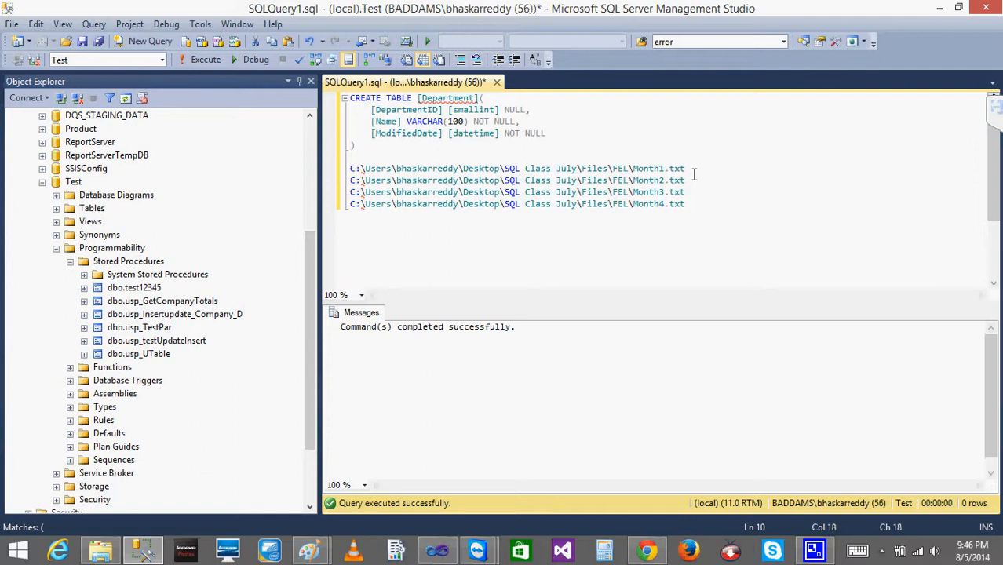
{"action": "left_click_drag", "start_coordinate": [691, 168], "coordinate": [352, 169]}
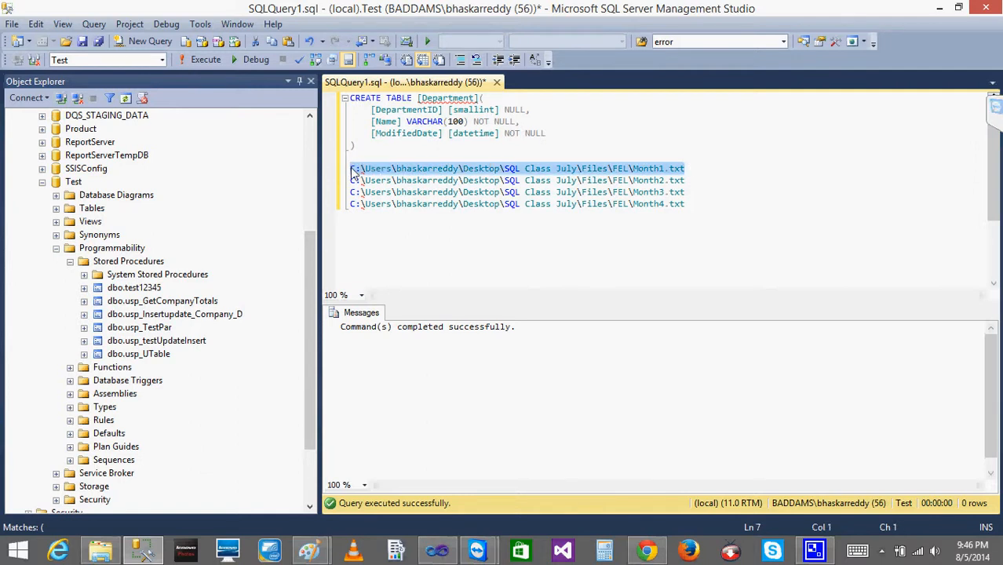
{"action": "left_click", "coordinate": [940, 8]}
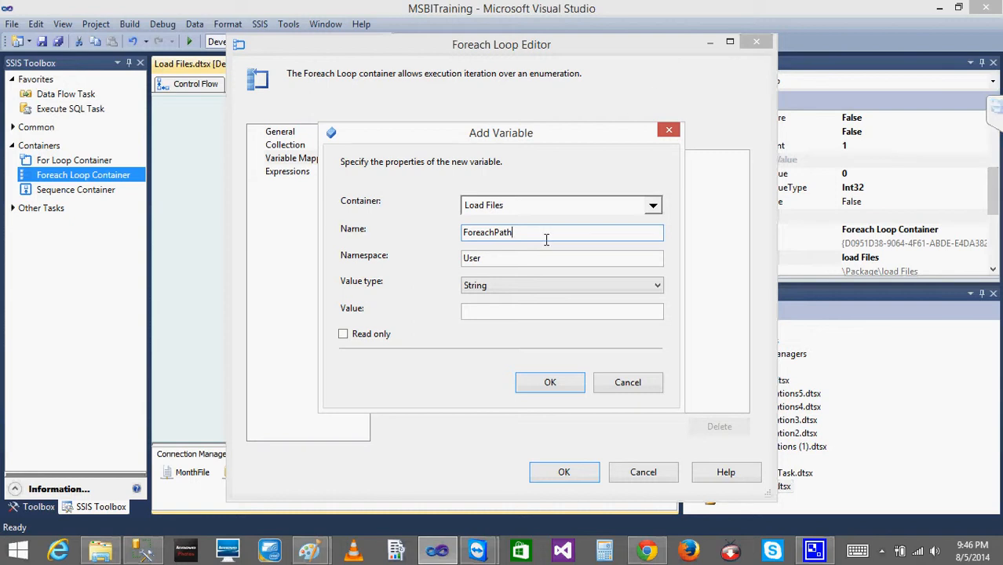
- Confirm the new ForeachPath variable and accept the load Files loop's variable mapping
{"action": "left_click", "coordinate": [498, 261]}
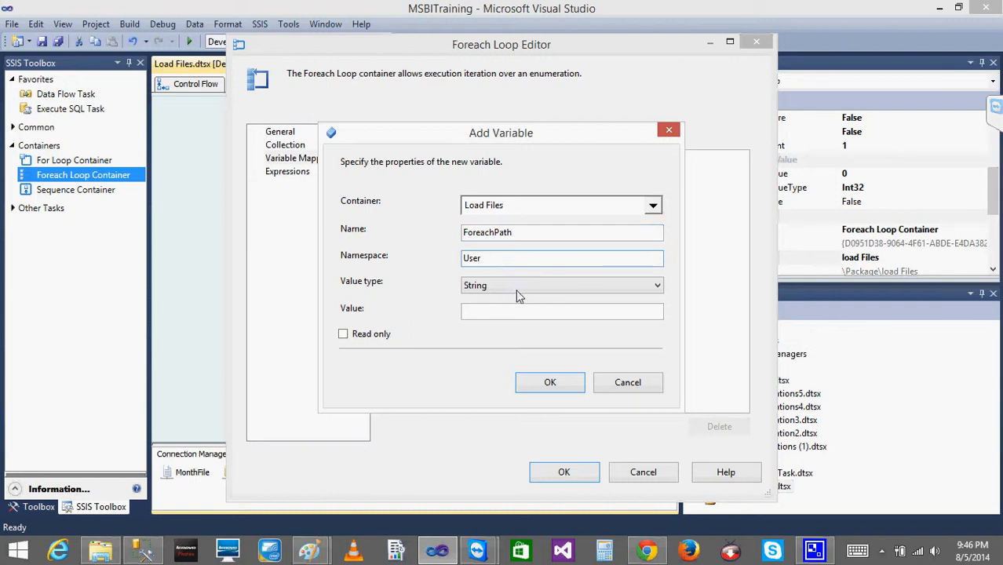
{"action": "left_click", "coordinate": [550, 383]}
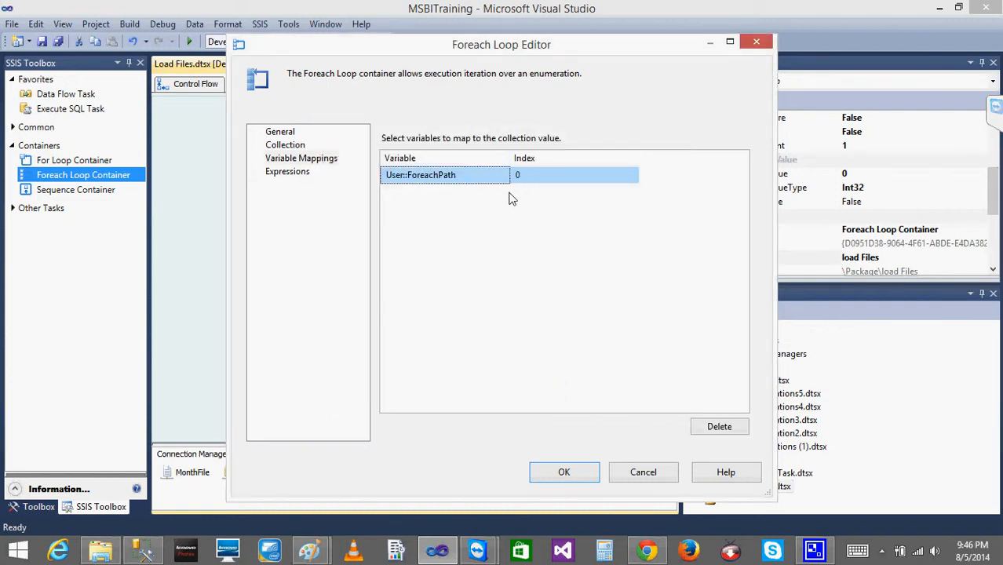
{"action": "left_click", "coordinate": [551, 480]}
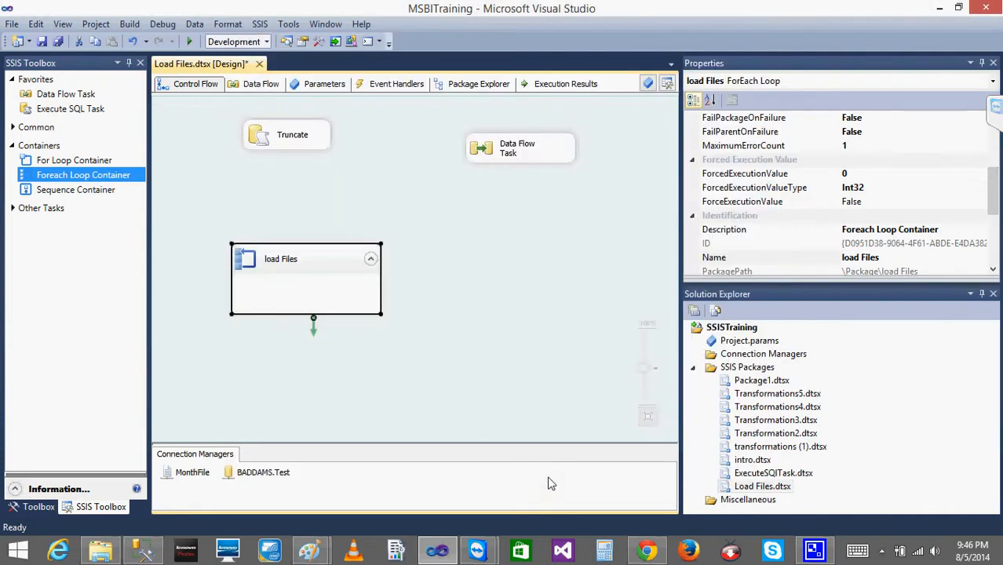
- Review the ForeachPath variable's scope in the package's list of variables and close the list
{"action": "left_click", "coordinate": [235, 186]}
{"action": "right_click", "coordinate": [202, 153]}
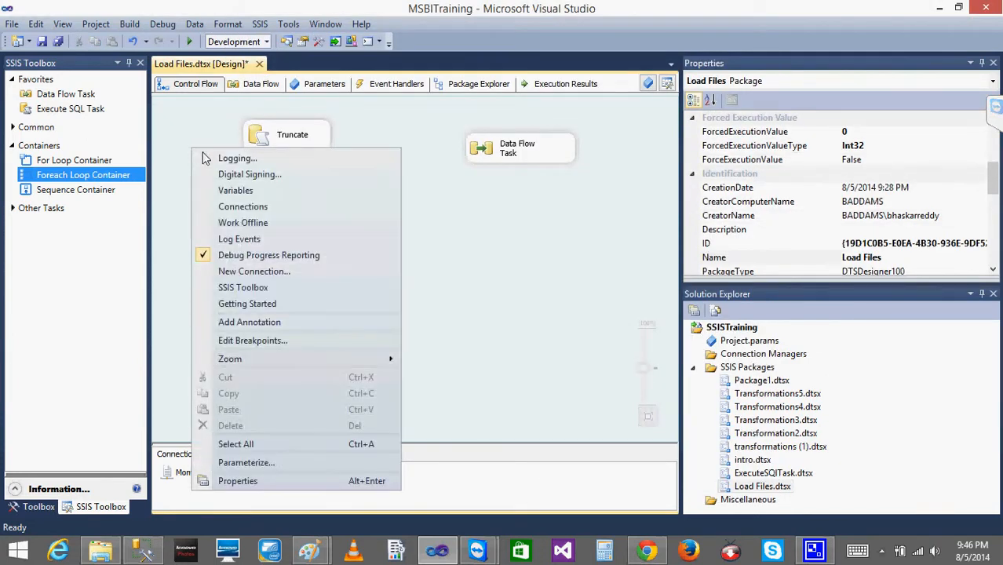
{"action": "left_click", "coordinate": [244, 191]}
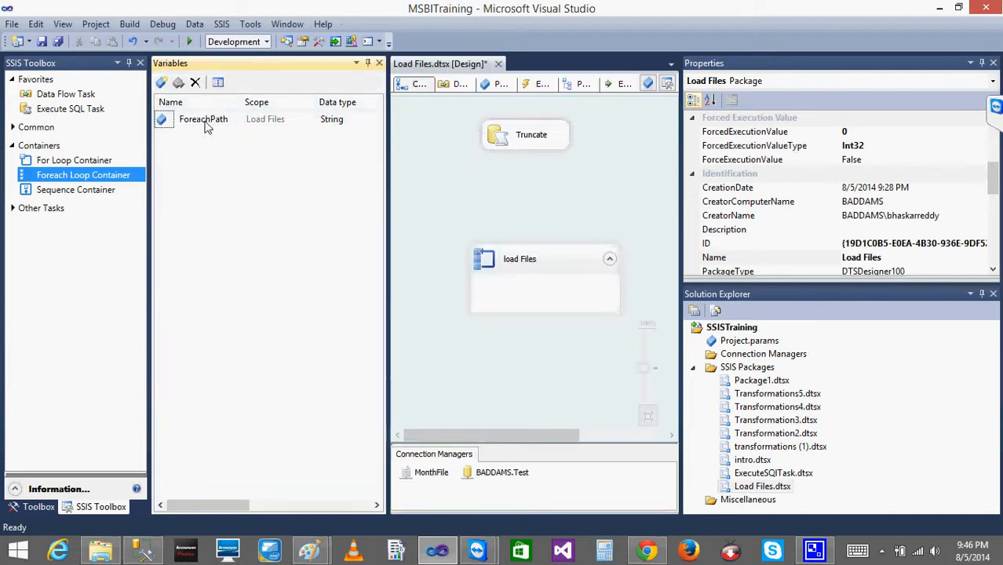
{"action": "left_click", "coordinate": [269, 122]}
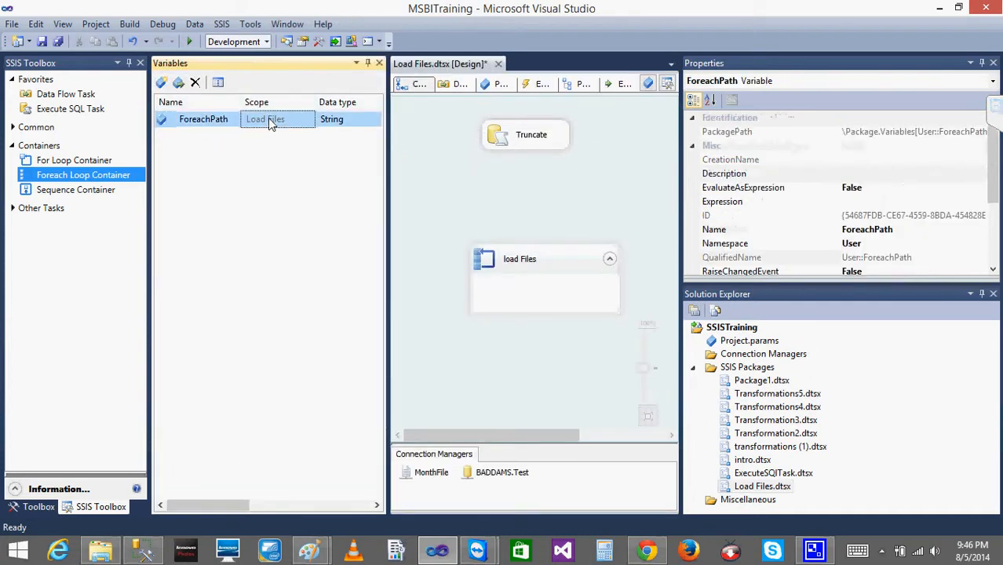
{"action": "left_click", "coordinate": [379, 63]}
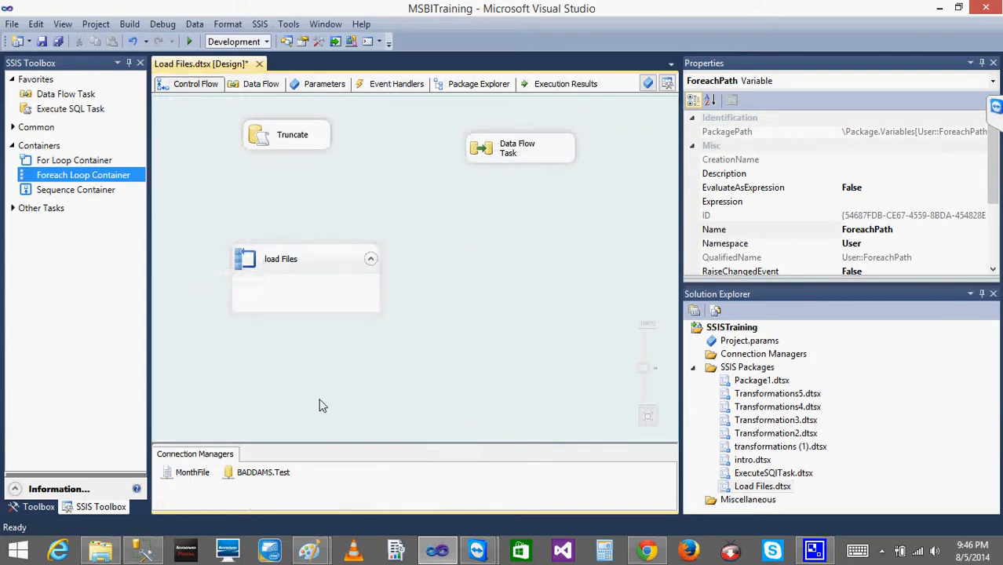
- Open the property expressions of the MonthFile connection and choose ConnectionString as the property
{"action": "left_click", "coordinate": [192, 472]}
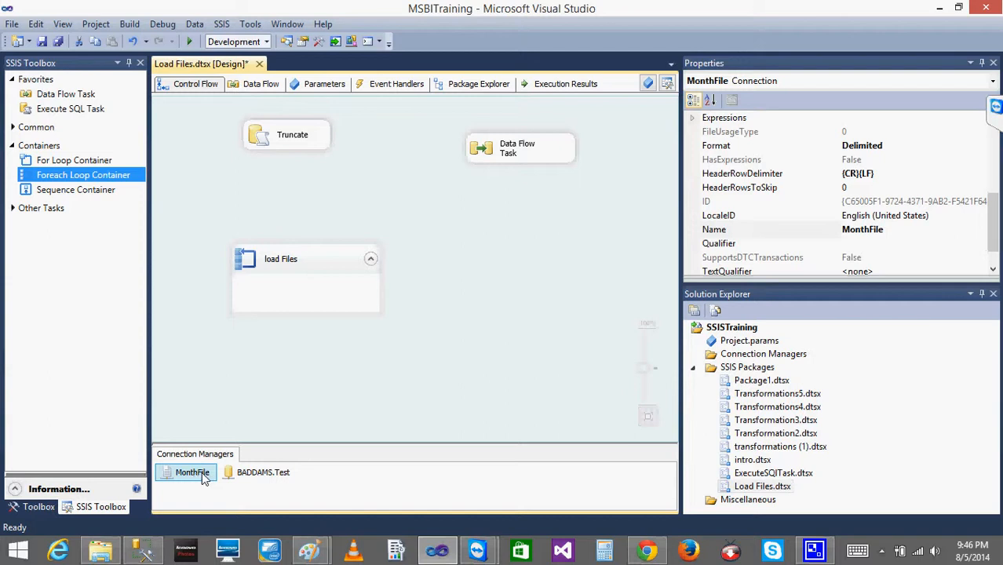
{"action": "left_click_drag", "start_coordinate": [994, 235], "coordinate": [995, 208]}
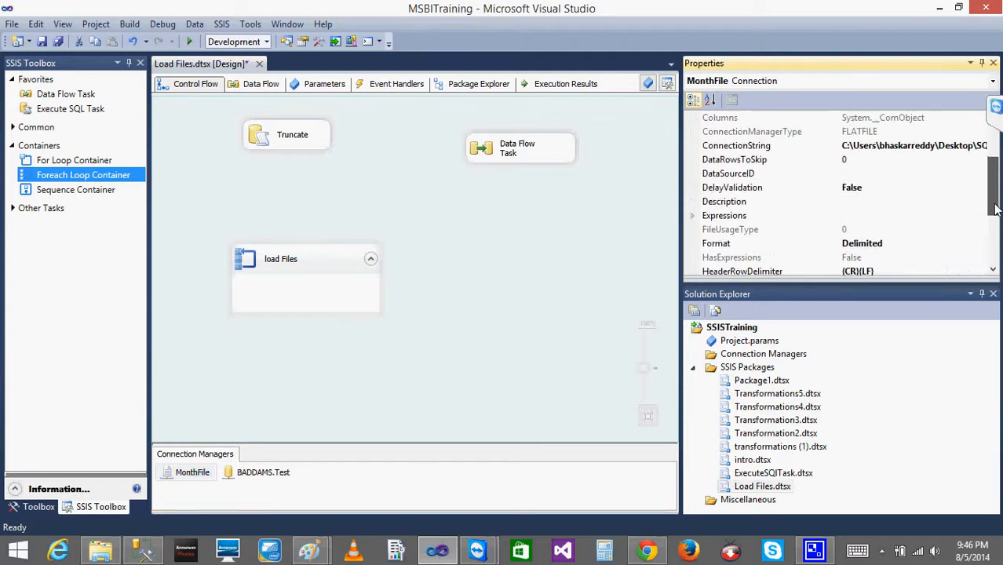
{"action": "left_click", "coordinate": [695, 217]}
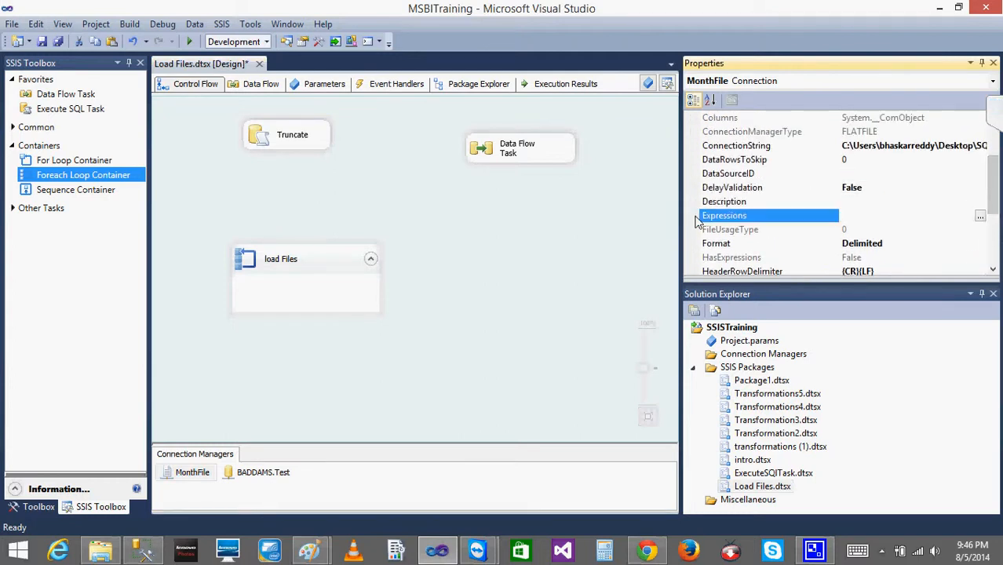
{"action": "left_click", "coordinate": [980, 218]}
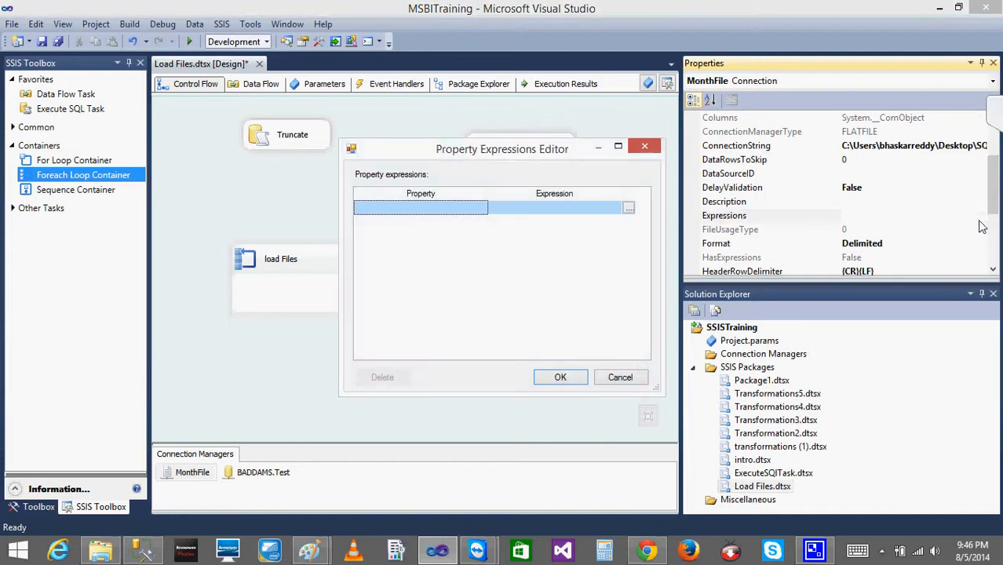
{"action": "left_click", "coordinate": [474, 210]}
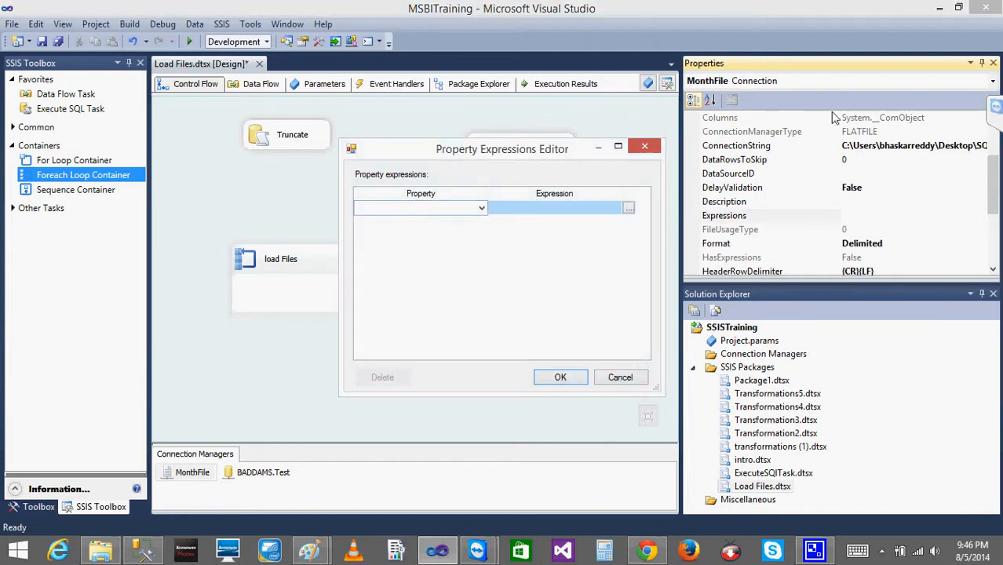
{"action": "left_click", "coordinate": [482, 209]}
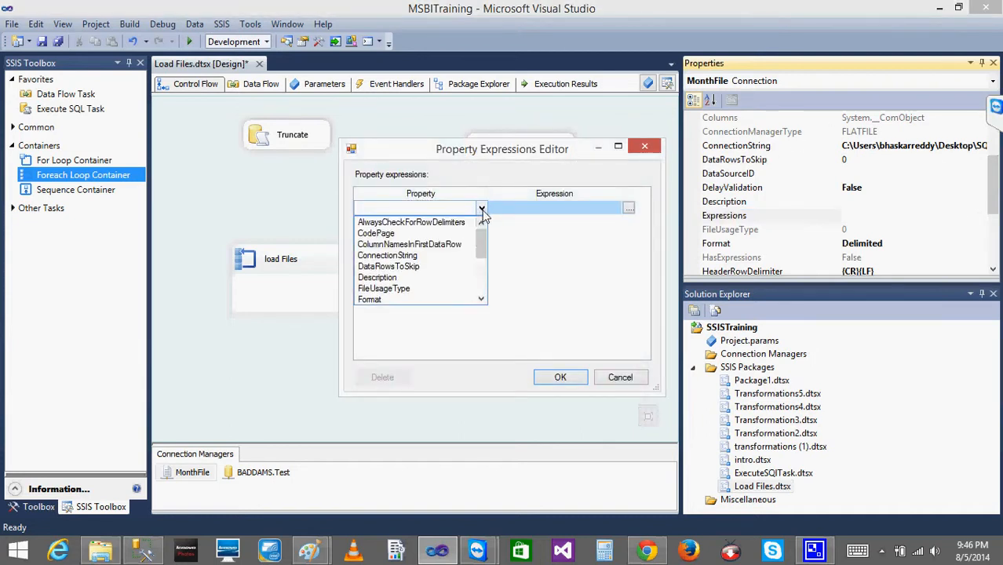
{"action": "left_click", "coordinate": [420, 257]}
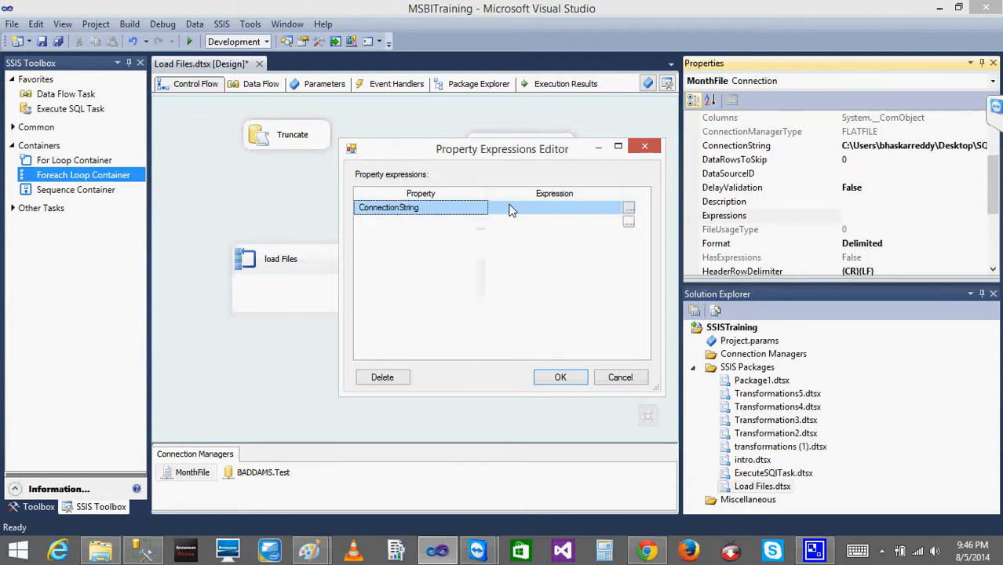
- Build the expression @[User::ForeachPath] for the ConnectionString property and accept the MonthFile connection's property expressions
{"action": "left_click", "coordinate": [629, 208]}
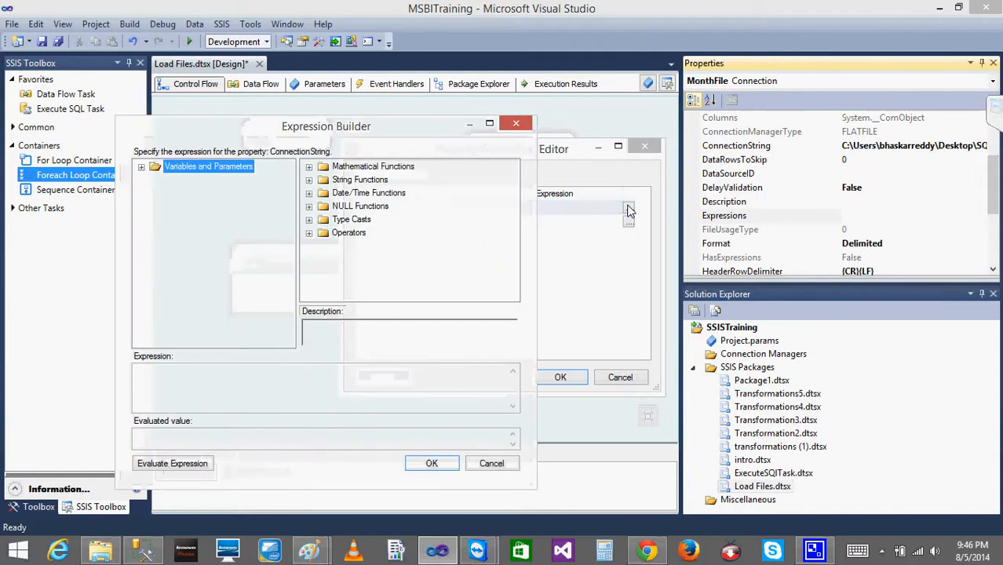
{"action": "left_click", "coordinate": [142, 167]}
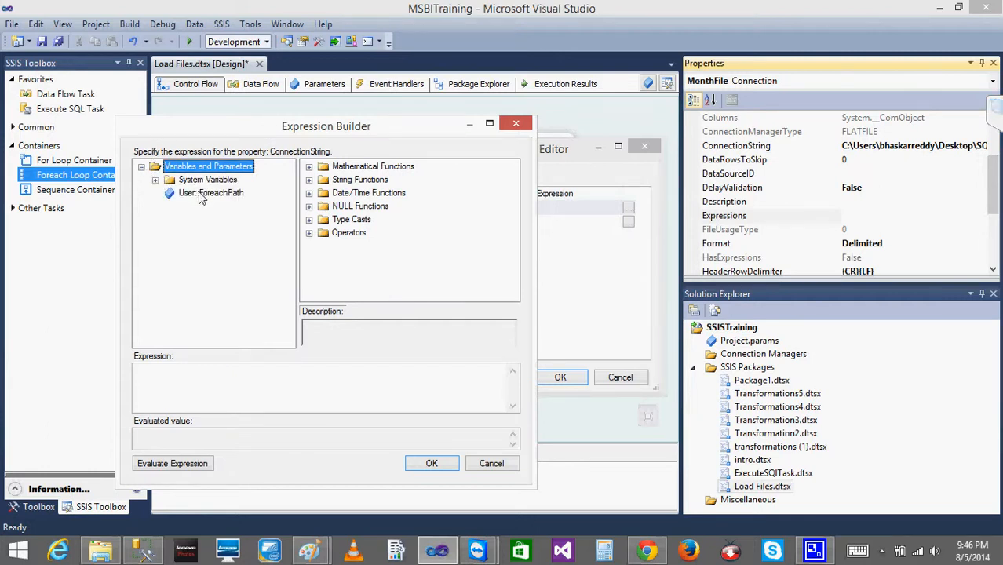
{"action": "left_click_drag", "start_coordinate": [197, 197], "coordinate": [184, 406]}
{"action": "left_click", "coordinate": [430, 465]}
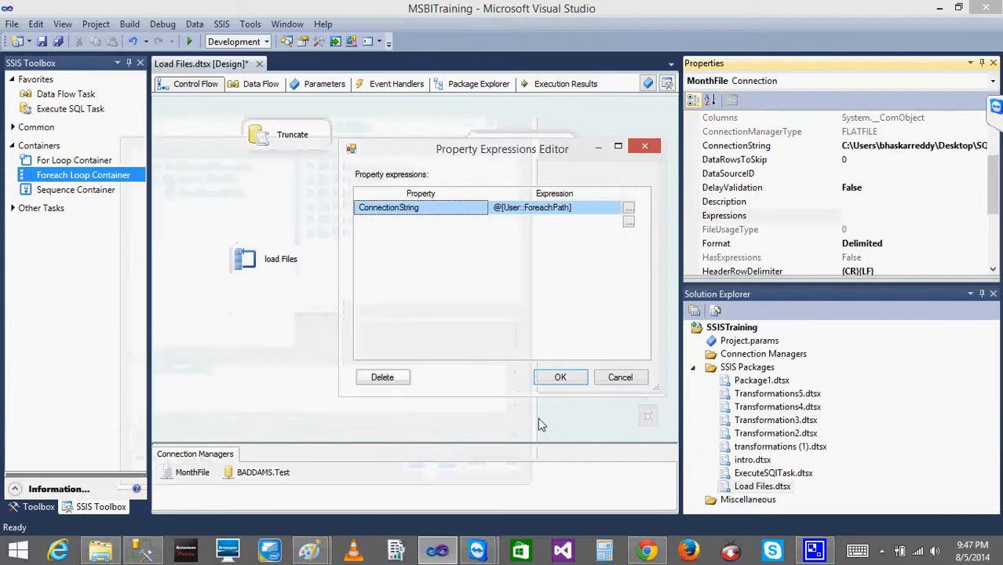
{"action": "left_click", "coordinate": [560, 376]}
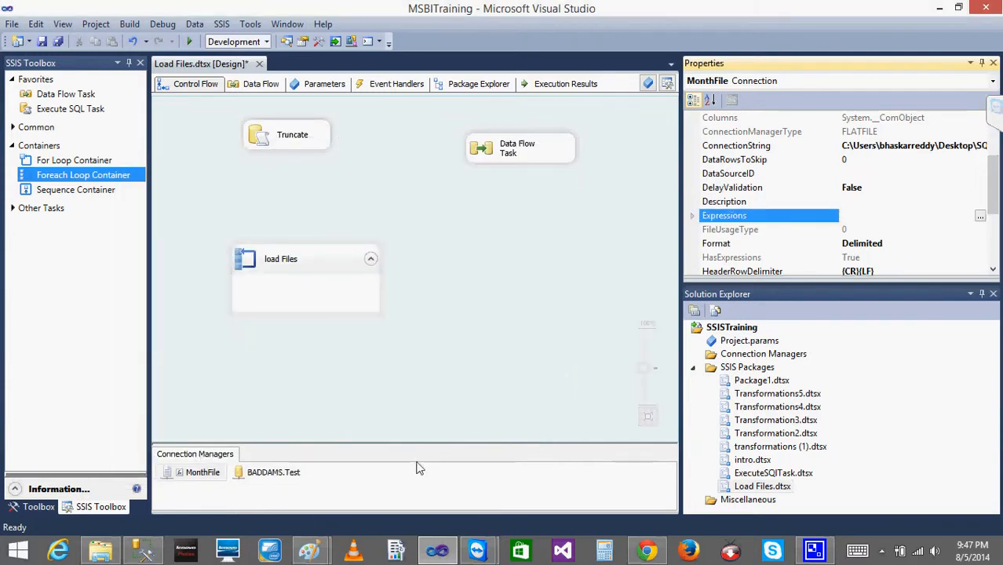
- Check which connection manager the Data Flow Task's Flat File Source uses, cancel its editor, and return to the control flow
{"action": "left_click", "coordinate": [514, 153]}
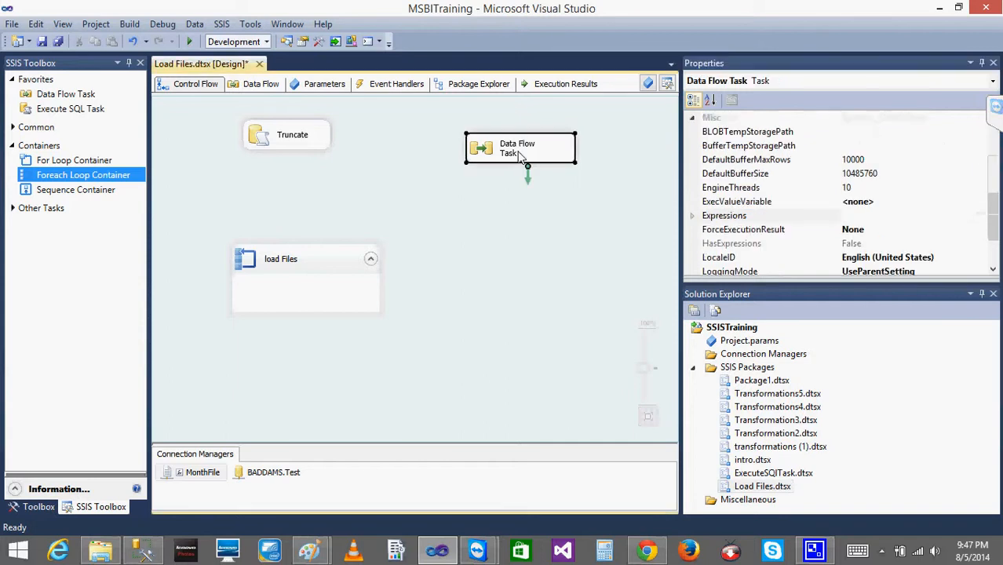
{"action": "double_click", "coordinate": [494, 152]}
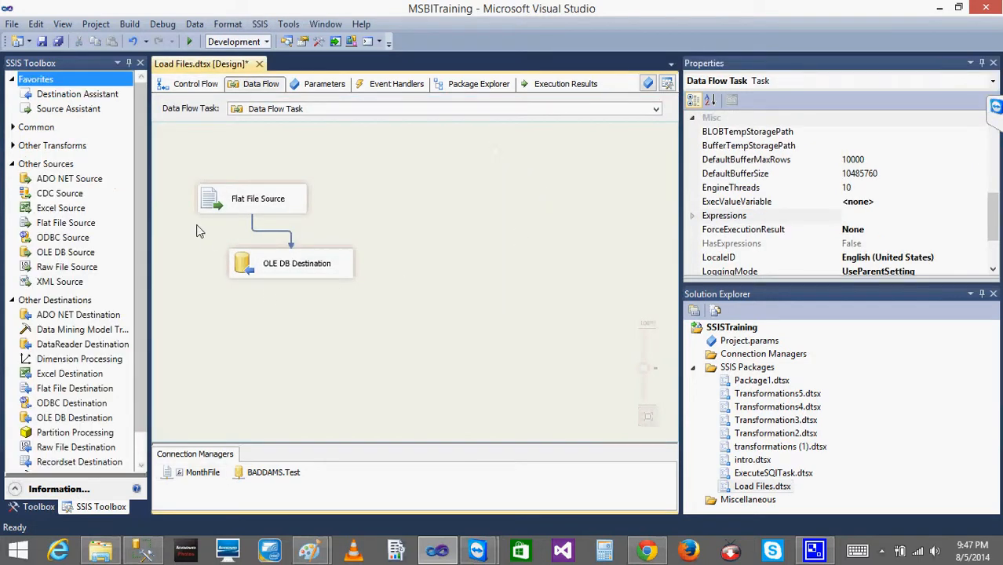
{"action": "double_click", "coordinate": [267, 209]}
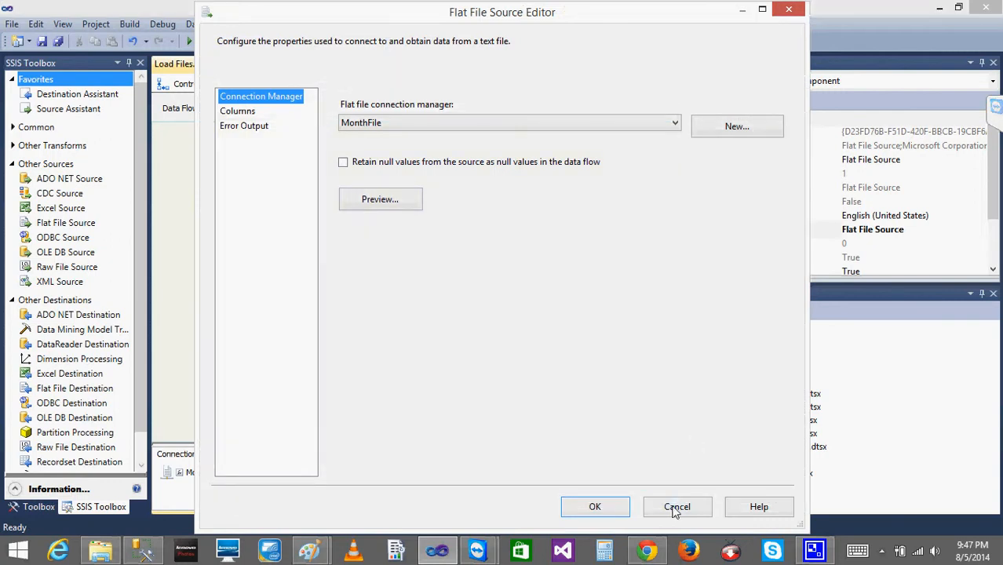
{"action": "left_click", "coordinate": [674, 508]}
{"action": "left_click", "coordinate": [196, 84]}
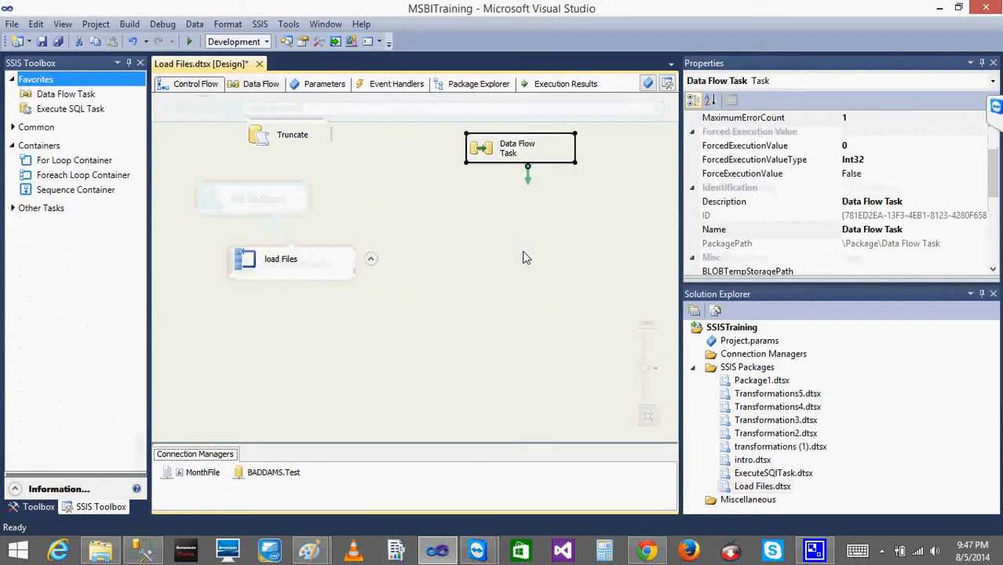
- Move the Data Flow Task into the load Files loop container and position it slightly below the container's header
{"action": "left_click", "coordinate": [525, 254]}
{"action": "left_click", "coordinate": [285, 264]}
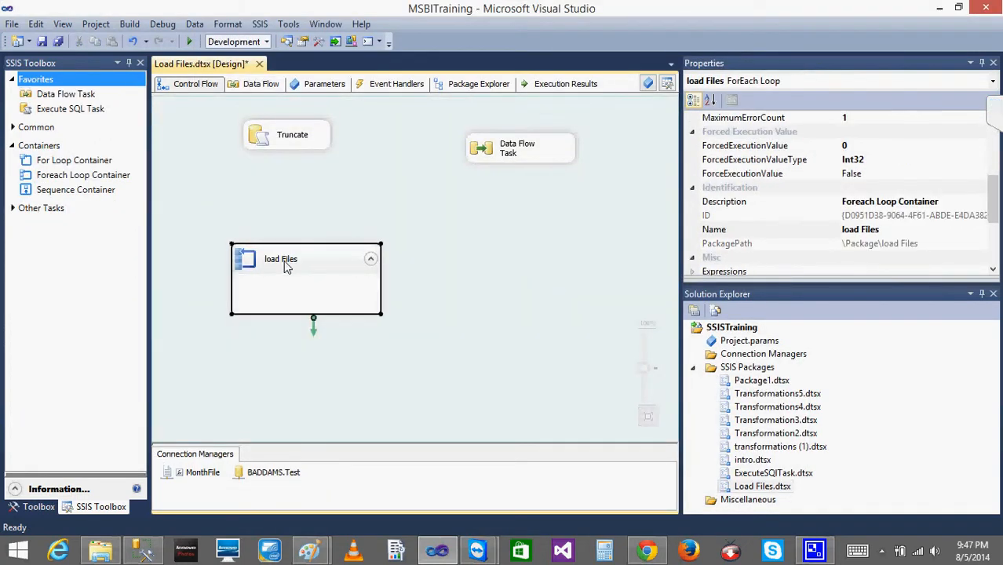
{"action": "left_click", "coordinate": [538, 151]}
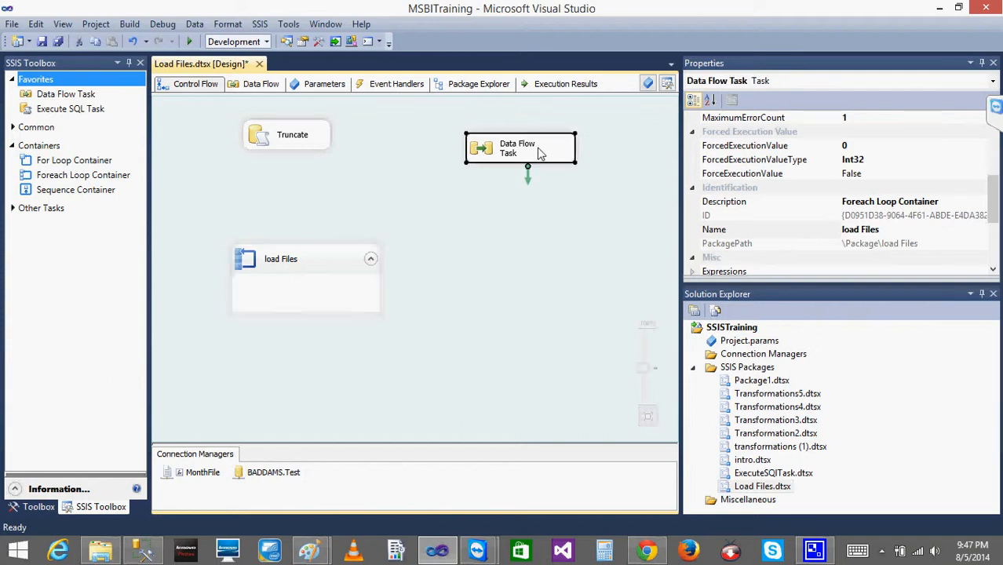
{"action": "left_click", "coordinate": [302, 262]}
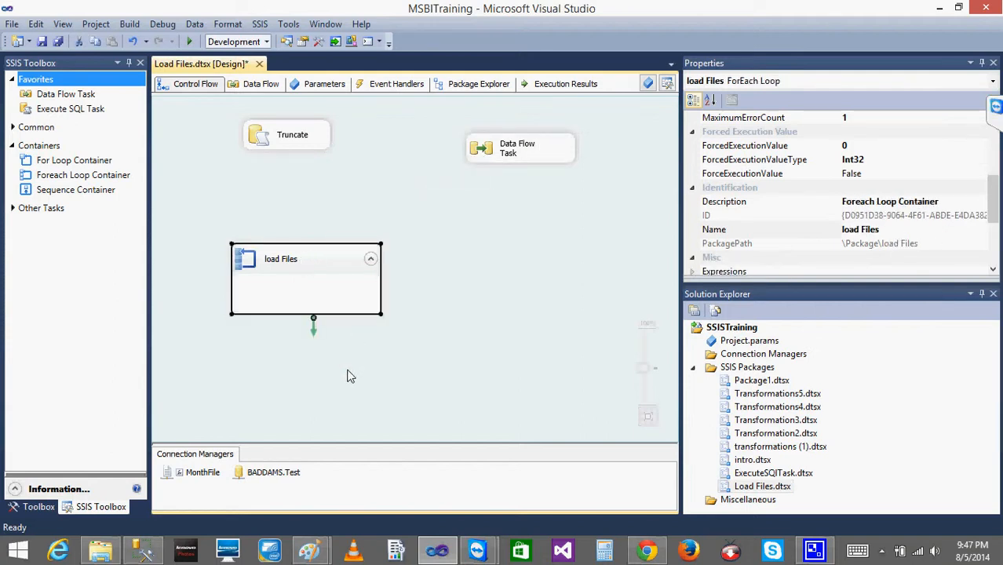
{"action": "left_click", "coordinate": [396, 179]}
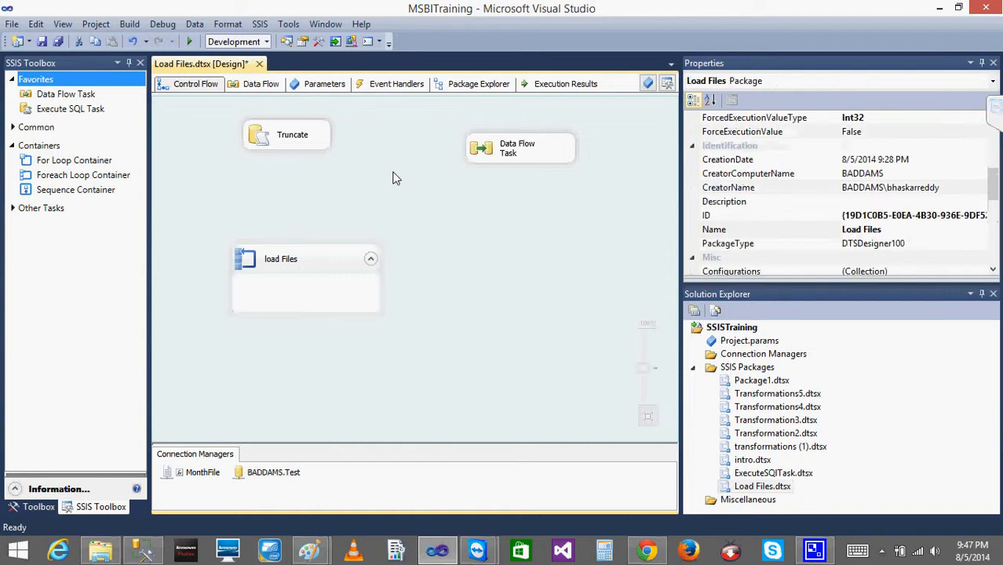
{"action": "left_click", "coordinate": [270, 262]}
{"action": "left_click", "coordinate": [545, 155]}
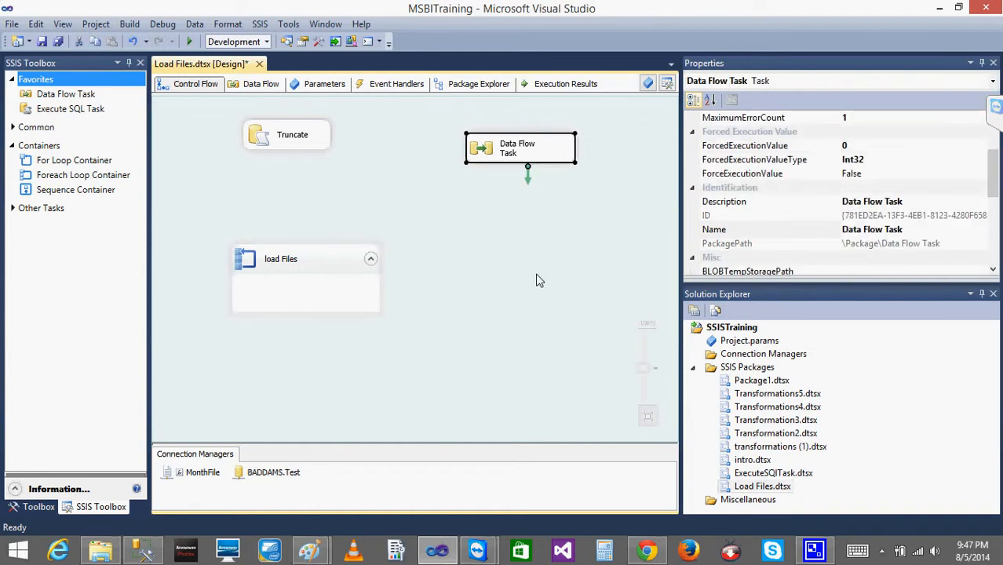
{"action": "left_click", "coordinate": [538, 280]}
{"action": "left_click_drag", "start_coordinate": [506, 152], "coordinate": [292, 294]}
{"action": "left_click", "coordinate": [447, 328]}
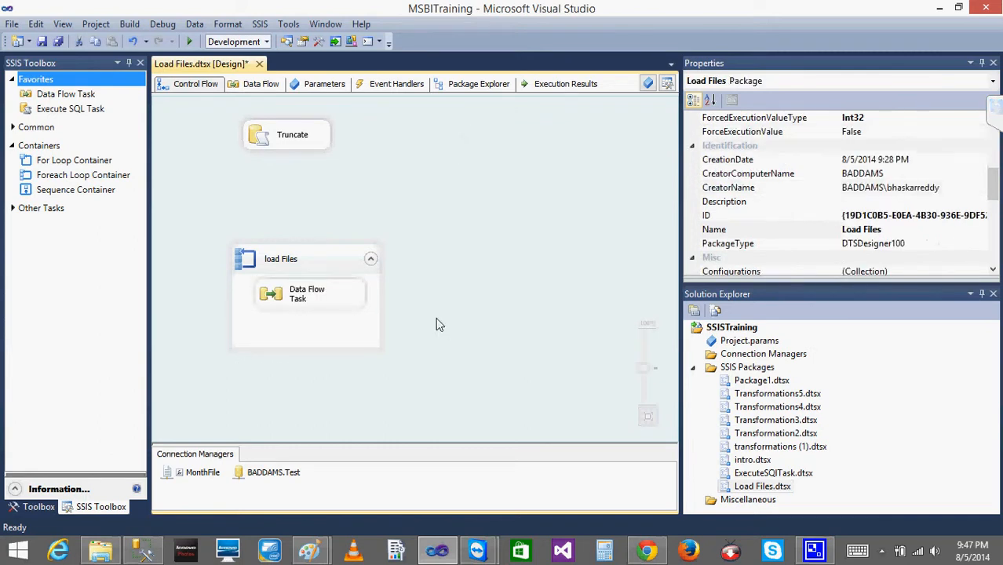
{"action": "left_click_drag", "start_coordinate": [302, 292], "coordinate": [297, 304]}
- Review the load Files loop's collection folder and file pattern, and close the editor without changes
{"action": "left_click", "coordinate": [285, 274]}
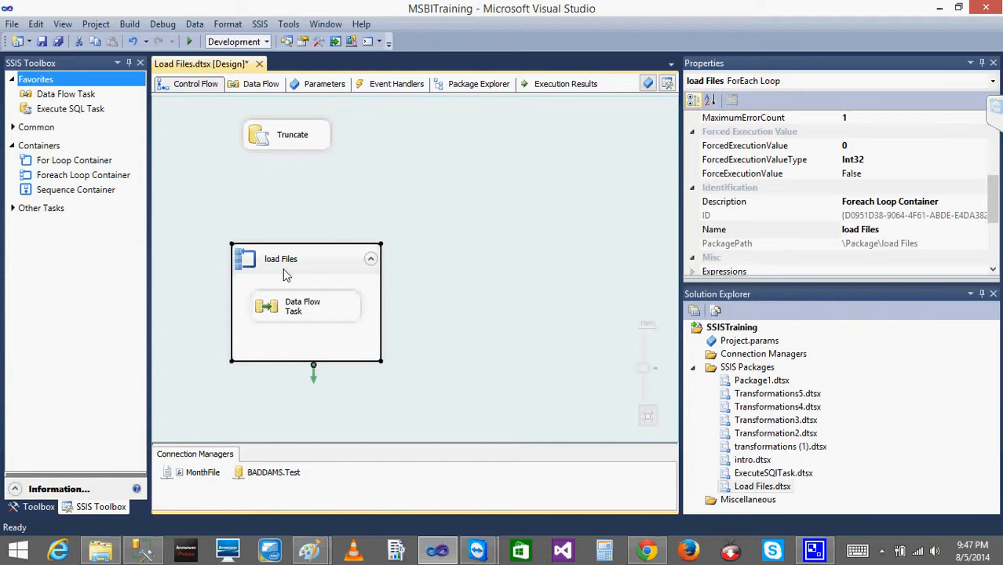
{"action": "double_click", "coordinate": [285, 274]}
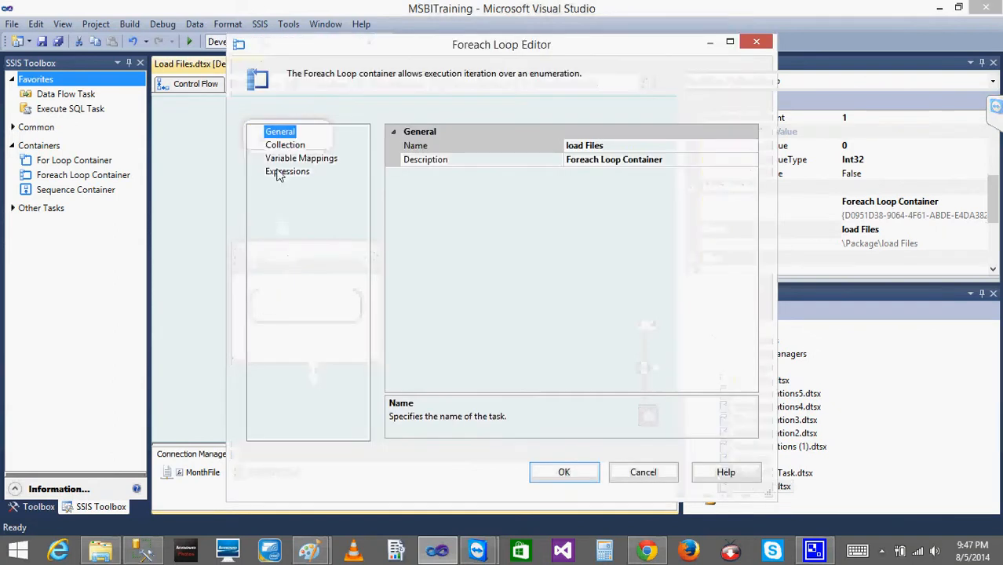
{"action": "left_click", "coordinate": [278, 147]}
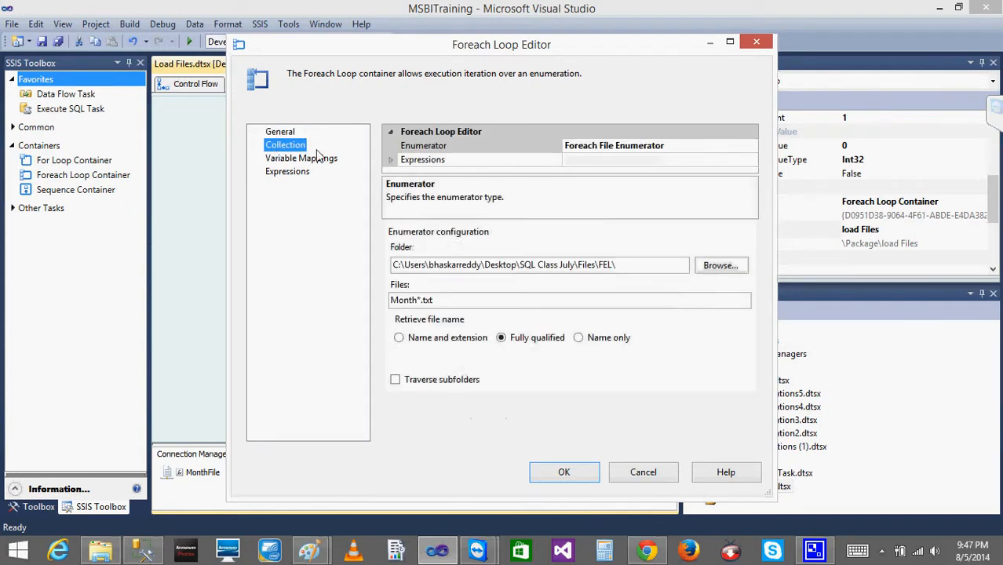
{"action": "double_click", "coordinate": [446, 299]}
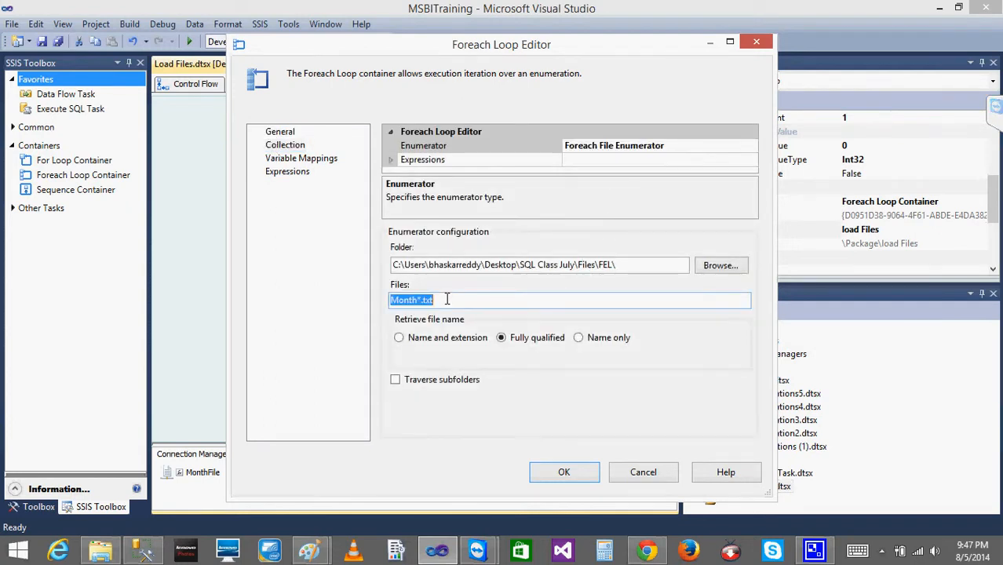
{"action": "left_click", "coordinate": [486, 301]}
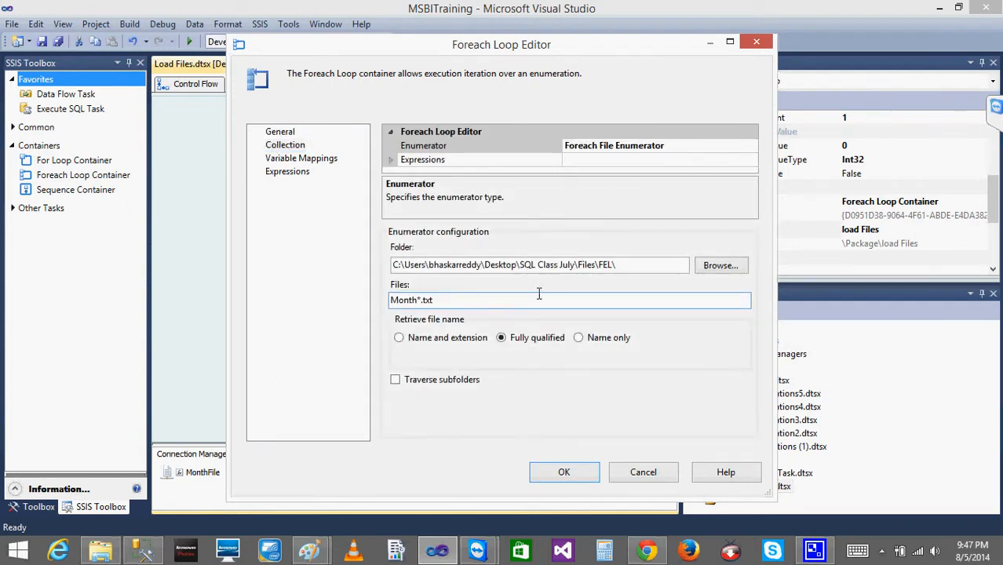
{"action": "left_click", "coordinate": [642, 474]}
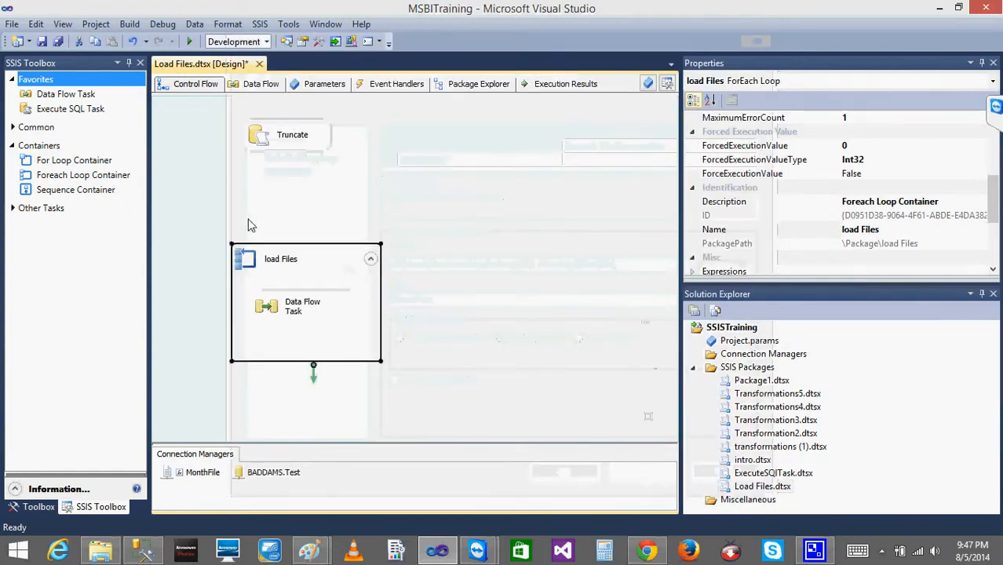
- Review the load Files loop's variable mappings and cancel the editor
{"action": "double_click", "coordinate": [264, 266]}
{"action": "left_click", "coordinate": [300, 159]}
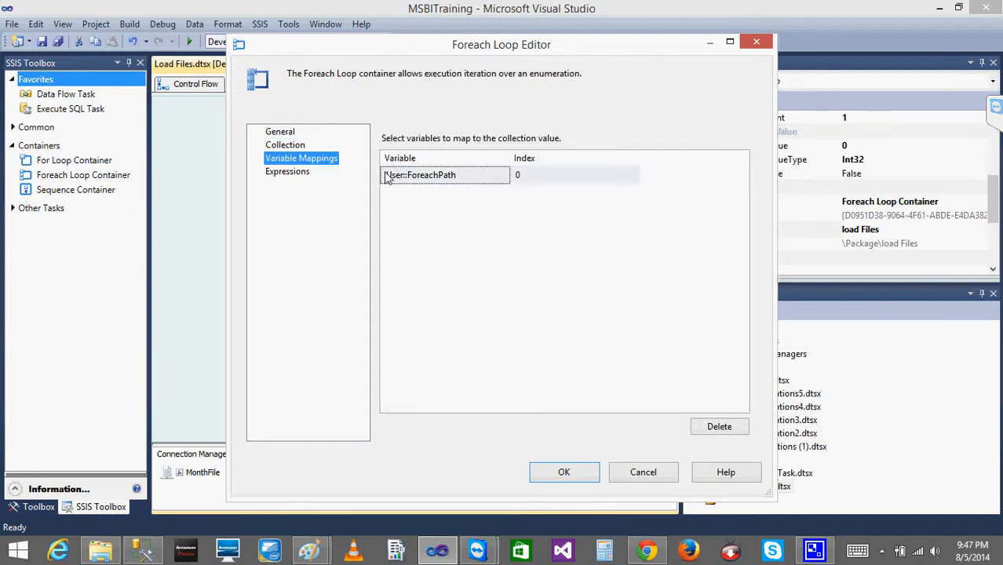
{"action": "left_click", "coordinate": [643, 473]}
- Inspect the MonthFile connection and the load Files loop, and open the Data Flow Task's Flat File Source to examine its connection
{"action": "left_click", "coordinate": [191, 472]}
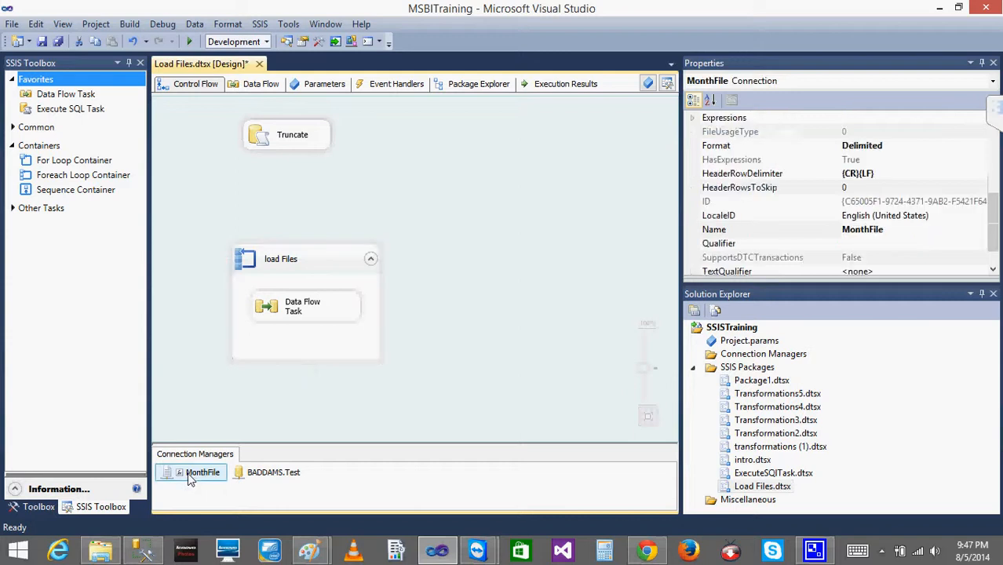
{"action": "double_click", "coordinate": [289, 309]}
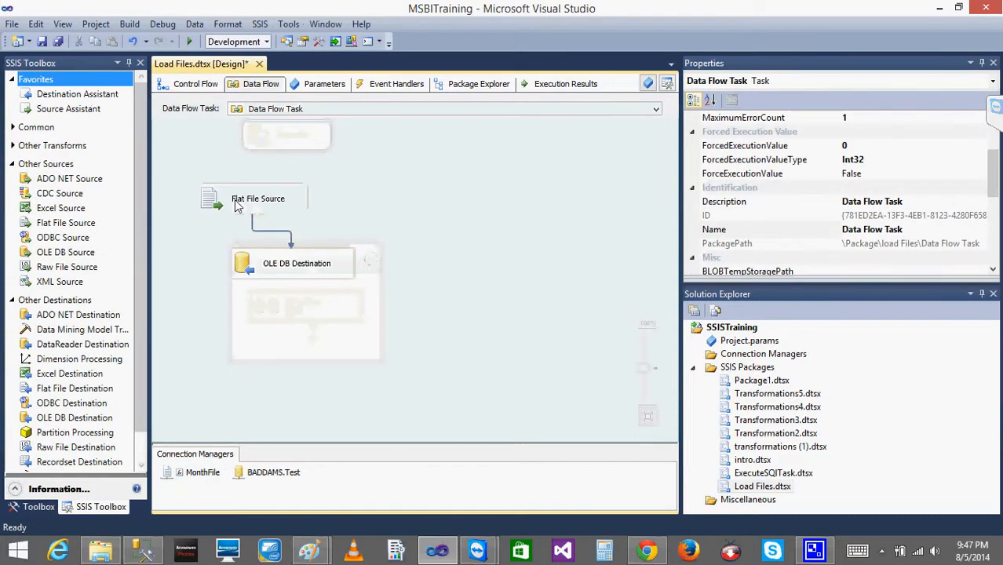
{"action": "left_click", "coordinate": [195, 83]}
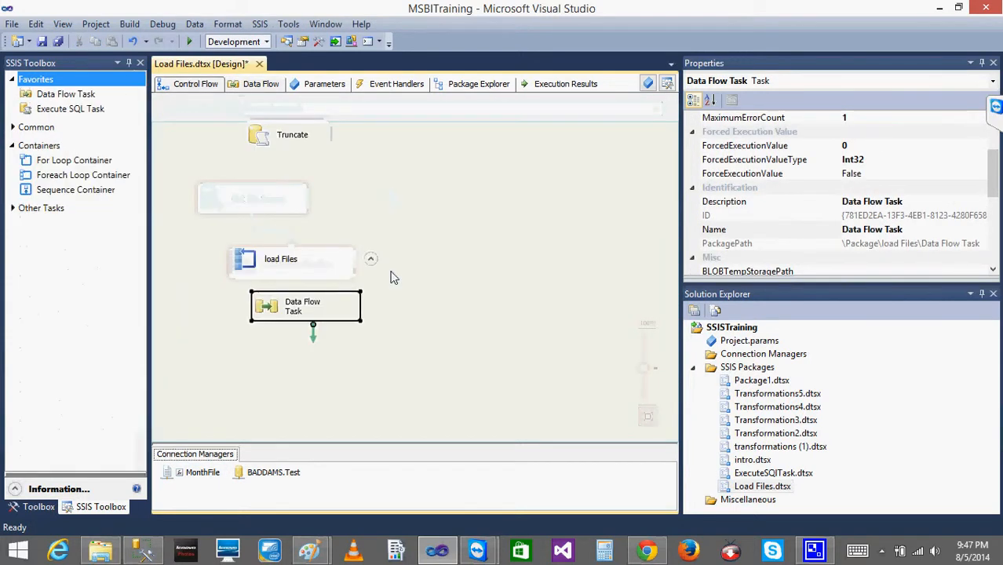
{"action": "left_click", "coordinate": [262, 273]}
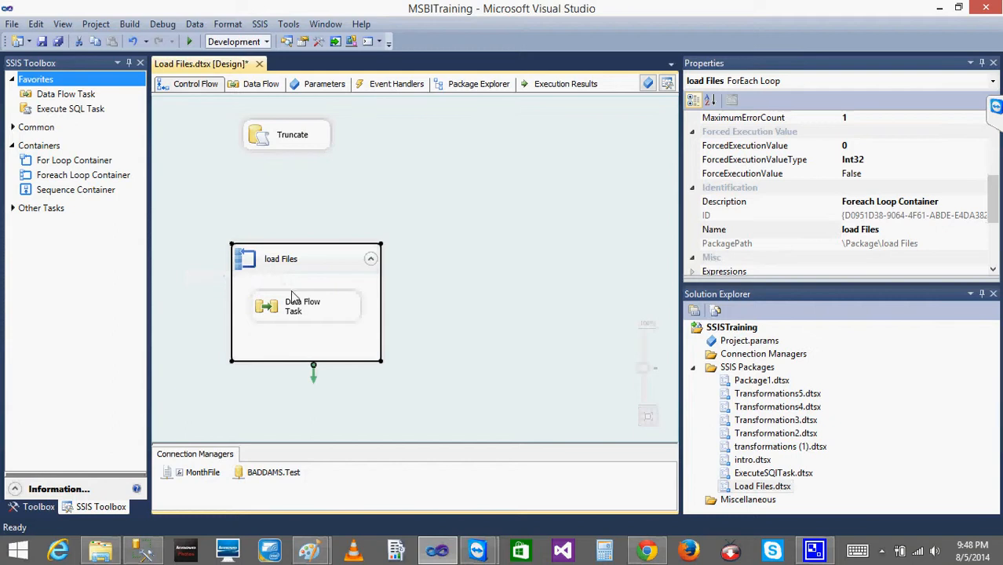
{"action": "left_click", "coordinate": [196, 473]}
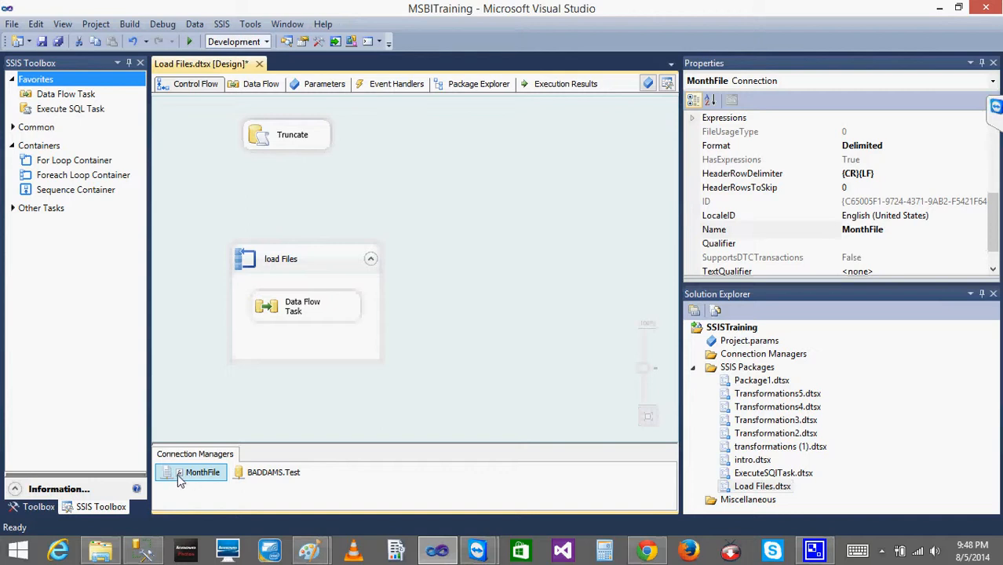
{"action": "double_click", "coordinate": [296, 306]}
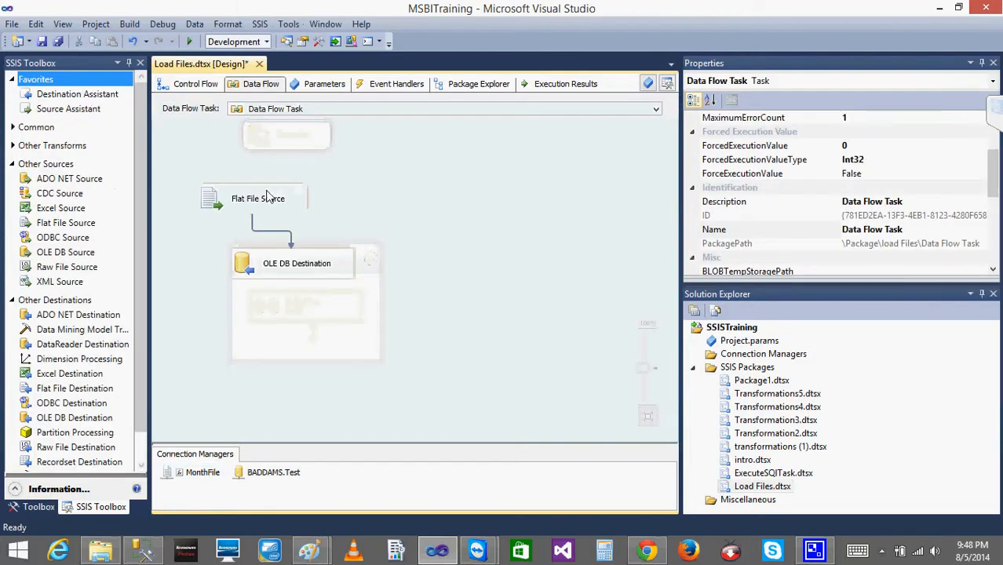
{"action": "double_click", "coordinate": [267, 196]}
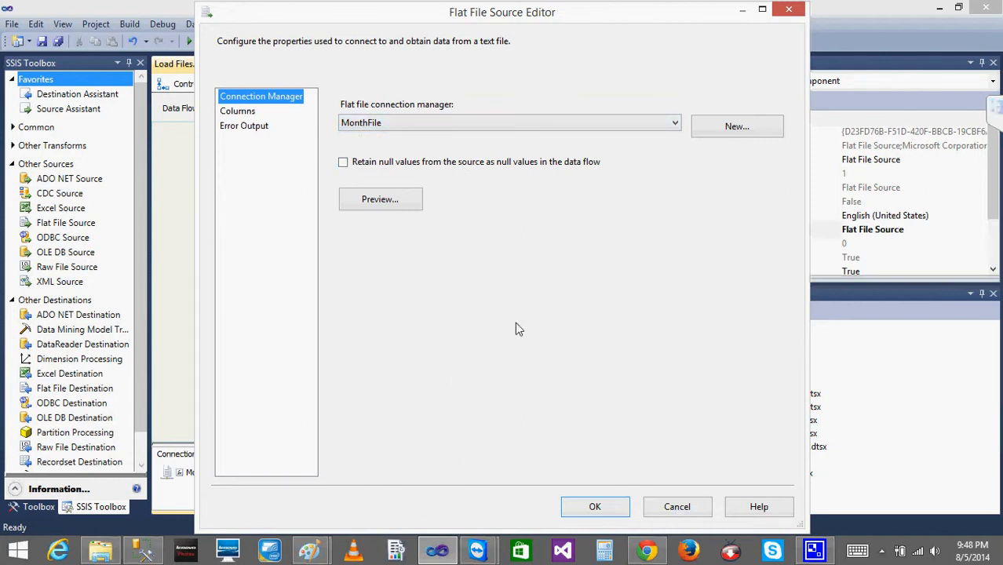
- Cancel the Flat File Source editor, check the MonthFile connection's connection string in the data flow, and return to the control flow
{"action": "left_click", "coordinate": [666, 506]}
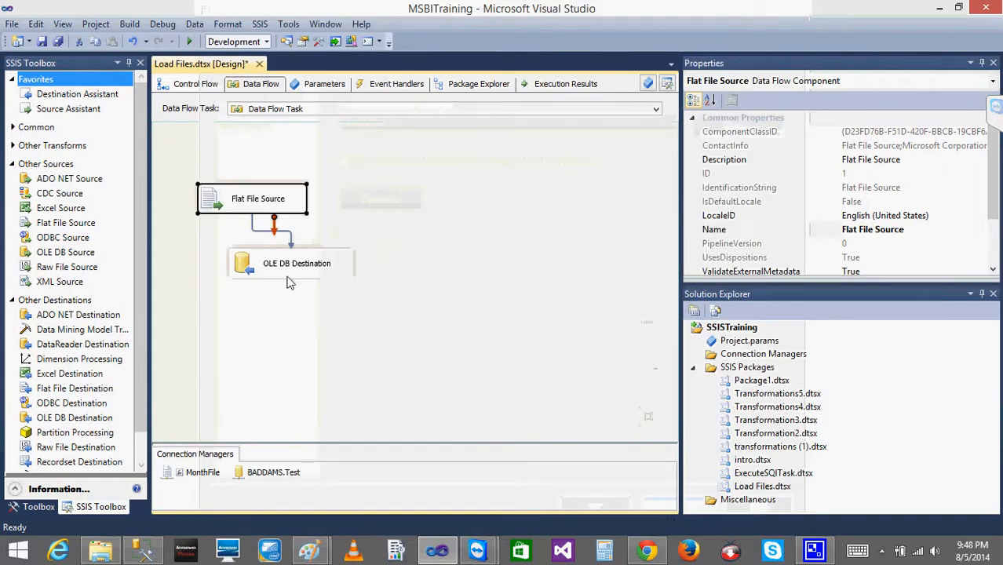
{"action": "left_click", "coordinate": [197, 474]}
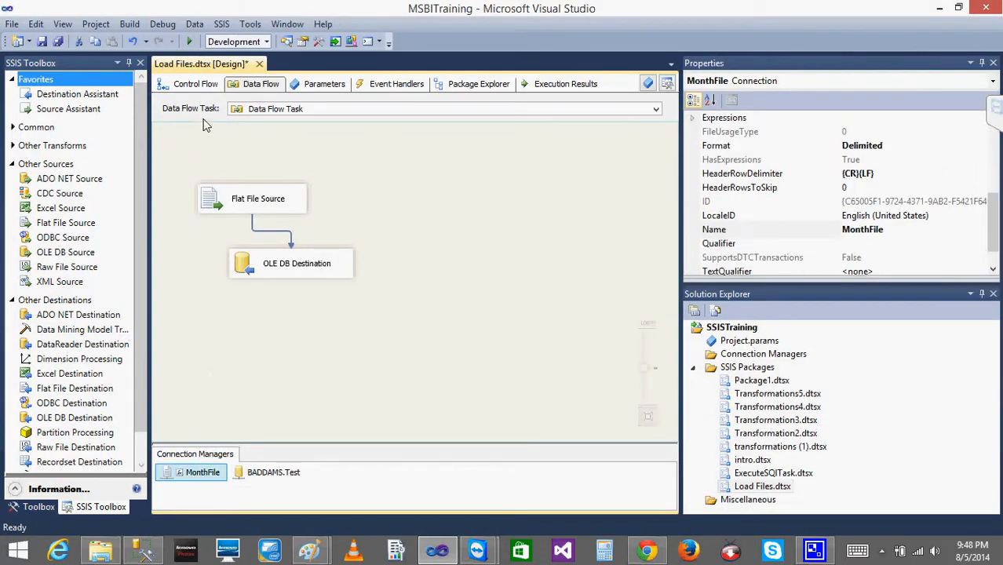
{"action": "left_click", "coordinate": [196, 88]}
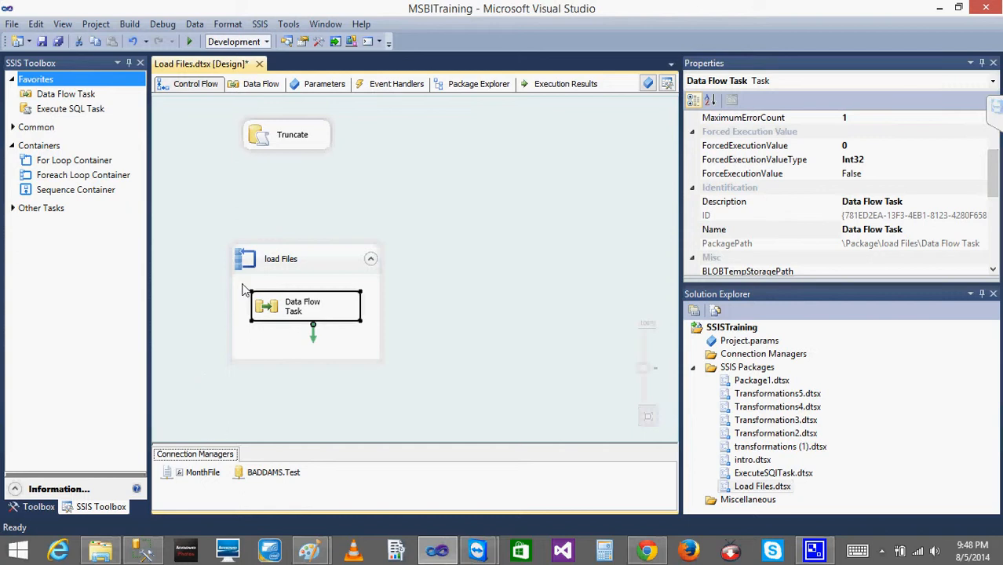
{"action": "double_click", "coordinate": [266, 306]}
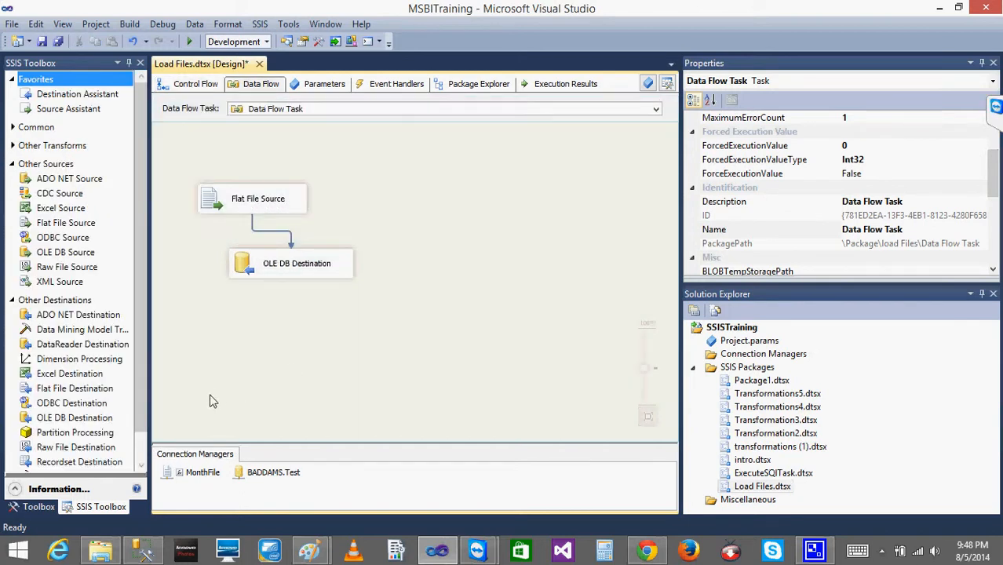
{"action": "left_click", "coordinate": [205, 474]}
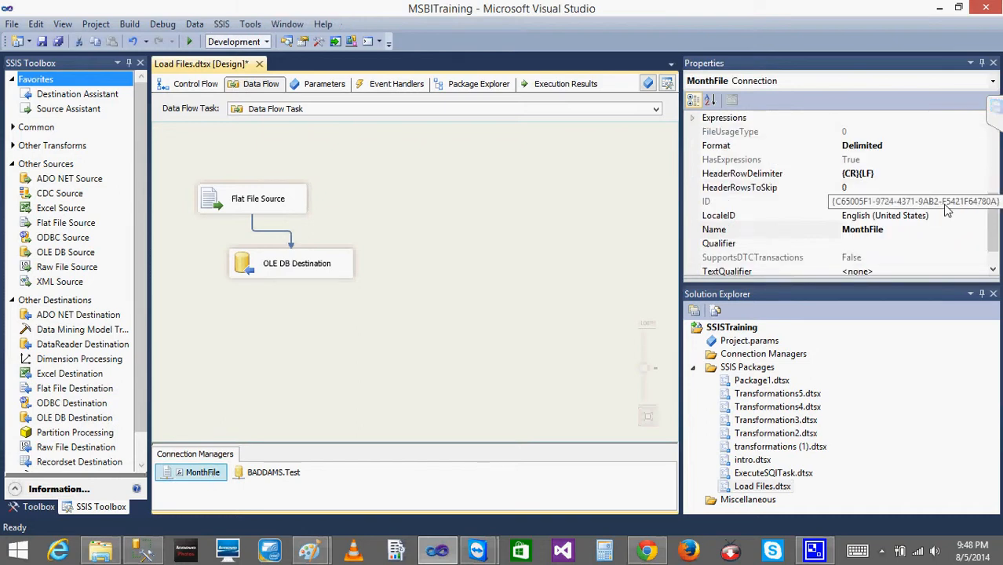
{"action": "left_click_drag", "start_coordinate": [994, 230], "coordinate": [993, 153]}
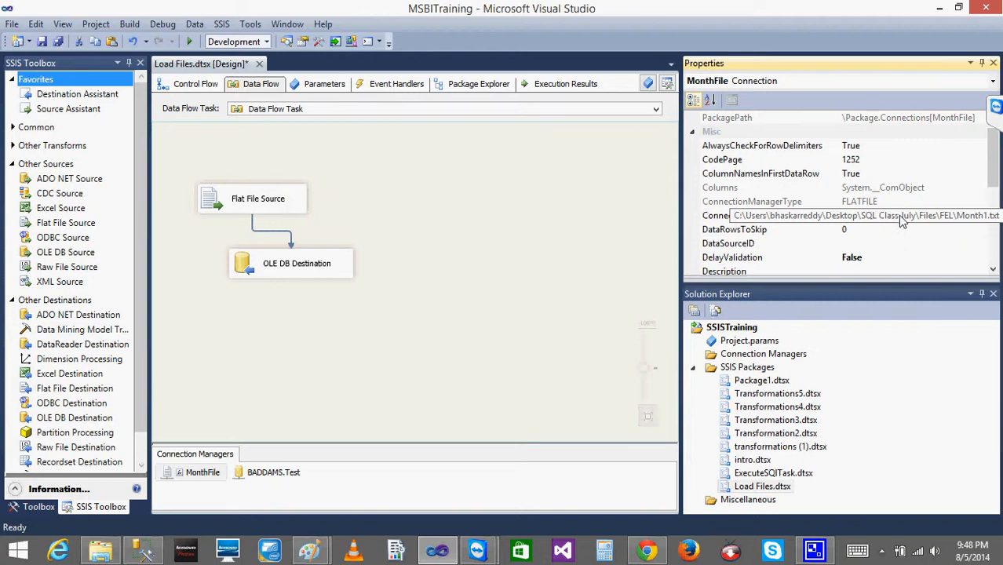
{"action": "left_click", "coordinate": [469, 244]}
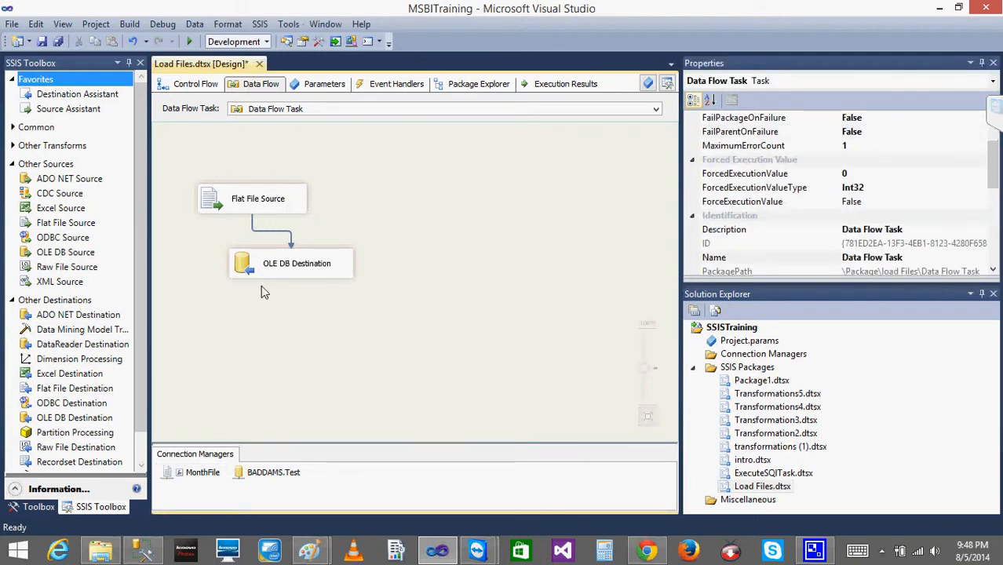
{"action": "left_click", "coordinate": [176, 86]}
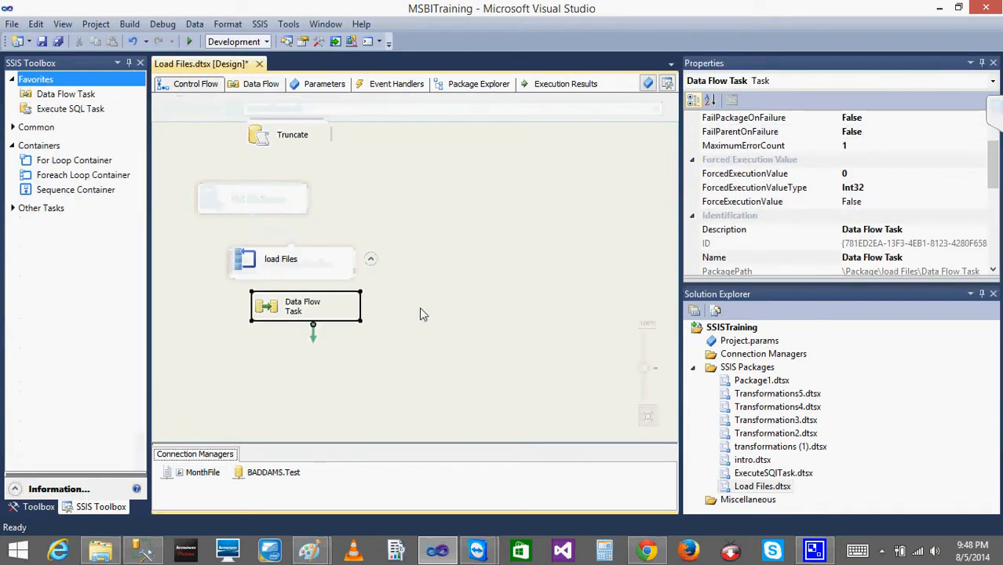
- Review the Truncate task's connection and SQL statement, and cancel its editor without changes
{"action": "left_click", "coordinate": [287, 139]}
{"action": "double_click", "coordinate": [287, 139]}
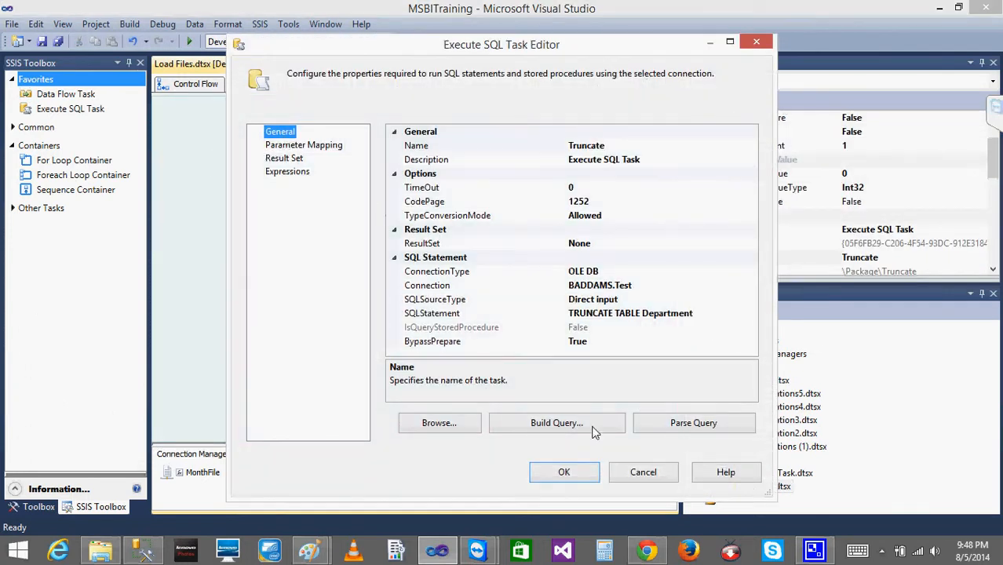
{"action": "left_click", "coordinate": [640, 469]}
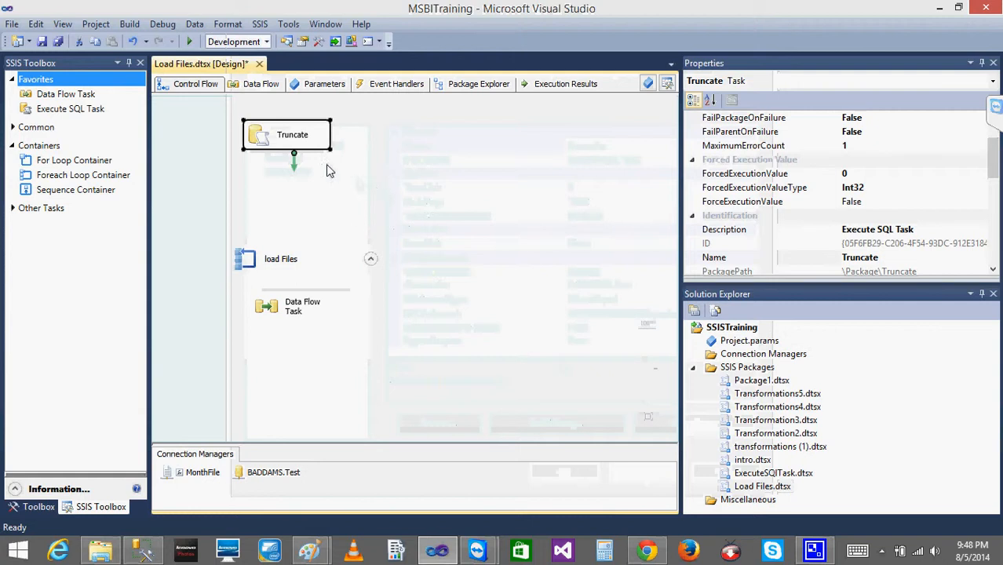
- Link the Truncate task to the load Files container with a success precedence constraint and run the package
{"action": "left_click_drag", "start_coordinate": [273, 210], "coordinate": [267, 259]}
{"action": "left_click", "coordinate": [229, 203]}
{"action": "left_click", "coordinate": [190, 44]}
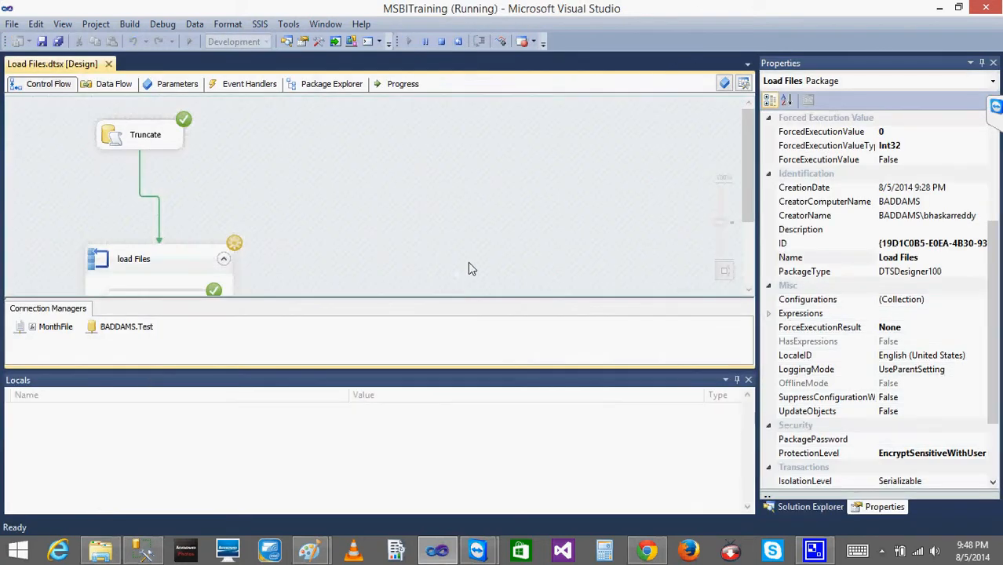
{"action": "left_click_drag", "start_coordinate": [747, 157], "coordinate": [747, 219]}
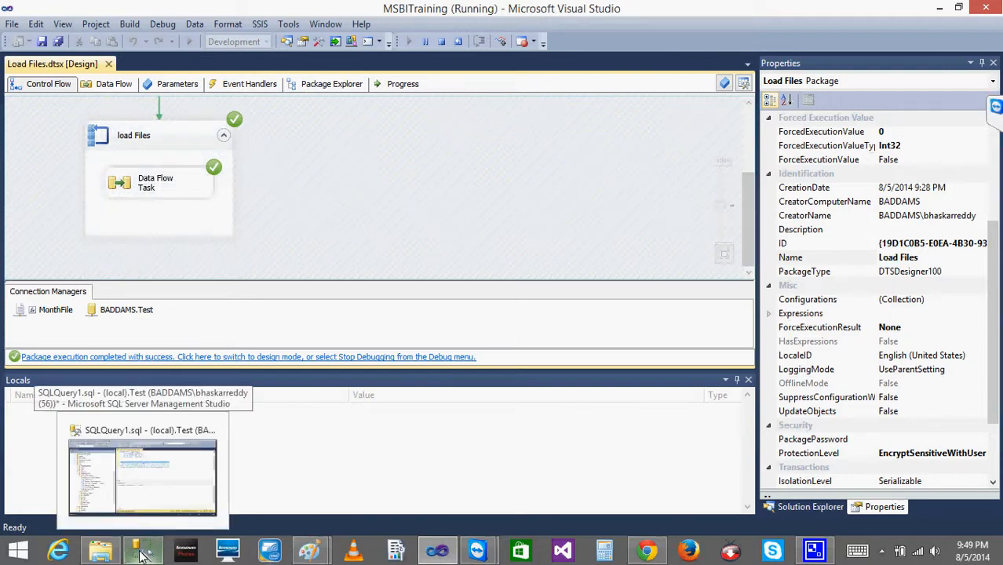
- Switch to SQL Server Management Studio, select the top 1000 rows of dbo.DEPARTMENT in the Test database, and examine the last rows
{"action": "left_click", "coordinate": [142, 556]}
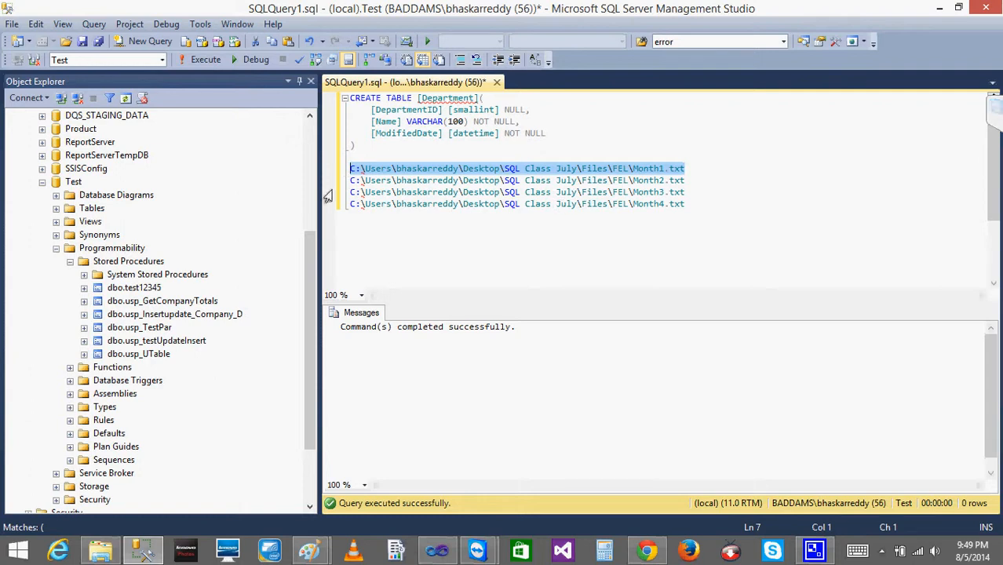
{"action": "left_click", "coordinate": [56, 249]}
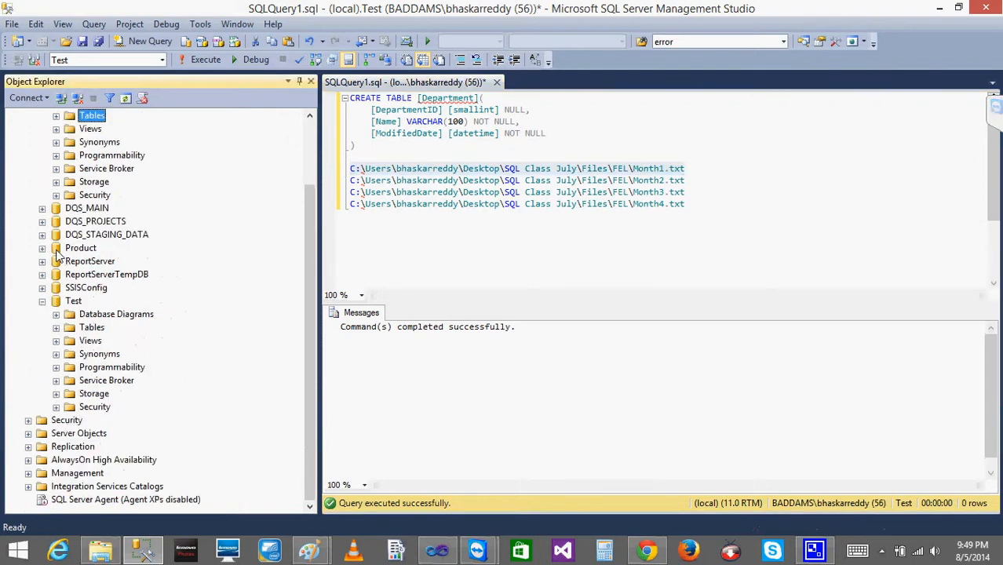
{"action": "left_click", "coordinate": [56, 328]}
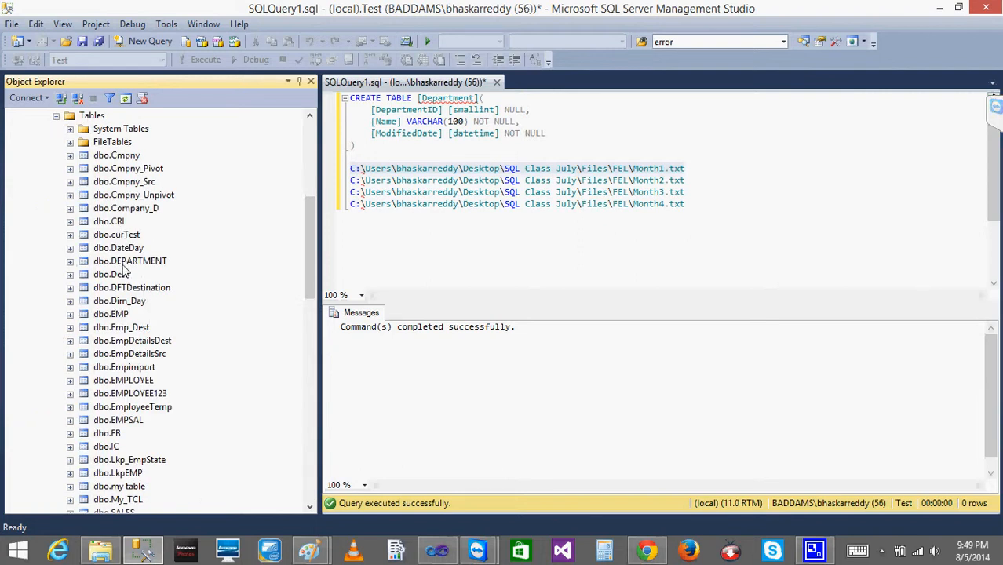
{"action": "right_click", "coordinate": [124, 262]}
{"action": "left_click", "coordinate": [167, 289]}
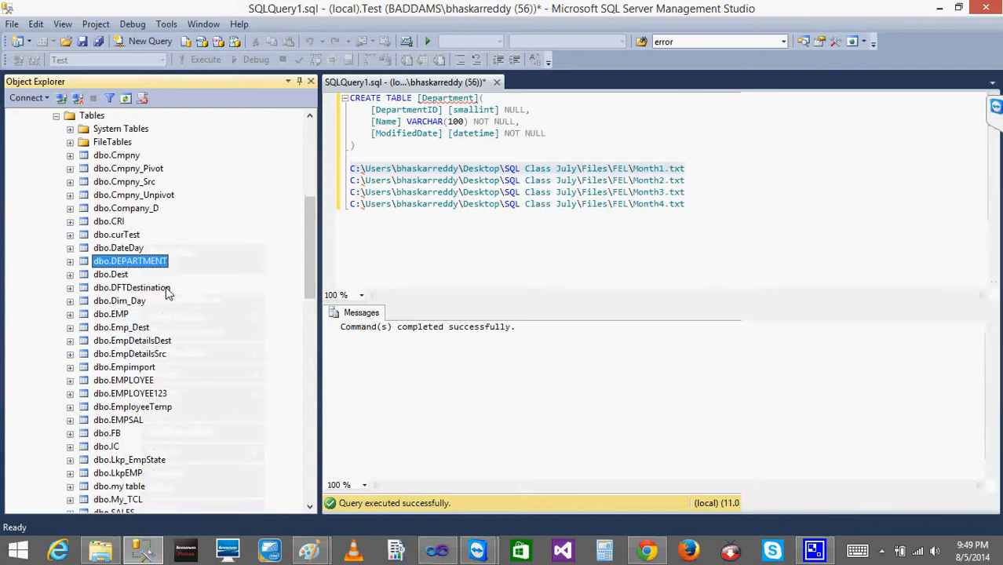
{"action": "left_click", "coordinate": [369, 430]}
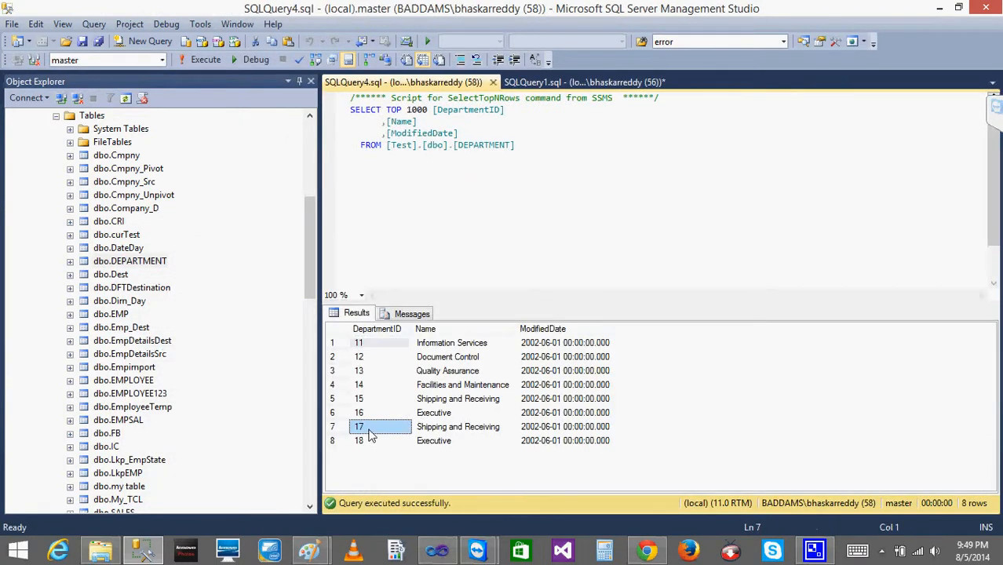
{"action": "left_click", "coordinate": [372, 441]}
{"action": "left_click", "coordinate": [371, 428]}
{"action": "left_click", "coordinate": [369, 441]}
{"action": "left_click", "coordinate": [368, 429]}
{"action": "left_click", "coordinate": [366, 441]}
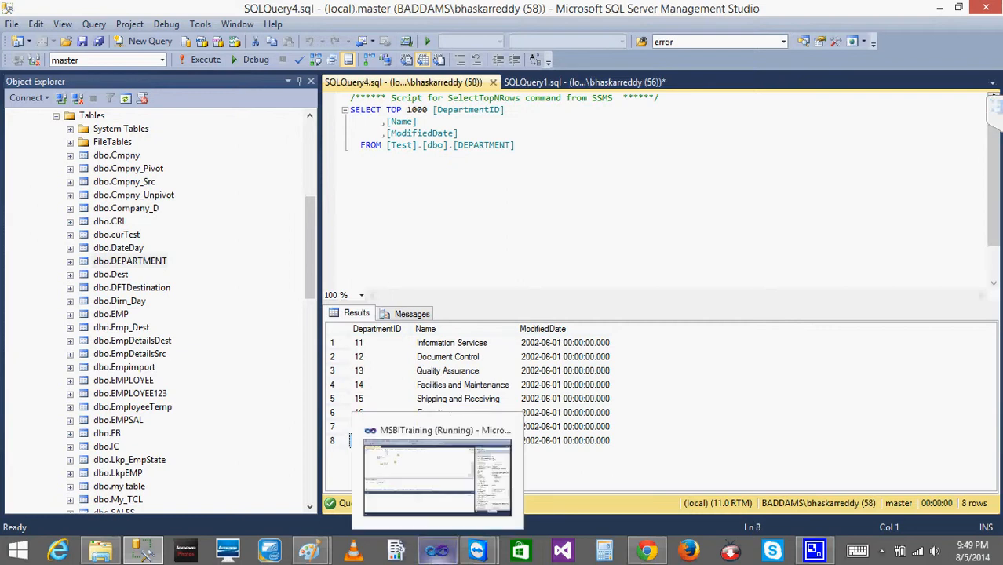
- Switch back to Visual Studio and stop debugging the Load Files package
{"action": "left_click", "coordinate": [436, 551]}
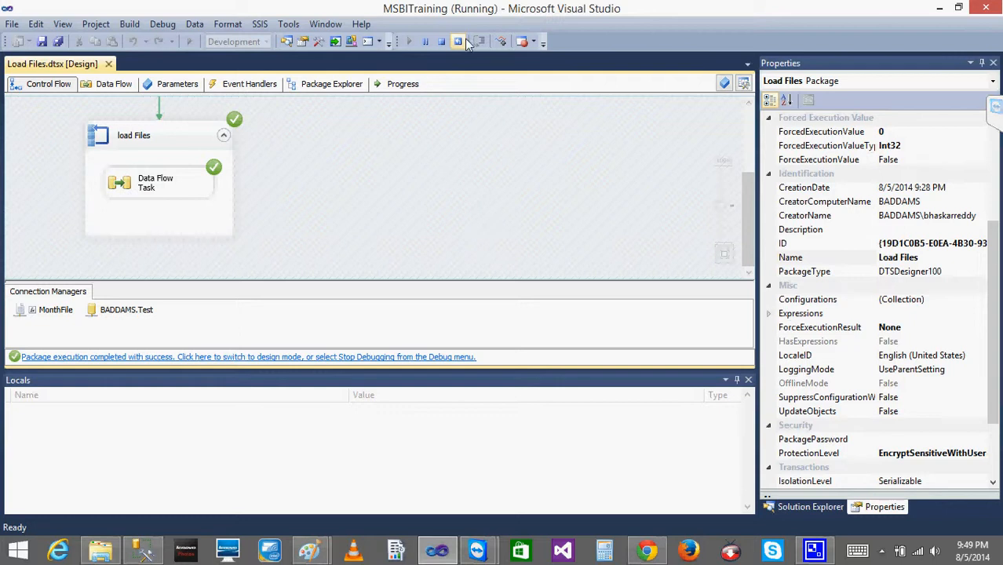
{"action": "left_click", "coordinate": [454, 43]}
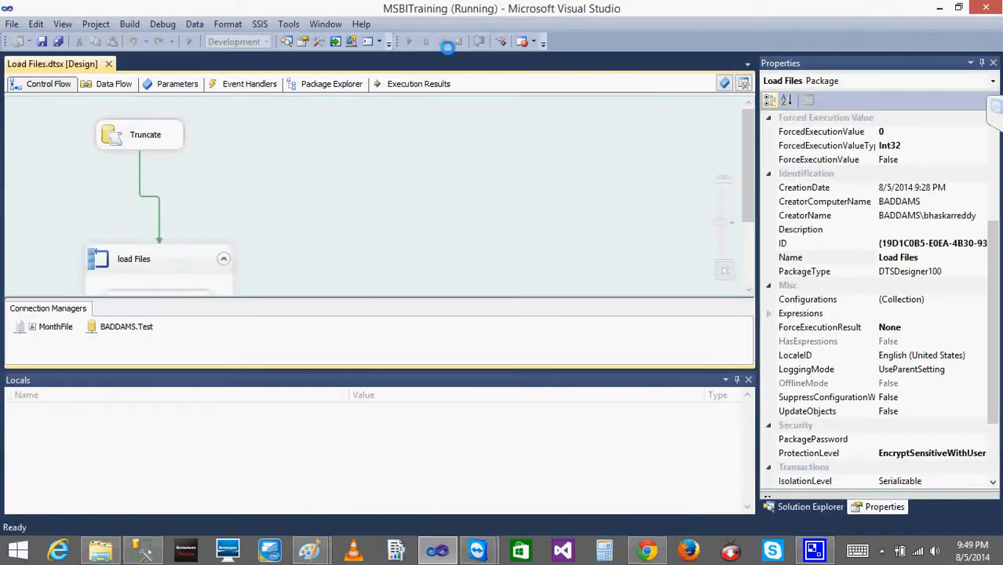
{"action": "left_click", "coordinate": [445, 46]}
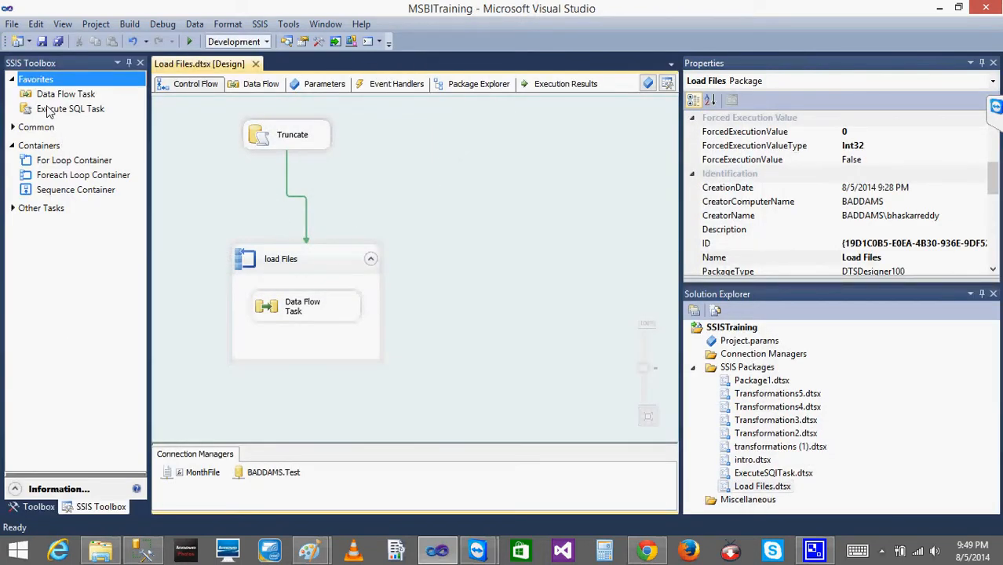
- Add an Execute SQL Task following the Data Flow Task inside the load Files container and rename it Wait
{"action": "left_click_drag", "start_coordinate": [48, 112], "coordinate": [319, 355]}
{"action": "left_click", "coordinate": [289, 318]}
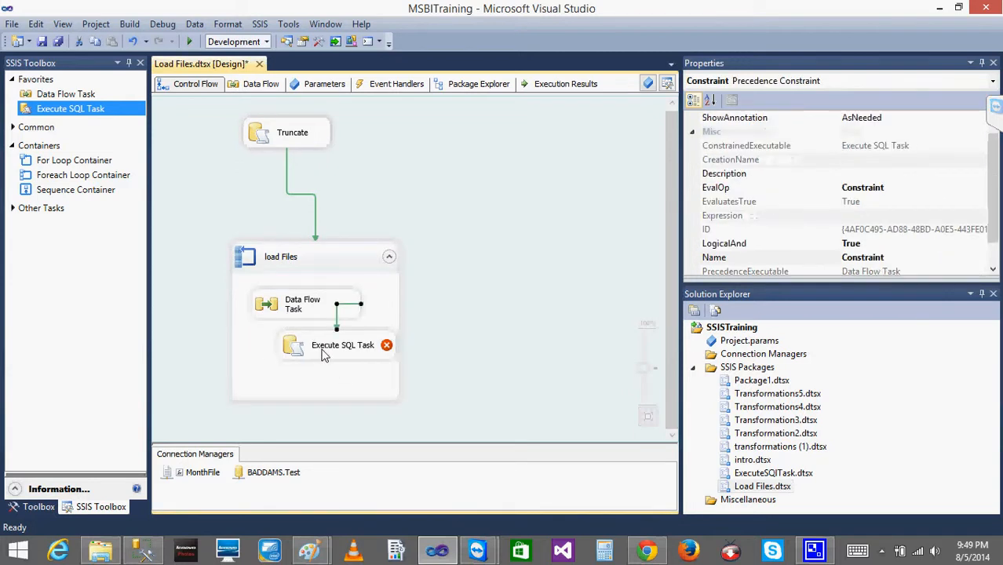
{"action": "left_click", "coordinate": [323, 354]}
{"action": "left_click", "coordinate": [324, 355]}
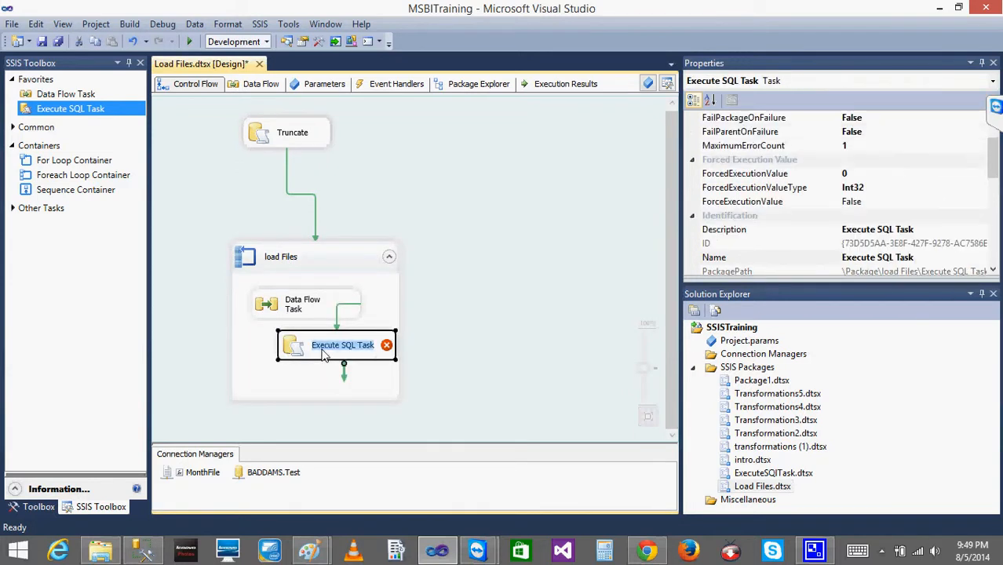
{"action": "type", "text": "Wait"}
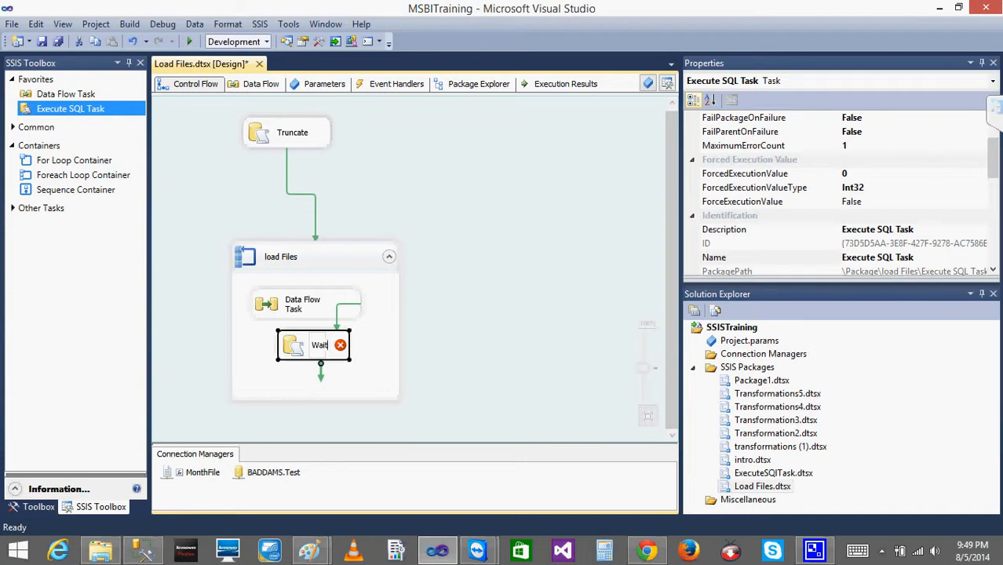
{"action": "left_click", "coordinate": [384, 352]}
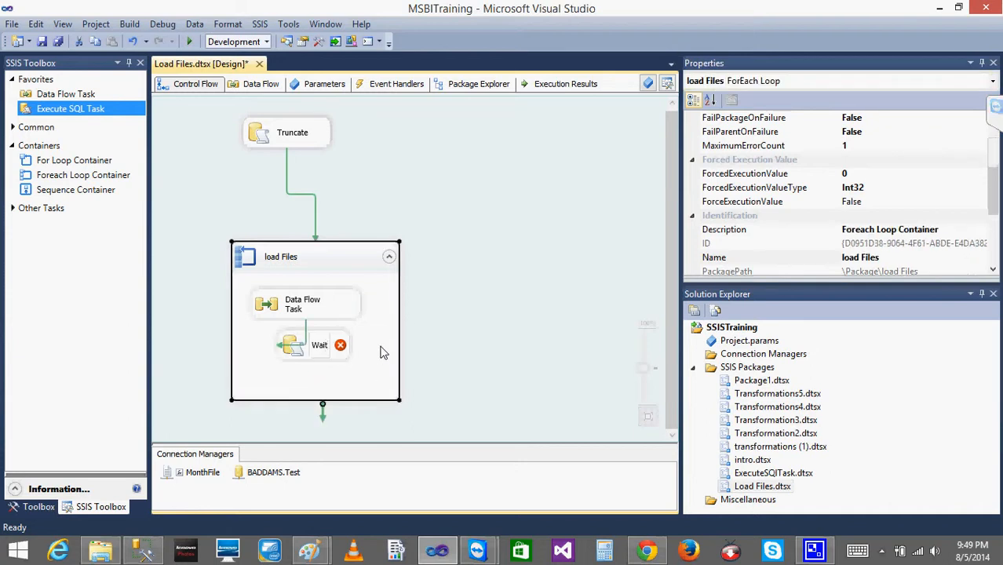
- Configure the Wait task with the BADDAMS.Test connection and the SQL statement WAITFOR DELAY '00:00:10'
{"action": "double_click", "coordinate": [314, 350]}
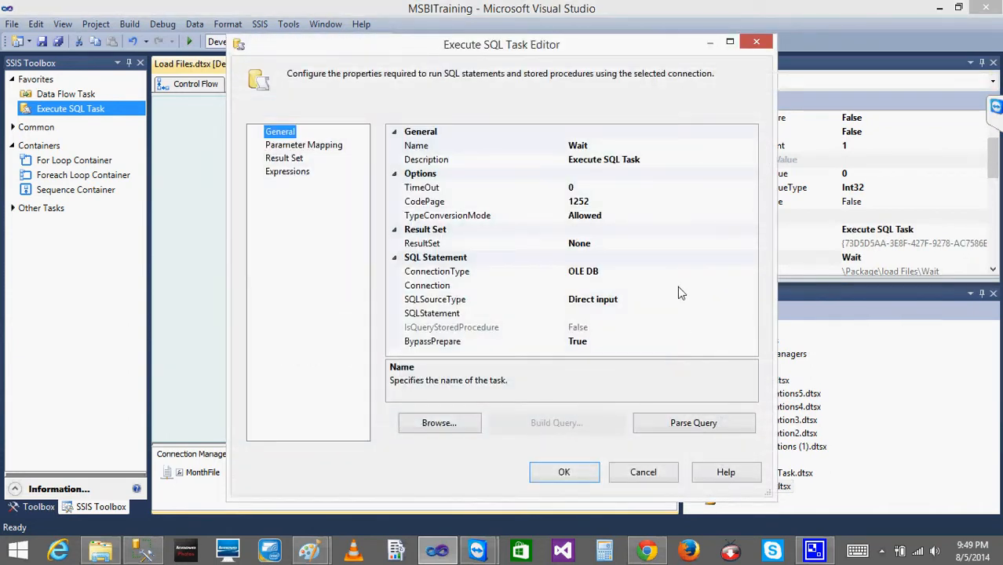
{"action": "left_click", "coordinate": [678, 285]}
{"action": "left_click", "coordinate": [751, 285]}
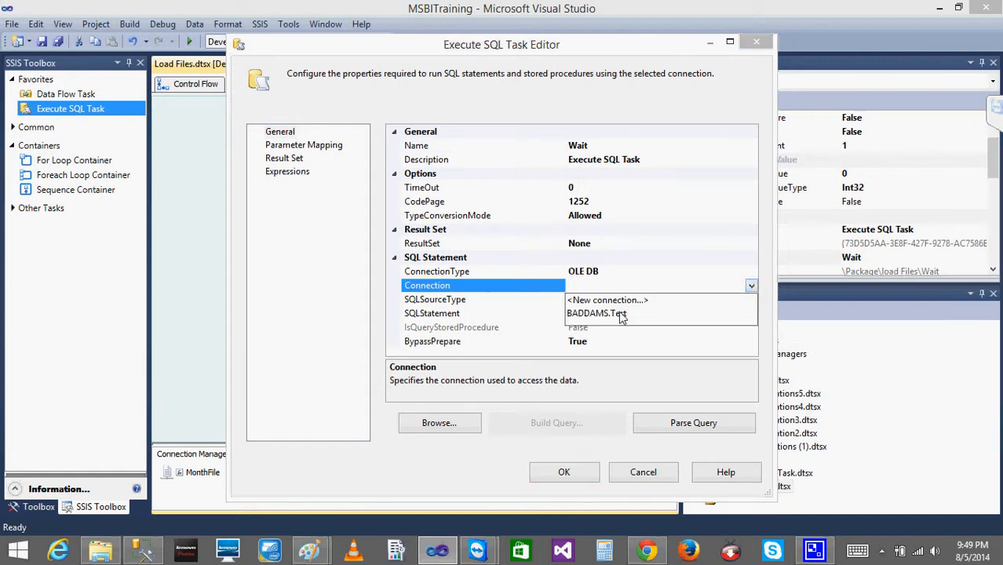
{"action": "left_click", "coordinate": [621, 315]}
{"action": "left_click", "coordinate": [707, 313]}
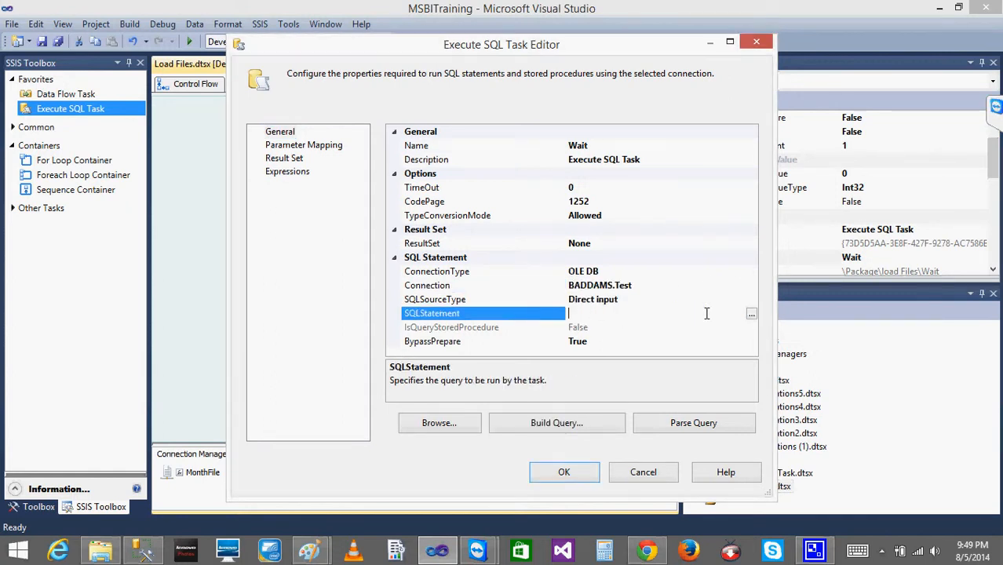
{"action": "left_click", "coordinate": [751, 315]}
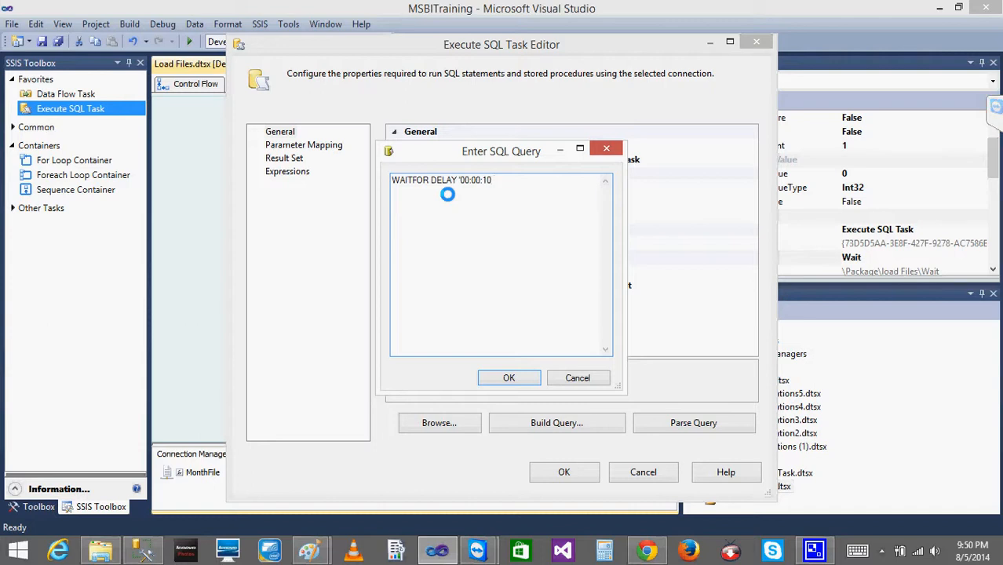
{"action": "left_click", "coordinate": [512, 377]}
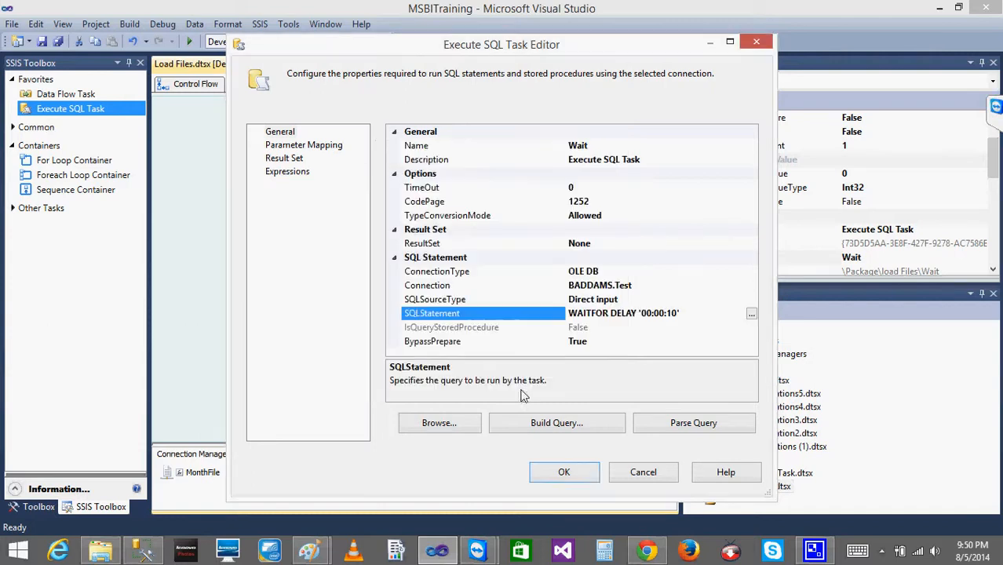
{"action": "left_click", "coordinate": [564, 471]}
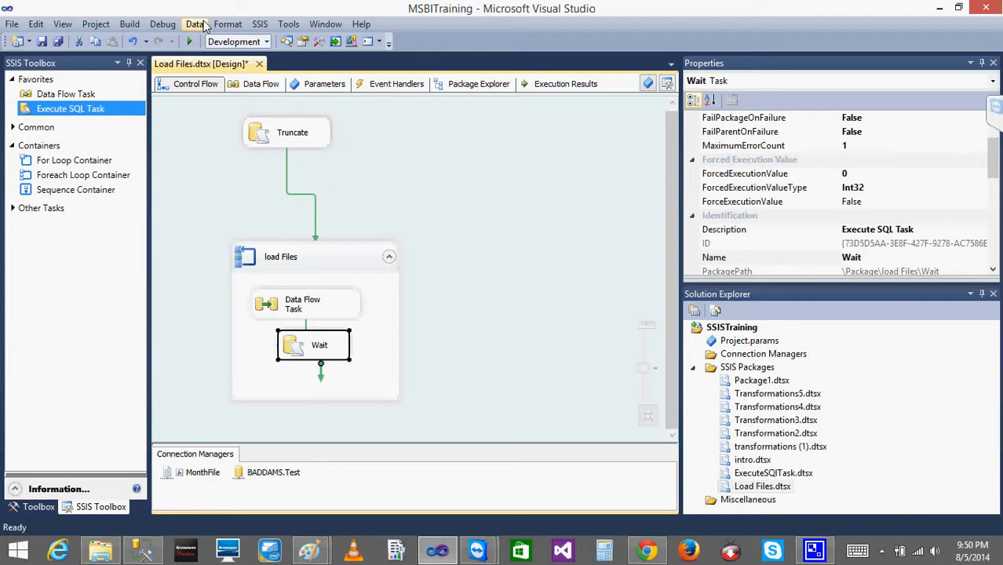
- Run the package with the Wait task and close the Locals window to expose the whole control flow
{"action": "left_click", "coordinate": [188, 43]}
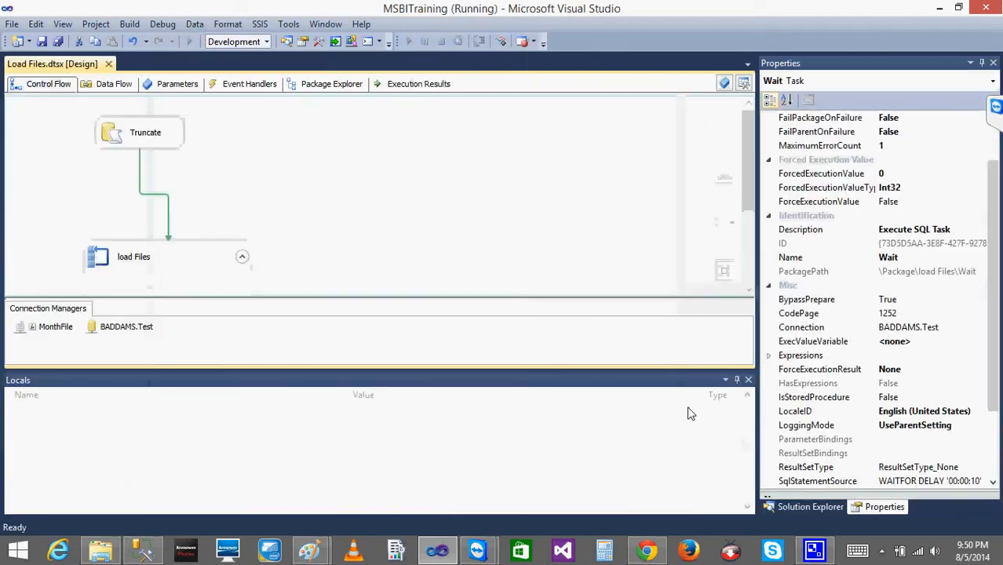
{"action": "left_click", "coordinate": [748, 380]}
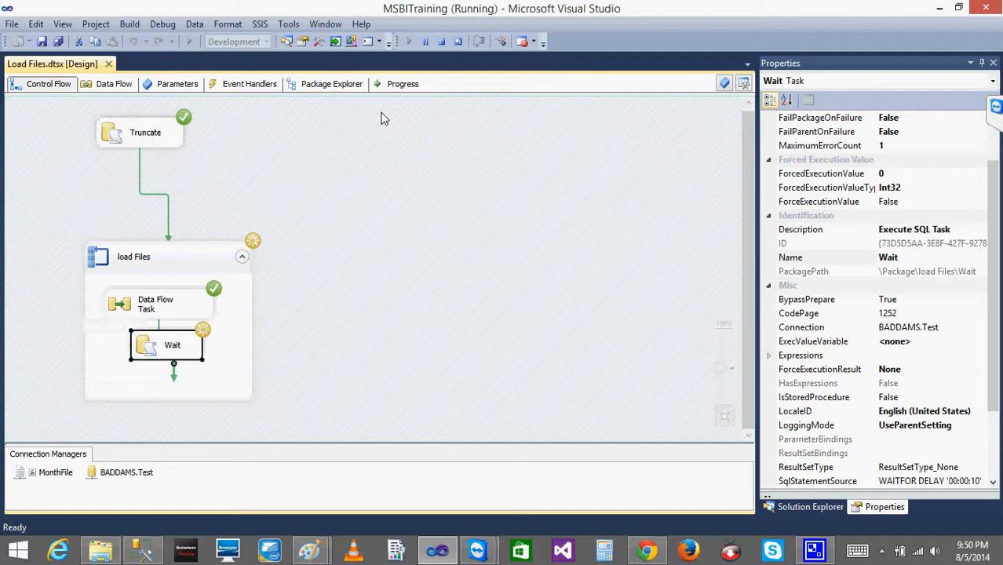
- Switch to the FEL folder in File Explorer and rename Month3.txt to nth3.txt
{"action": "left_click", "coordinate": [101, 554]}
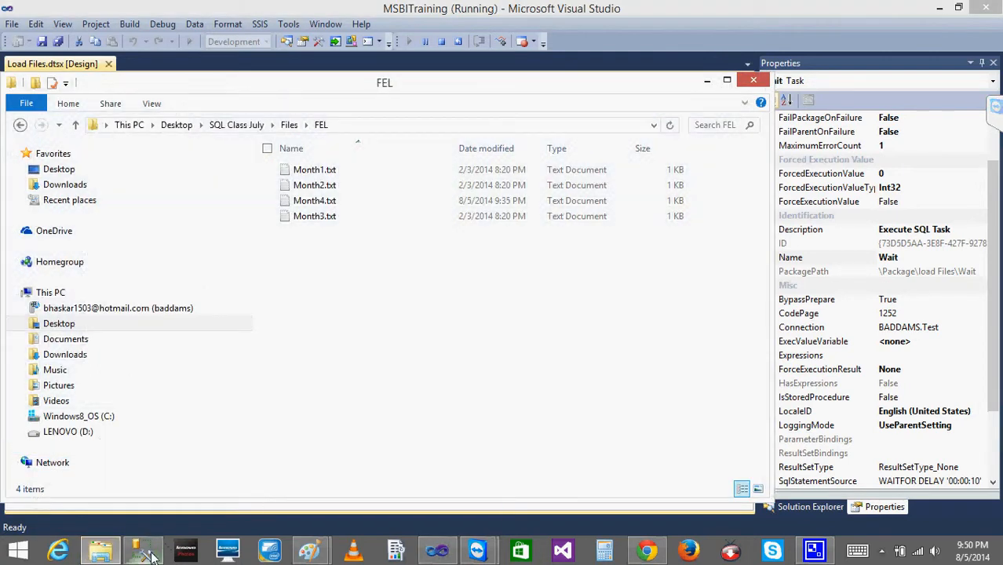
{"action": "left_click", "coordinate": [146, 551]}
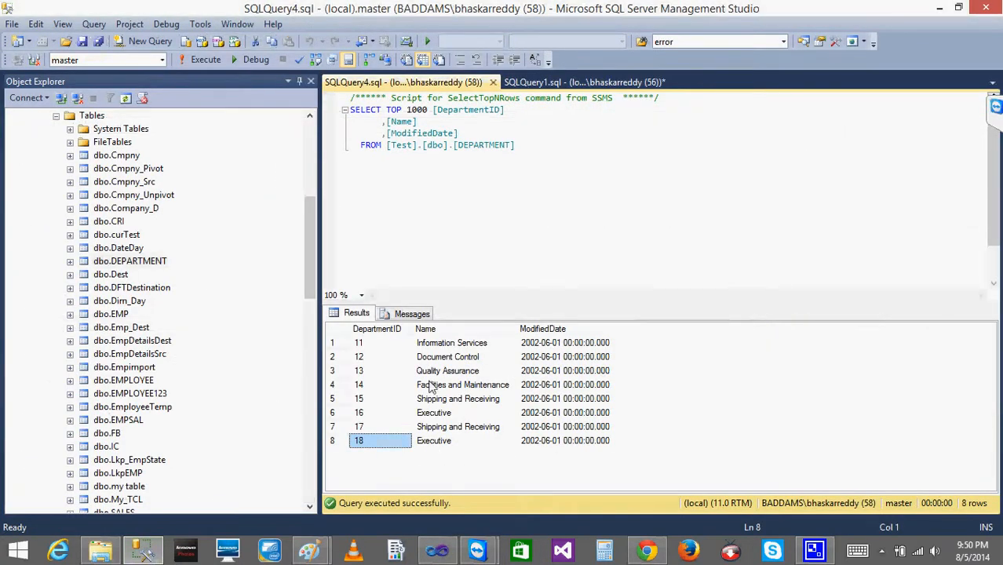
{"action": "left_click", "coordinate": [940, 10]}
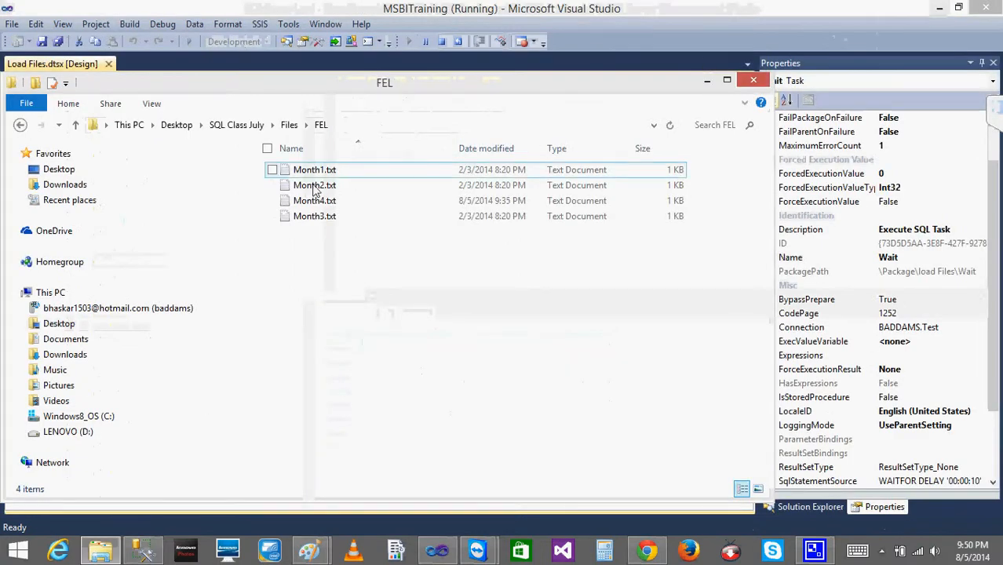
{"action": "left_click", "coordinate": [324, 223]}
{"action": "left_click", "coordinate": [324, 223]}
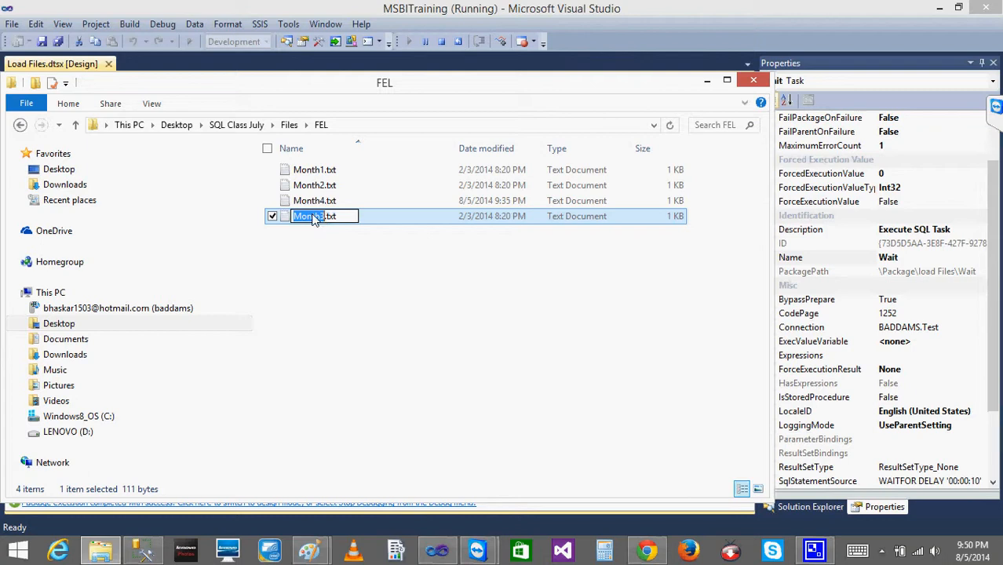
{"action": "left_click", "coordinate": [310, 221]}
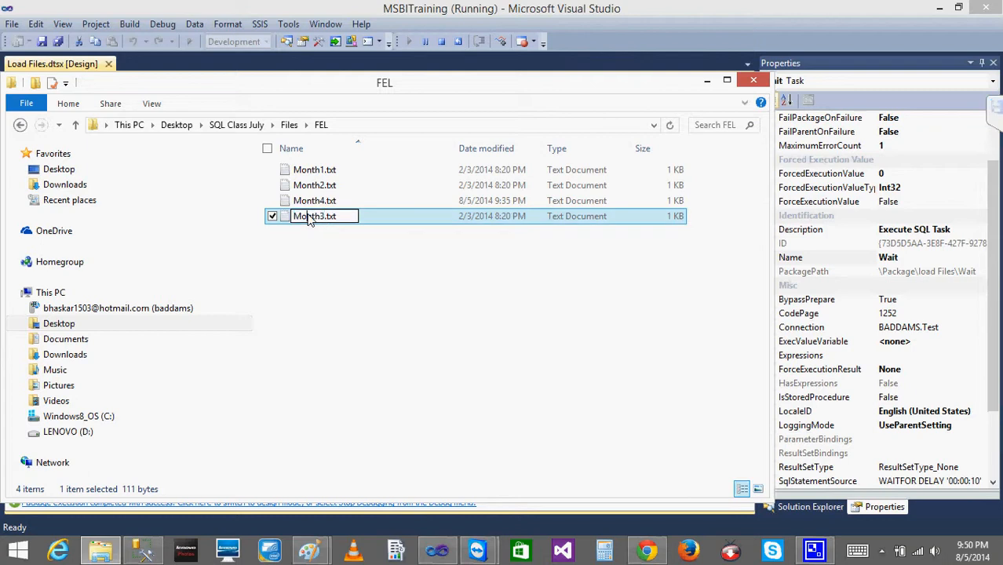
{"action": "key", "text": "BackSpace"}
{"action": "key", "text": "BackSpace"}
{"action": "left_click", "coordinate": [298, 260]}
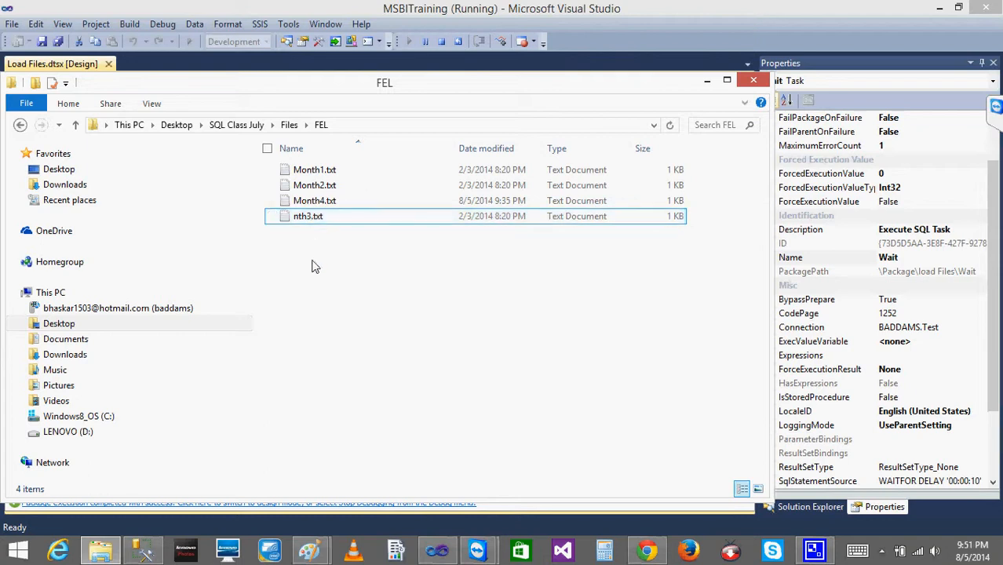
- Review the department rows in nth3.txt, close the file and minimize the FEL folder window
{"action": "double_click", "coordinate": [296, 218]}
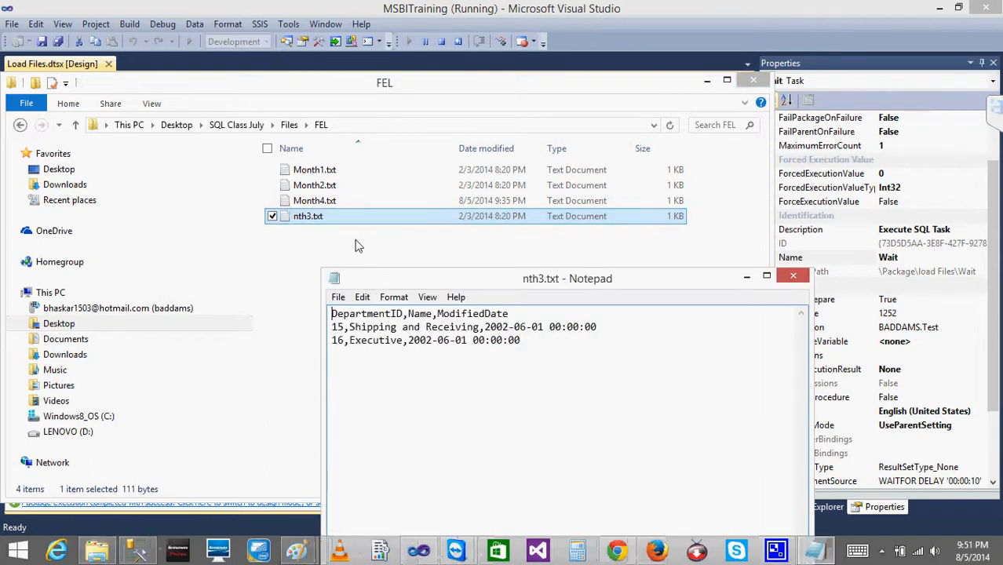
{"action": "left_click", "coordinate": [793, 275]}
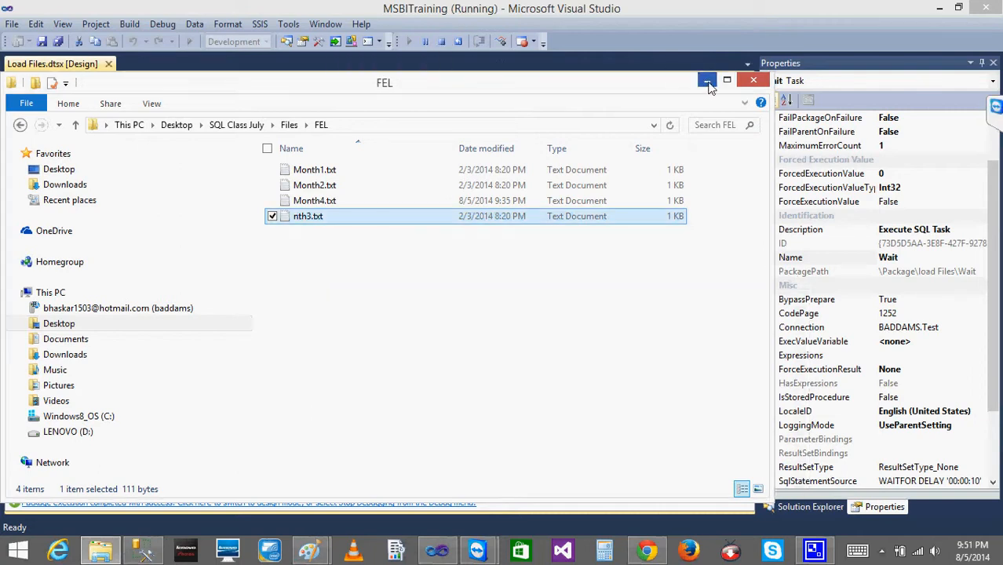
{"action": "left_click", "coordinate": [707, 82]}
- Stop debugging the Load Files package and run it again with the renamed file in the source folder
{"action": "left_click", "coordinate": [441, 43]}
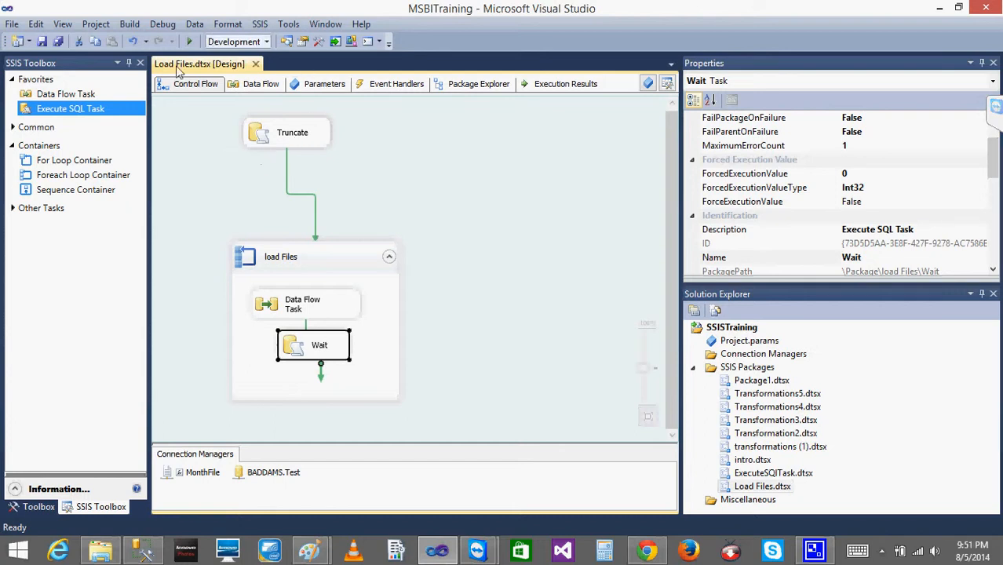
{"action": "left_click", "coordinate": [190, 42]}
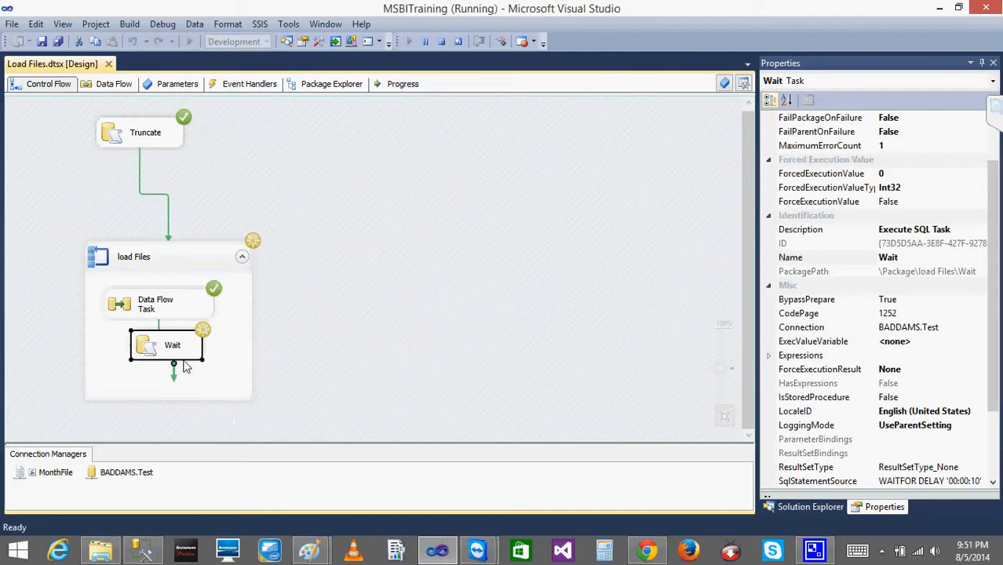
{"action": "left_click", "coordinate": [142, 549]}
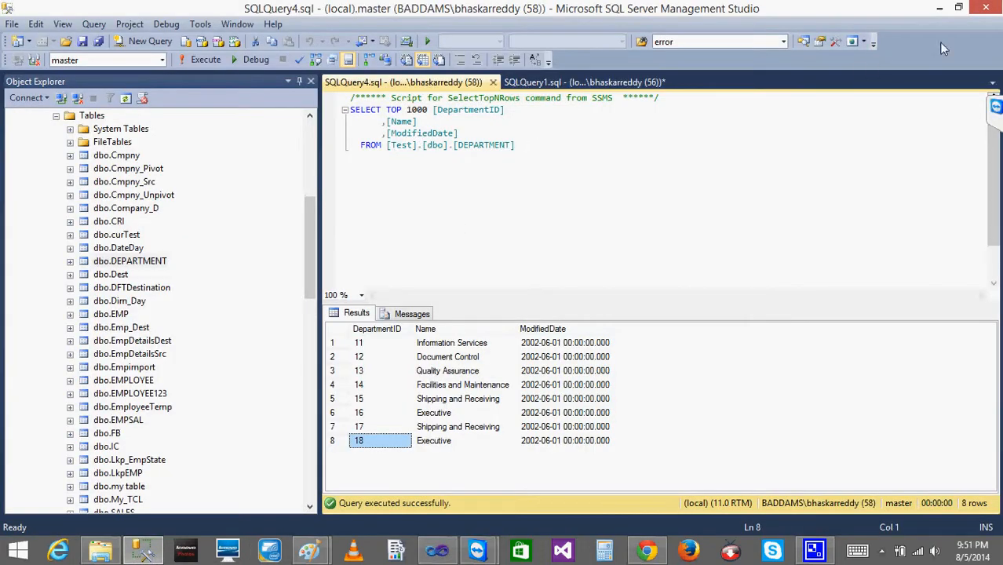
{"action": "left_click", "coordinate": [943, 7]}
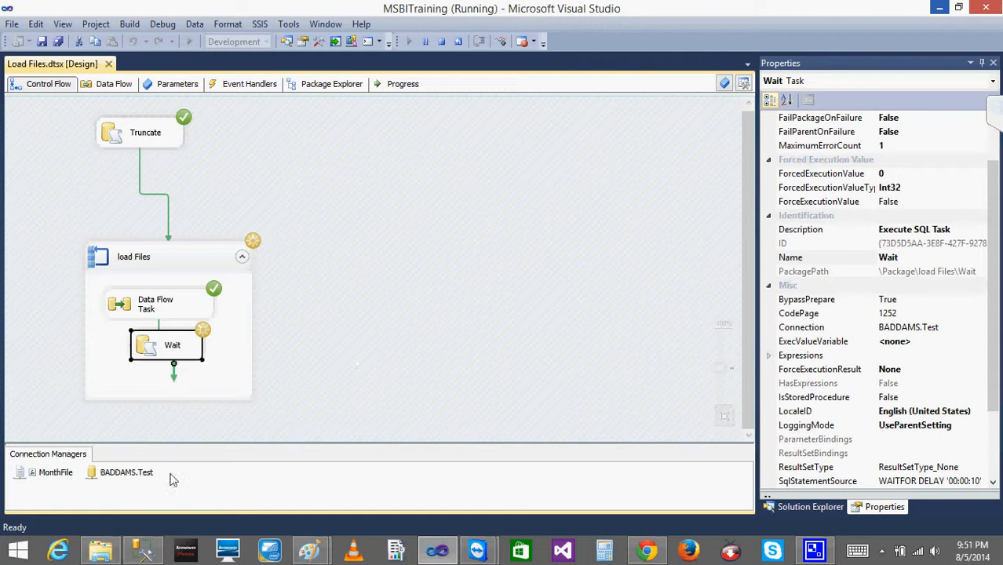
- Switch to the FEL folder and compare nth3.txt with the Month files, examining the department rows it contains
{"action": "left_click", "coordinate": [101, 549]}
{"action": "double_click", "coordinate": [341, 217]}
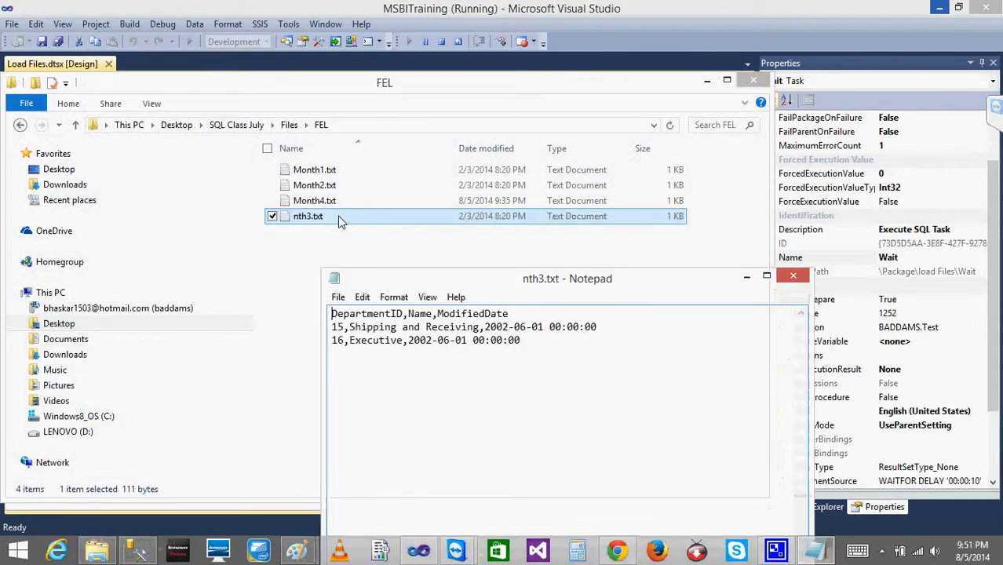
{"action": "left_click", "coordinate": [793, 275]}
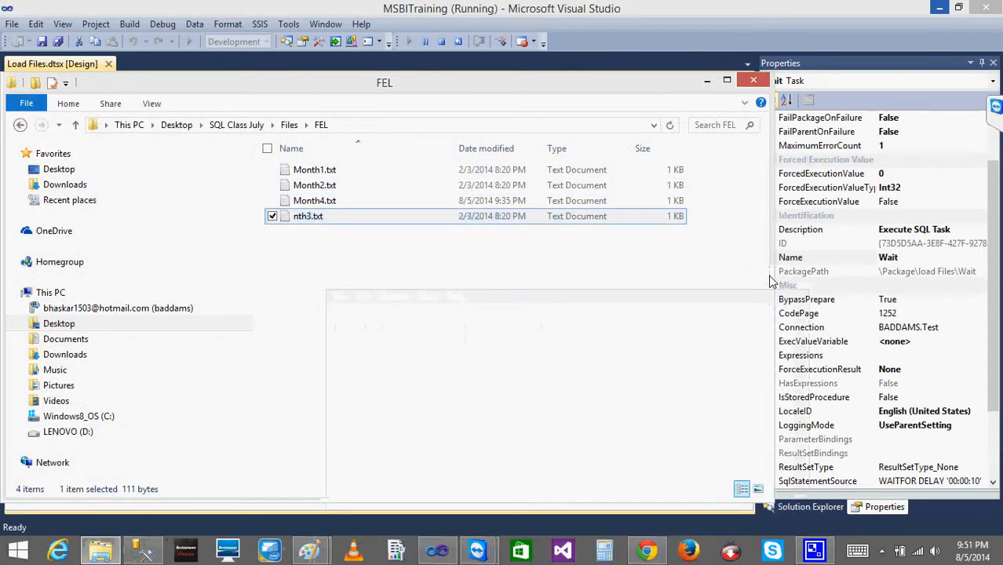
{"action": "left_click", "coordinate": [515, 285]}
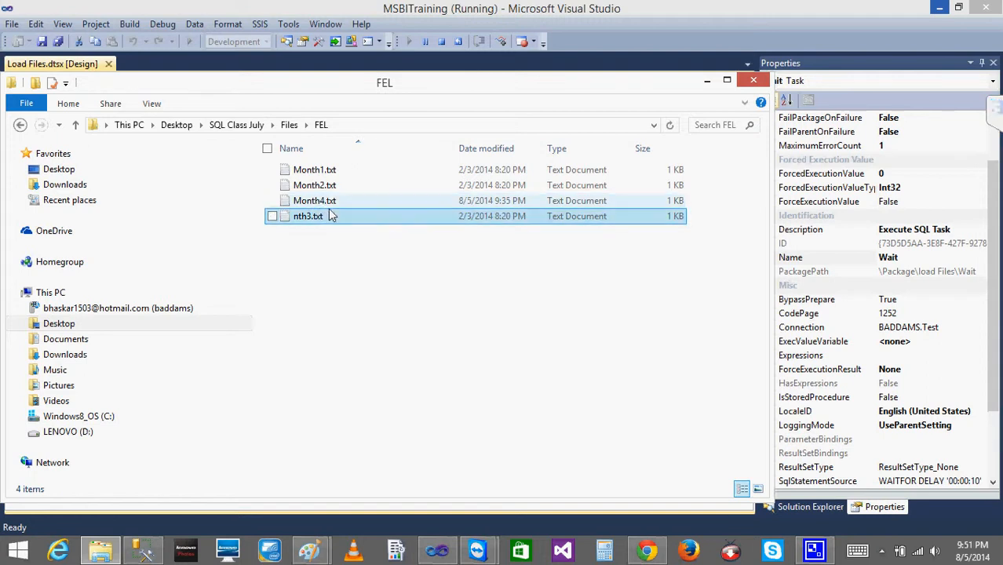
{"action": "left_click", "coordinate": [320, 202]}
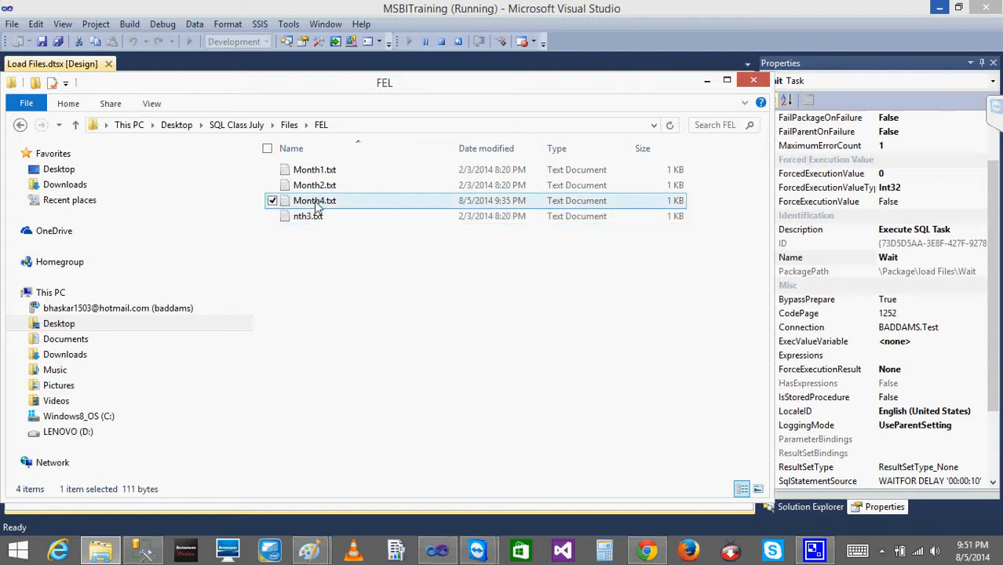
{"action": "left_click", "coordinate": [298, 184]}
{"action": "left_click", "coordinate": [297, 174]}
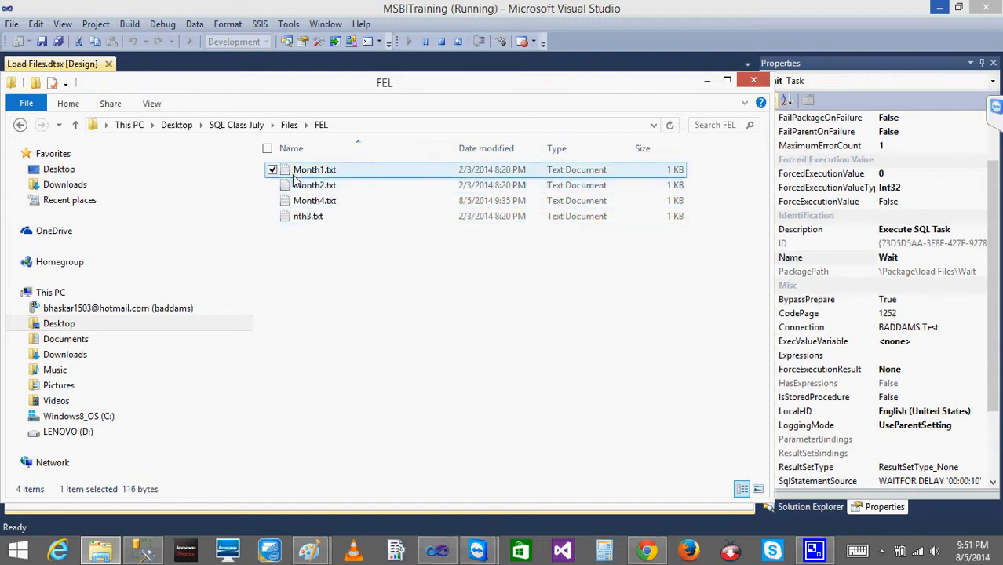
{"action": "left_click", "coordinate": [304, 222]}
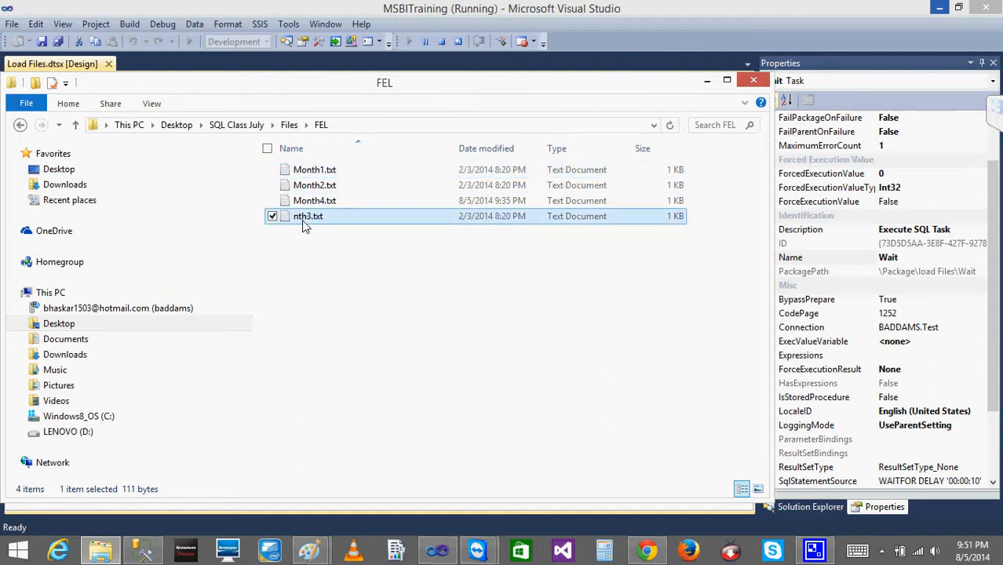
{"action": "double_click", "coordinate": [306, 225]}
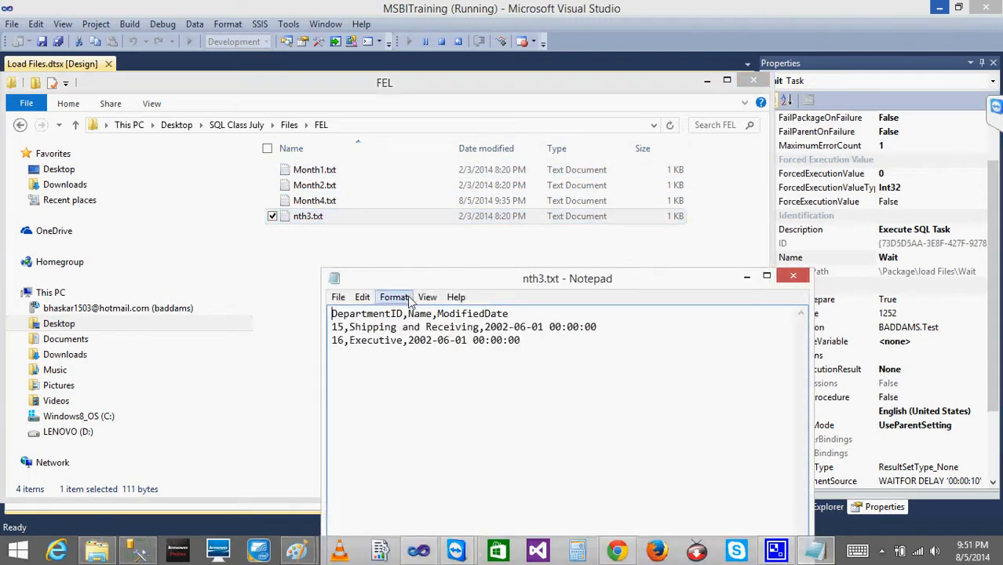
{"action": "left_click", "coordinate": [791, 277]}
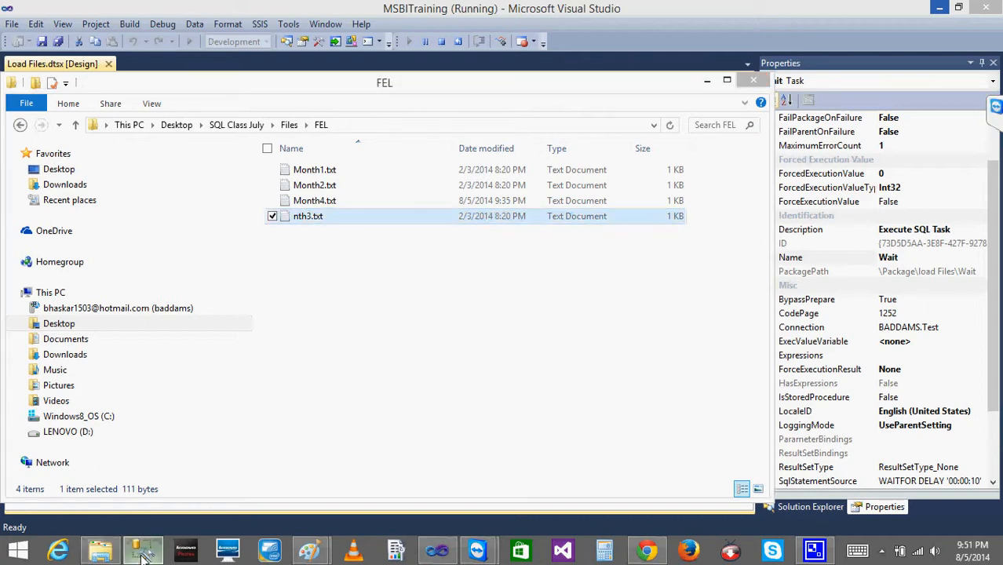
- Switch to Visual Studio and change the Wait task's SQL statement to WAITFOR DELAY '00:00:03'
{"action": "left_click", "coordinate": [142, 555]}
{"action": "left_click", "coordinate": [440, 549]}
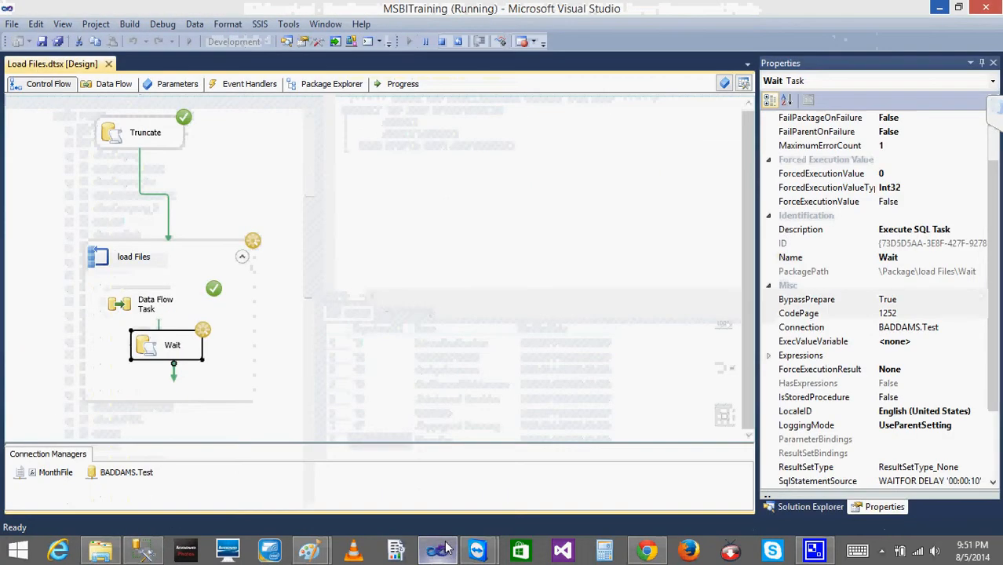
{"action": "left_click", "coordinate": [370, 305]}
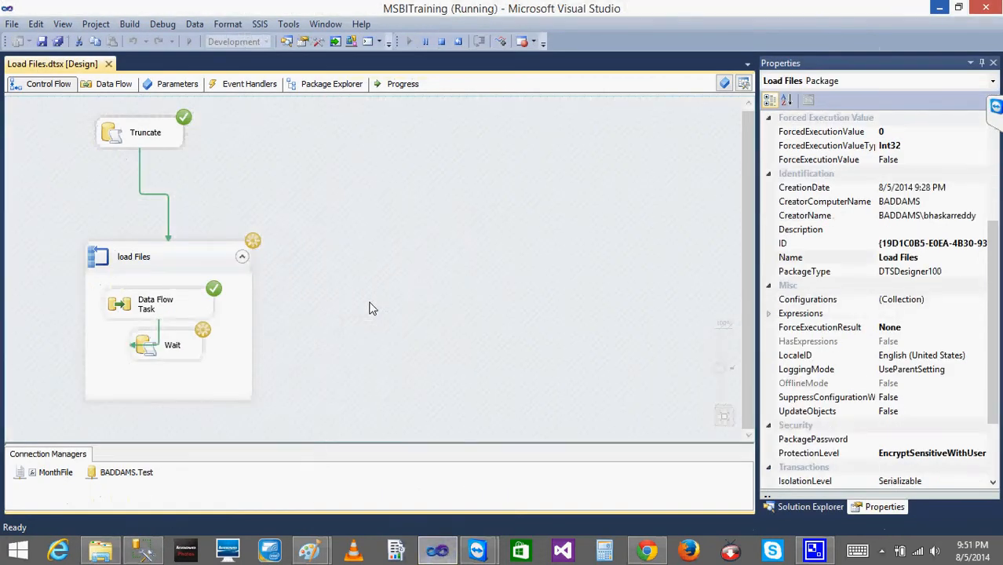
{"action": "double_click", "coordinate": [174, 347]}
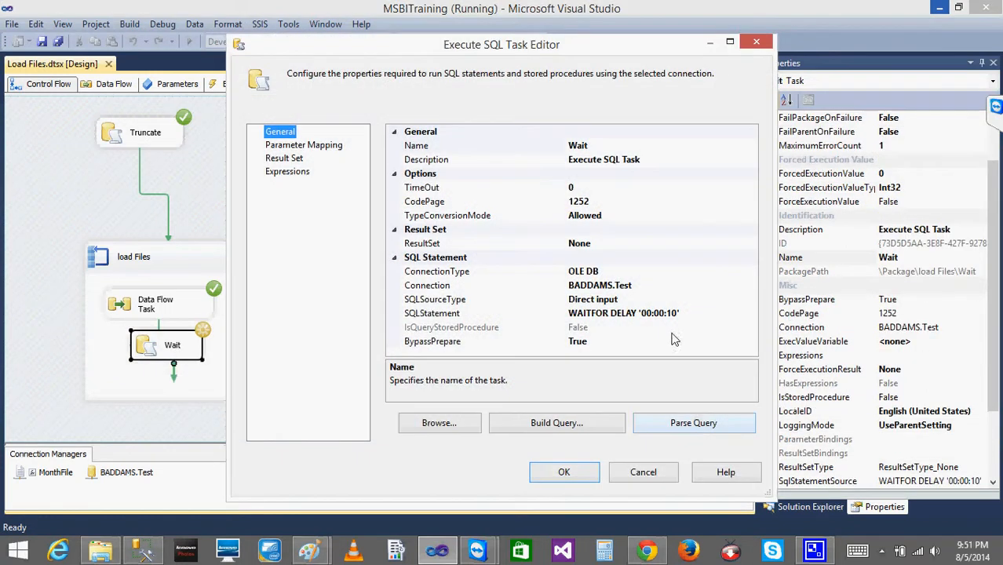
{"action": "left_click", "coordinate": [678, 314]}
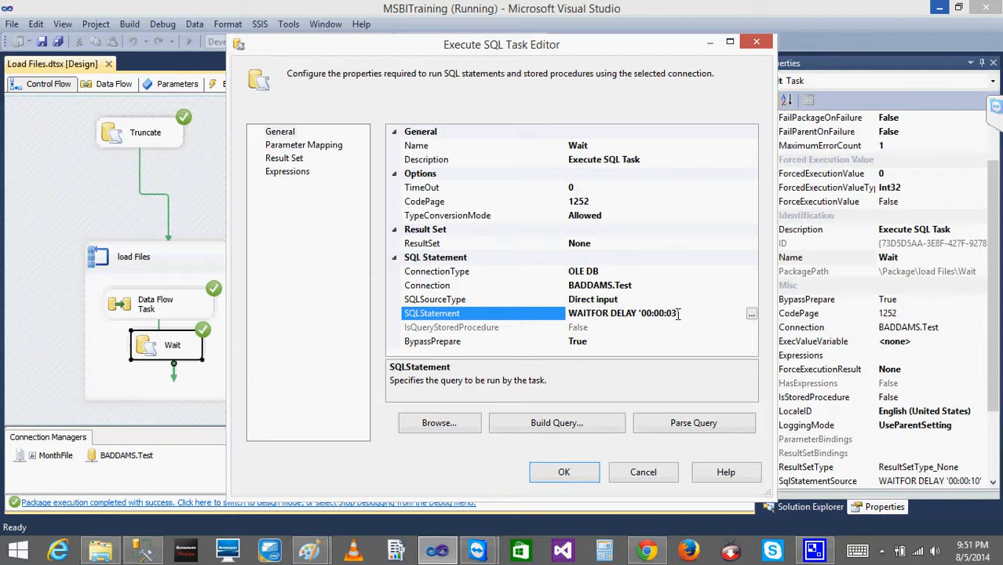
{"action": "left_click", "coordinate": [579, 474]}
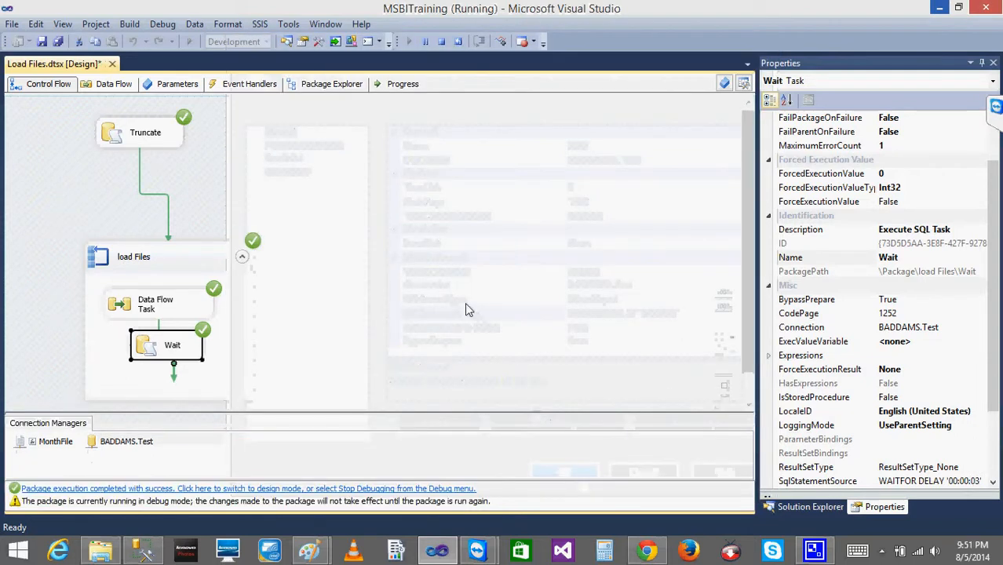
{"action": "left_click", "coordinate": [235, 284]}
- Switch to SQL Server Management Studio and rerun the DEPARTMENT query to check which rows were loaded
{"action": "left_click", "coordinate": [143, 550]}
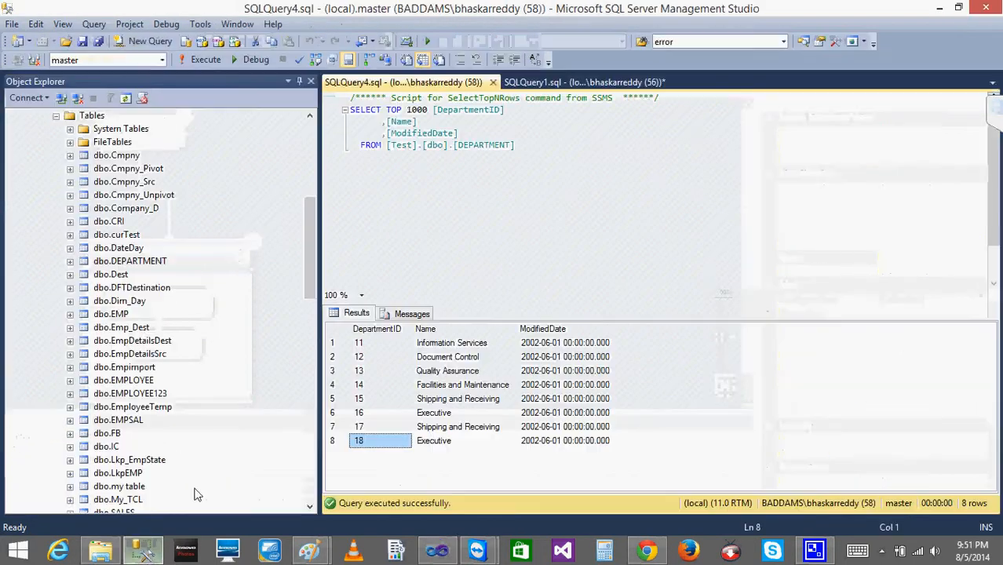
{"action": "left_click", "coordinate": [374, 413]}
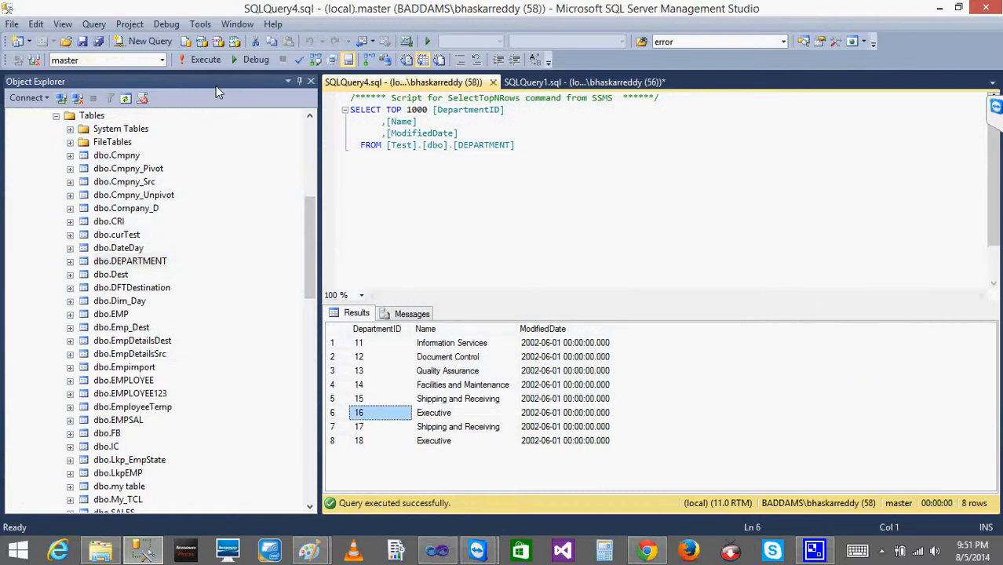
{"action": "left_click", "coordinate": [204, 59]}
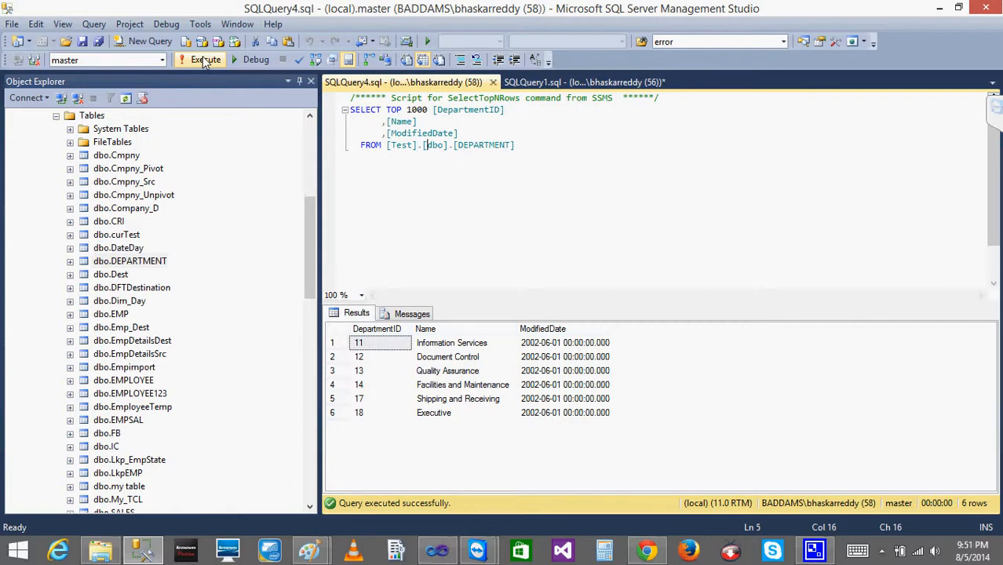
- Rename nth3.txt in the FEL folder back to Month3.txt and close the folder window
{"action": "left_click", "coordinate": [106, 554]}
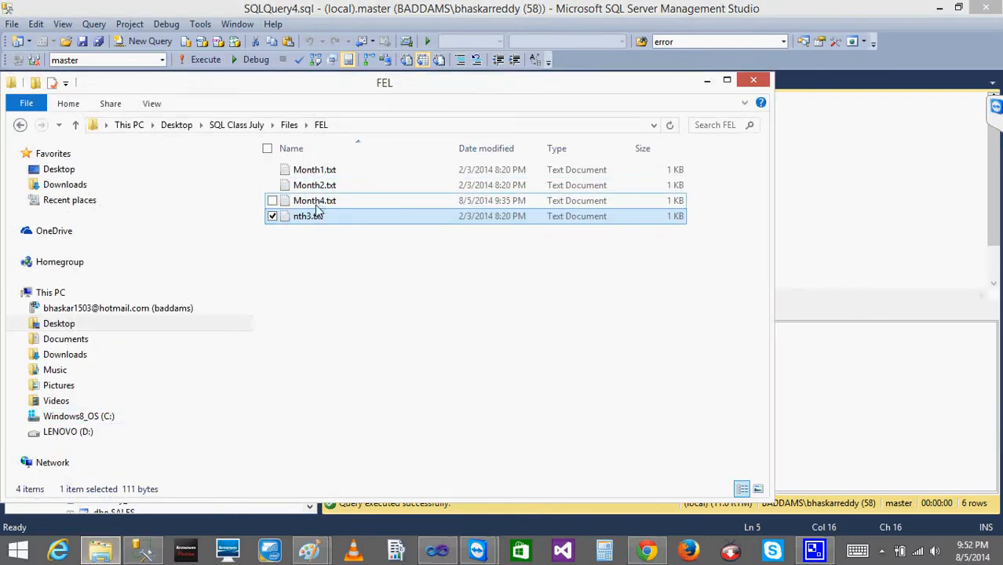
{"action": "left_click", "coordinate": [303, 218]}
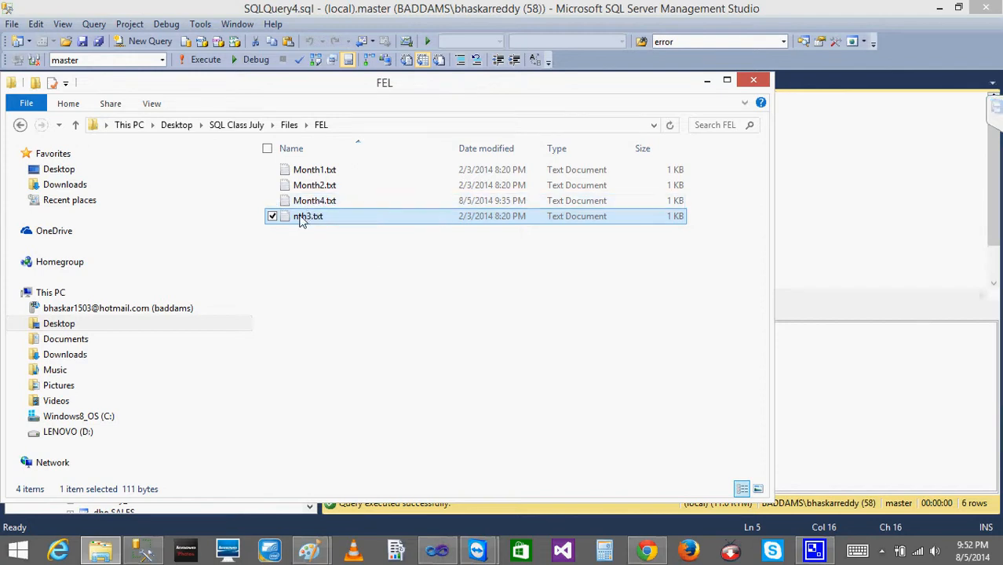
{"action": "type", "text": "Month3.txt"}
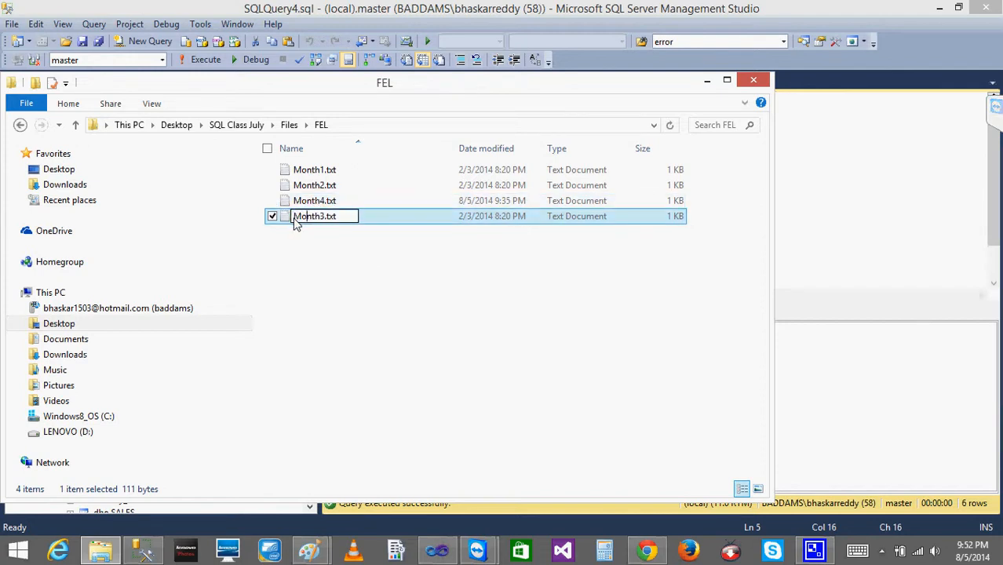
{"action": "key", "text": "Delete"}
{"action": "key", "text": "Delete"}
{"action": "key", "text": "Delete"}
{"action": "left_click", "coordinate": [482, 332]}
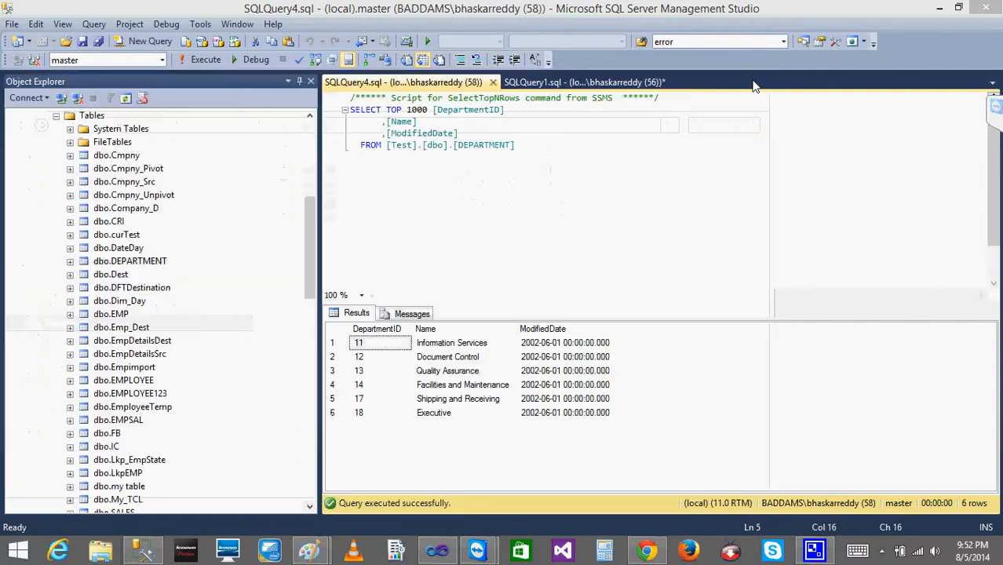
{"action": "left_click", "coordinate": [755, 84]}
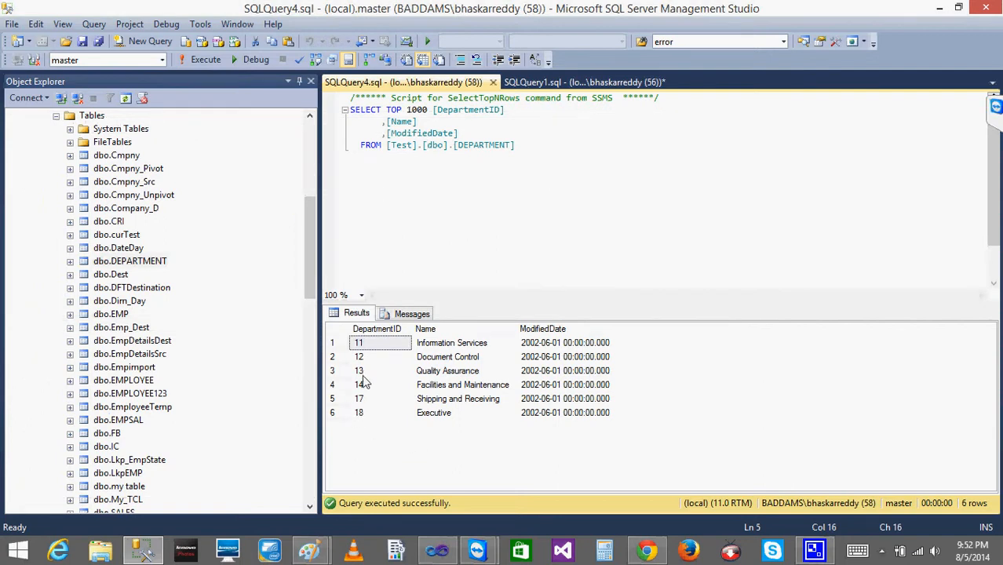
- Return to Visual Studio and stop debugging so the Load Files package is back in design mode
{"action": "left_click", "coordinate": [437, 554]}
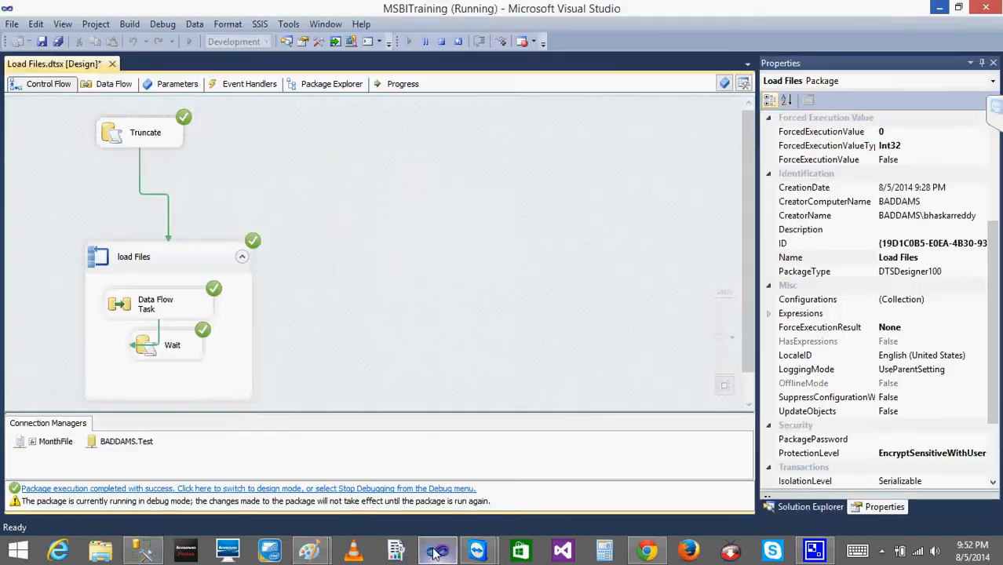
{"action": "left_click", "coordinate": [441, 41]}
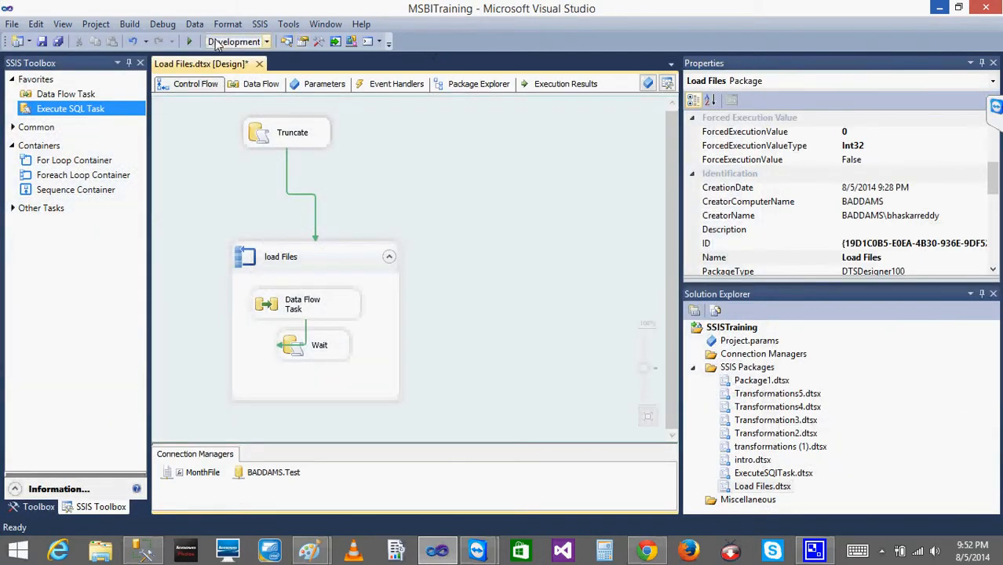
- Run the Load Files package and rerun the DEPARTMENT query in SQL Server Management Studio to check the loaded rows
{"action": "left_click", "coordinate": [190, 41]}
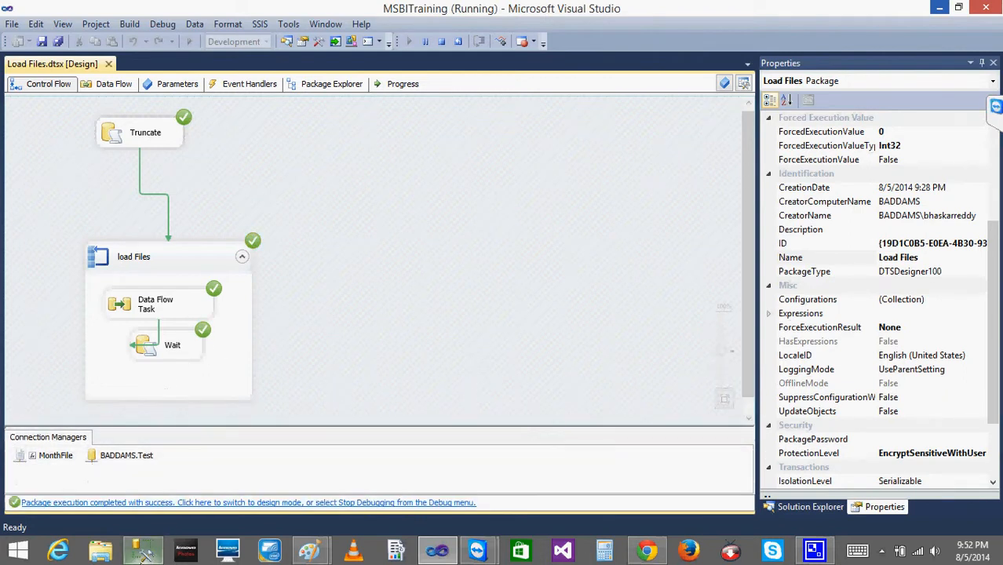
{"action": "left_click", "coordinate": [143, 552]}
{"action": "left_click", "coordinate": [459, 205]}
{"action": "left_click", "coordinate": [203, 61]}
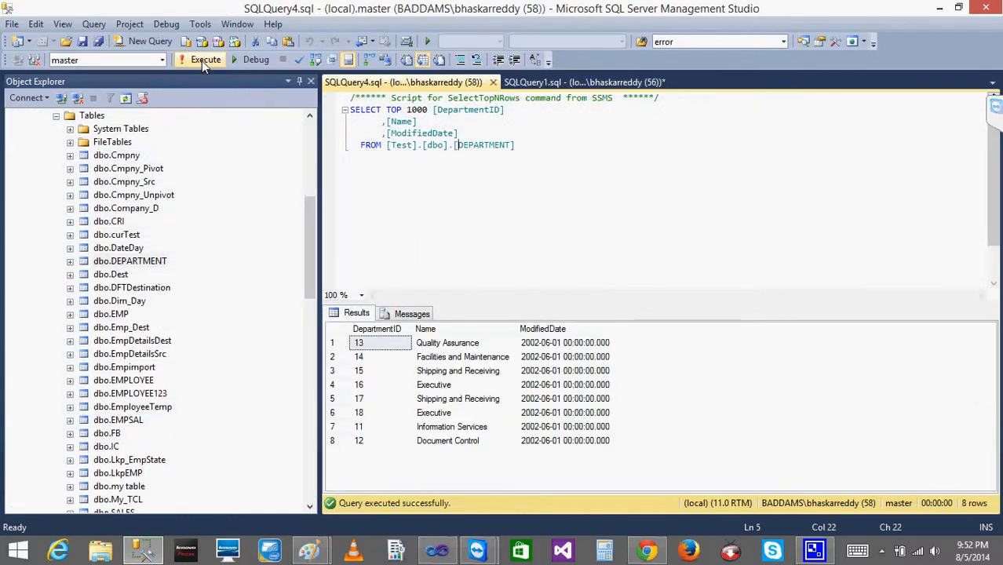
{"action": "left_click", "coordinate": [201, 61]}
- Return to Visual Studio, stop debugging, and set a breakpoint on the Data Flow Task using the first break condition
{"action": "left_click", "coordinate": [939, 8]}
{"action": "left_click", "coordinate": [431, 40]}
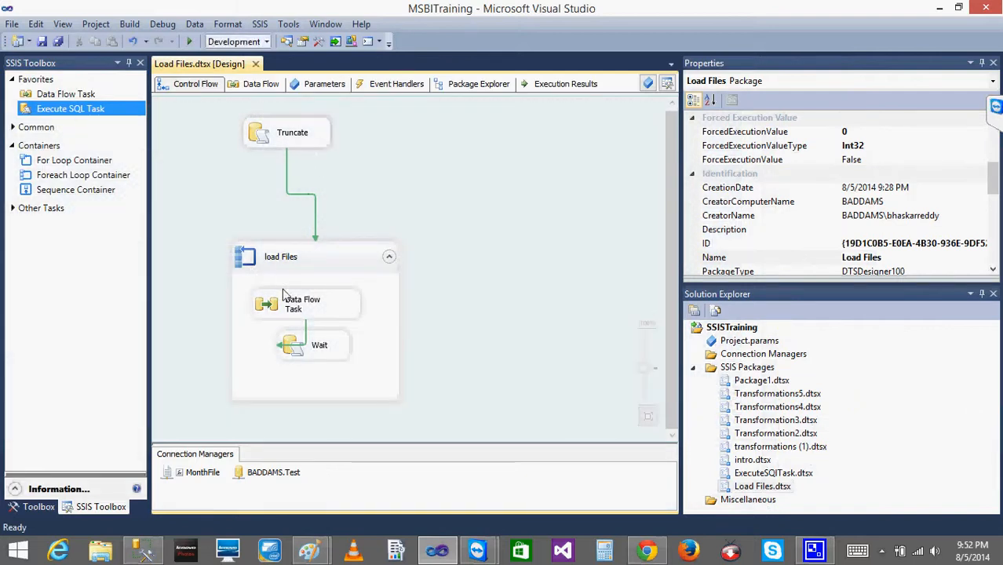
{"action": "left_click", "coordinate": [294, 311]}
{"action": "right_click", "coordinate": [295, 311]}
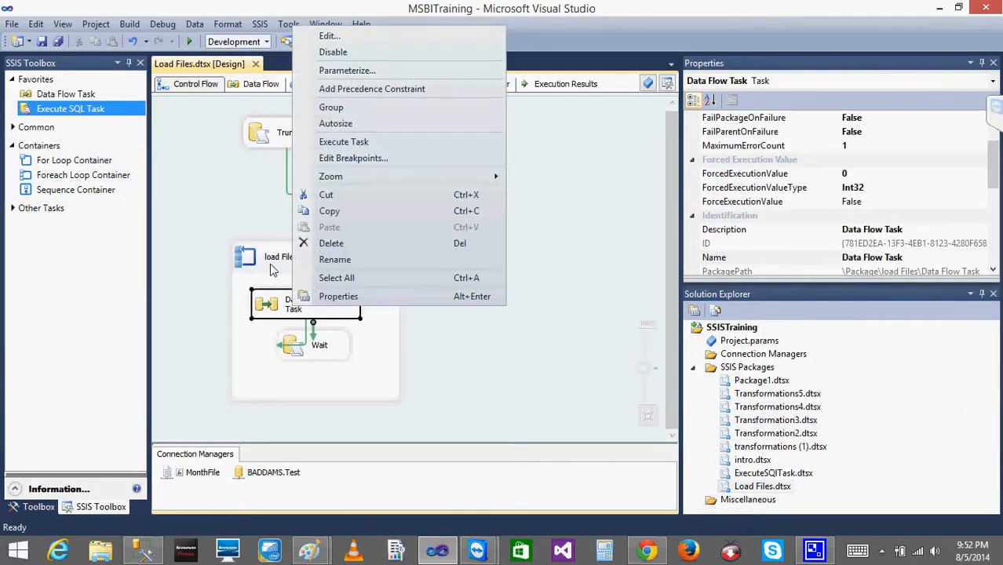
{"action": "left_click", "coordinate": [346, 158]}
{"action": "left_click", "coordinate": [274, 187]}
{"action": "left_click", "coordinate": [529, 438]}
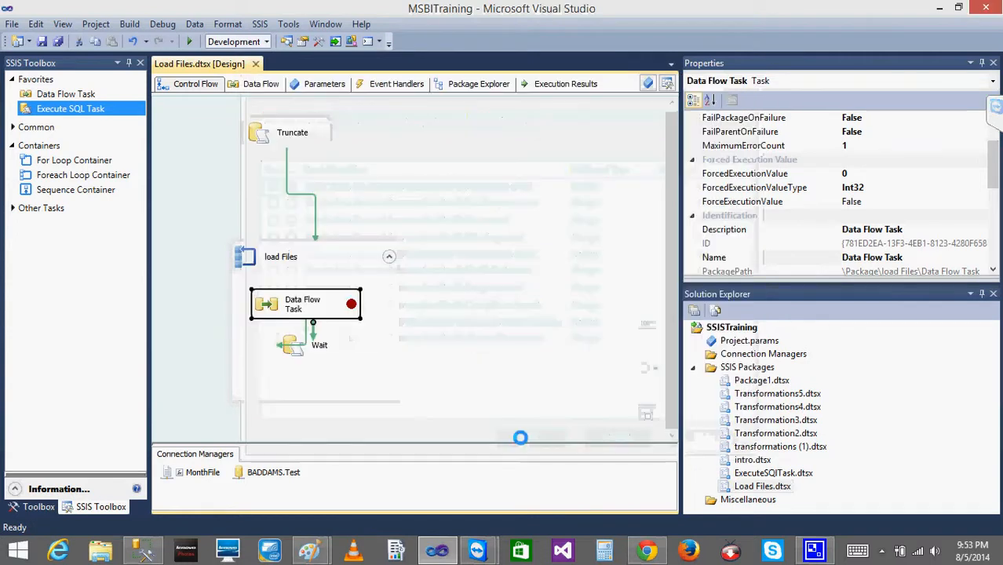
{"action": "left_click", "coordinate": [269, 267]}
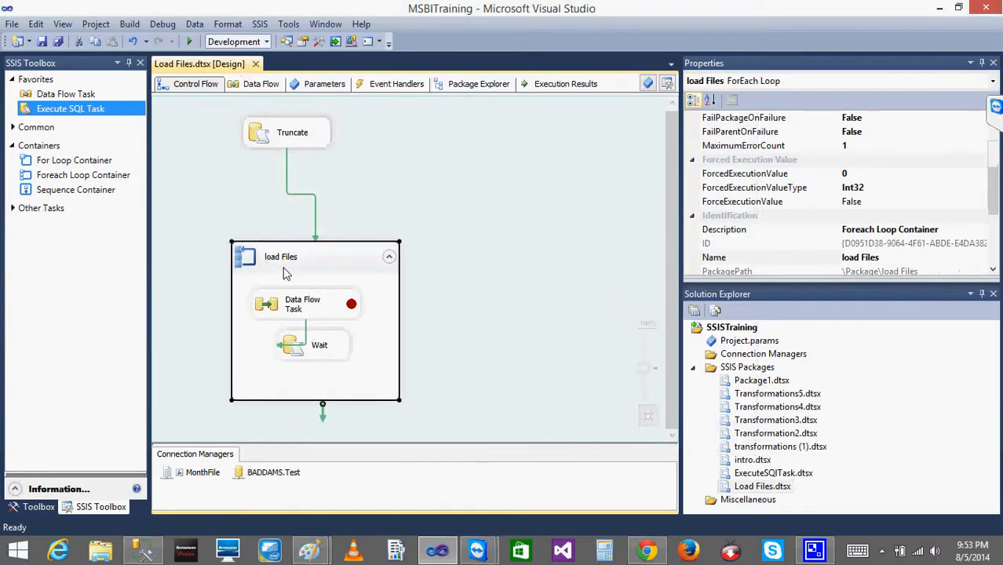
{"action": "left_click", "coordinate": [474, 278]}
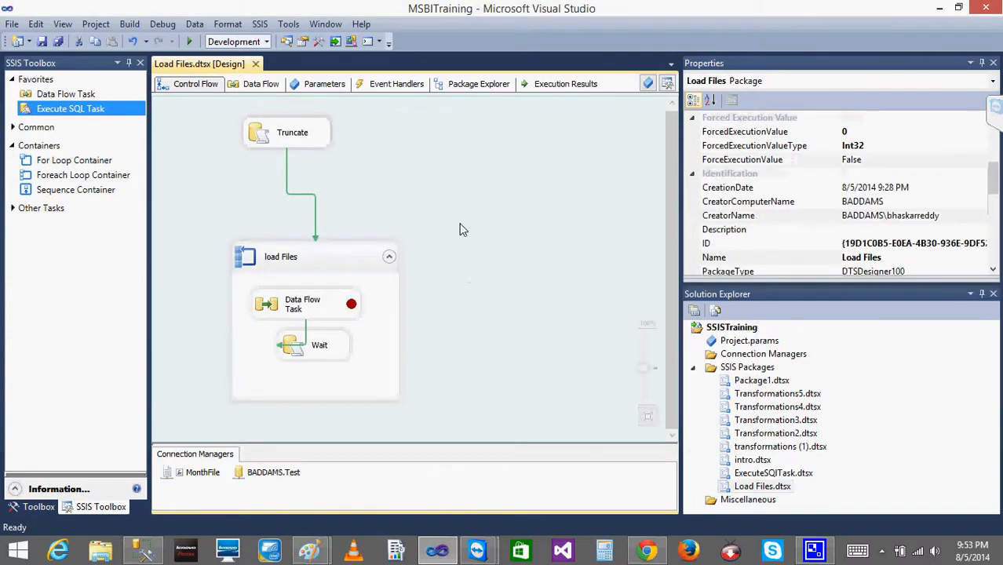
- Debug the package up to the Data Flow Task breakpoint and show the Locals window
{"action": "left_click", "coordinate": [190, 42]}
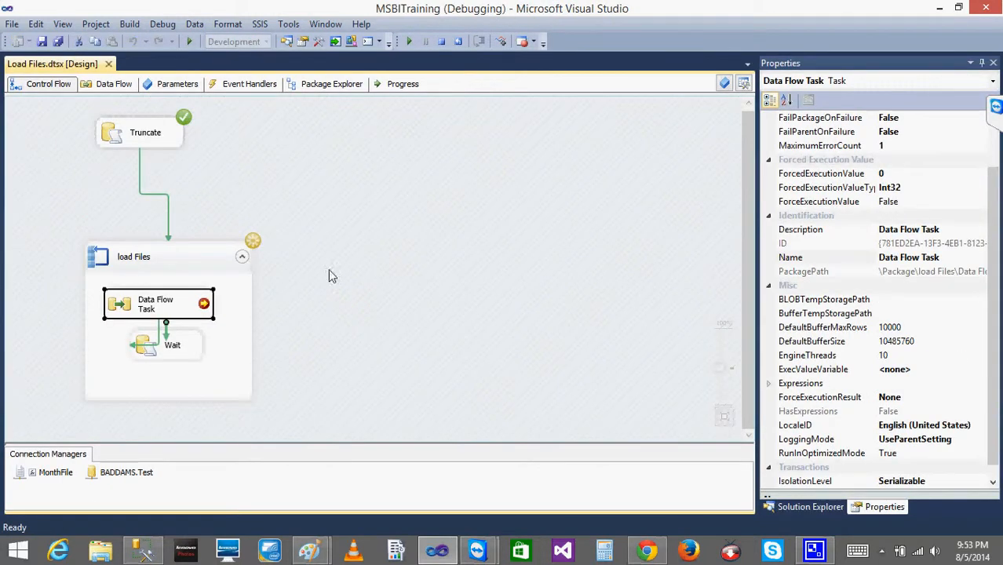
{"action": "left_click", "coordinate": [162, 24]}
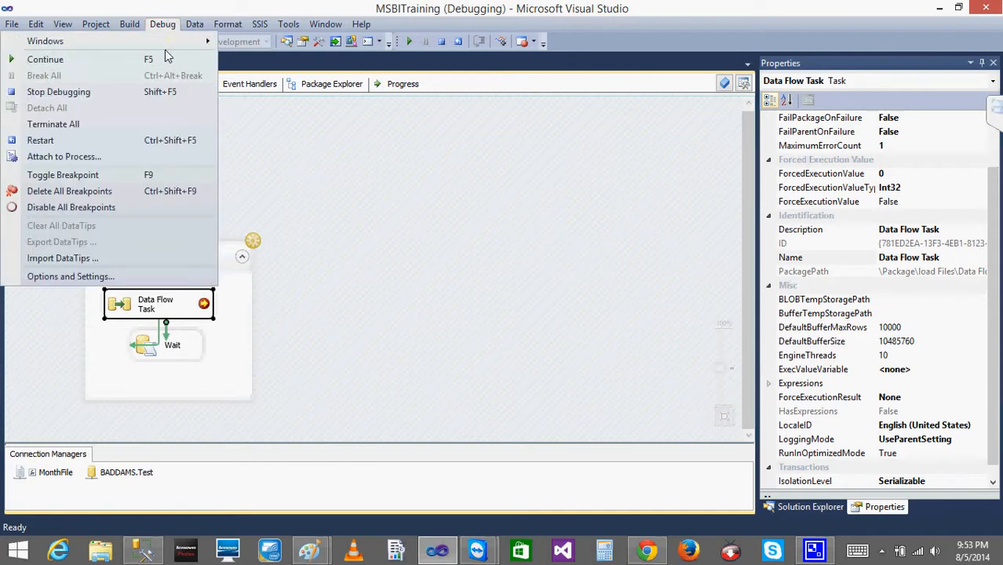
{"action": "mouse_move", "coordinate": [188, 42]}
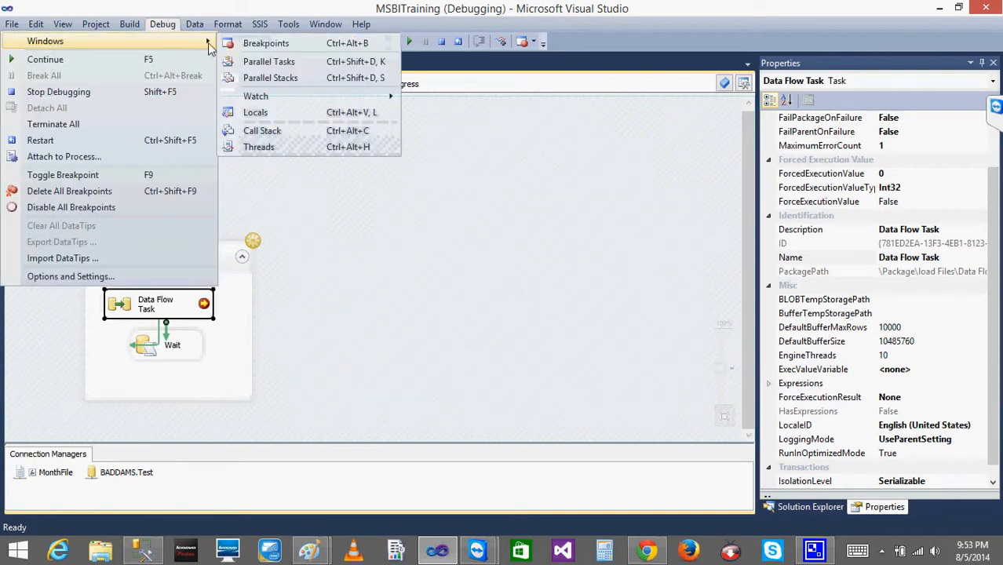
{"action": "left_click", "coordinate": [257, 114]}
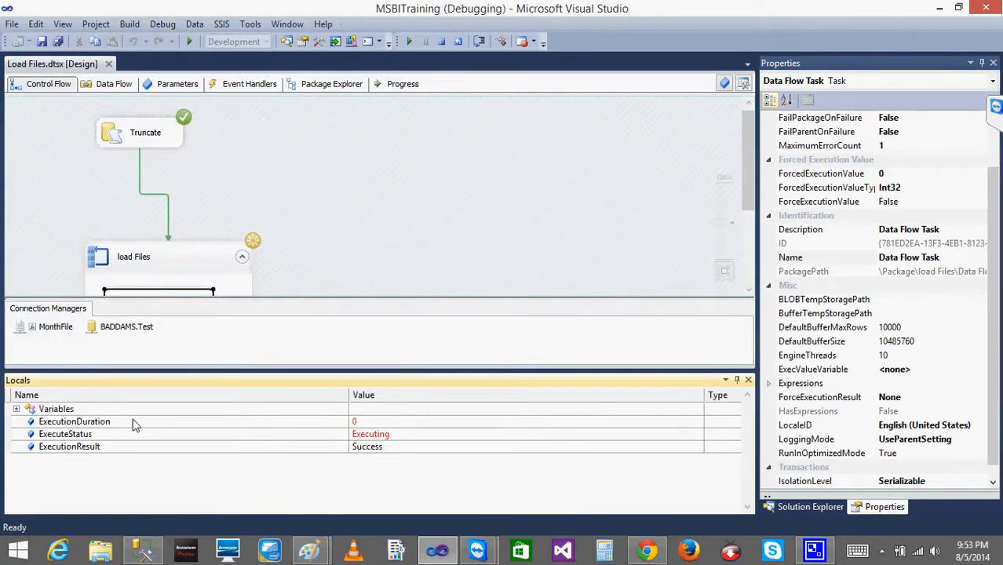
- Expand the variables in the Locals window and examine the value of User::ForeachPath
{"action": "left_click", "coordinate": [16, 409]}
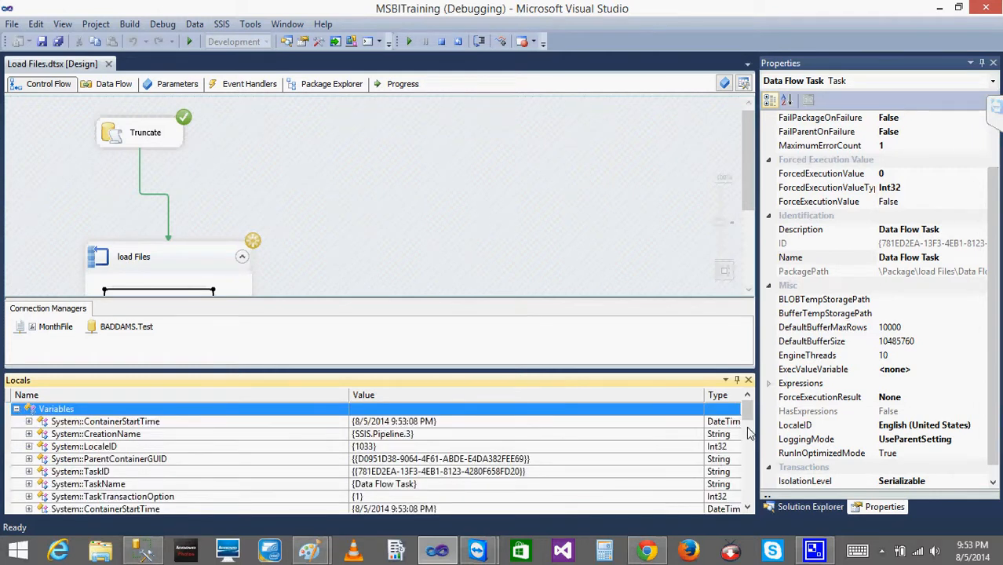
{"action": "left_click_drag", "start_coordinate": [748, 428], "coordinate": [747, 469]}
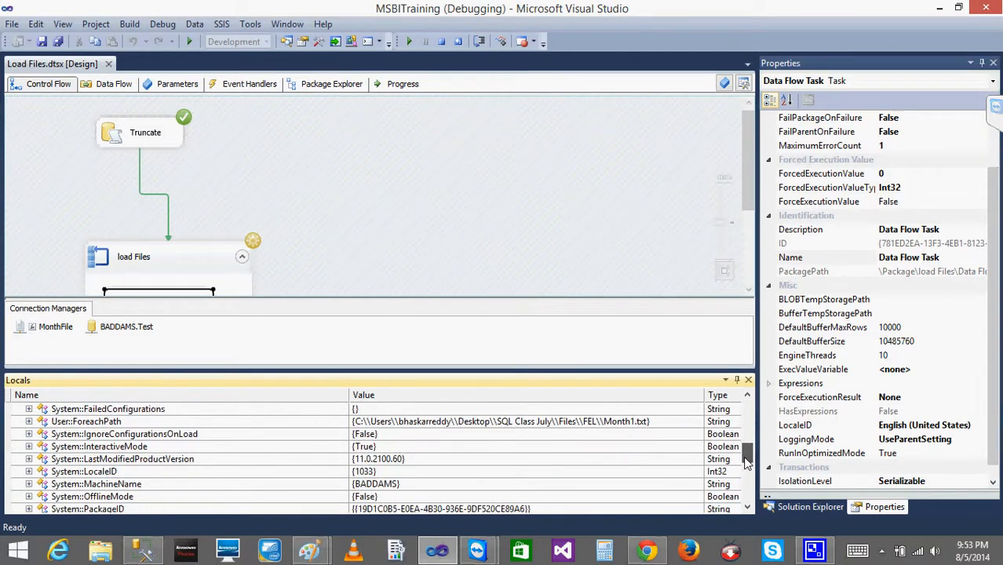
{"action": "left_click", "coordinate": [618, 424]}
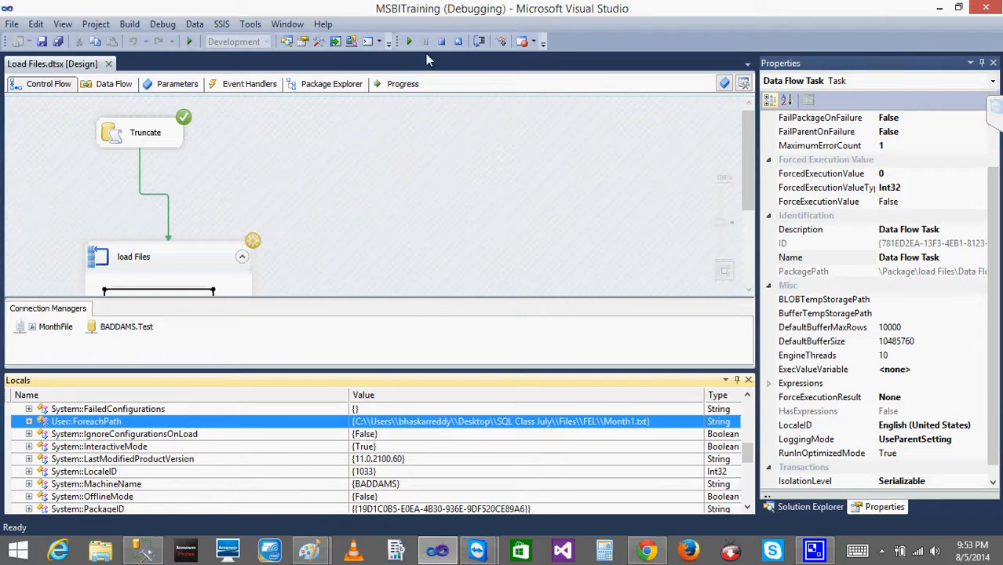
- Continue debugging to the second loop iteration and check the value of User::ForeachPath in Locals
{"action": "left_click", "coordinate": [410, 42]}
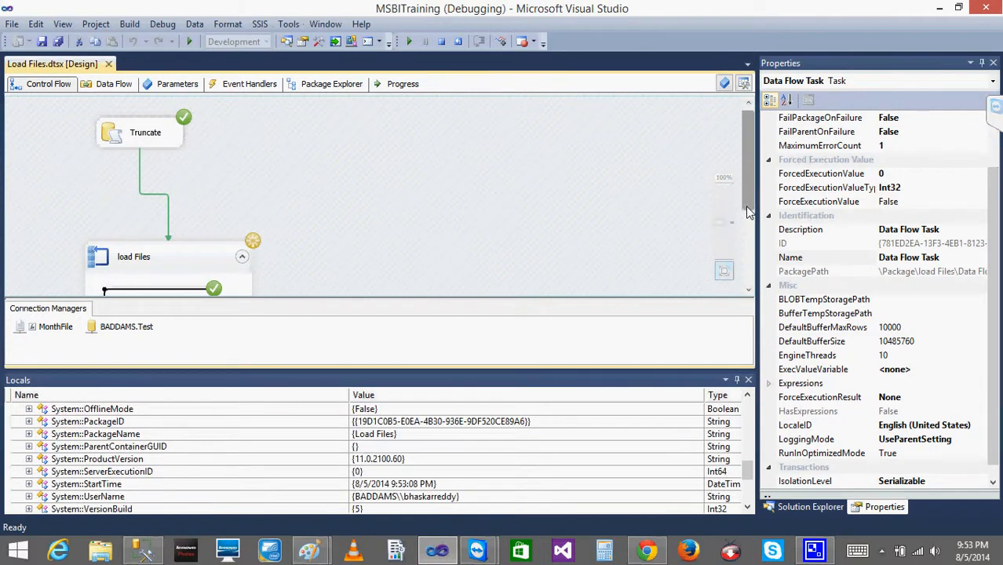
{"action": "left_click", "coordinate": [750, 472]}
{"action": "scroll", "coordinate": [750, 492], "scroll_direction": "down", "scroll_amount": 3}
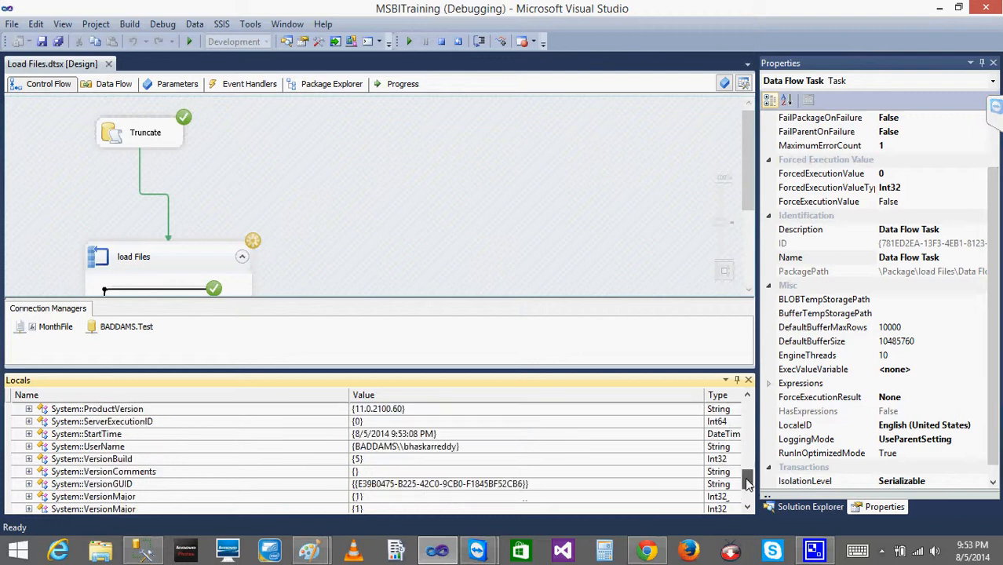
{"action": "left_click_drag", "start_coordinate": [748, 495], "coordinate": [740, 440]}
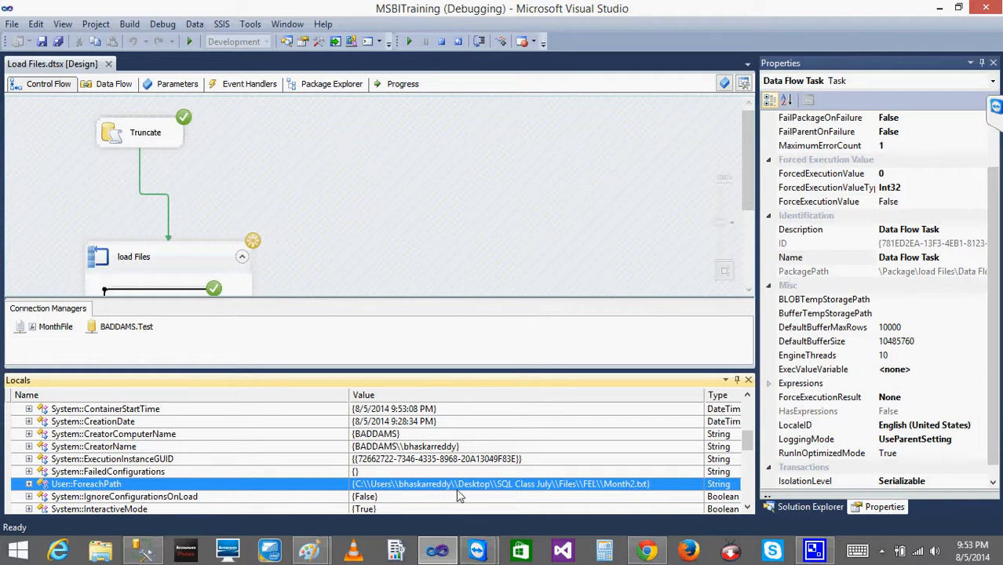
- Continue debugging through the third and fourth loop iterations, checking User::ForeachPath at each breakpoint
{"action": "left_click", "coordinate": [413, 41]}
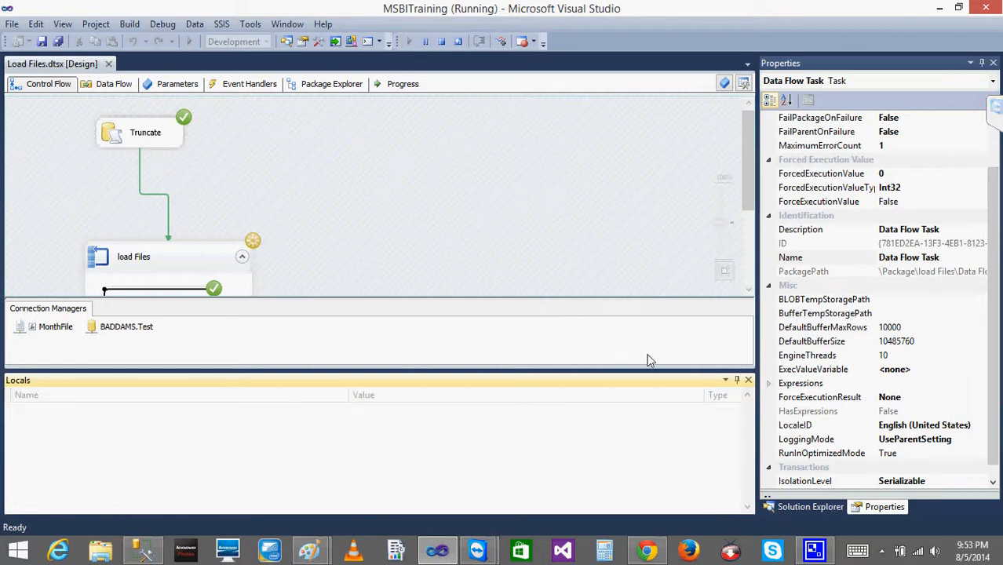
{"action": "scroll", "coordinate": [751, 416], "scroll_direction": "down", "scroll_amount": 3}
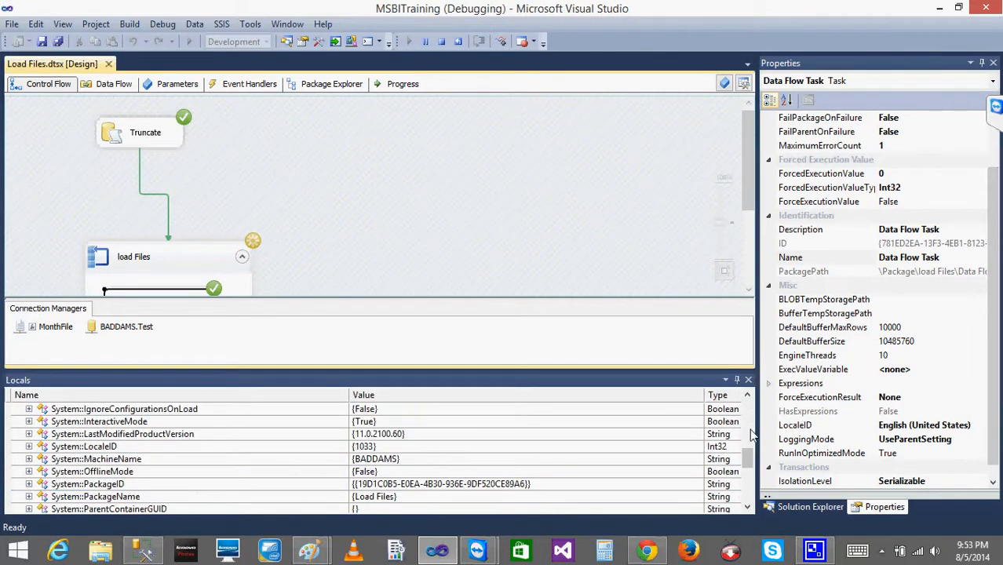
{"action": "mouse_move", "coordinate": [749, 466]}
{"action": "left_mouse_down"}
{"action": "mouse_move", "coordinate": [750, 506]}
{"action": "mouse_move", "coordinate": [750, 450]}
{"action": "left_mouse_up"}
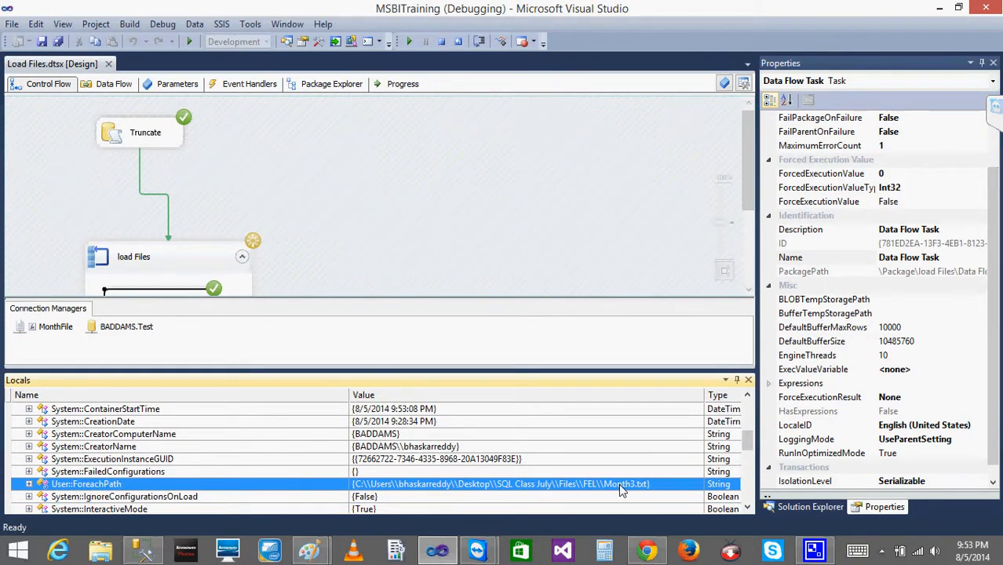
{"action": "left_click", "coordinate": [410, 41]}
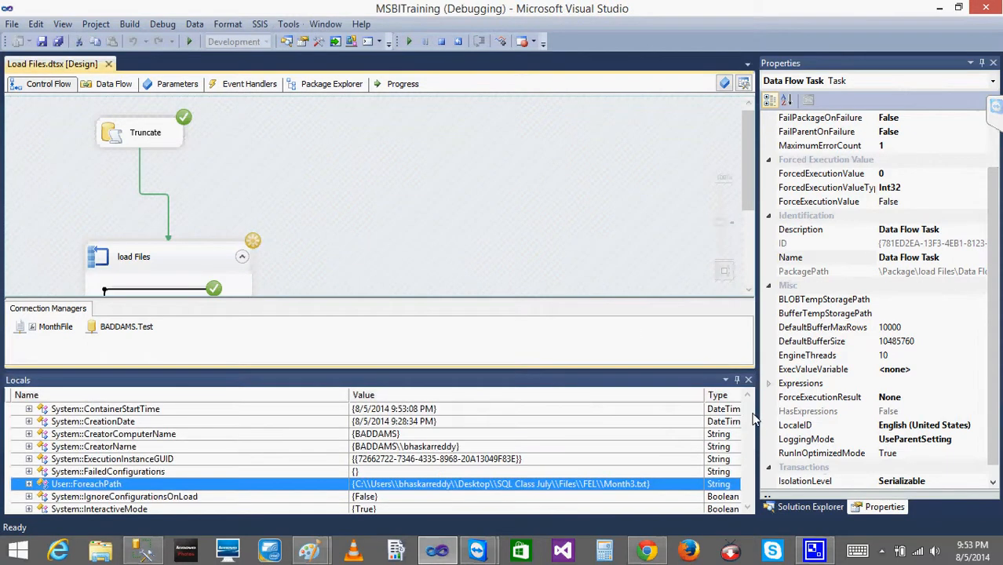
{"action": "mouse_move", "coordinate": [747, 460]}
{"action": "left_mouse_down"}
{"action": "mouse_move", "coordinate": [745, 489]}
{"action": "mouse_move", "coordinate": [744, 456]}
{"action": "left_mouse_up"}
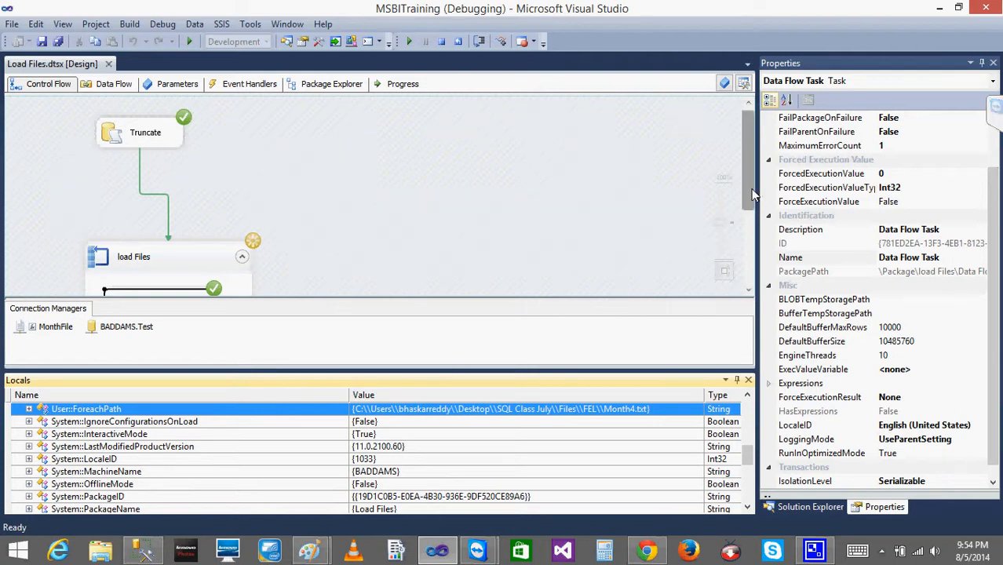
- Resume the package past the final breakpoint so that it runs to completion
{"action": "left_click_drag", "start_coordinate": [751, 188], "coordinate": [750, 209]}
{"action": "left_click", "coordinate": [410, 42]}
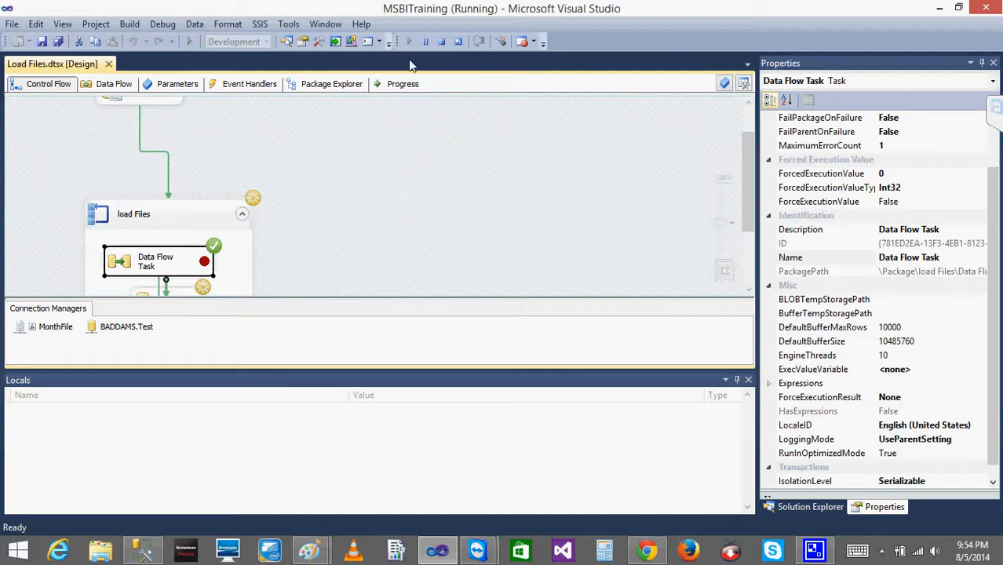
{"action": "left_click", "coordinate": [306, 228]}
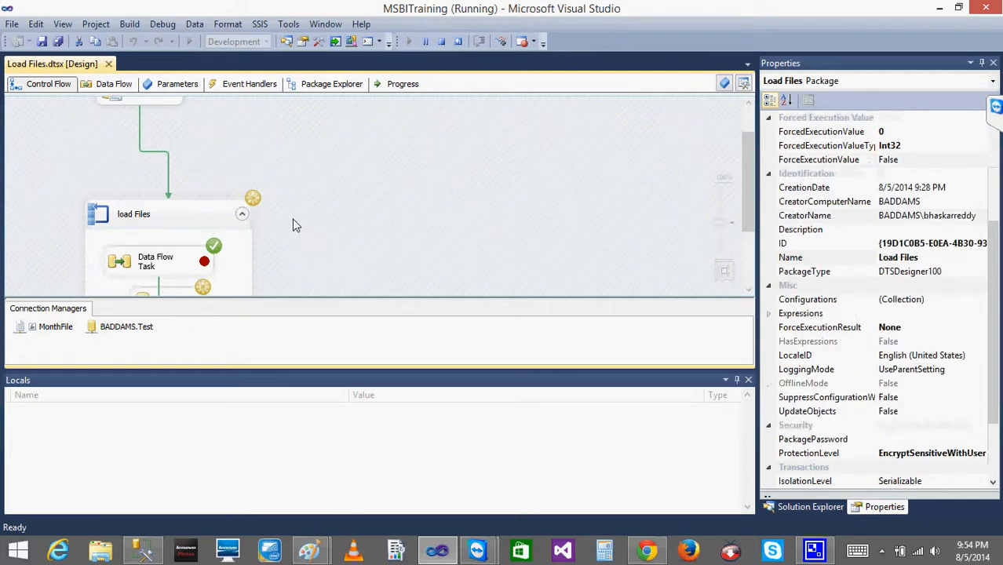
{"action": "left_click", "coordinate": [142, 220]}
{"action": "double_click", "coordinate": [142, 220]}
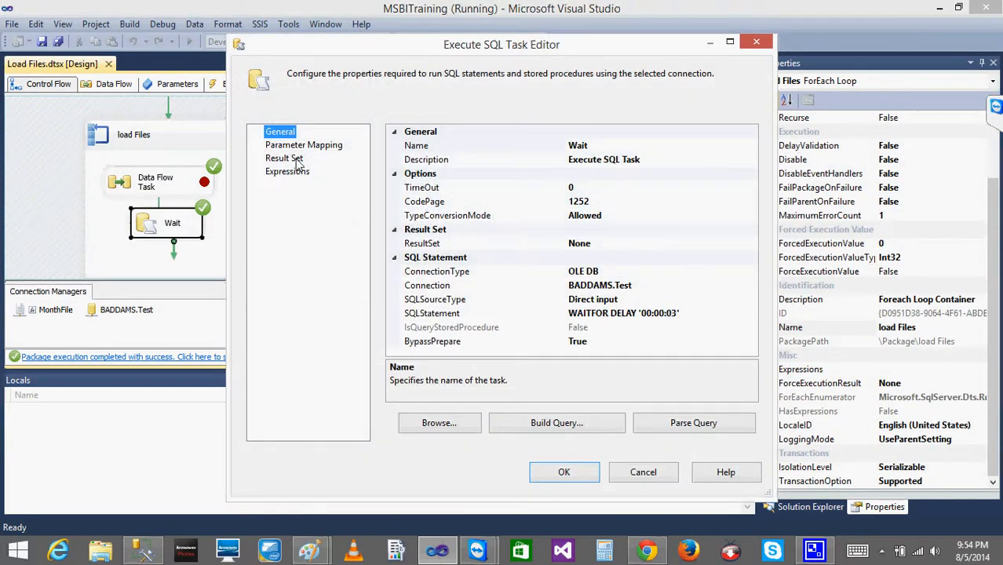
{"action": "left_click", "coordinate": [298, 160]}
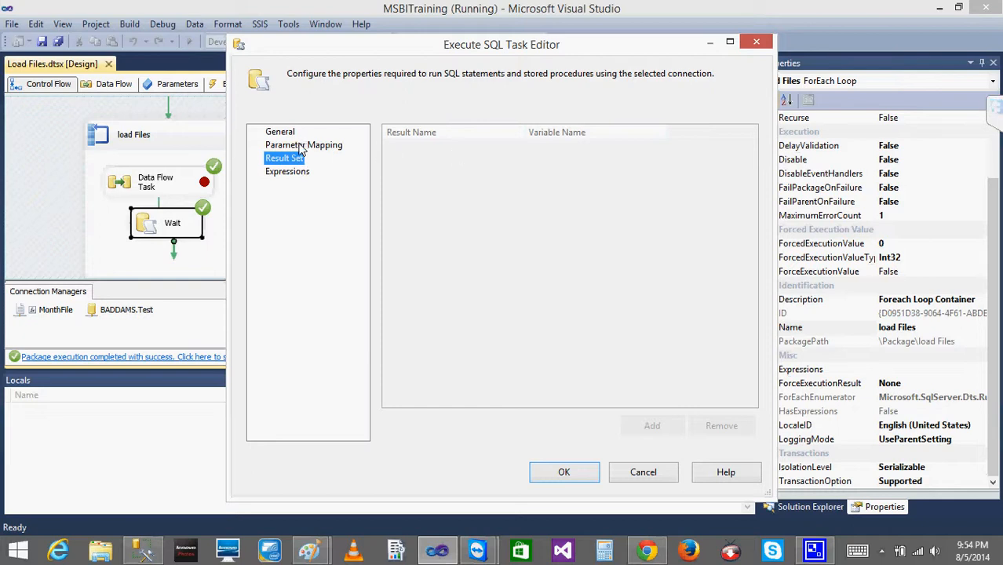
{"action": "left_click", "coordinate": [643, 472]}
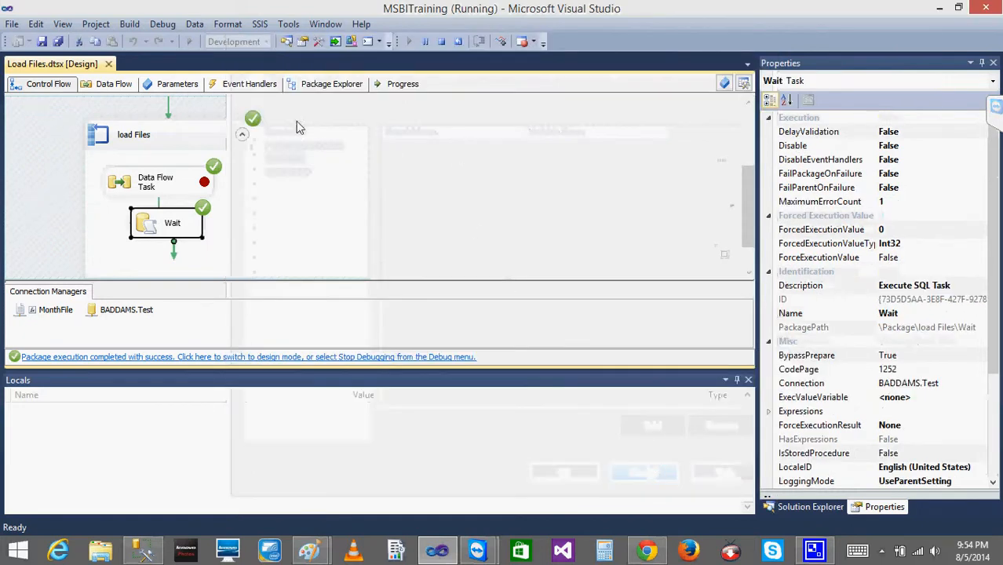
- Stop debugging and open the load Files loop's Variable Mappings for viewing, closing the editor without changes
{"action": "left_click", "coordinate": [441, 42]}
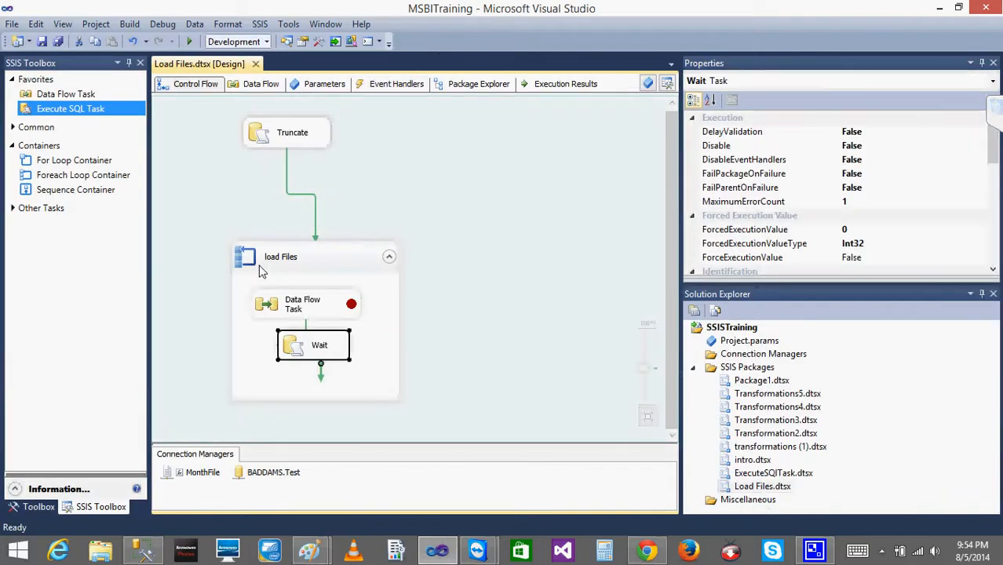
{"action": "double_click", "coordinate": [262, 268]}
{"action": "left_click", "coordinate": [279, 157]}
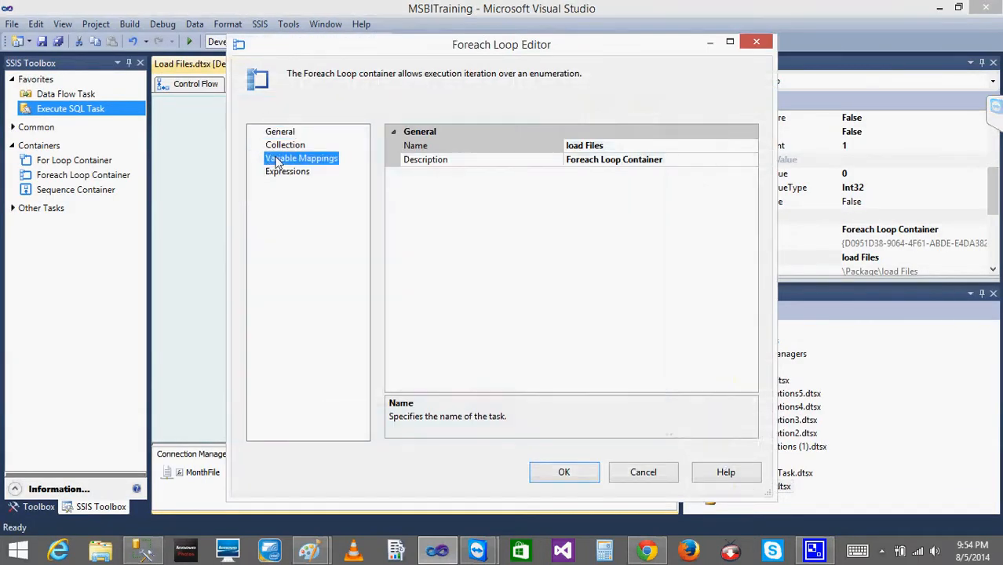
{"action": "left_click", "coordinate": [666, 469]}
- Review the ConnectionString expression in the properties of the MonthFile connection manager
{"action": "left_click", "coordinate": [209, 476]}
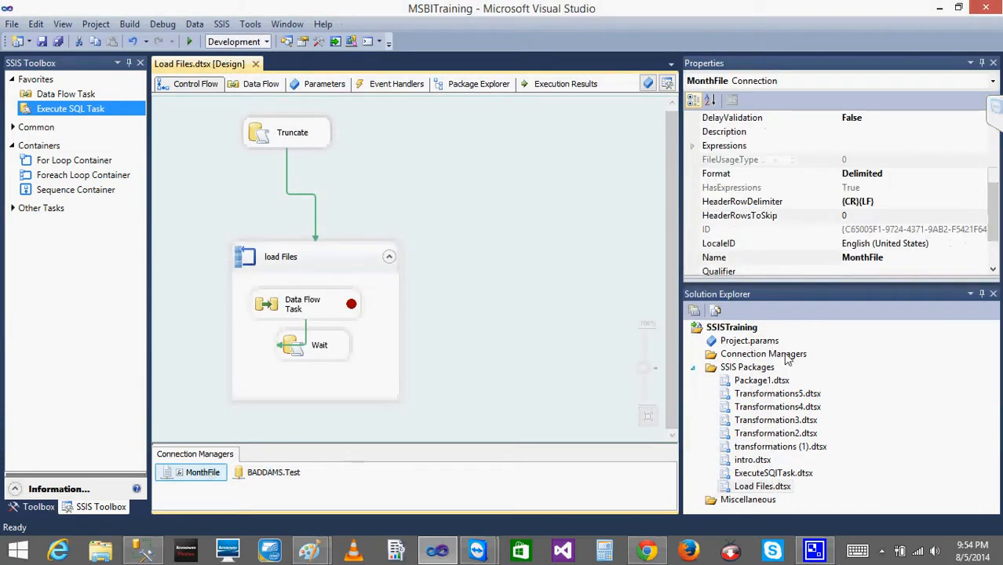
{"action": "left_click_drag", "start_coordinate": [992, 213], "coordinate": [989, 189]}
{"action": "left_click", "coordinate": [192, 473]}
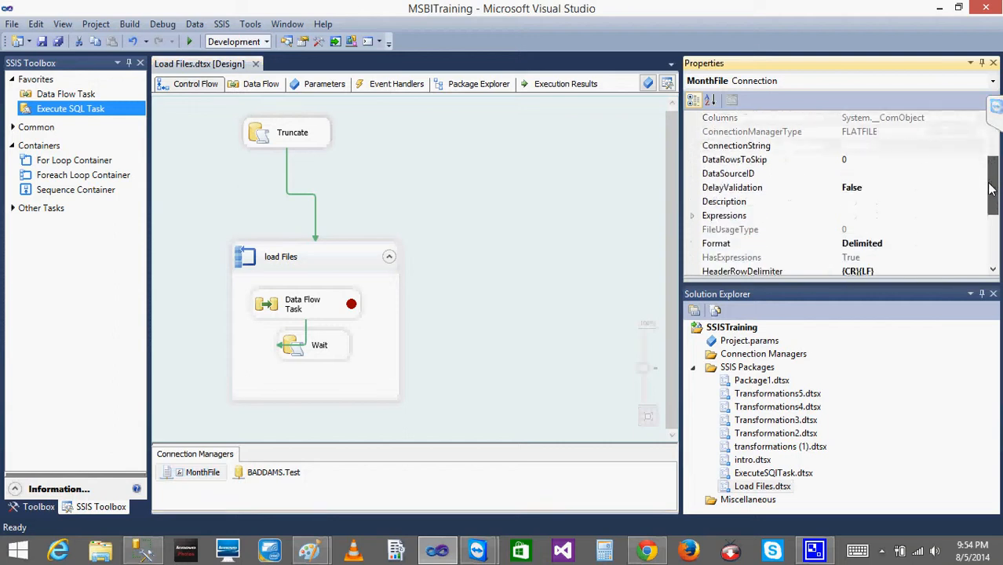
{"action": "left_click", "coordinate": [690, 218]}
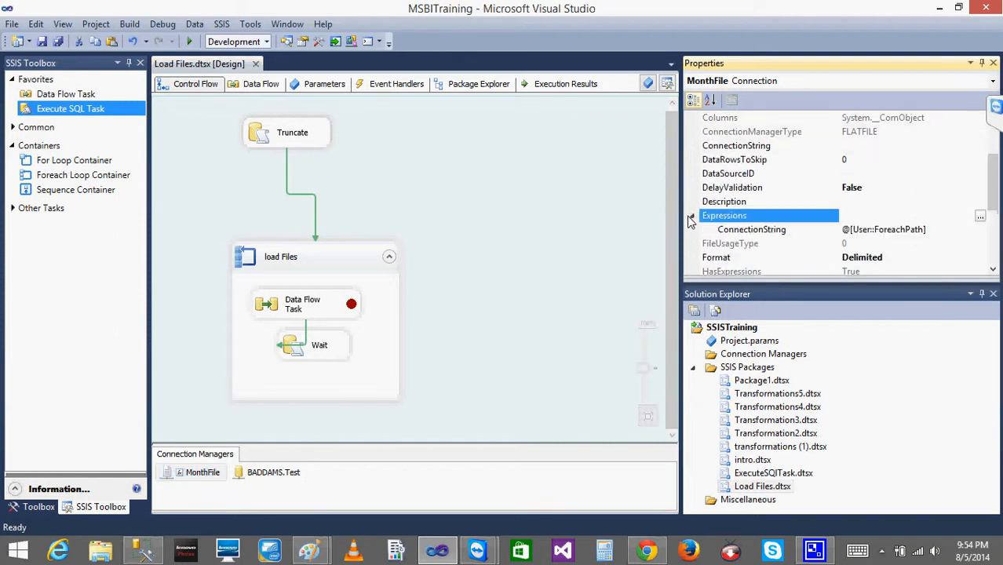
{"action": "left_click", "coordinate": [878, 230]}
- Disable the Data Flow Task inside the load Files container
{"action": "left_click", "coordinate": [547, 188]}
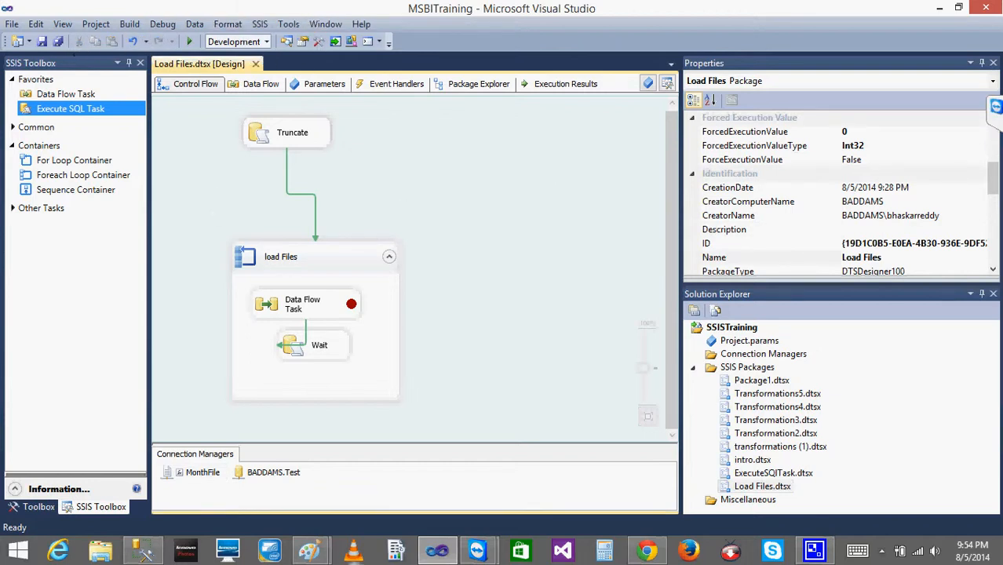
{"action": "right_click", "coordinate": [314, 314]}
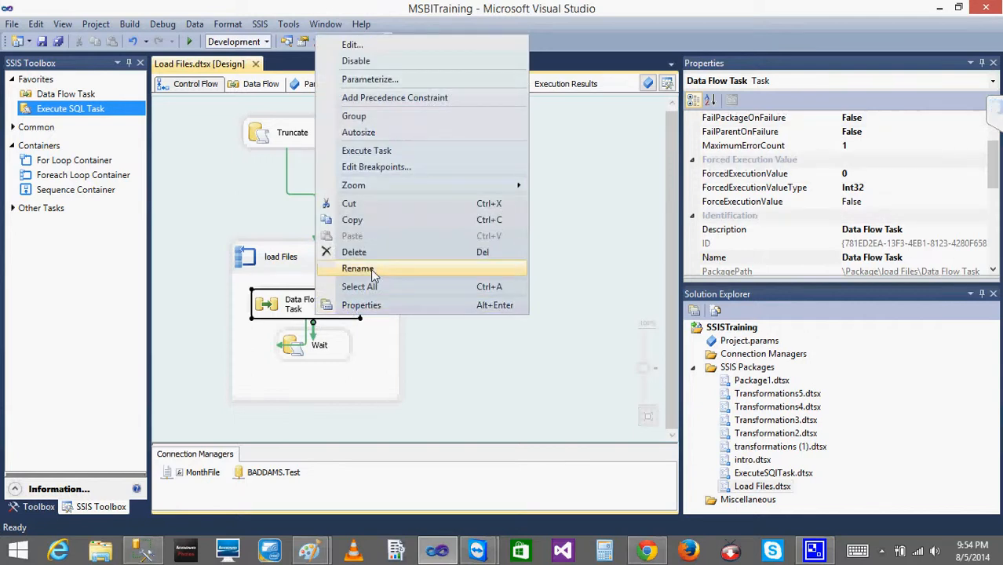
{"action": "left_click", "coordinate": [356, 60]}
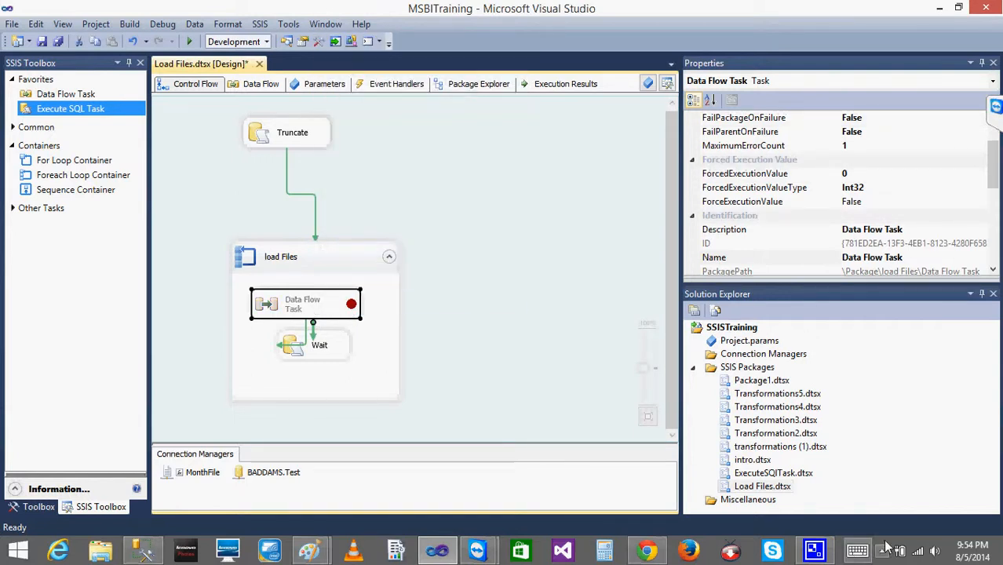
{"action": "left_click", "coordinate": [881, 552]}
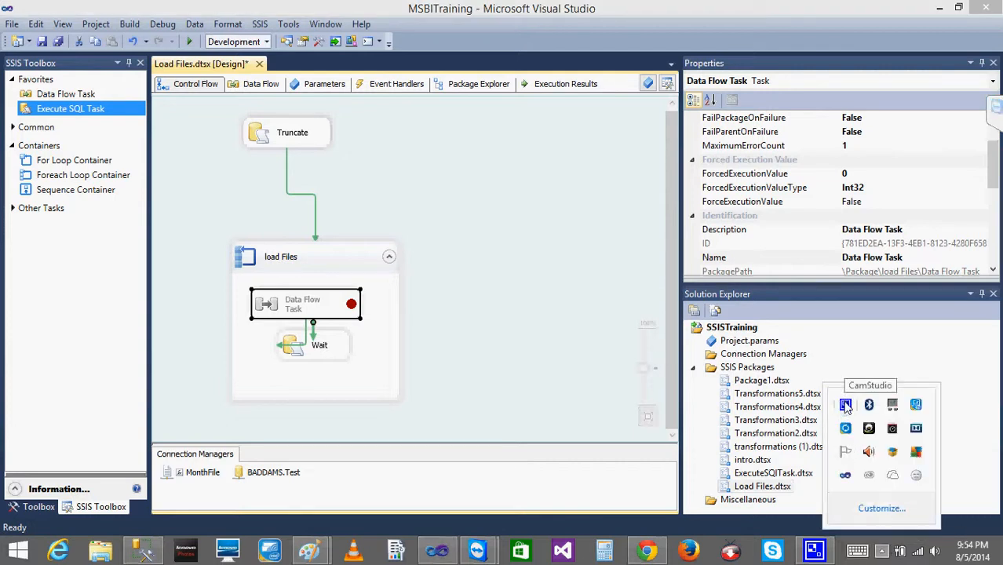